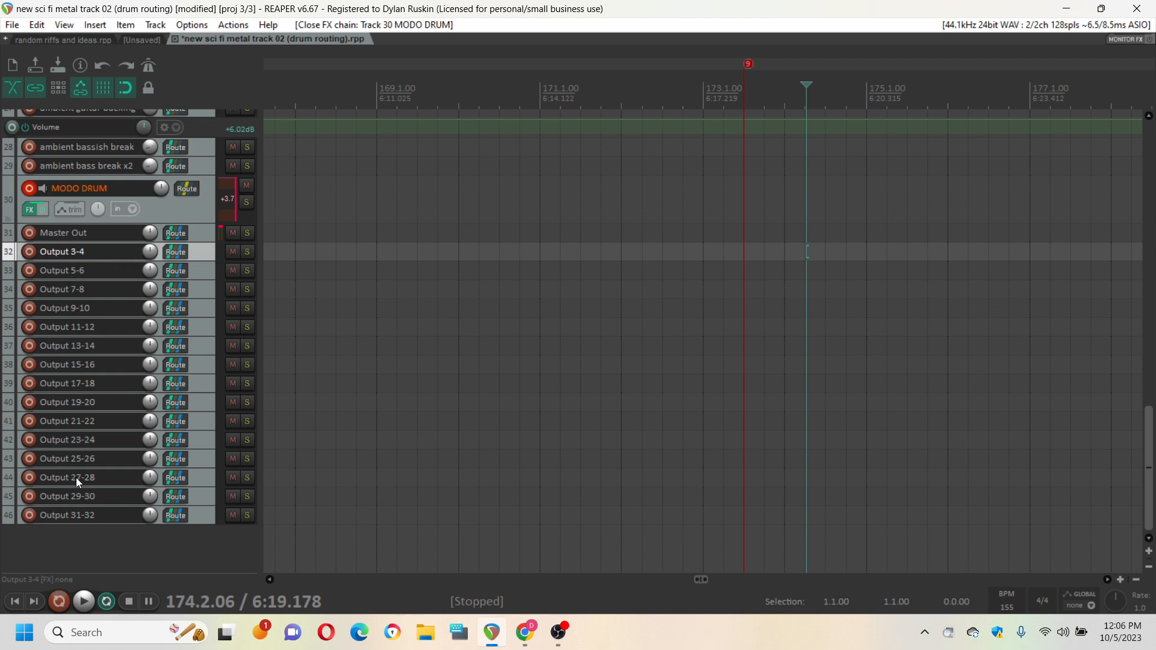
Move the Output 3-4 through Output 31-32 tracks directly below the original MODO DRUM track near the start of the track list
left_click(103, 518, "shift")
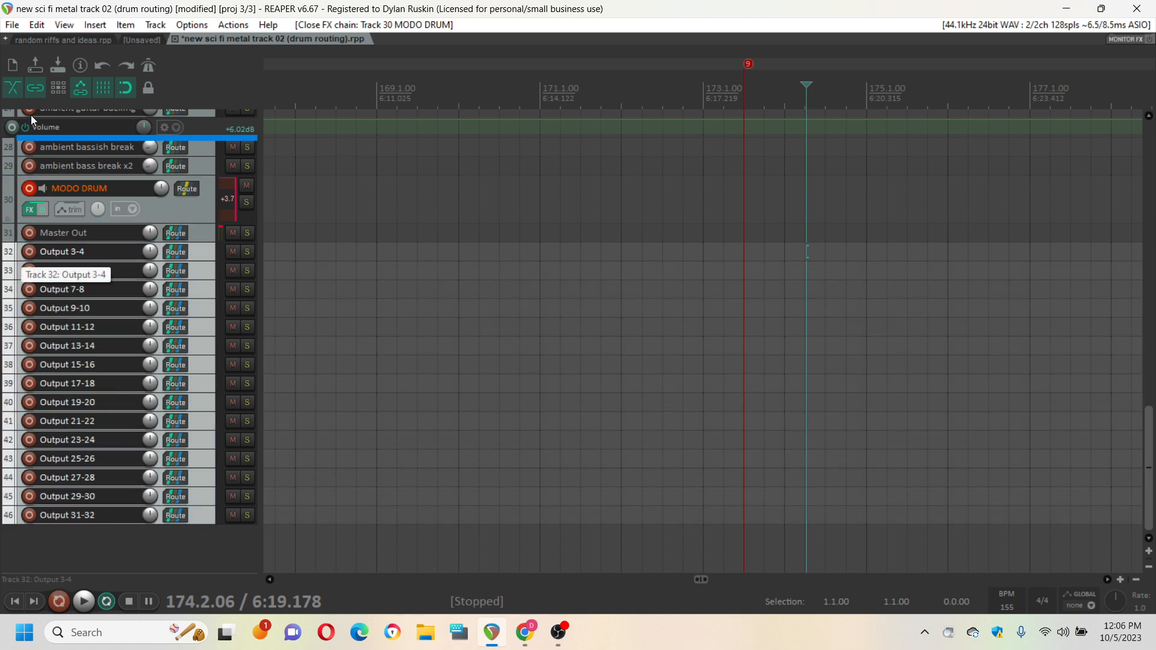
left_click_drag(20, 253, 17, 247)
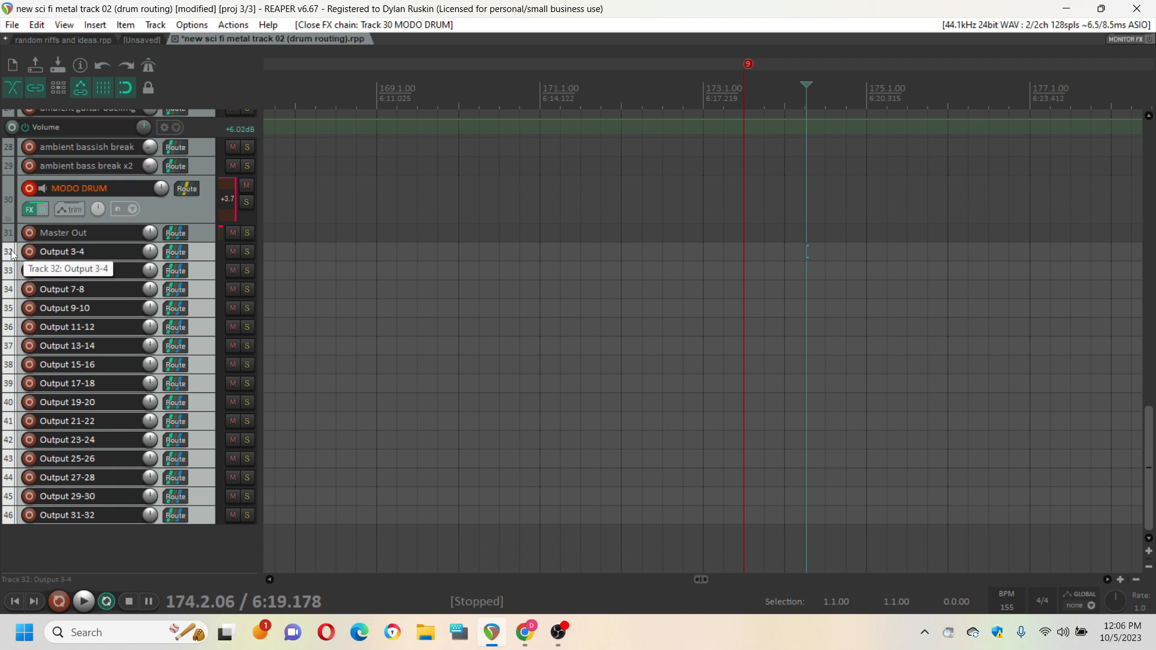
left_click_drag(13, 253, 20, 312)
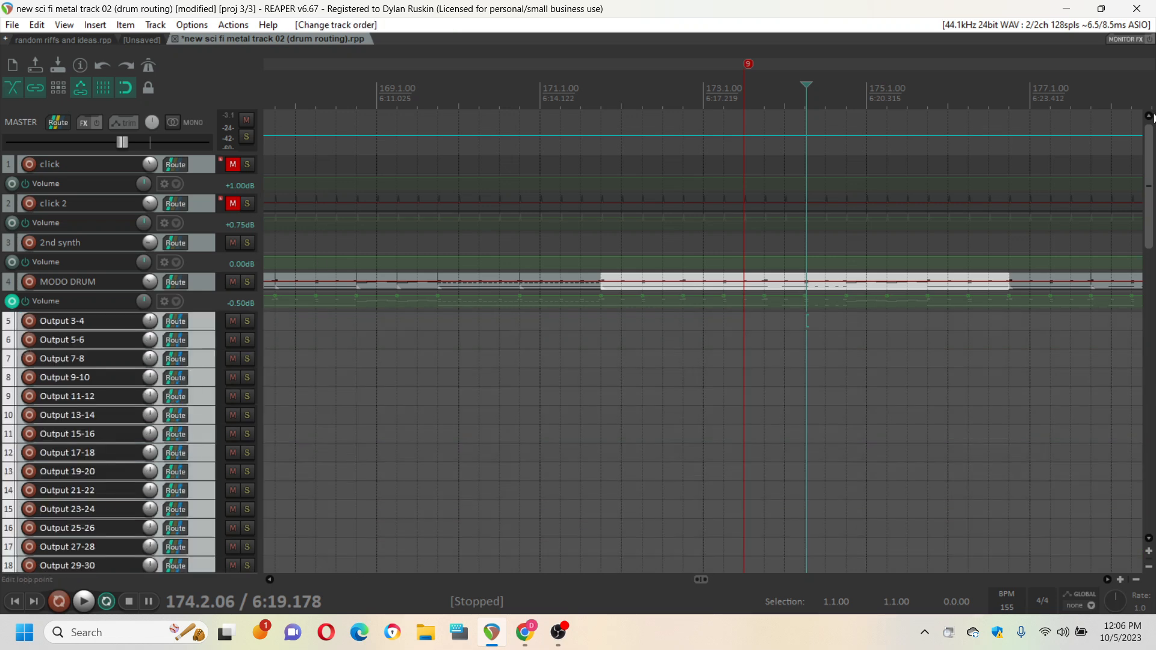
Delete the Master Out track and the duplicate MODO DRUM track at the end of the track list
left_click_drag(1151, 175, 1151, 452)
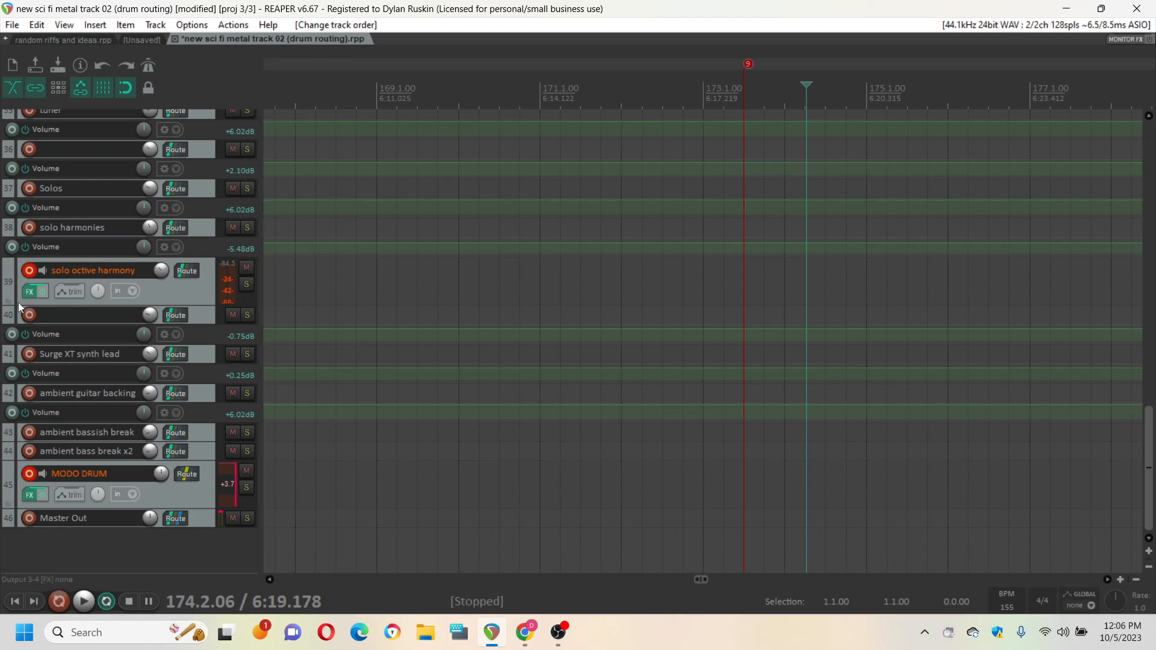
left_click(15, 515)
key("Delete")
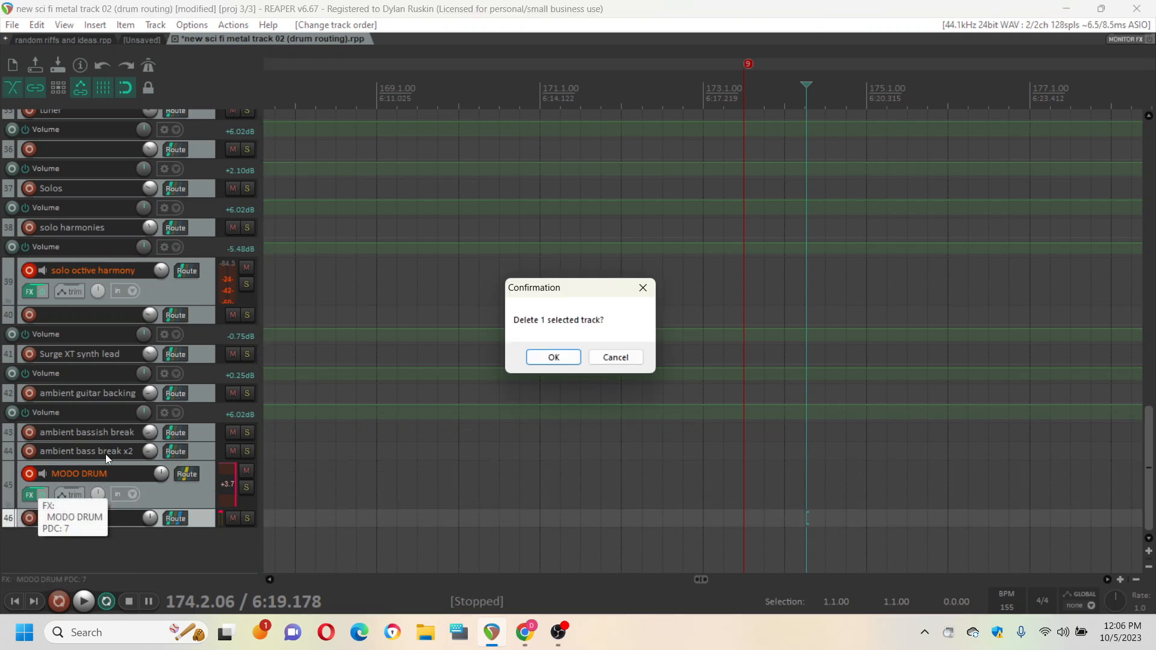
left_click(552, 355)
left_click(12, 500)
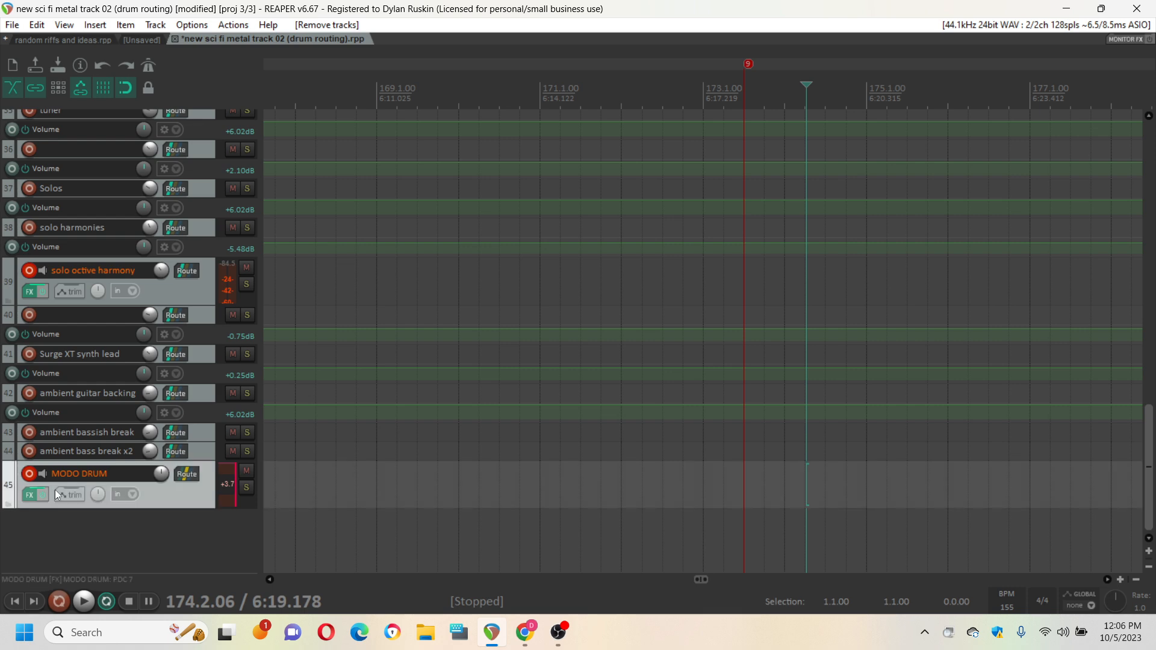
key("Delete")
left_click(533, 355)
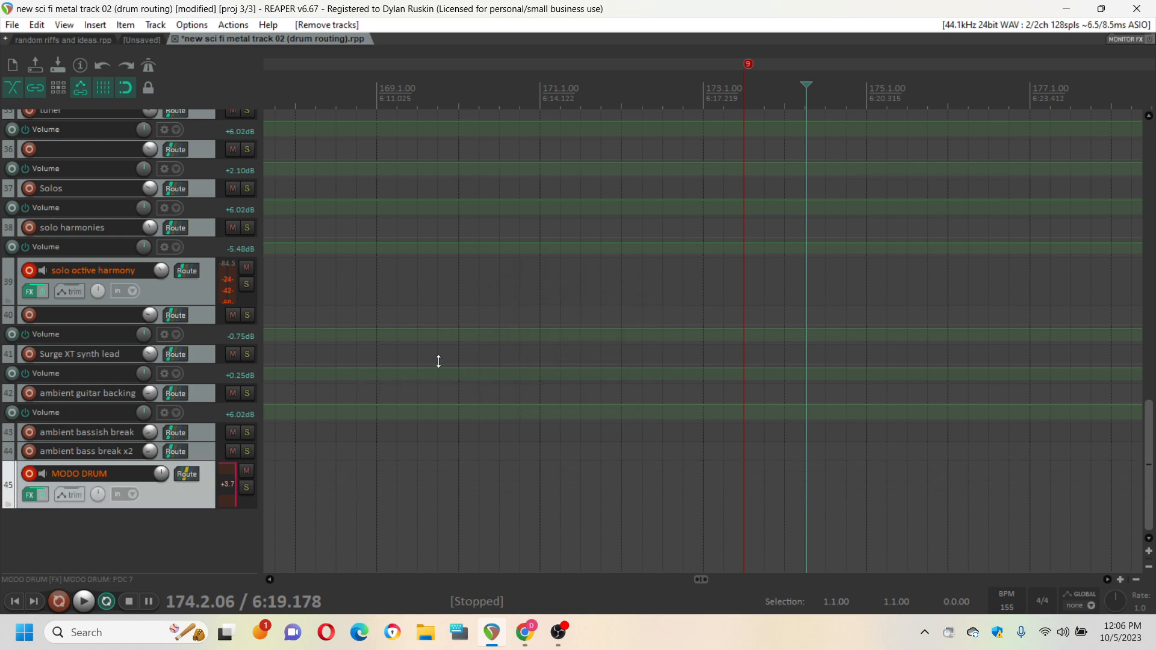
left_click_drag(1147, 425, 1152, 175)
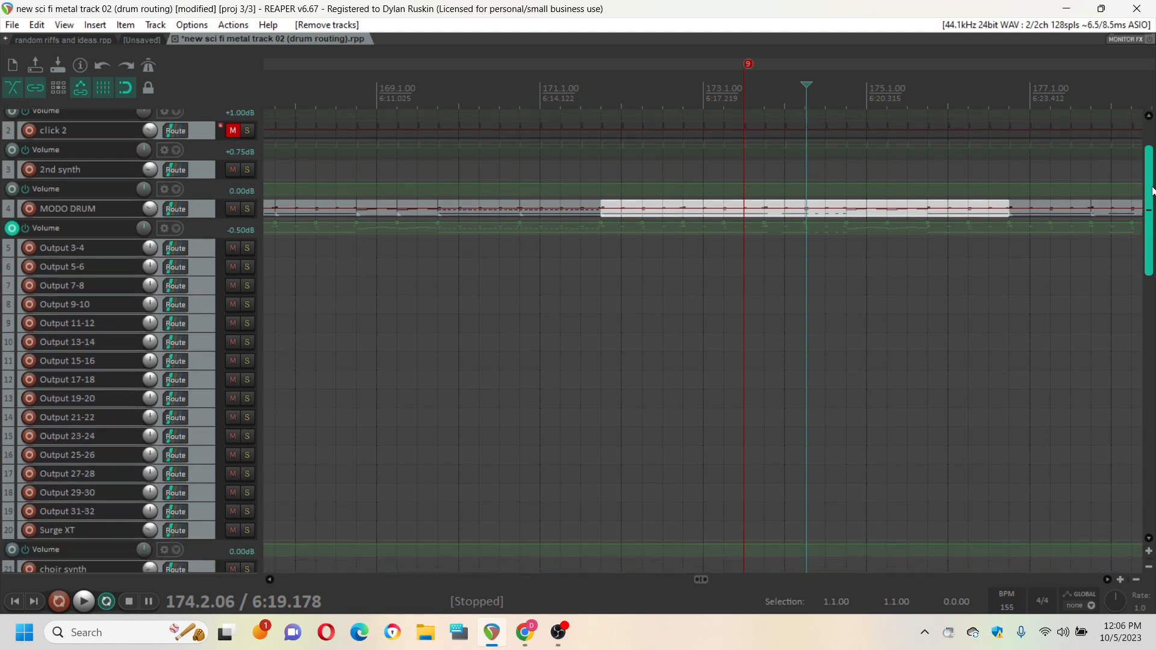
left_click(71, 252)
left_click(79, 266)
left_click(86, 287)
left_click(87, 304)
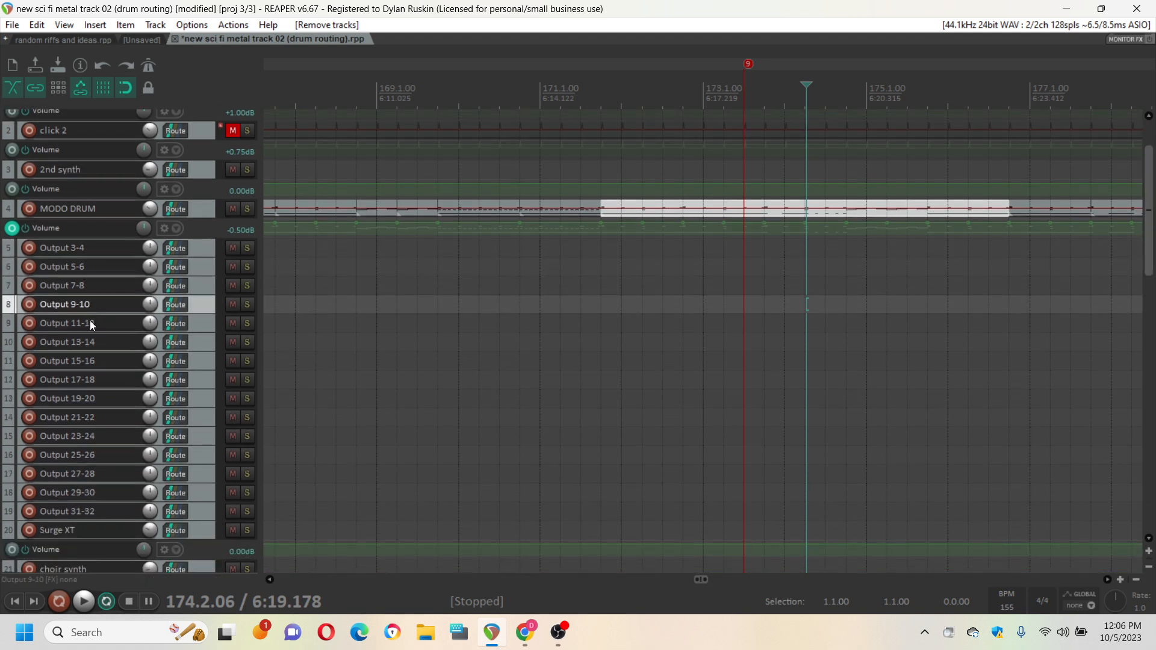
left_click(89, 323)
left_click(91, 342)
left_click(90, 361)
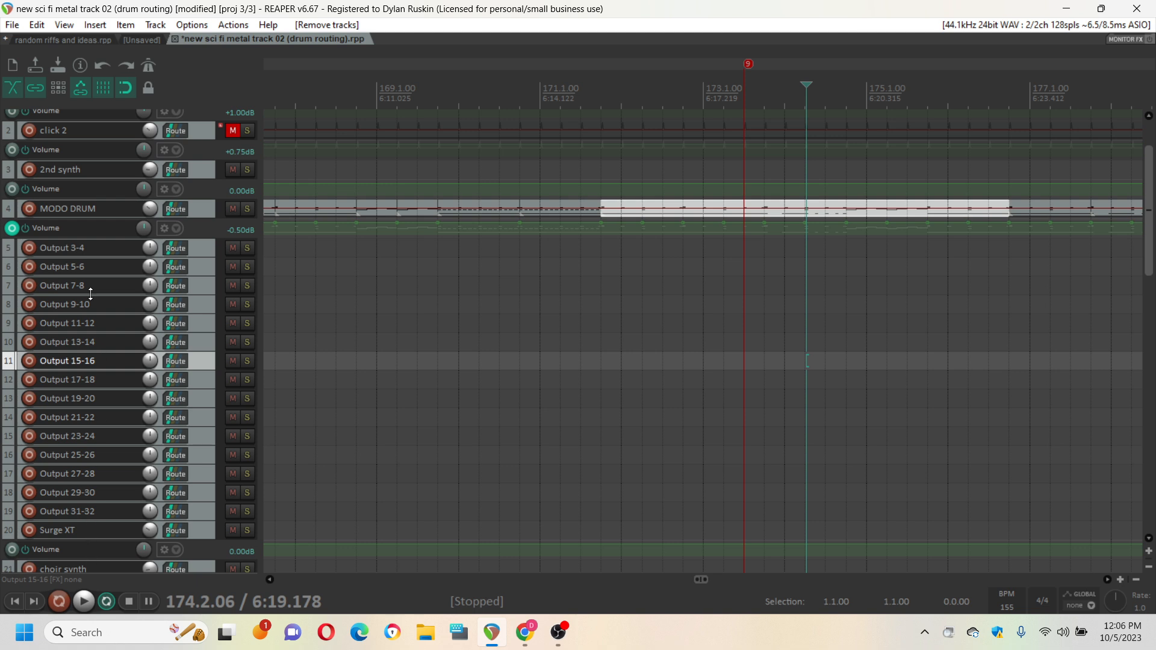
left_click(67, 206)
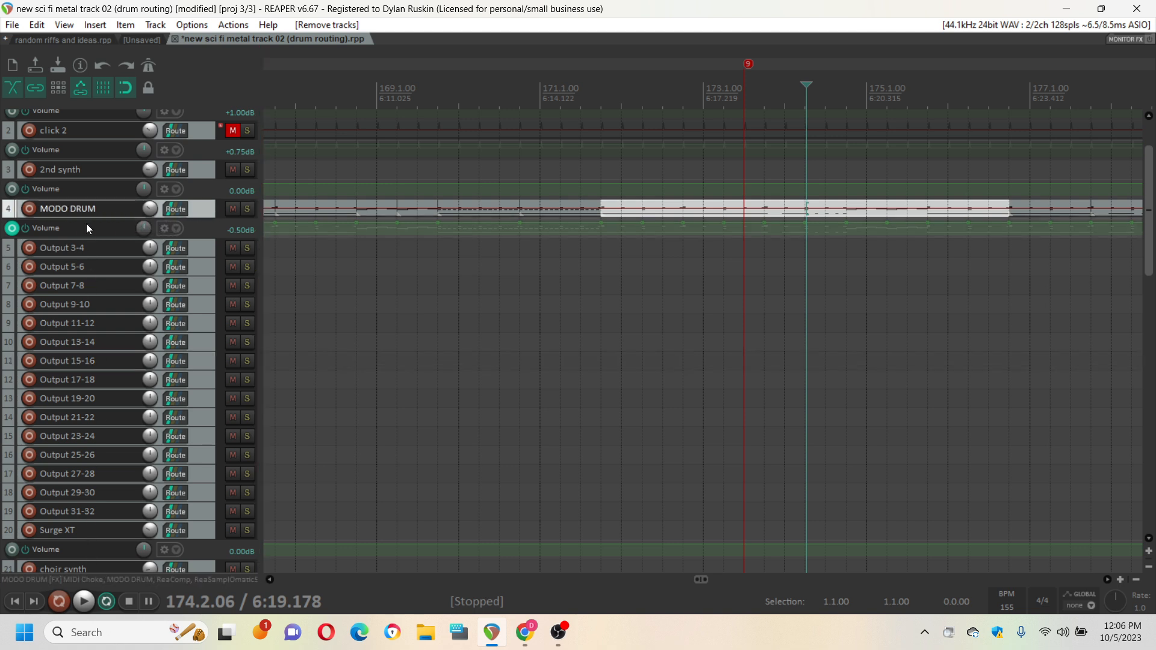
left_click(68, 251)
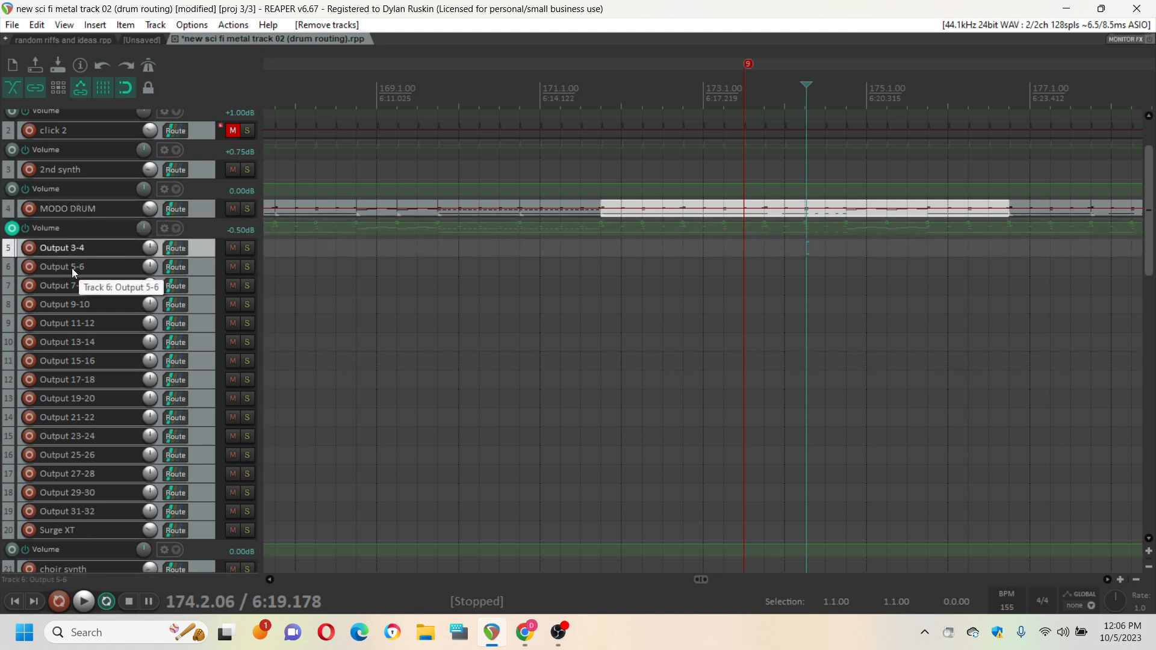
left_click(99, 267, "ctrl")
left_click(96, 285, "ctrl")
left_click(97, 307, "ctrl")
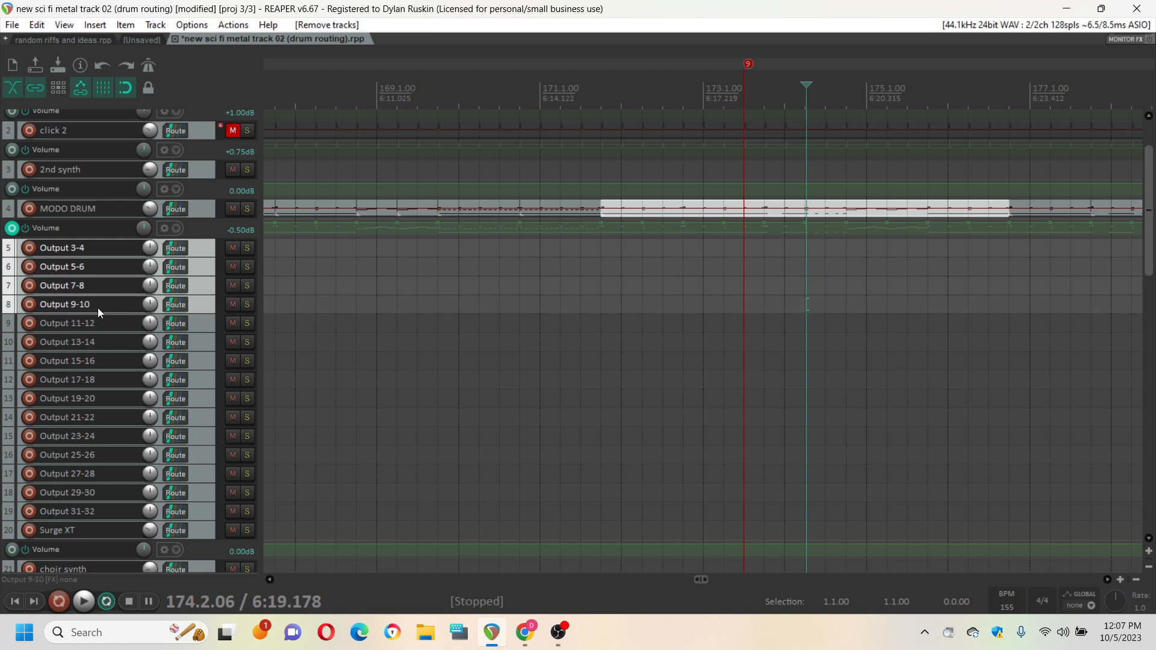
mouse_move(83, 249)
left_mouse_down()
mouse_move(103, 192)
mouse_move(89, 196)
mouse_move(72, 274)
mouse_move(70, 239)
left_mouse_up()
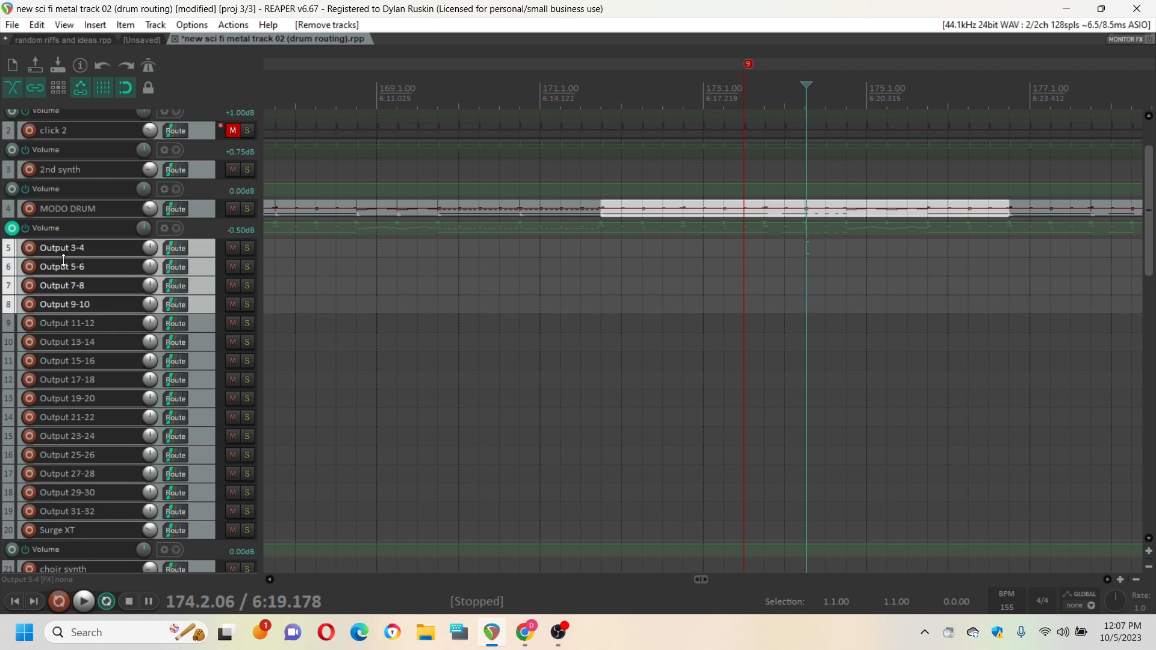
Insert a new track after MODO DRUM and move it directly above the MODO DRUM track
left_click(79, 210)
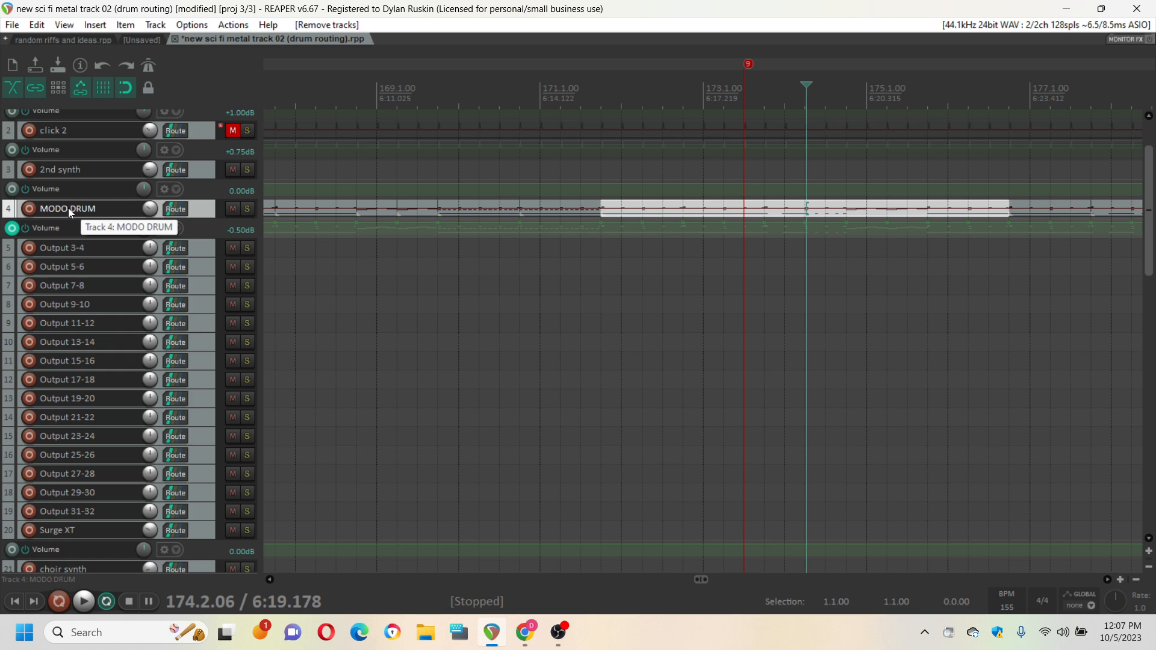
right_click(67, 208)
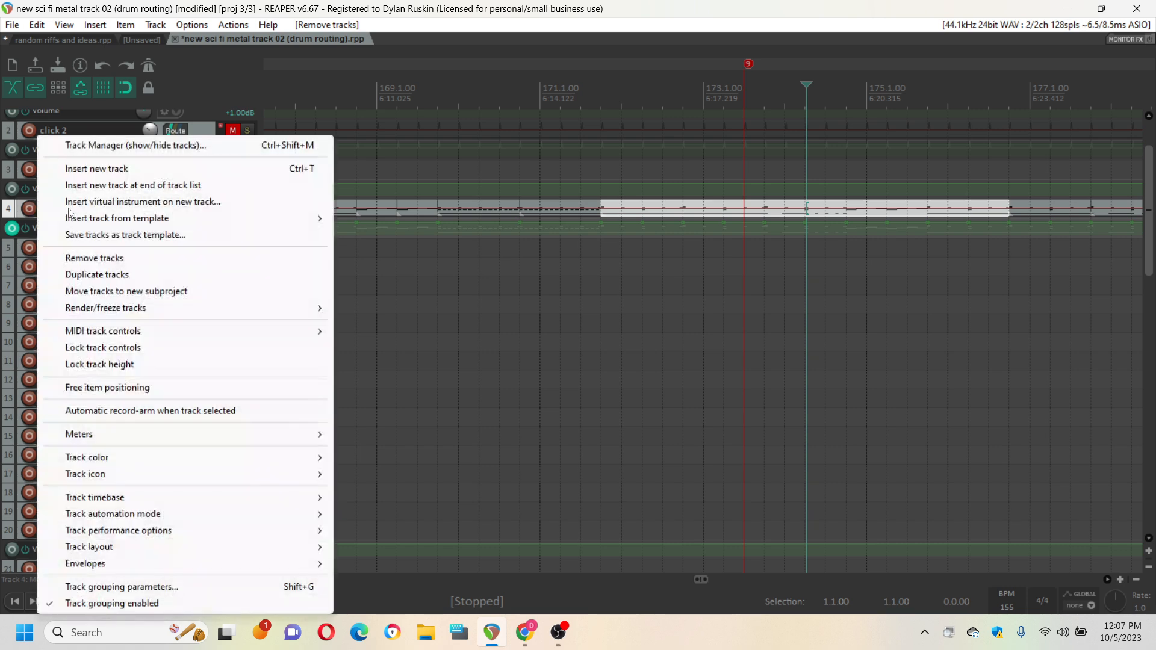
left_click(118, 170)
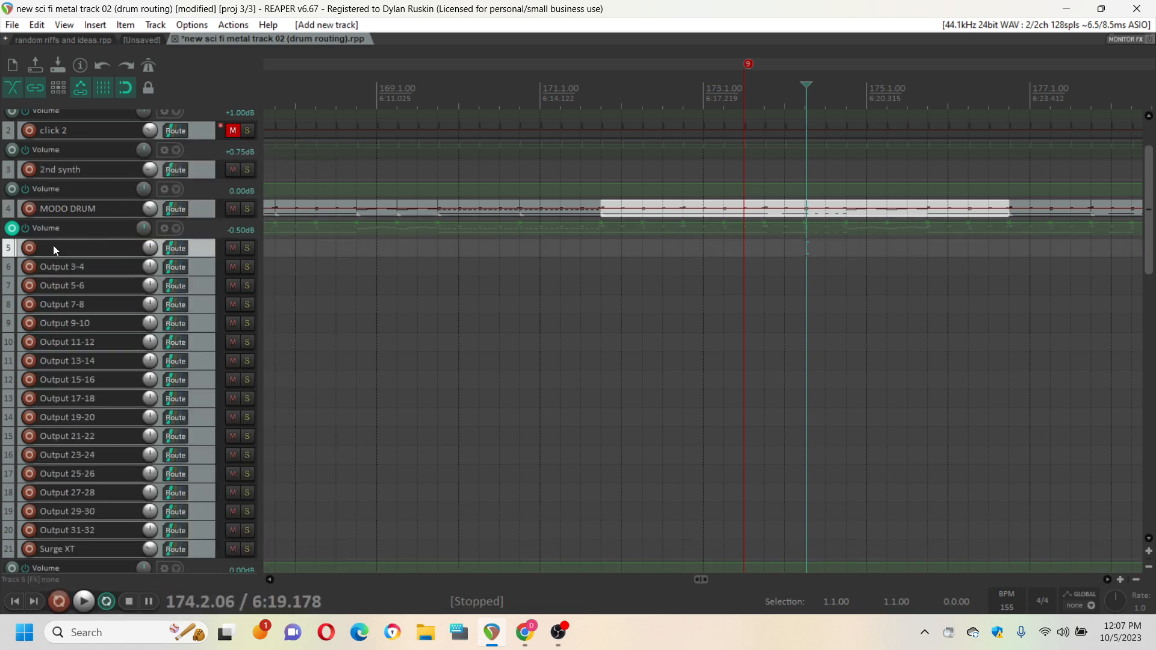
left_click_drag(41, 248, 60, 213)
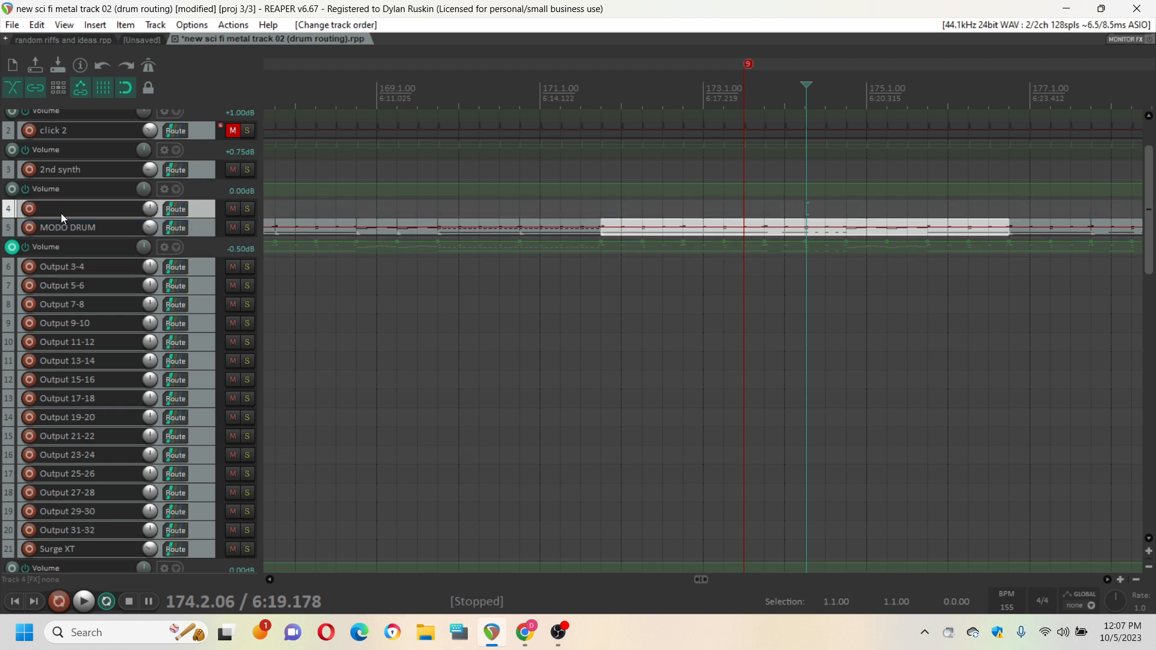
Name the new empty track above MODO DRUM "DRUM BUS"
double_click(63, 208)
type("DR")
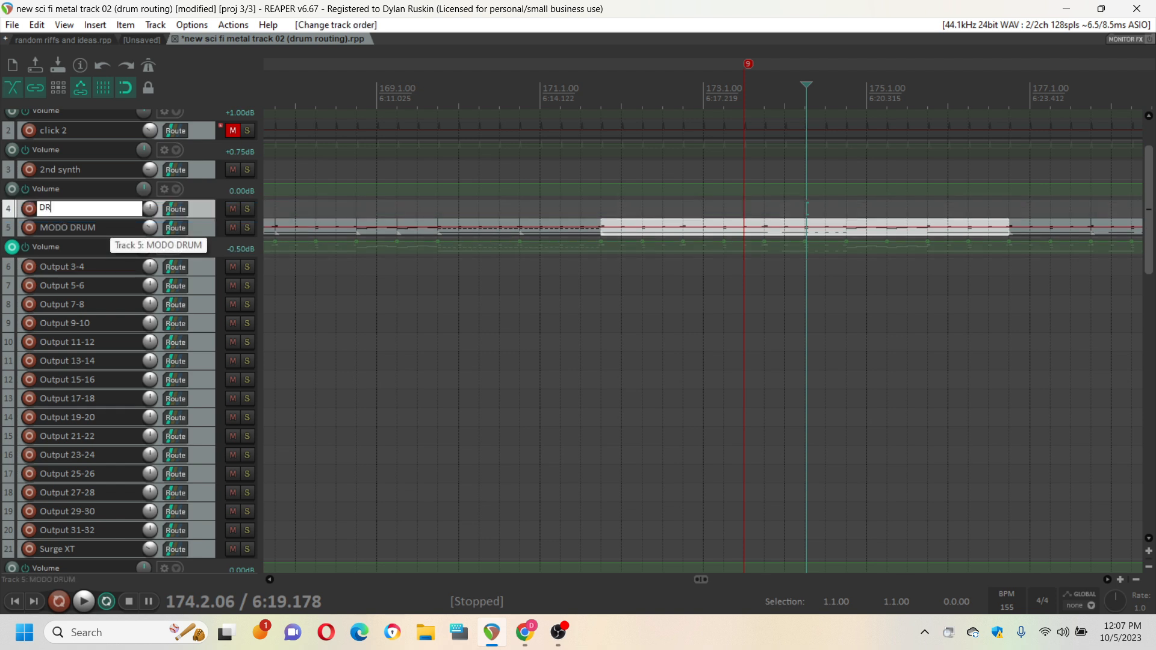
type("UM BUS")
key("Return")
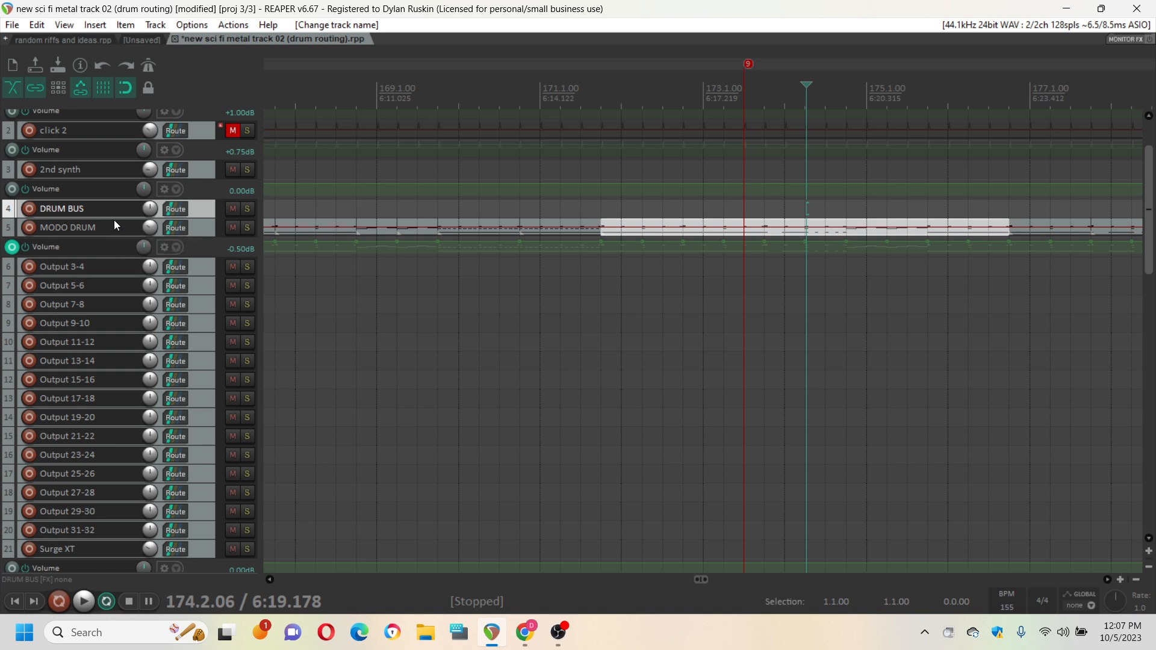
Nest MODO DRUM and all tracks from Output 3-4 to Output 31-32 inside DRUM BUS as its child tracks
left_click(101, 225)
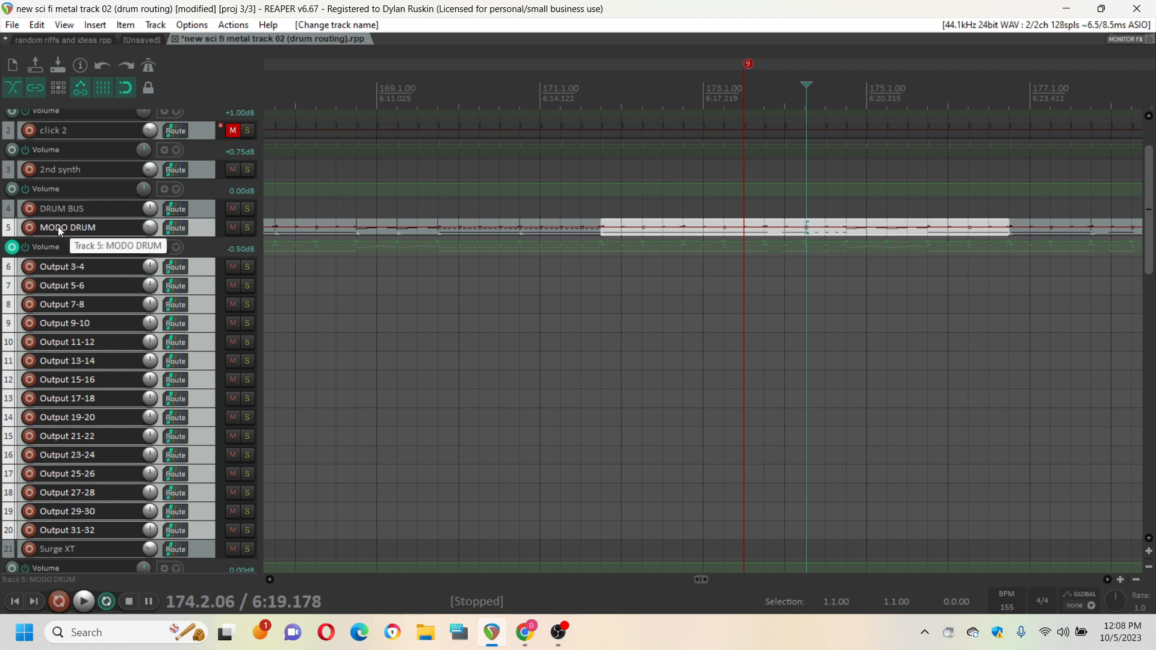
left_click_drag(58, 227, 80, 219)
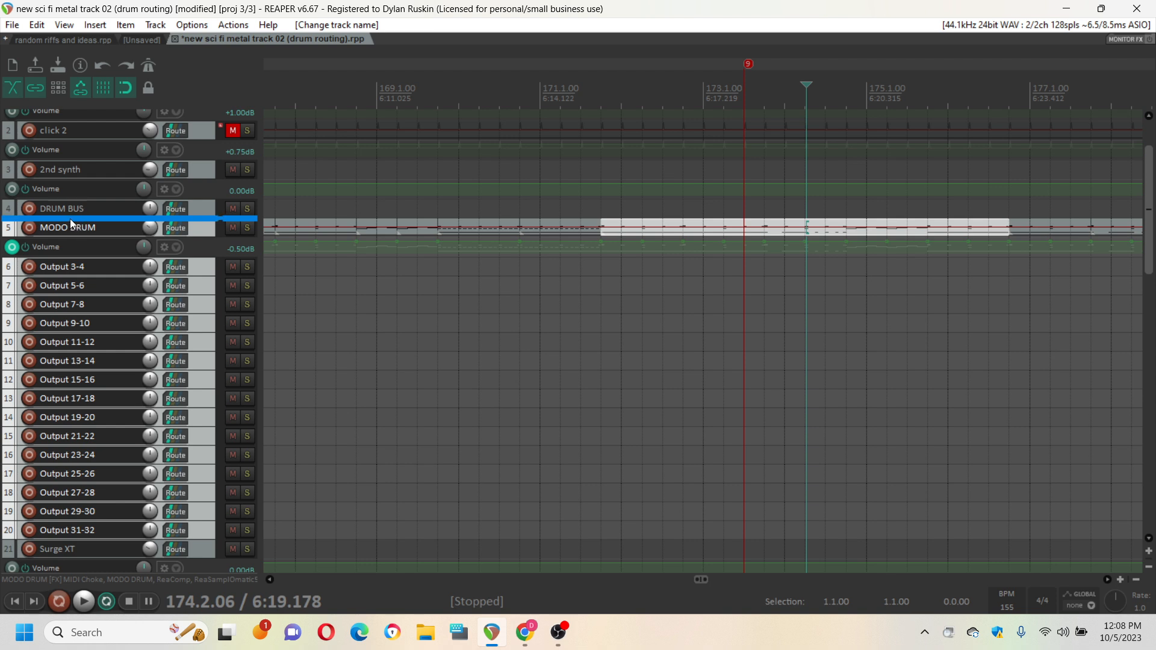
left_click_drag(73, 218, 75, 211)
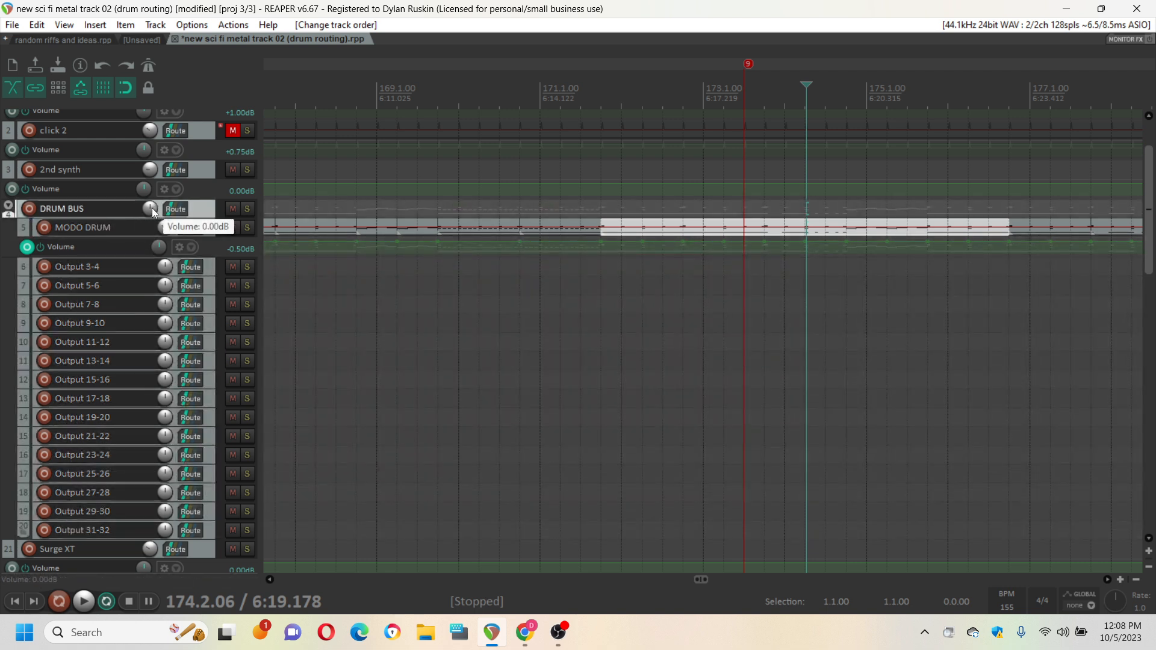
Try out the DRUM BUS volume control, and mute and unmute the whole drum folder
left_click_drag(153, 211, 154, 208)
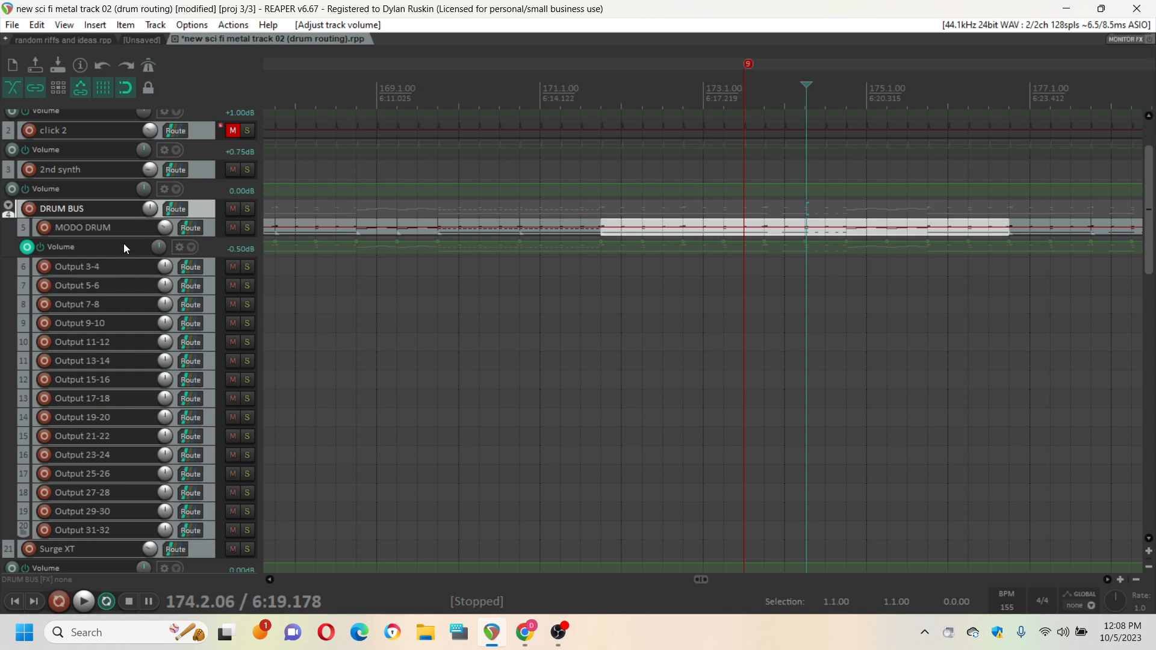
left_click(236, 207)
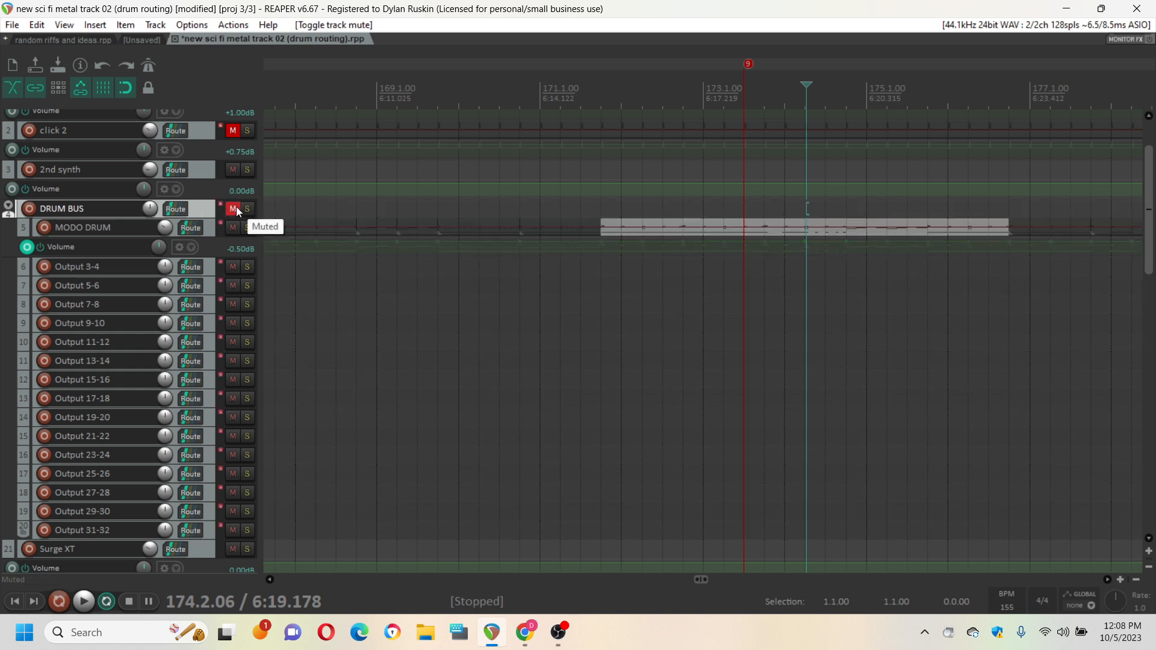
left_click(236, 208)
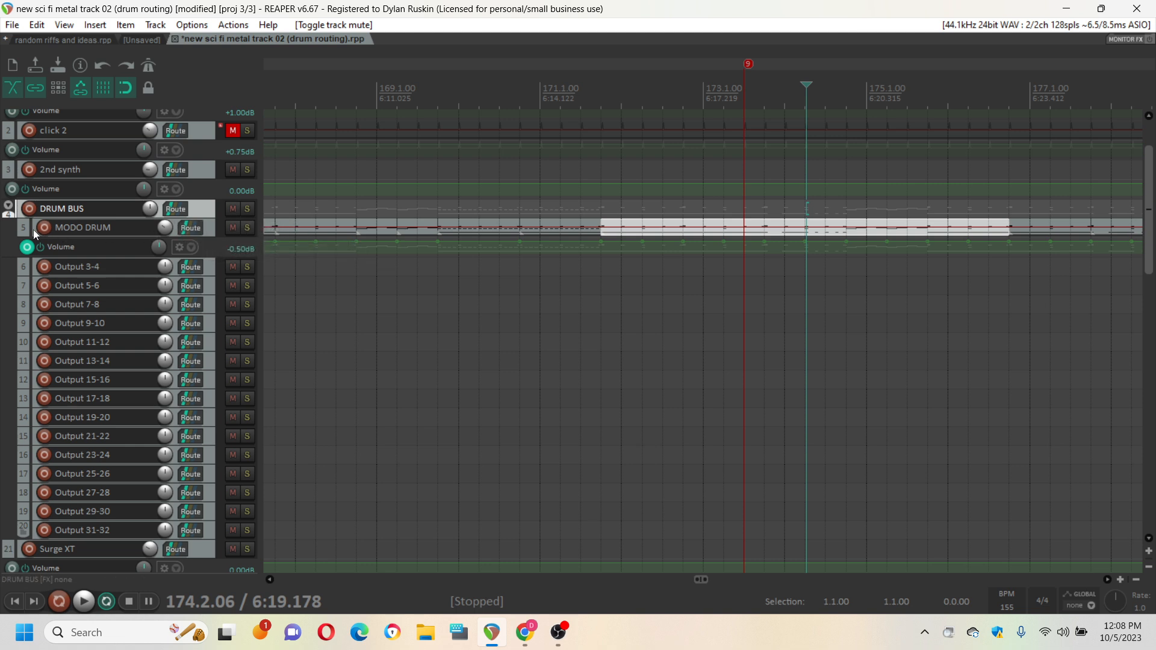
left_click(117, 268)
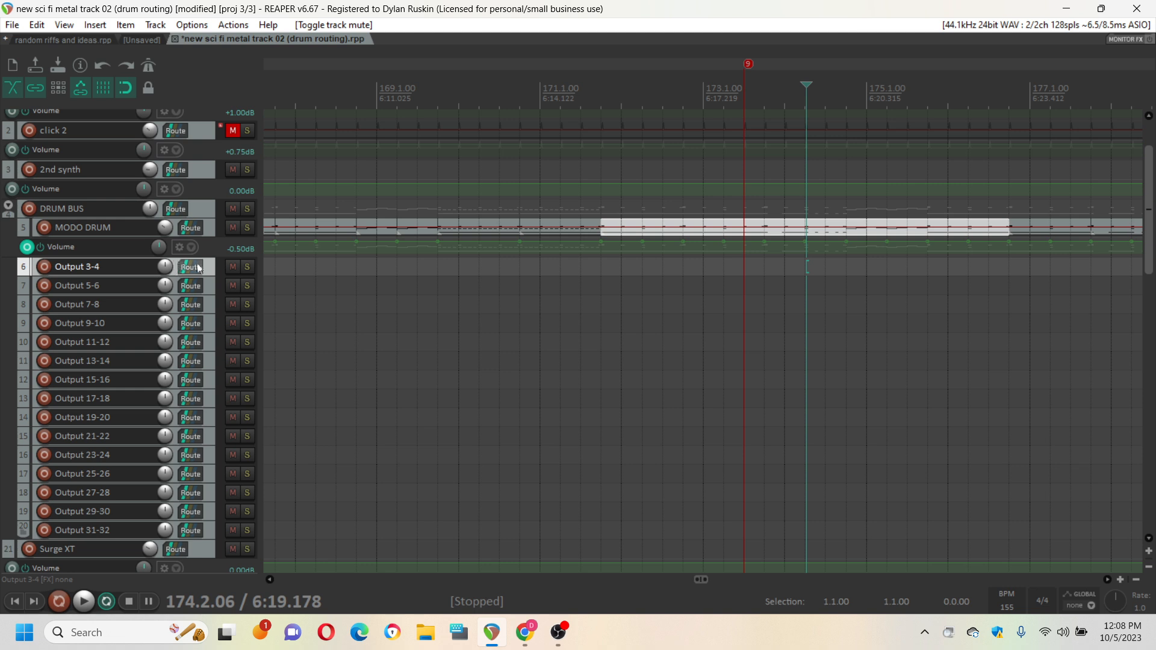
left_click(193, 269)
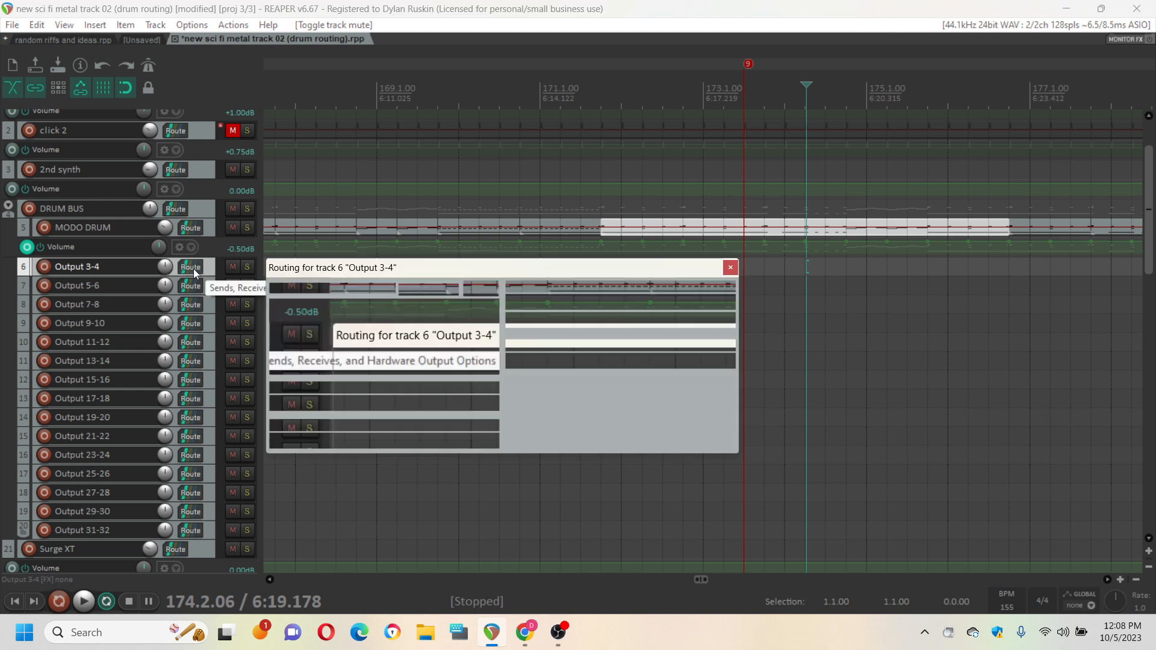
left_click(731, 268)
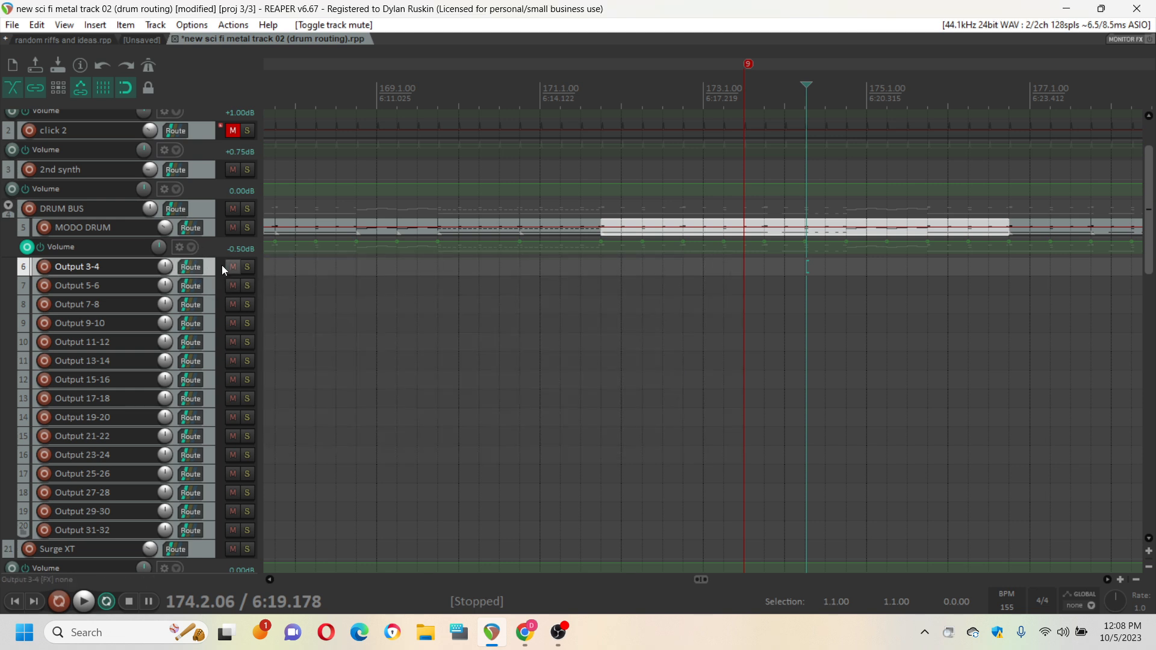
Create a send from MODO DRUM to the Output 3-4 track, using new stereo source channels 3/4 on the sending track
left_click(188, 228)
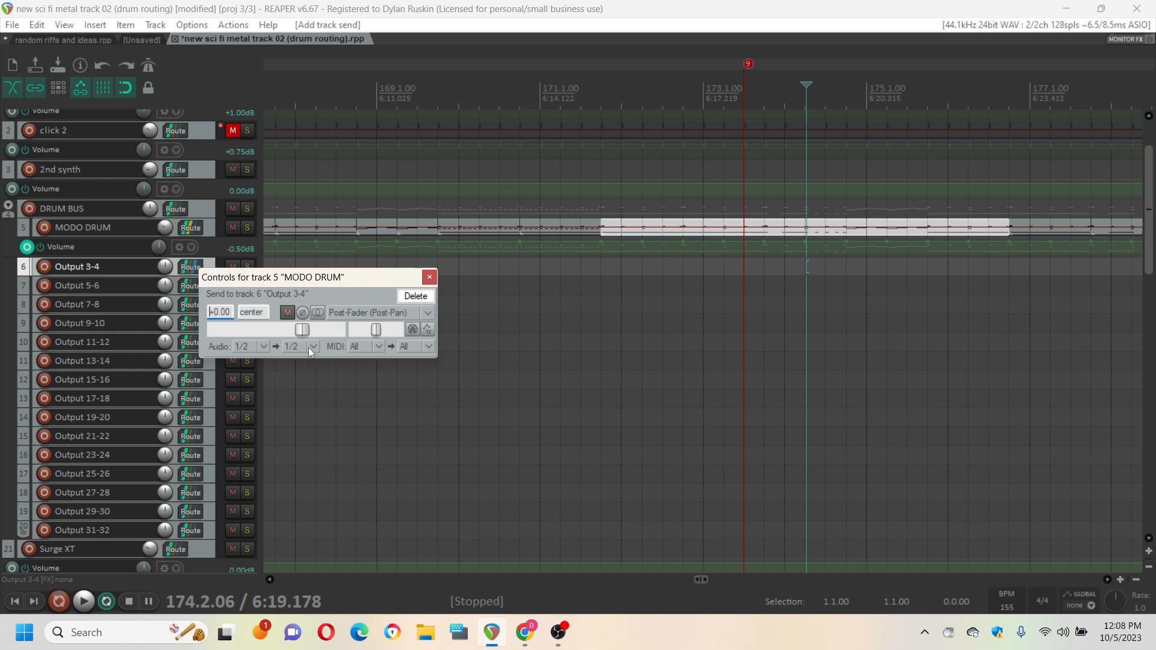
left_click(265, 347)
mouse_move(310, 396)
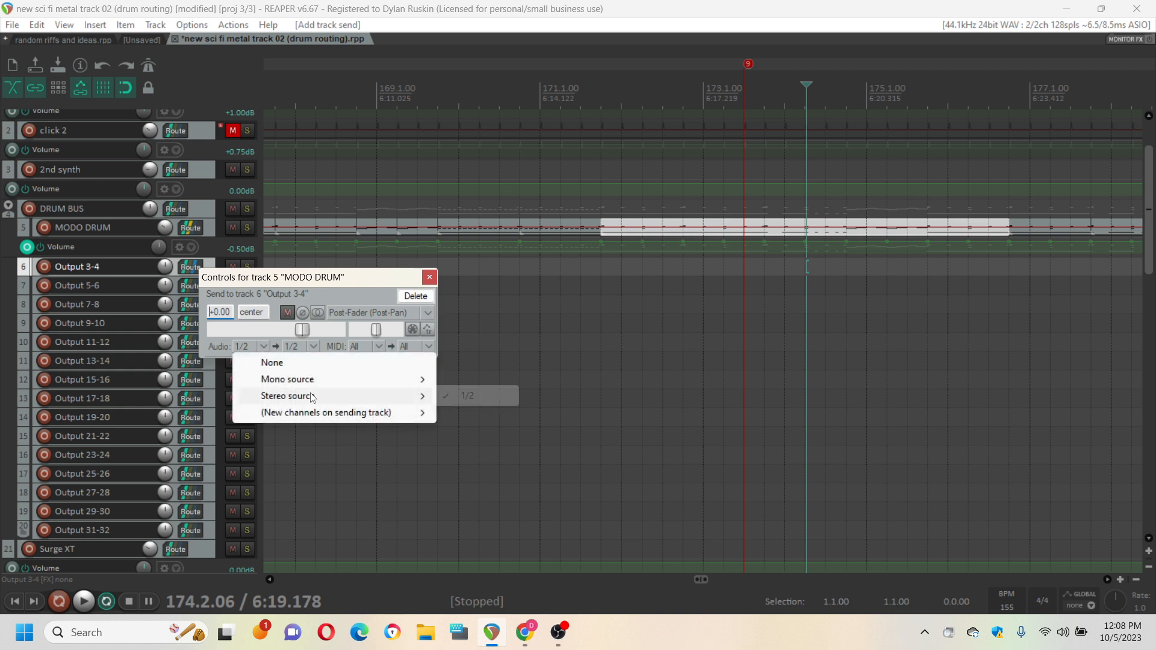
mouse_move(356, 416)
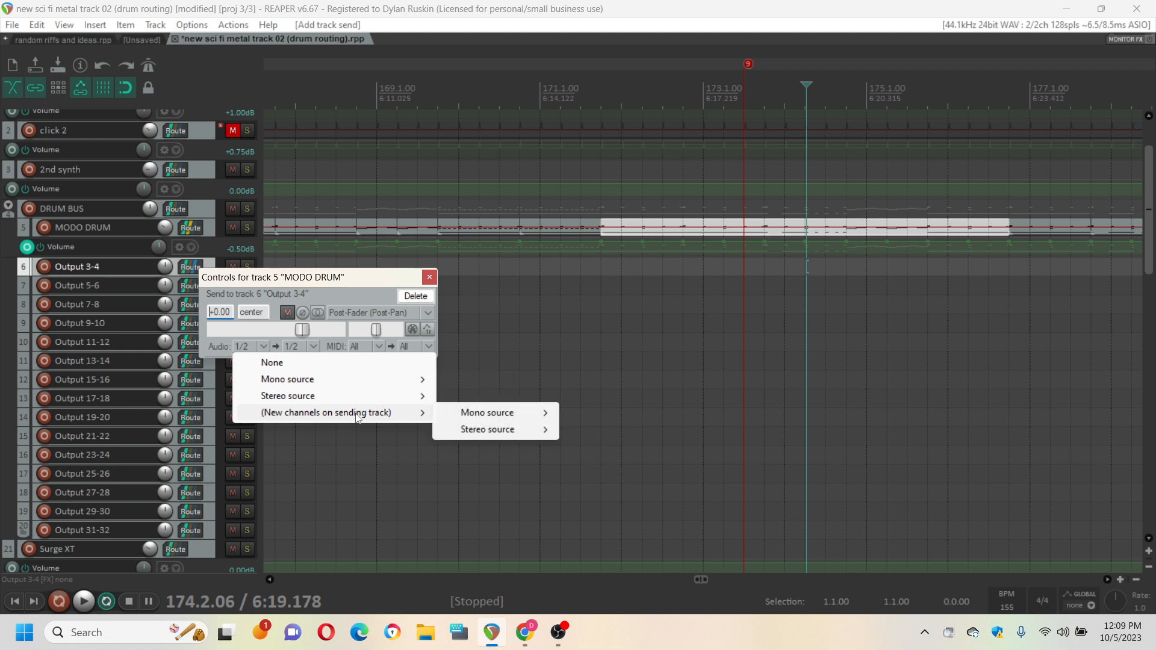
mouse_move(494, 429)
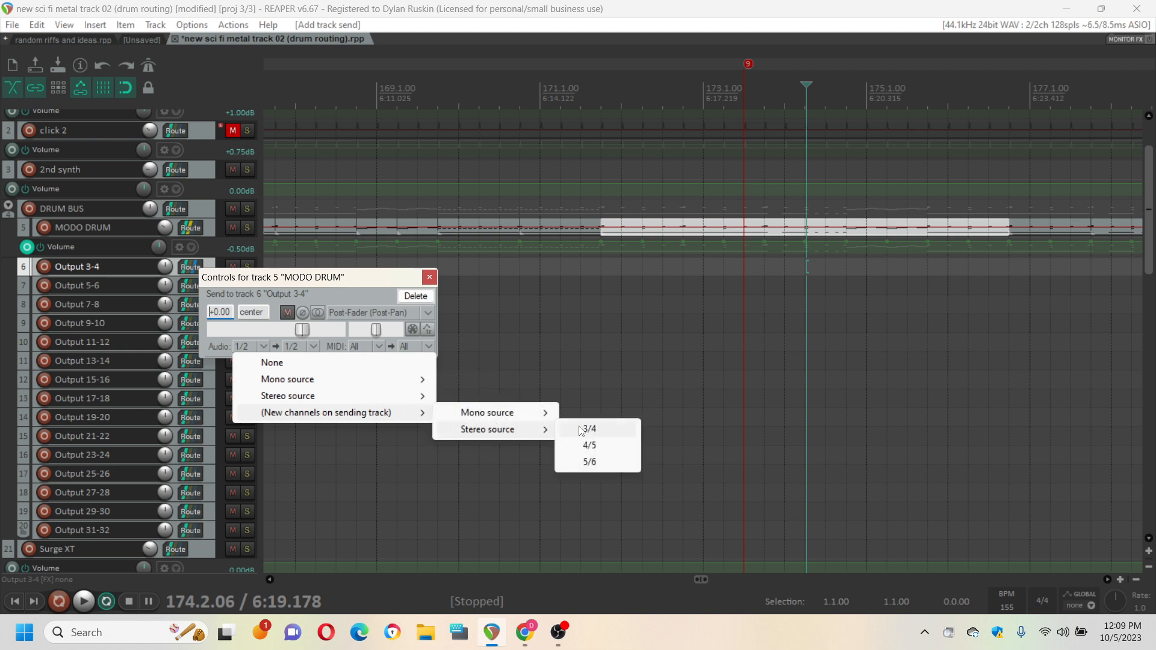
left_click(594, 429)
left_click_drag(360, 280, 447, 284)
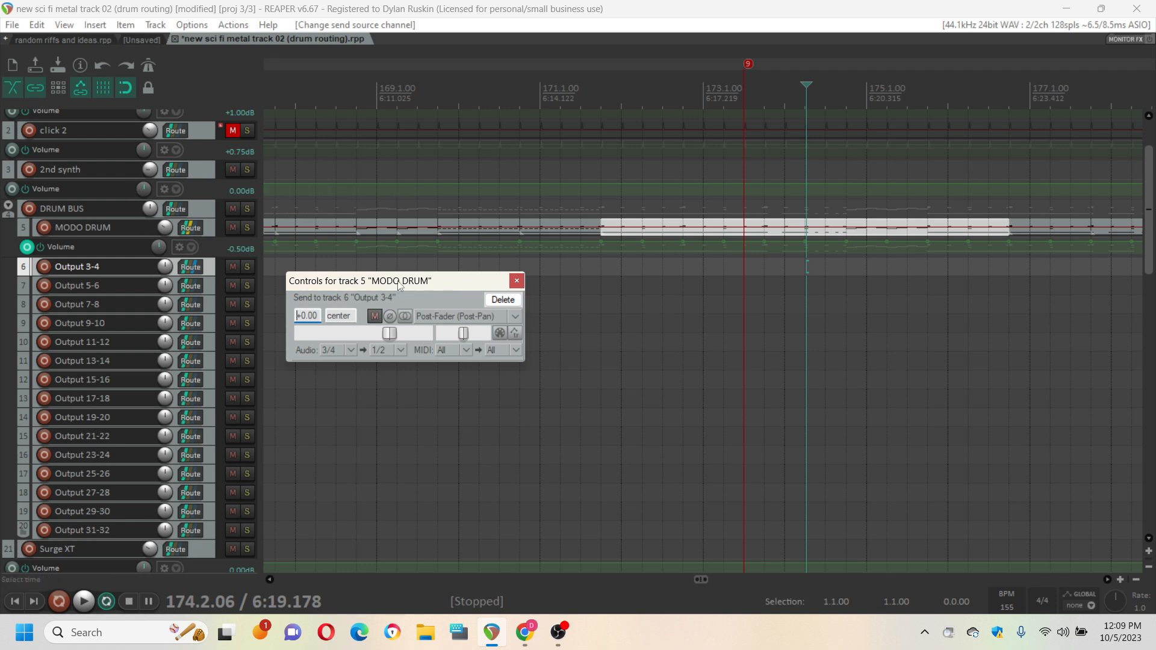
left_click_drag(399, 286, 414, 278)
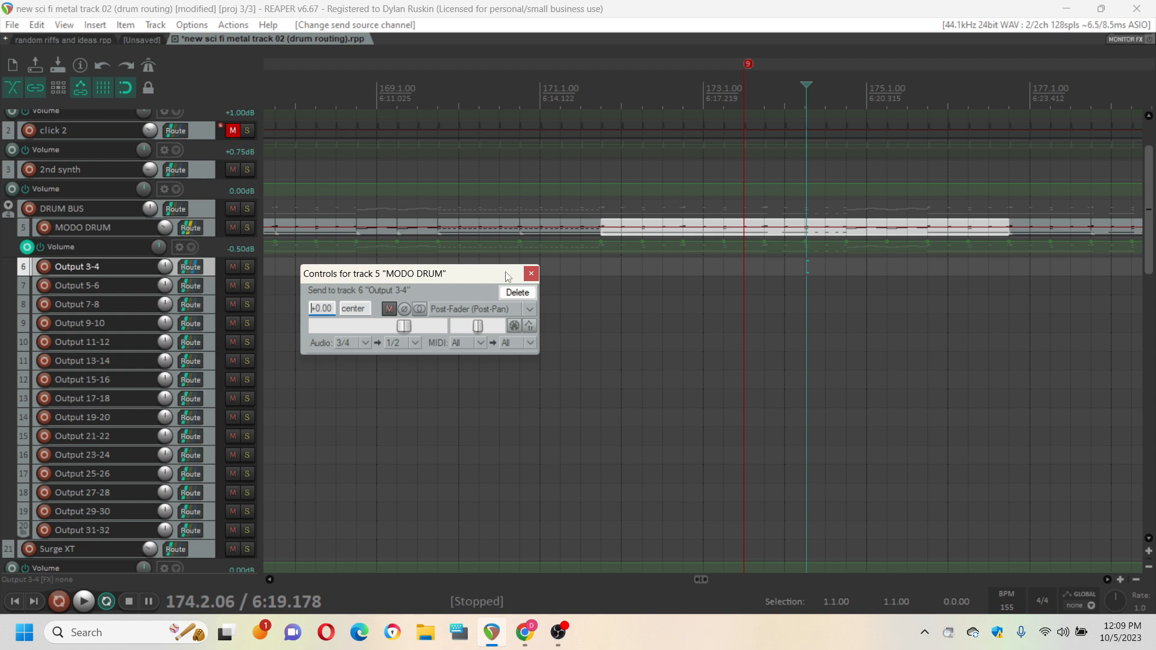
Widen the track control area until the tracks' FX controls show, and save the project
left_click(532, 274)
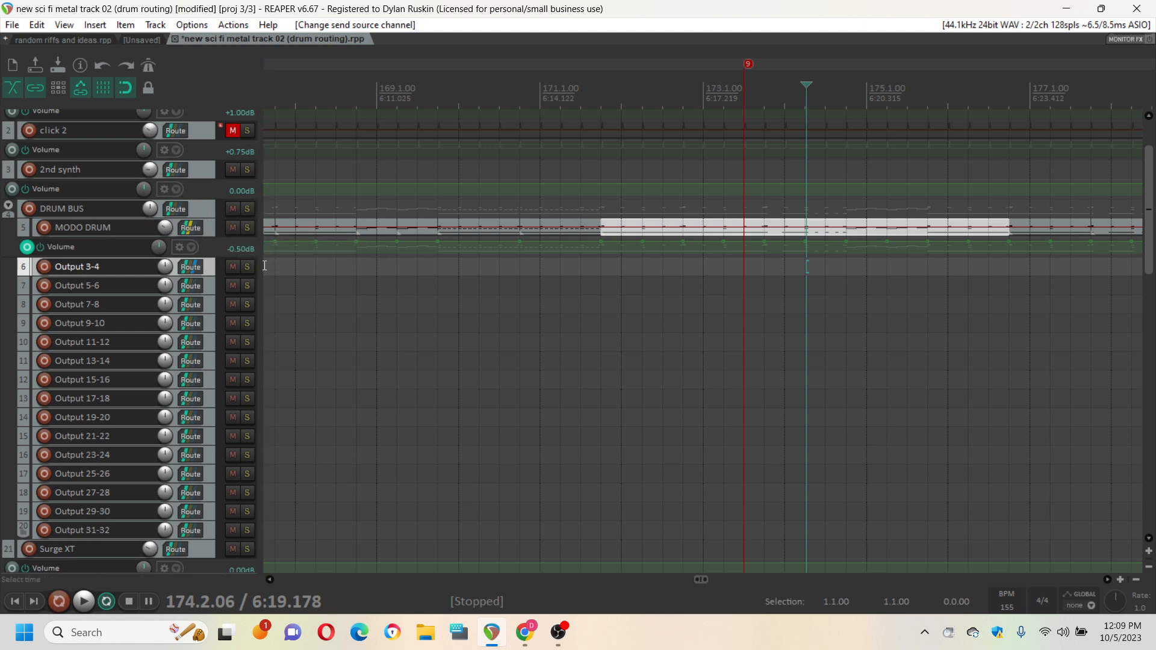
scroll(99, 328, "up", 1)
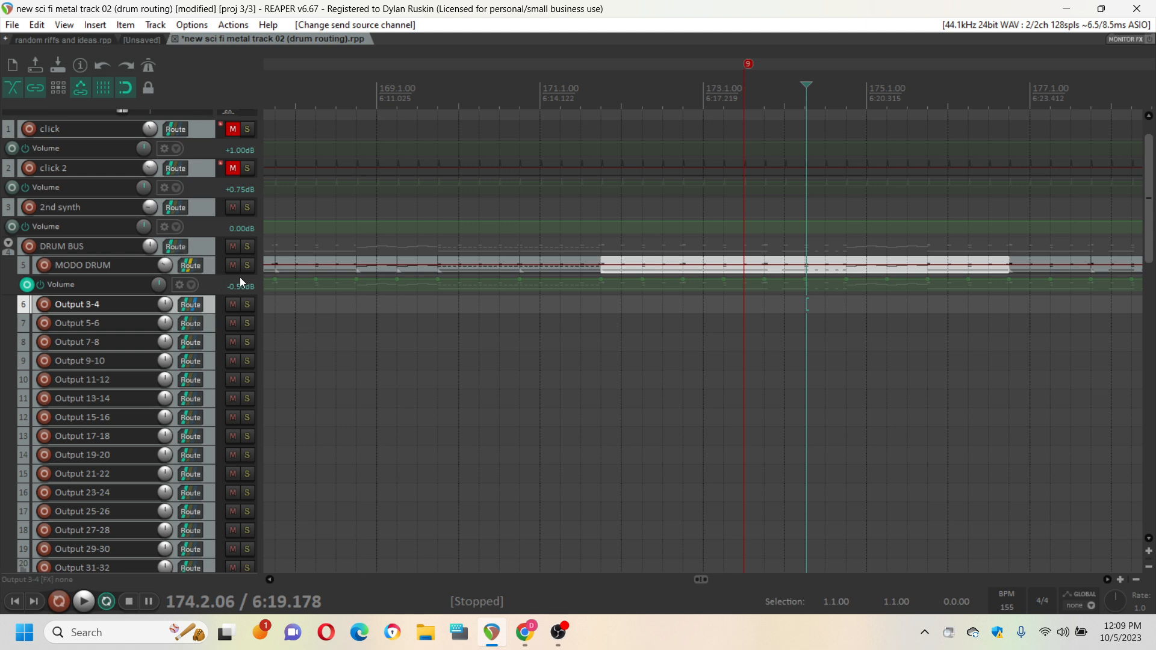
left_click_drag(257, 286, 289, 286)
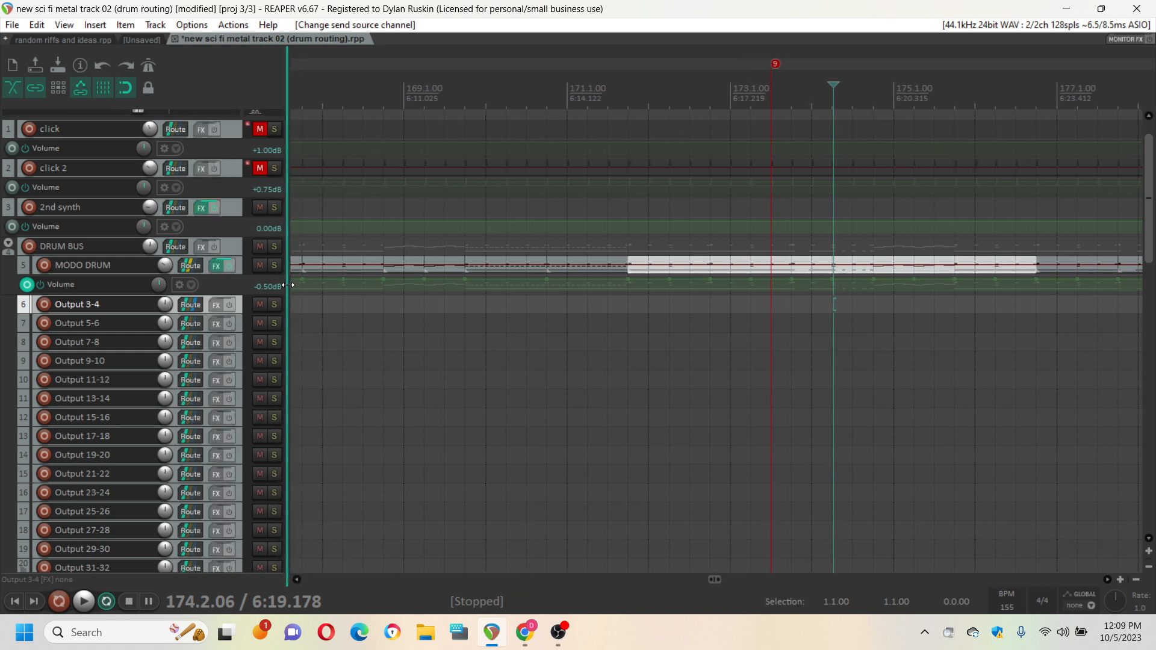
mouse_move(214, 270)
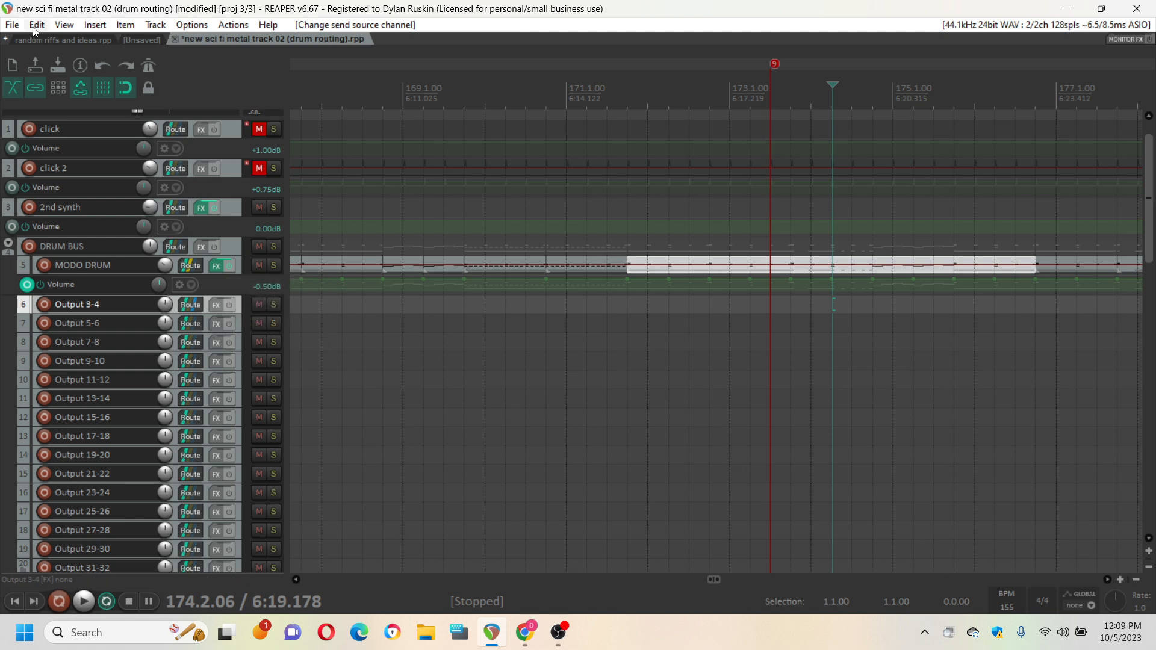
left_click(14, 27)
left_click(79, 94)
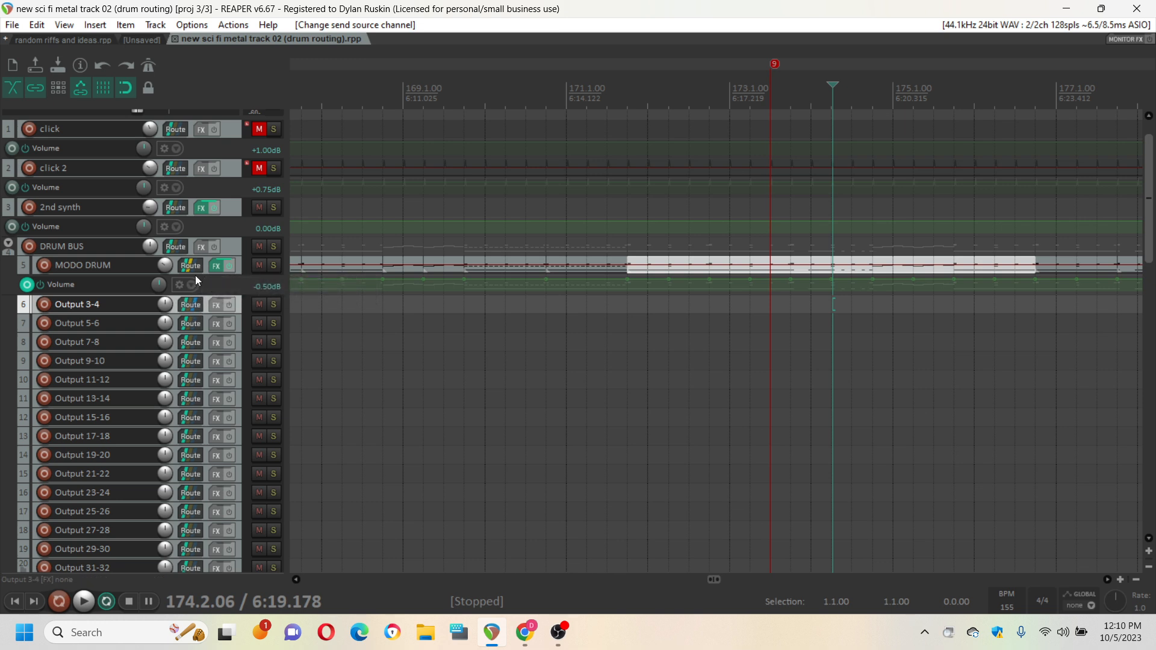
Set the Output 3-4 track's receive from MODO DRUM to Pre-Fader (Post-FX)
left_click(191, 304)
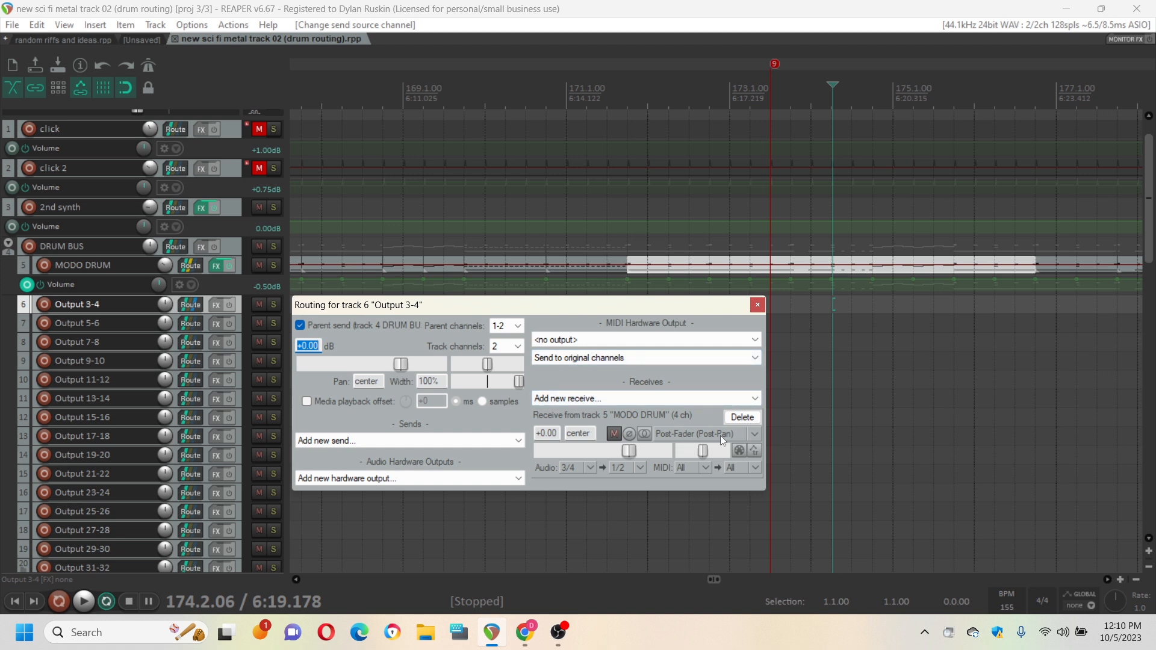
left_click(754, 434)
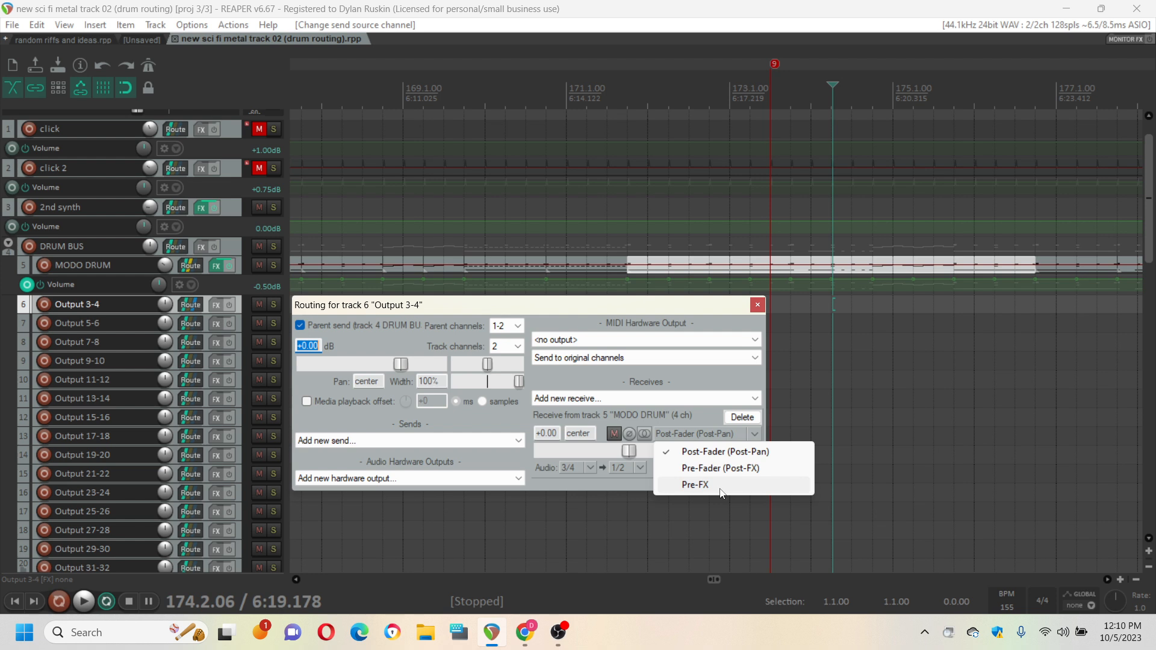
left_click(747, 469)
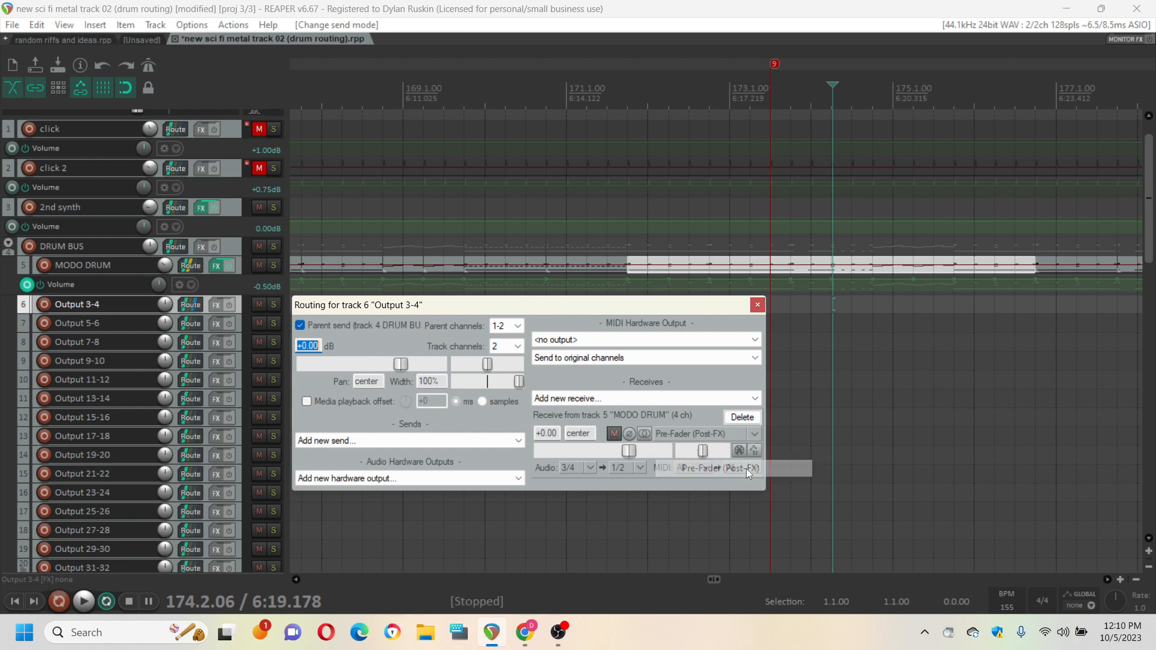
left_click(757, 305)
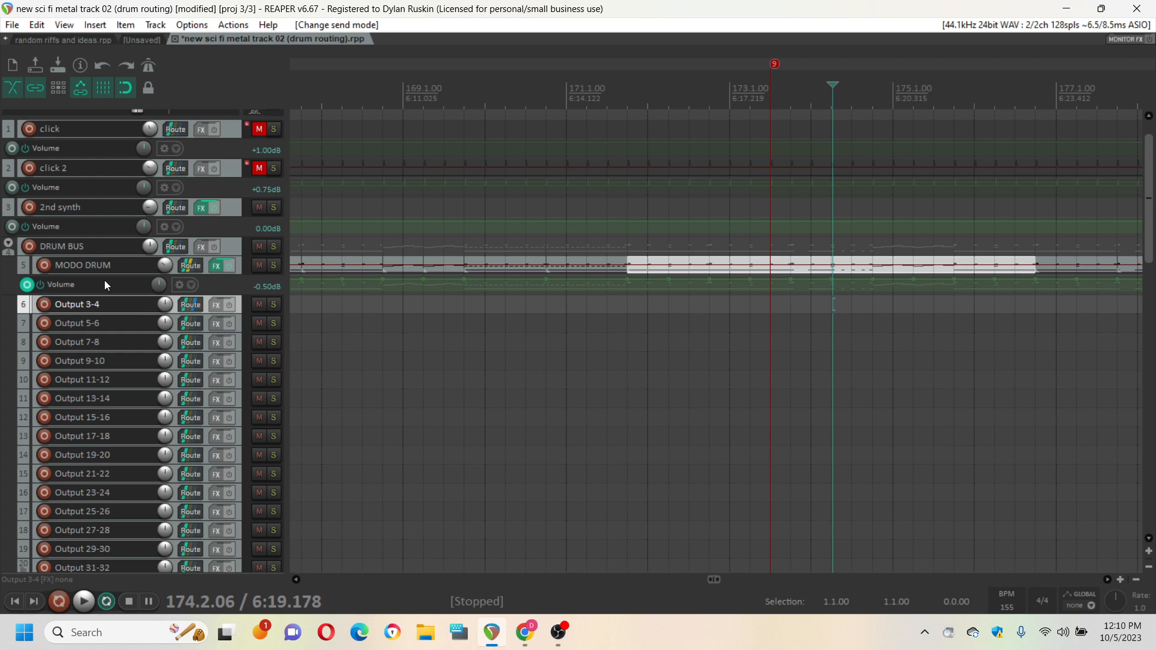
Enlarge the MODO DRUM track's height and bring up the mixer page of its MODO DRUM plug-in
left_click_drag(108, 274, 178, 303)
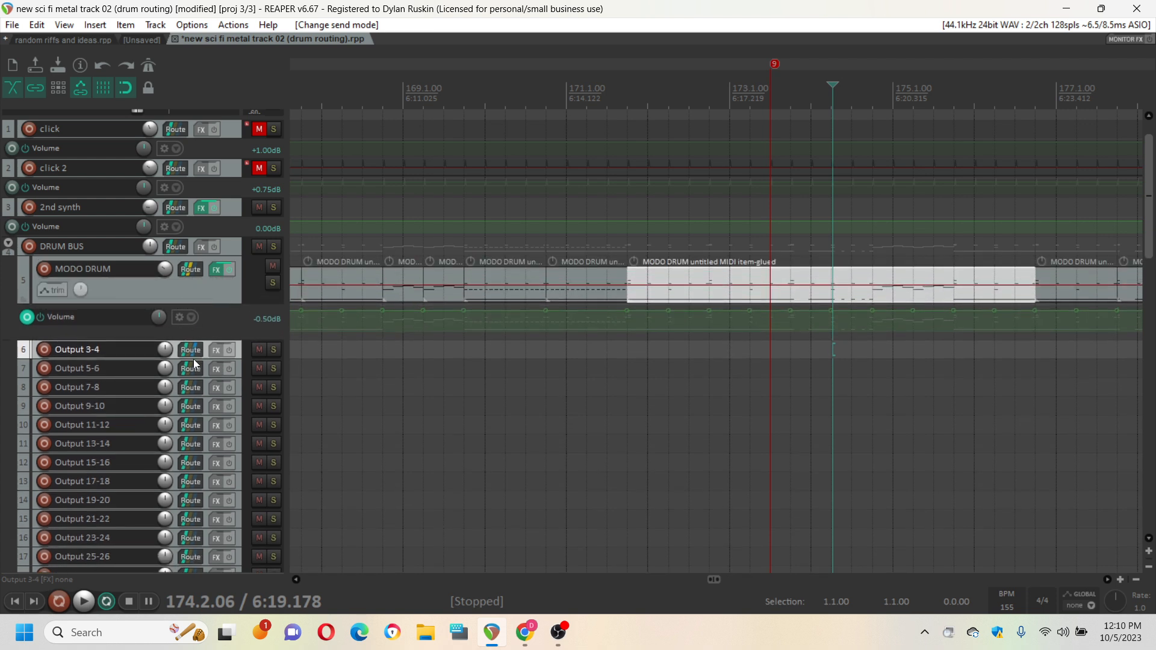
left_click(111, 286)
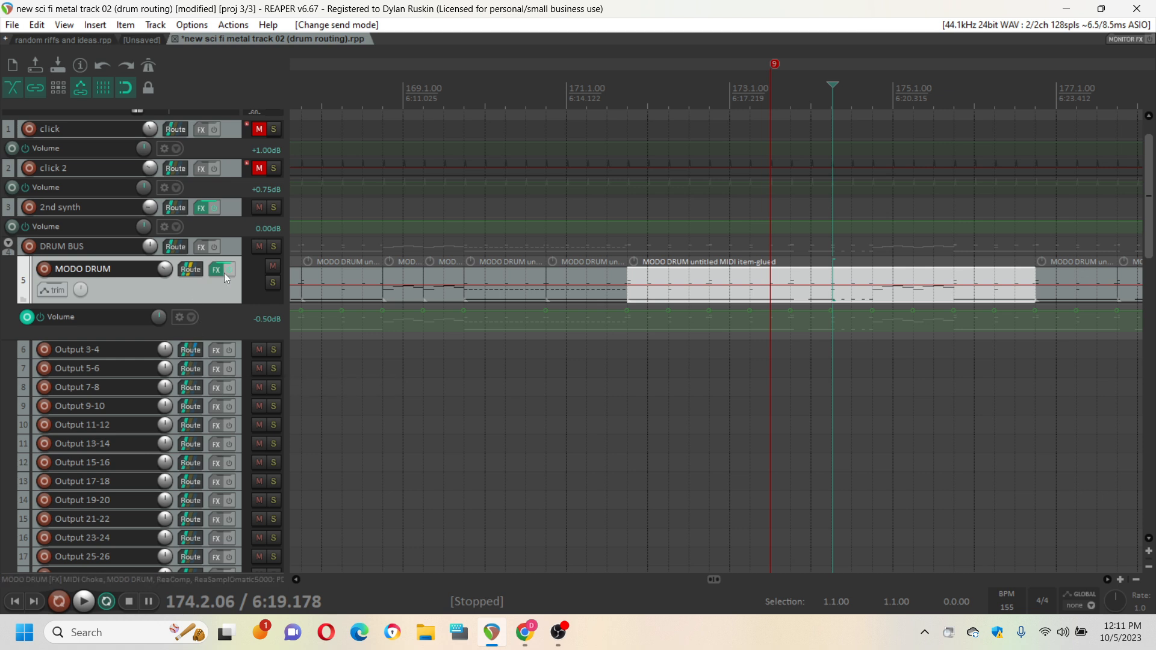
mouse_move(218, 269)
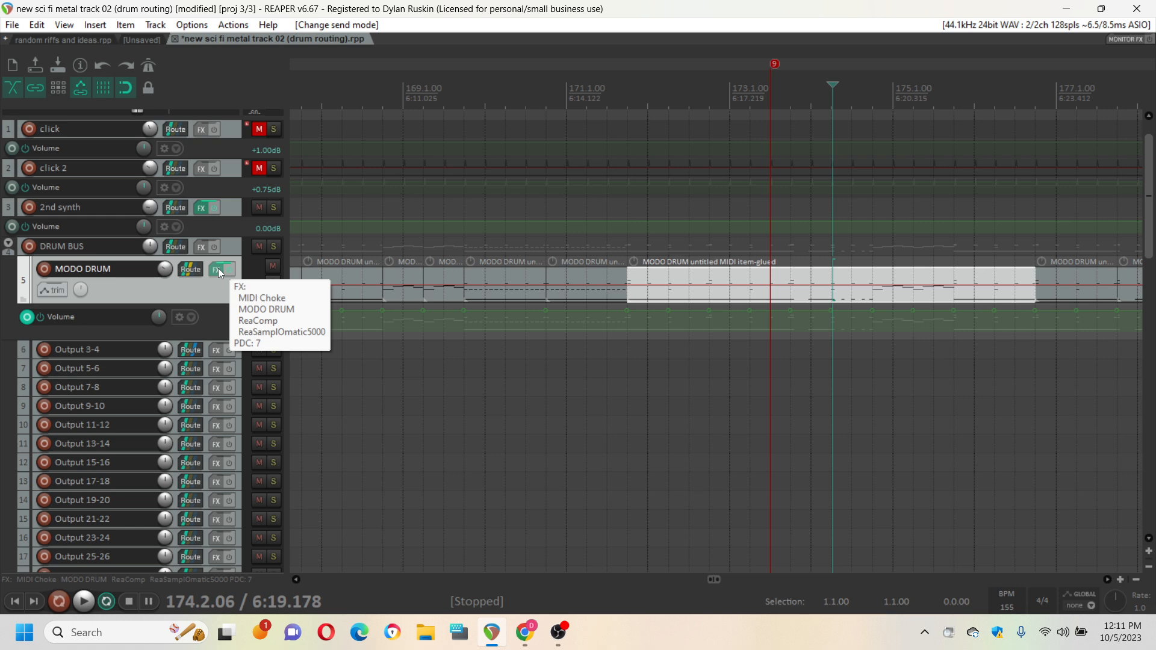
left_click(218, 268)
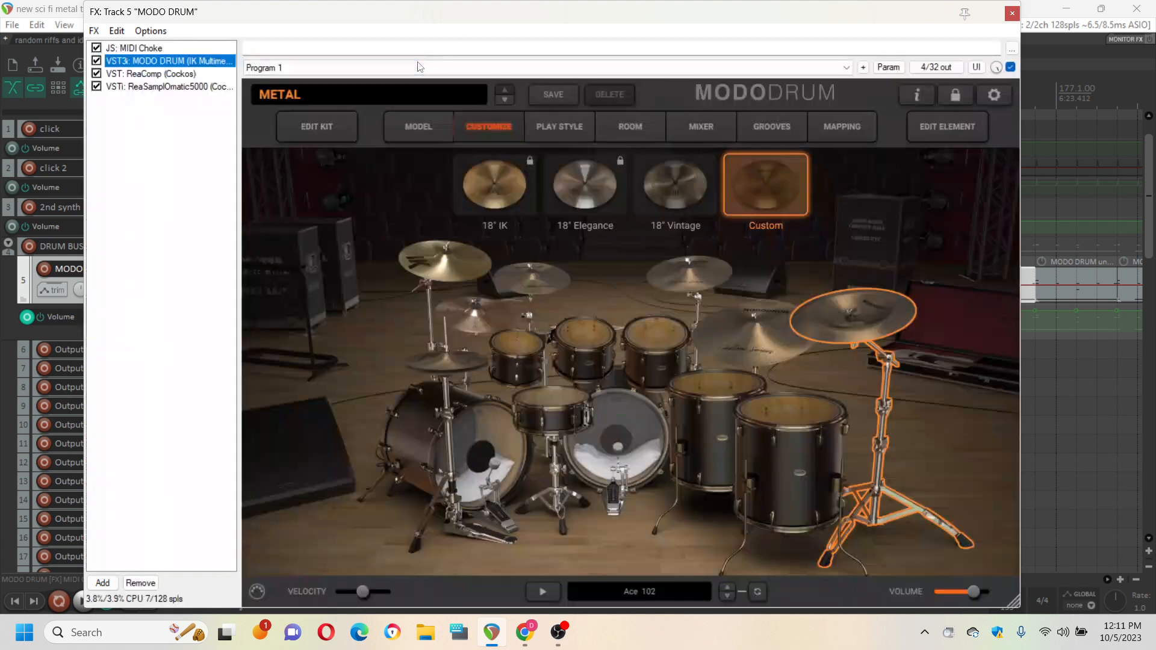
left_click_drag(496, 17, 711, 1)
left_click_drag(825, 5, 905, 39)
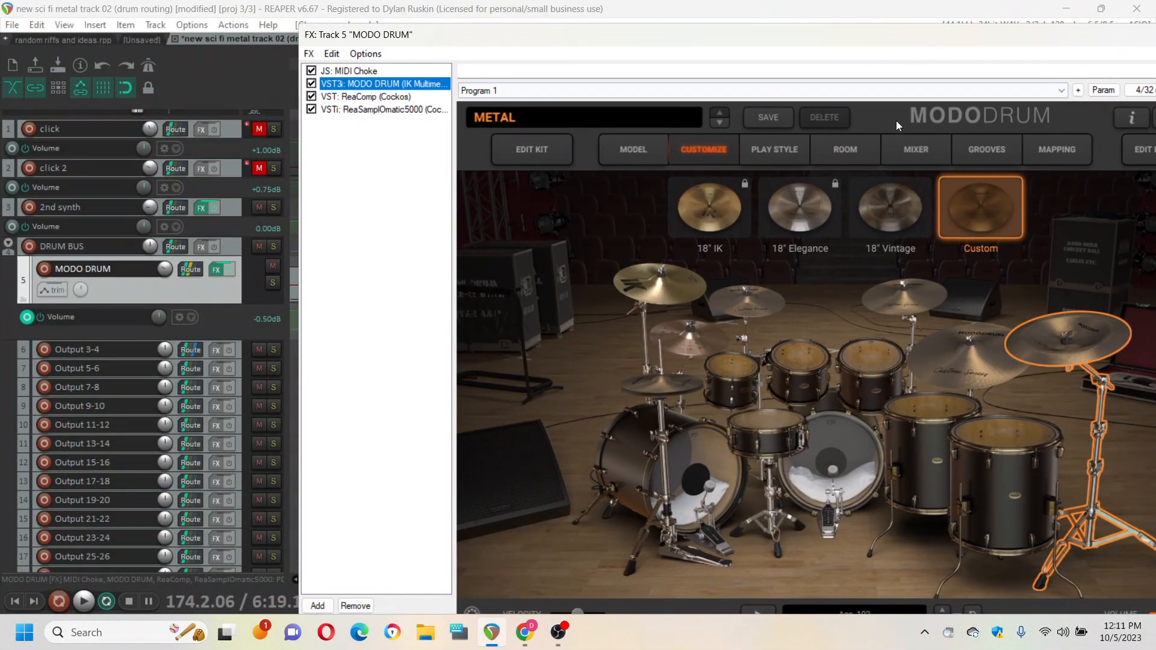
left_click(914, 149)
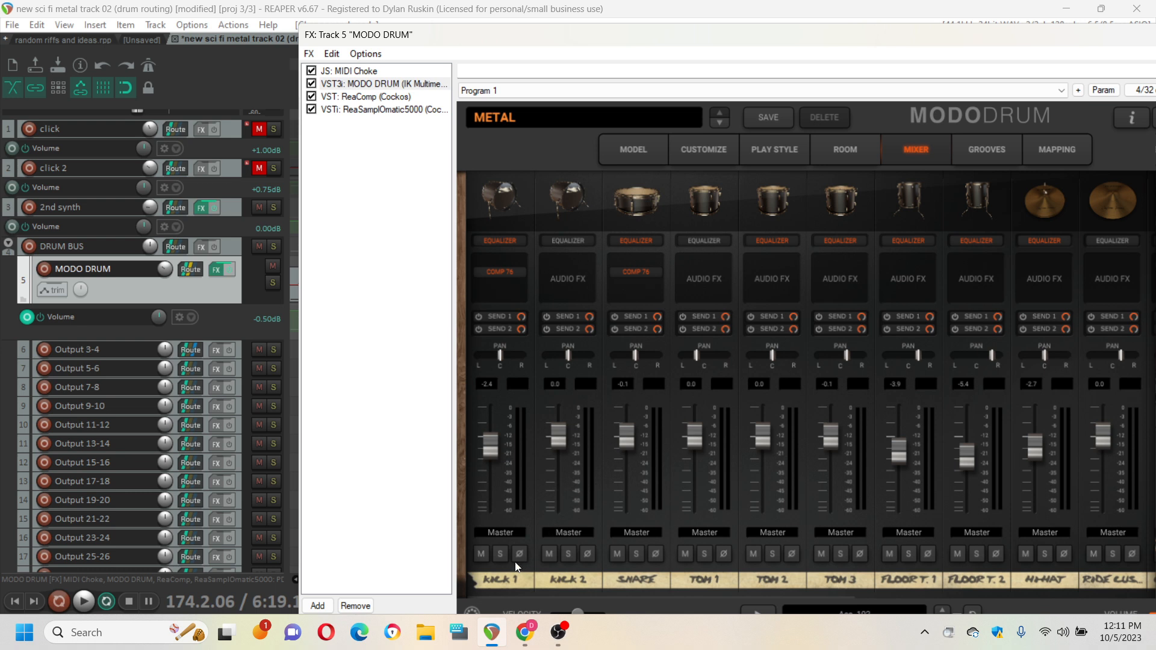
Audition the Kick 1 drum repeatedly in the plug-in mixer to check its signal on the track meters
left_click(504, 202)
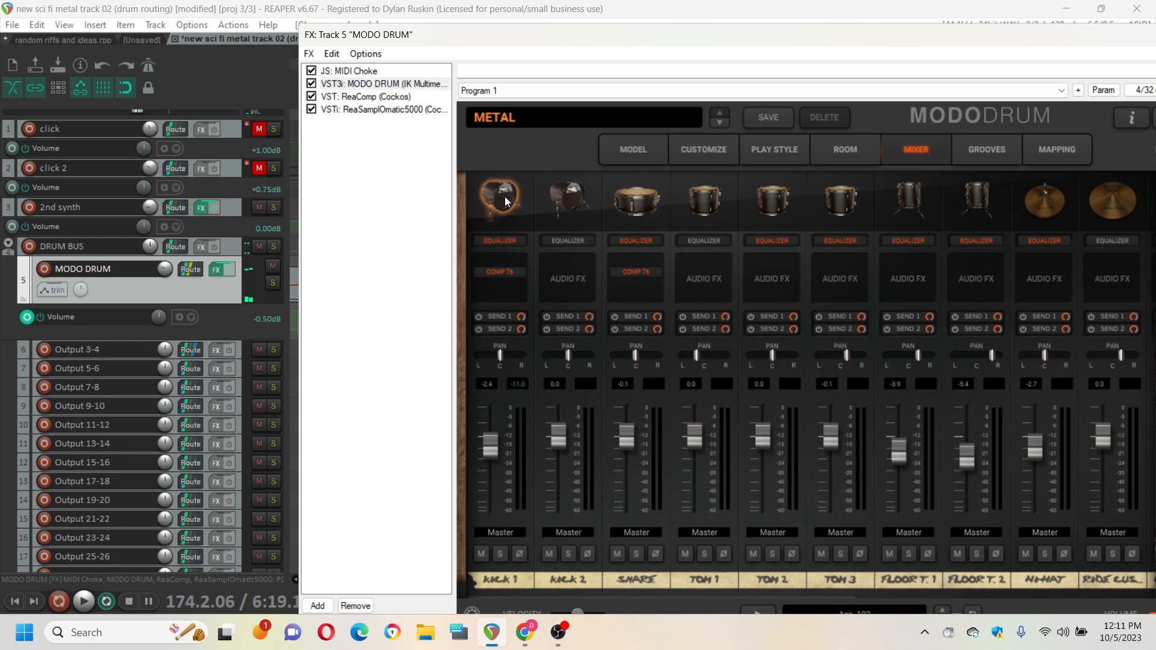
left_click(505, 201)
left_click(506, 202)
left_click(506, 203)
left_click(506, 204)
left_click(506, 206)
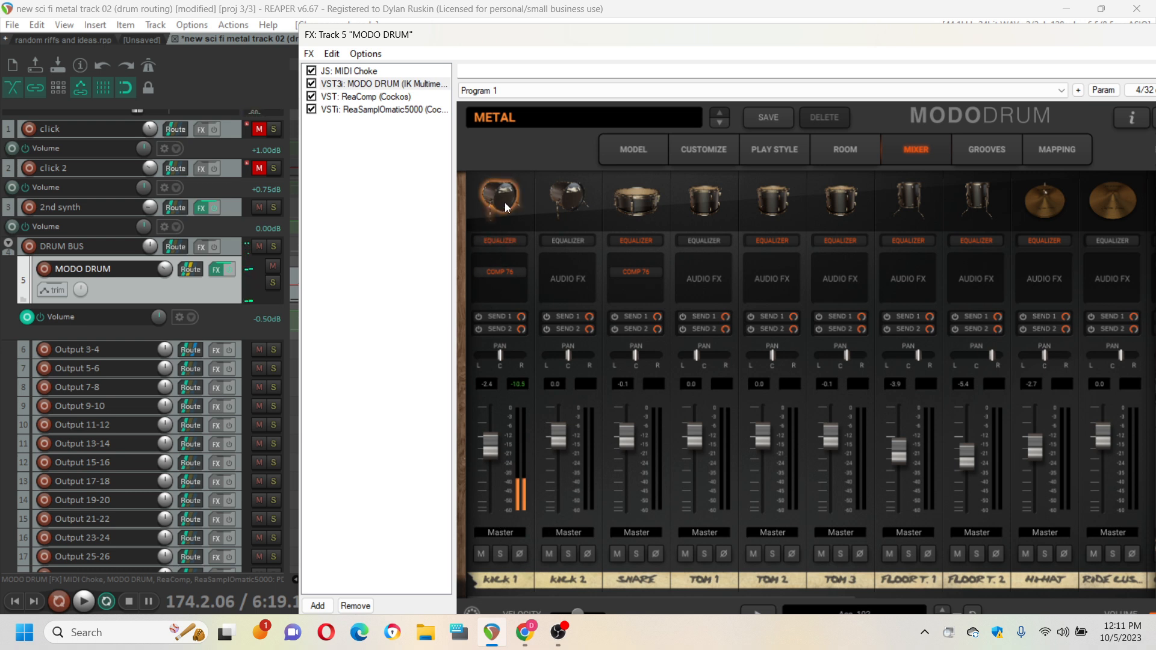
Route the Kick 1 mixer channel to output DAW 3-4 and audition the drum
left_click(504, 534)
mouse_move(519, 576)
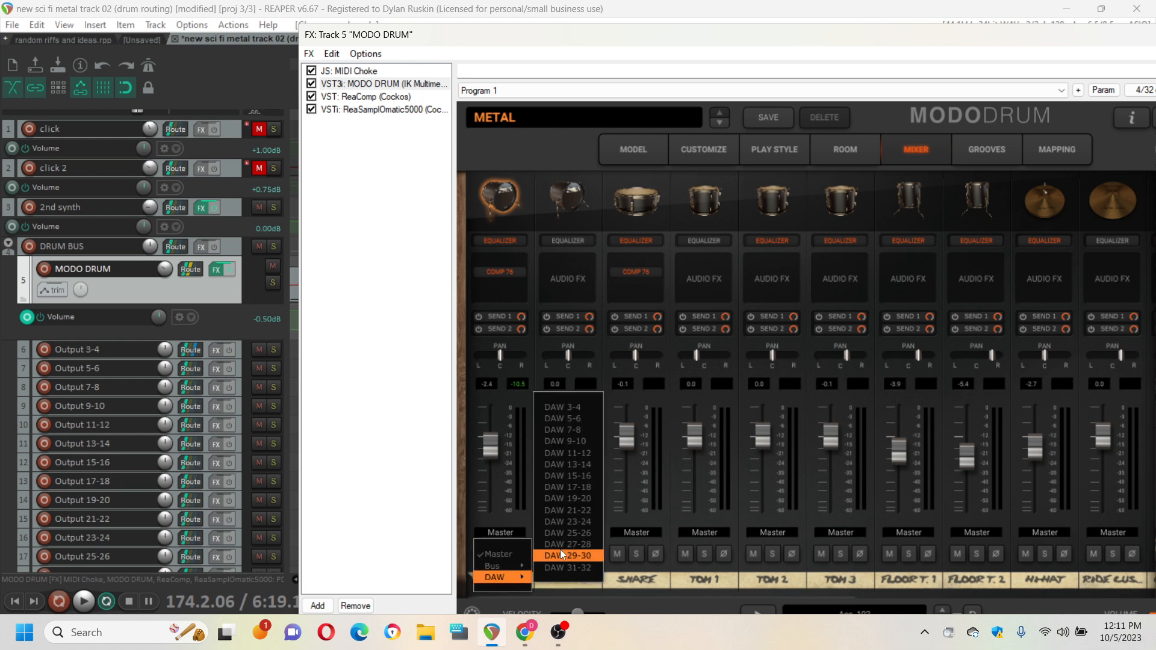
left_click(573, 407)
left_click(502, 200)
left_click(502, 200)
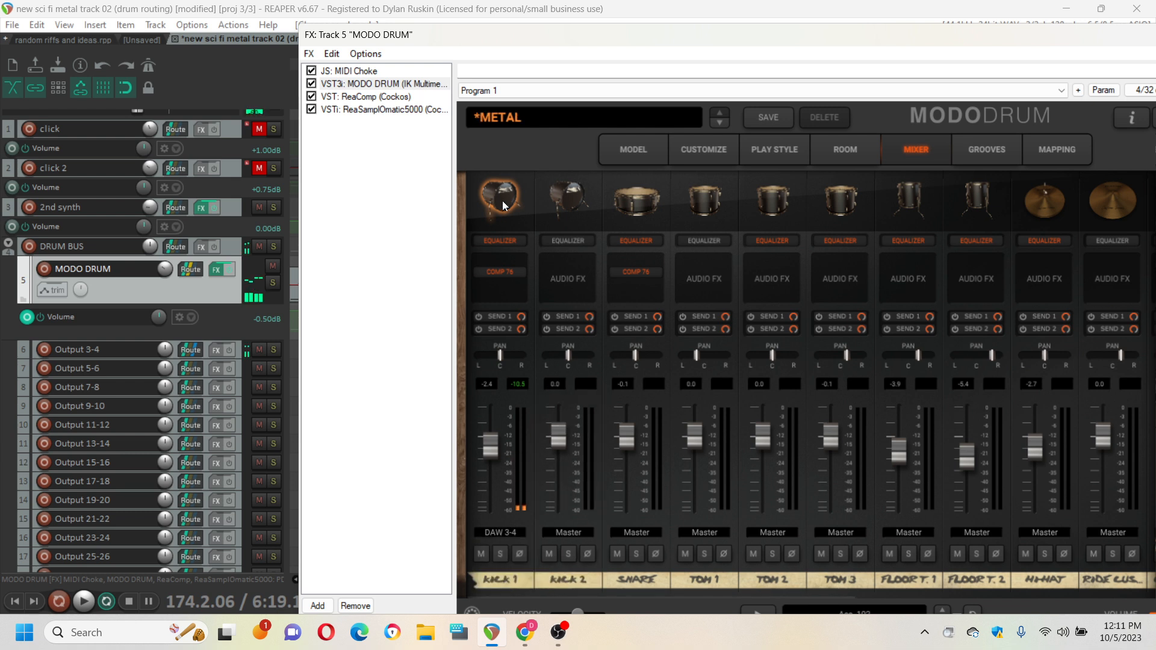
left_click(502, 201)
left_click(502, 200)
Route the Kick 2 mixer channel to output DAW 3-4, audition it, and close the plug-in window
left_click(566, 199)
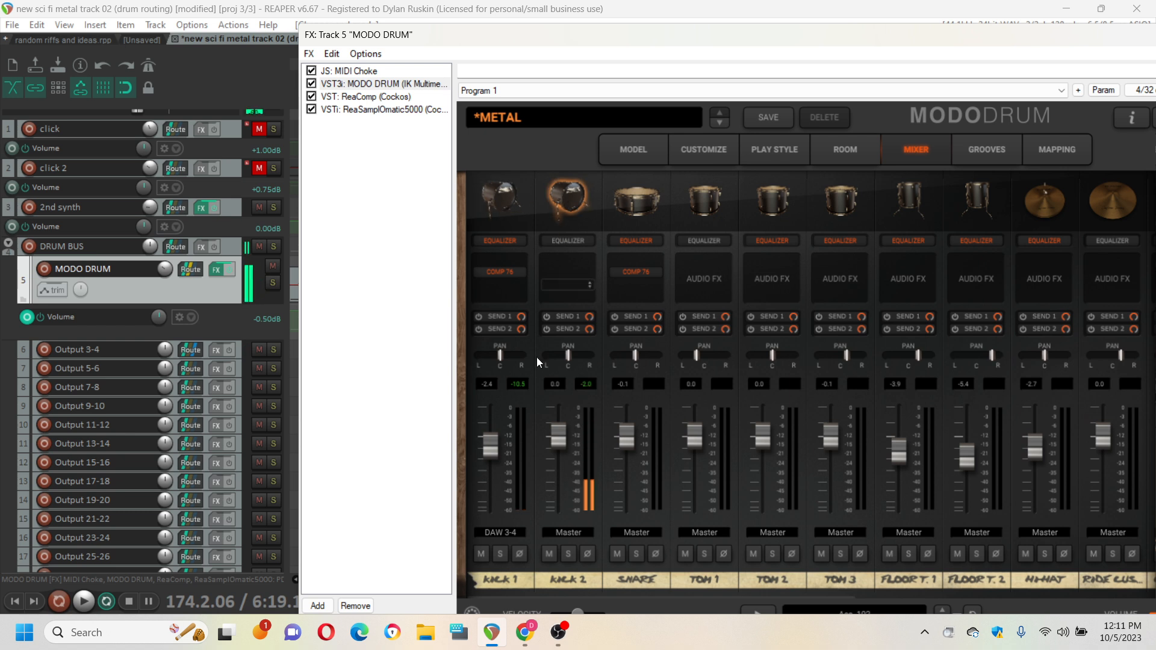
left_click(566, 532)
mouse_move(582, 577)
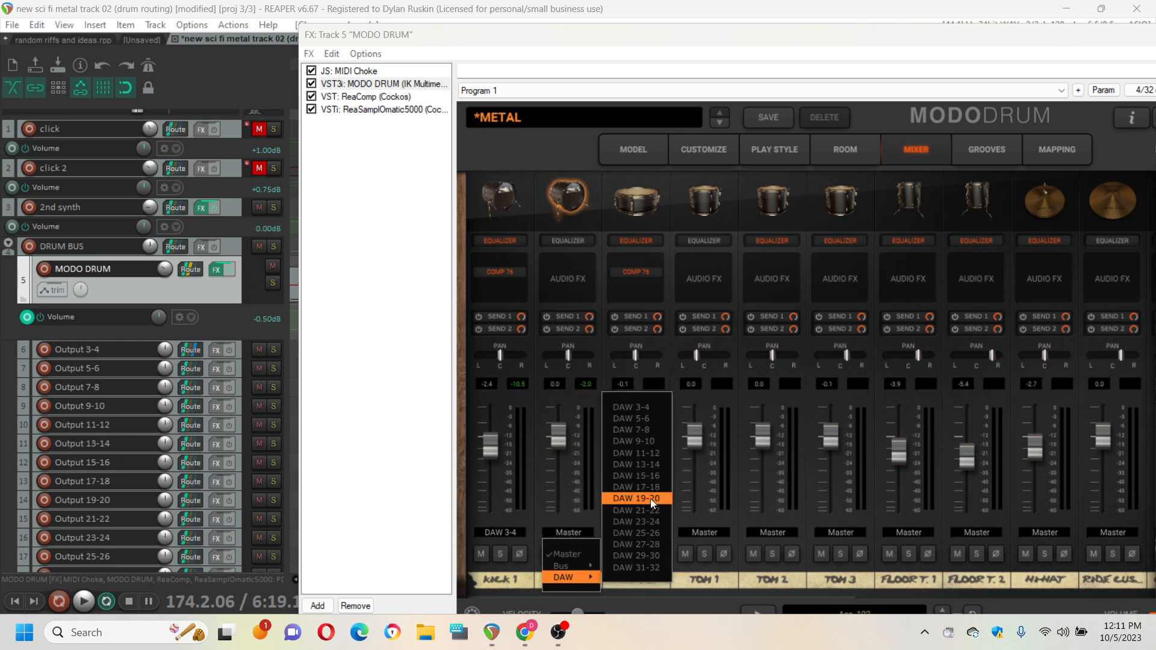
left_click(626, 407)
left_click(569, 198)
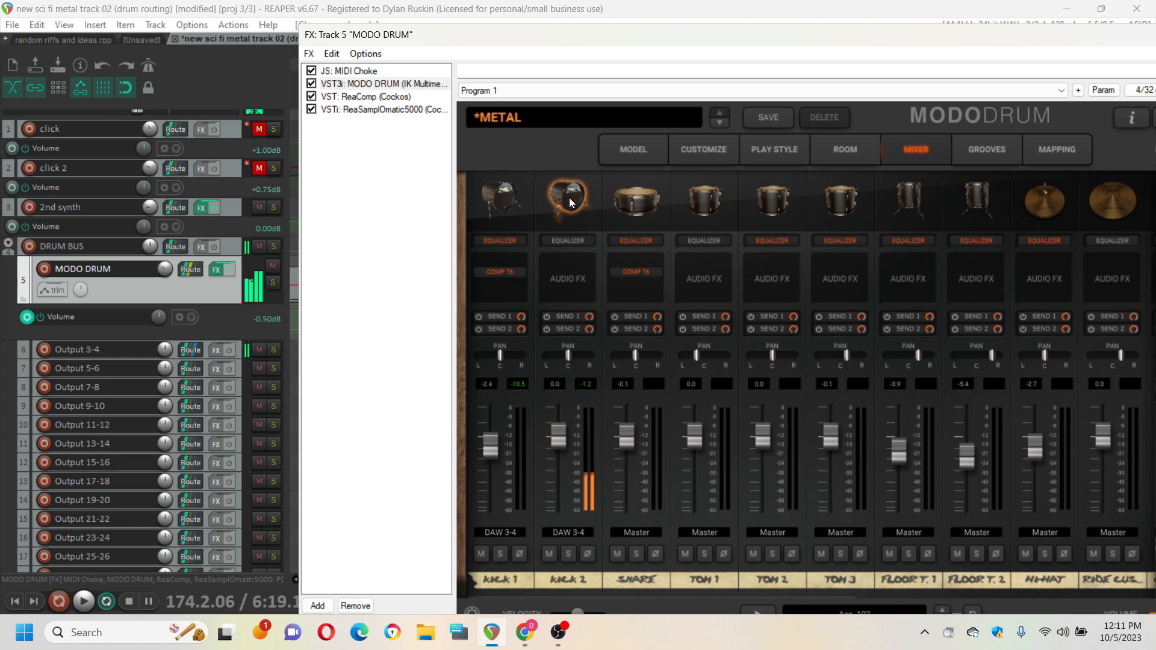
left_click_drag(1109, 40, 986, 49)
left_click(1097, 47)
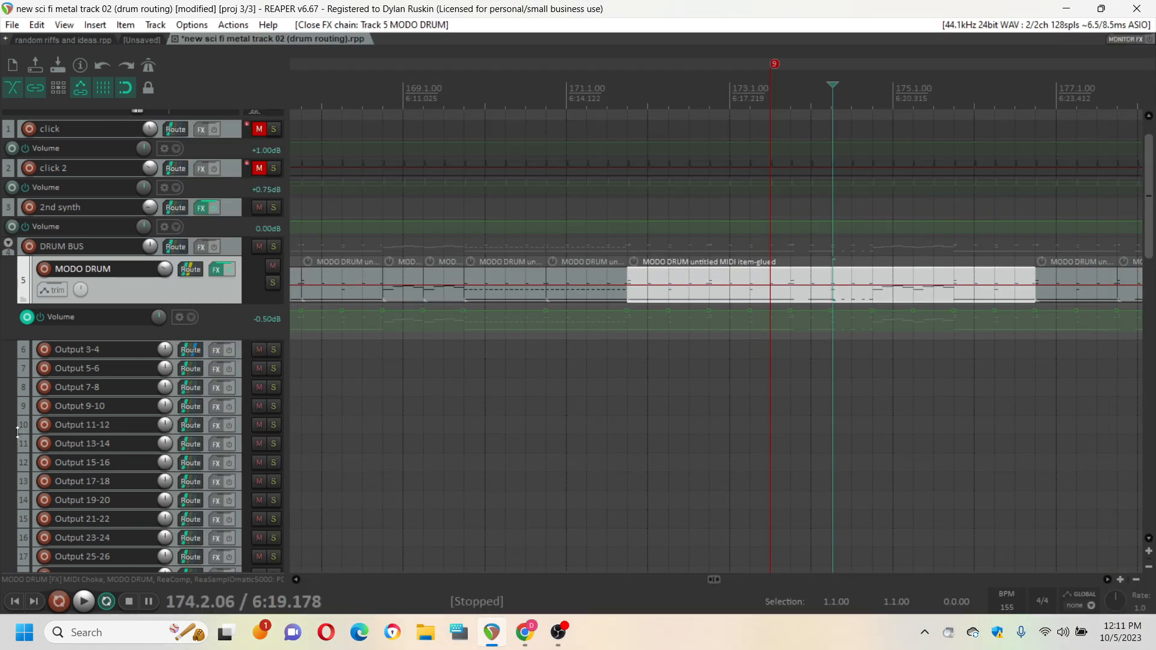
left_click(192, 370)
left_click(548, 461)
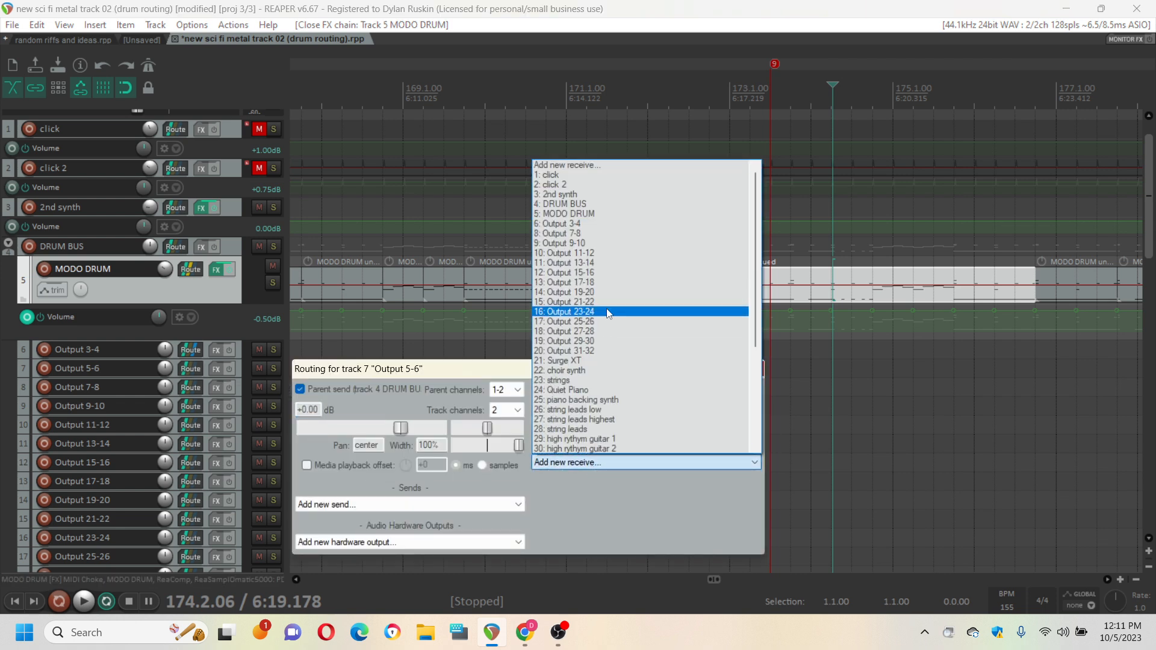
left_click(707, 528)
left_click(756, 369)
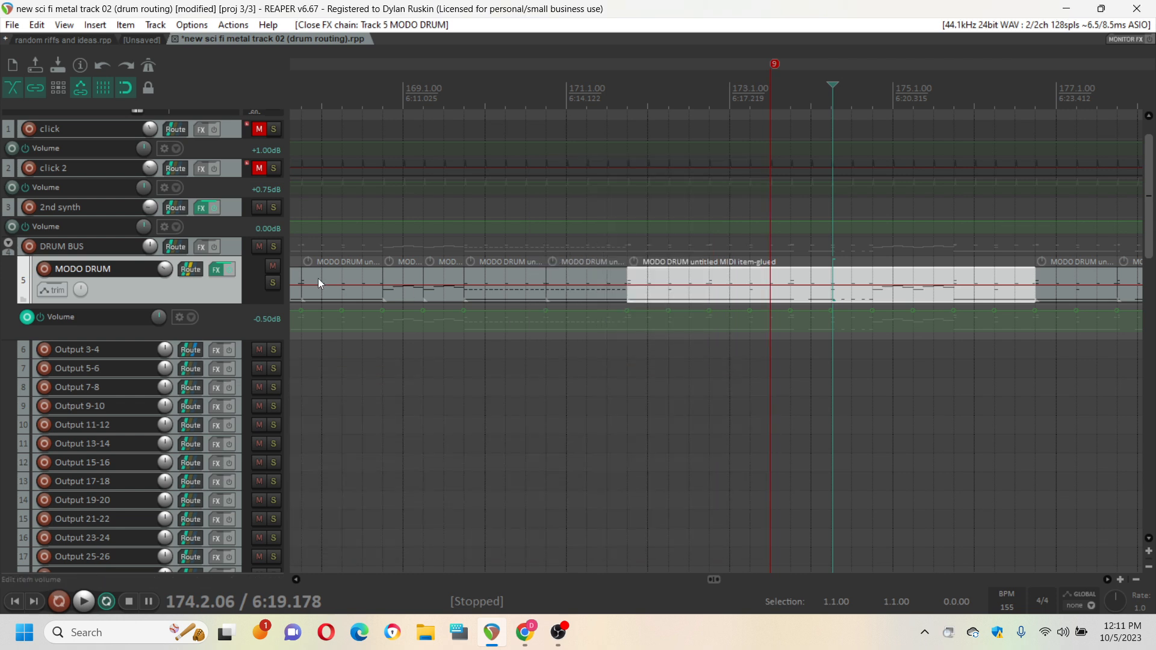
Create a send from MODO DRUM to Output 5-6 with new receiving channels 5/6 and Pre-Fader (Post-FX) mode
left_click_drag(190, 273, 191, 370)
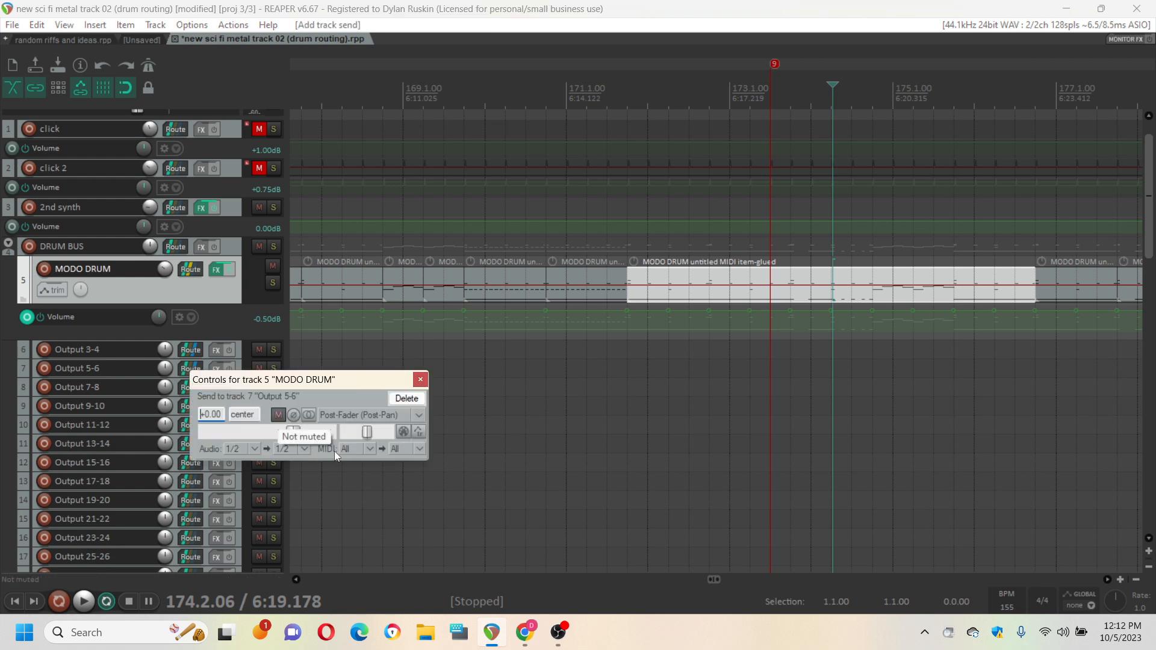
left_click(303, 449)
mouse_move(421, 515)
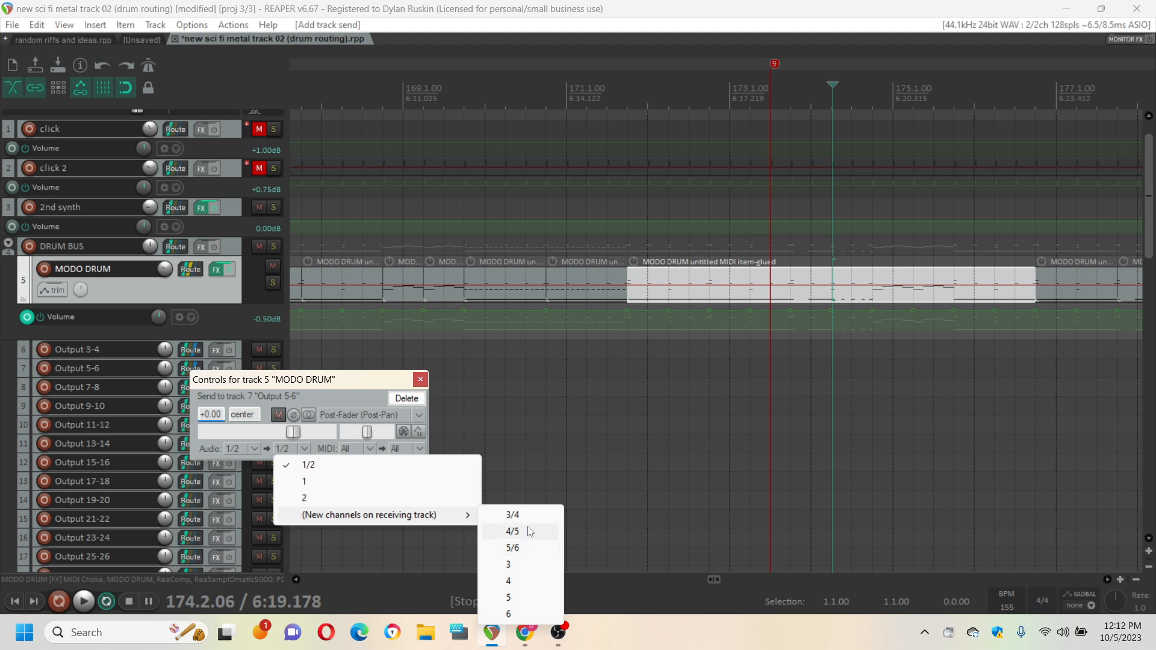
left_click(517, 548)
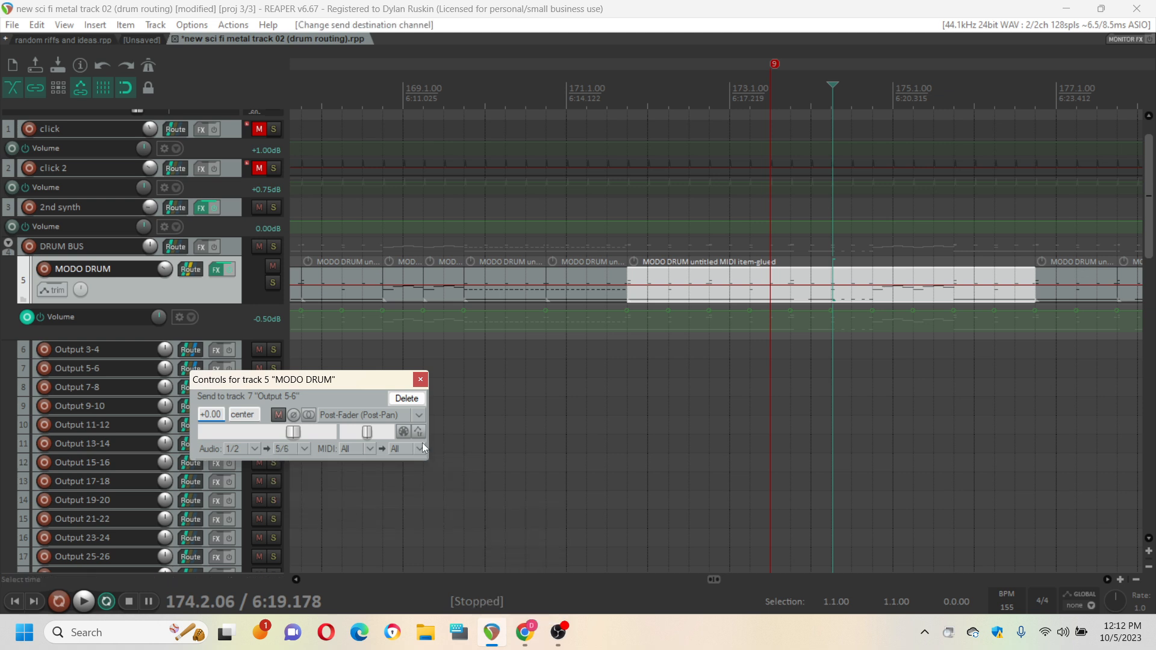
left_click(373, 418)
left_click(381, 454)
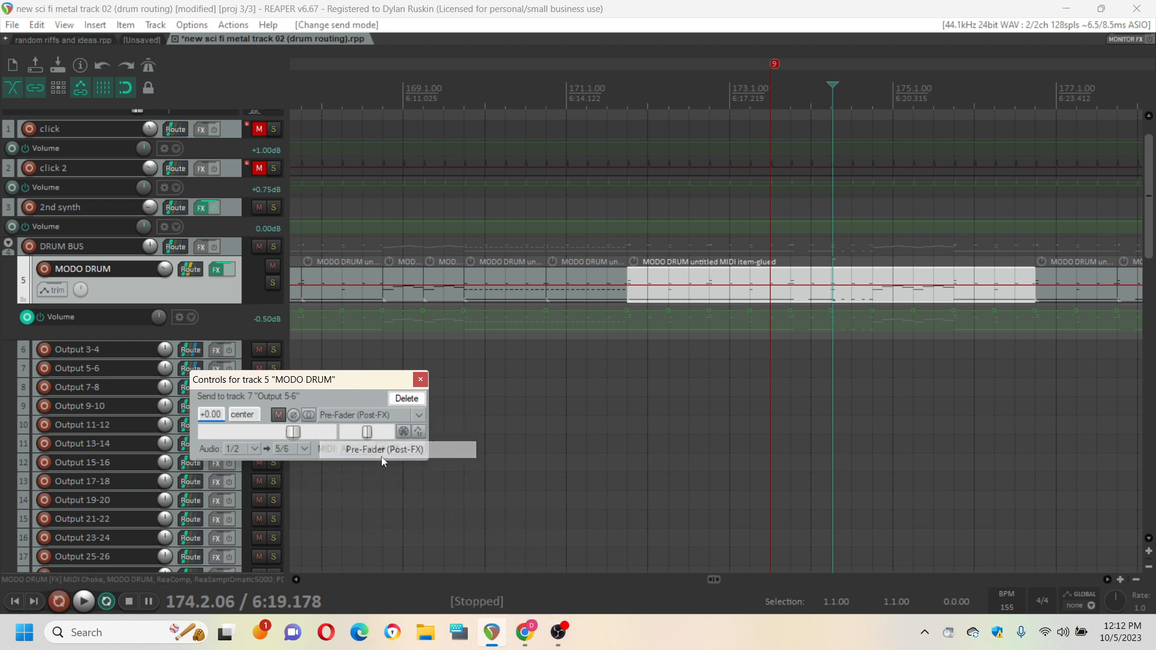
left_click(420, 379)
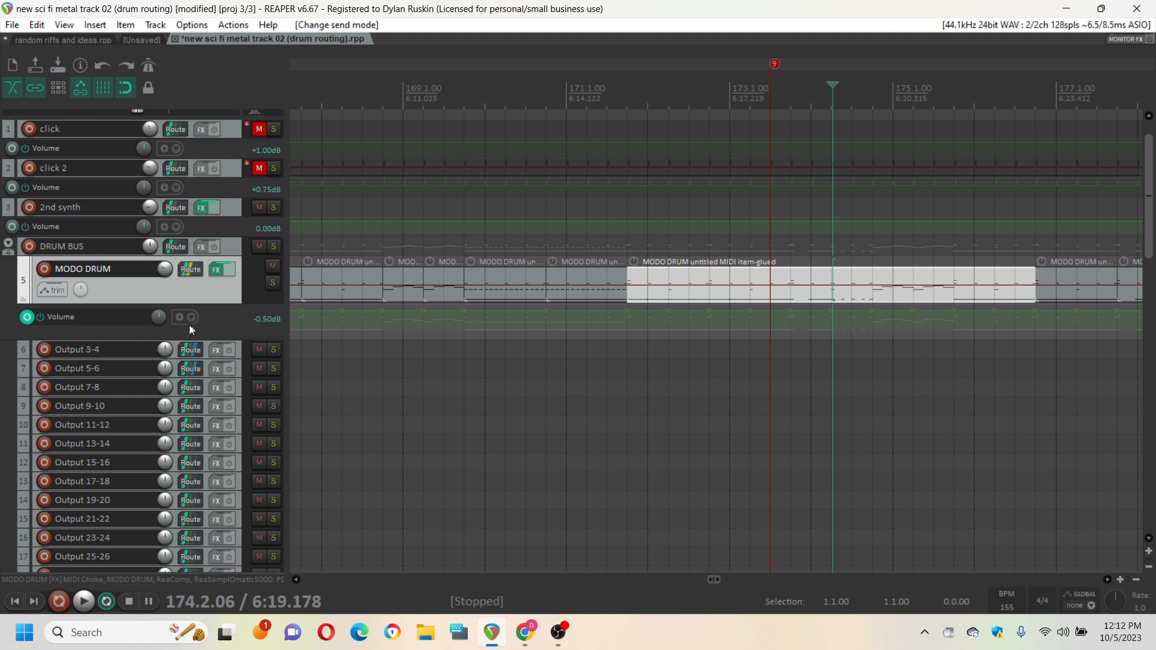
Create a send from MODO DRUM to Output 7-8 using new sending channels 7/8 and Pre-Fader (Post-FX) mode
left_click_drag(193, 389, 192, 390)
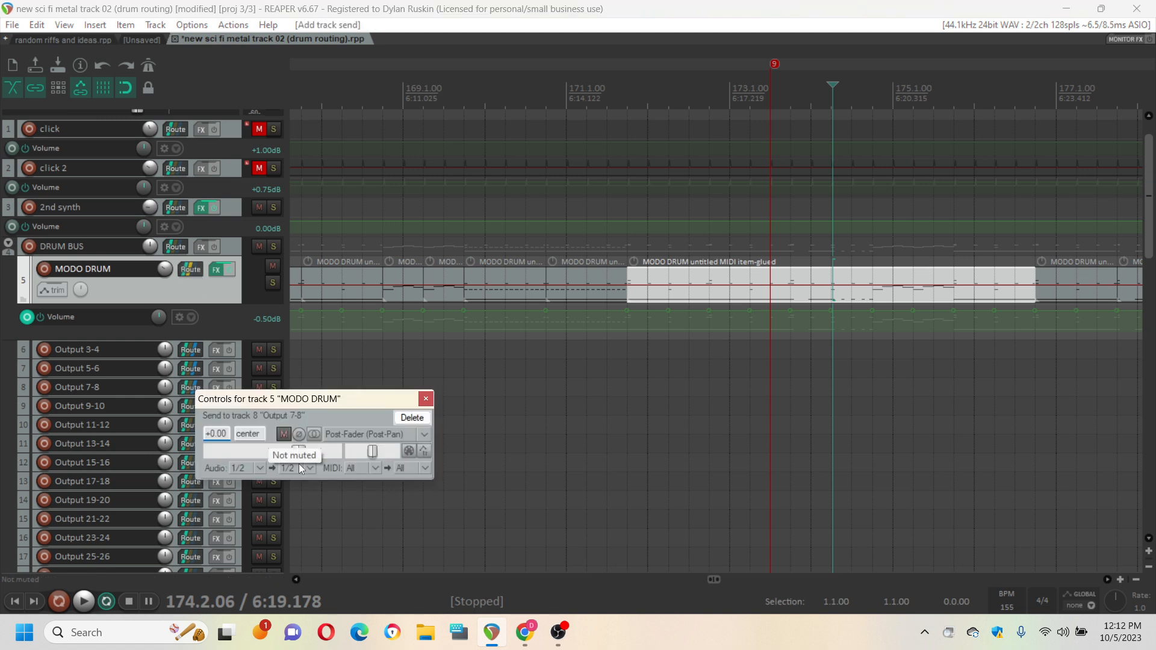
left_click(262, 467)
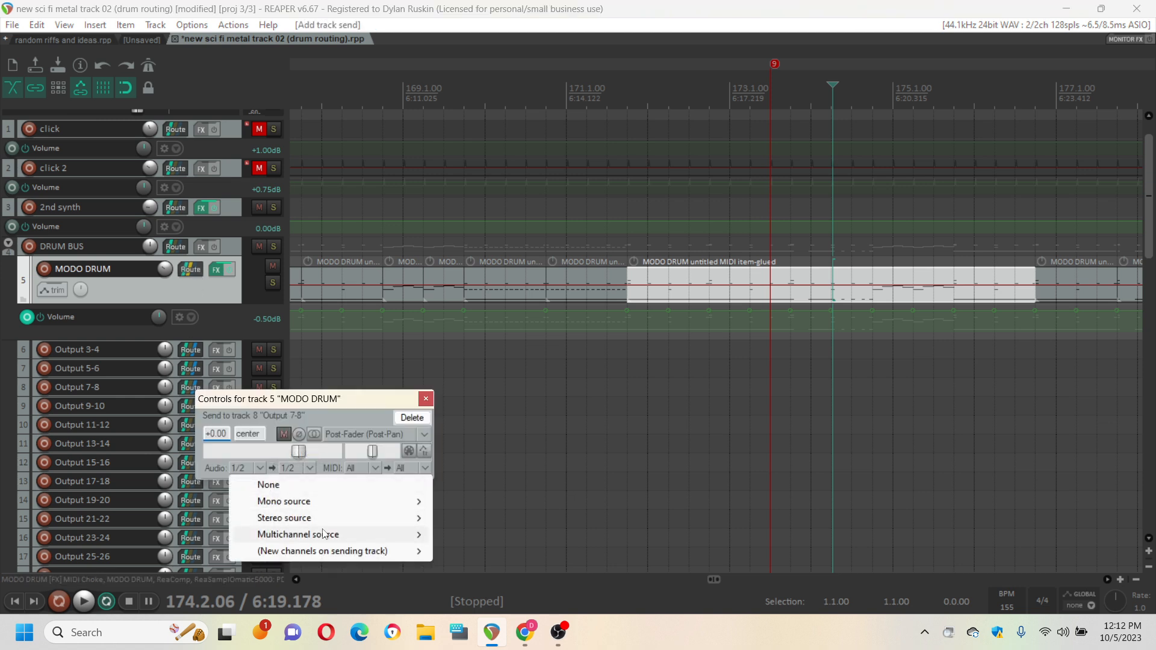
mouse_move(336, 523)
mouse_move(374, 553)
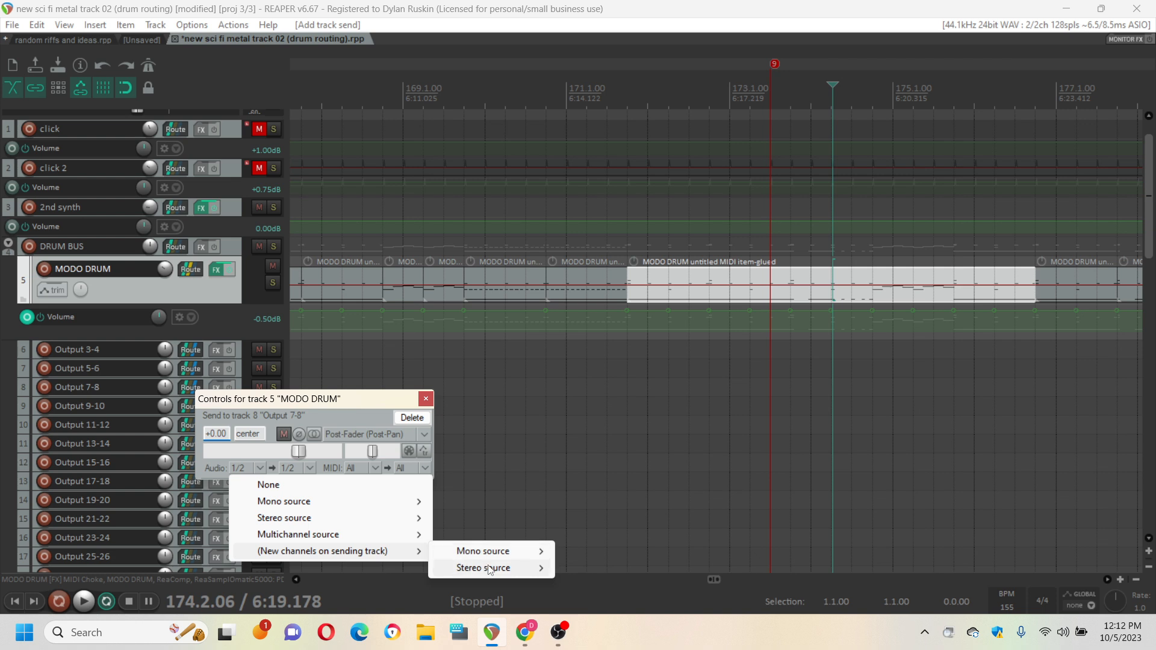
mouse_move(482, 568)
left_click(589, 600)
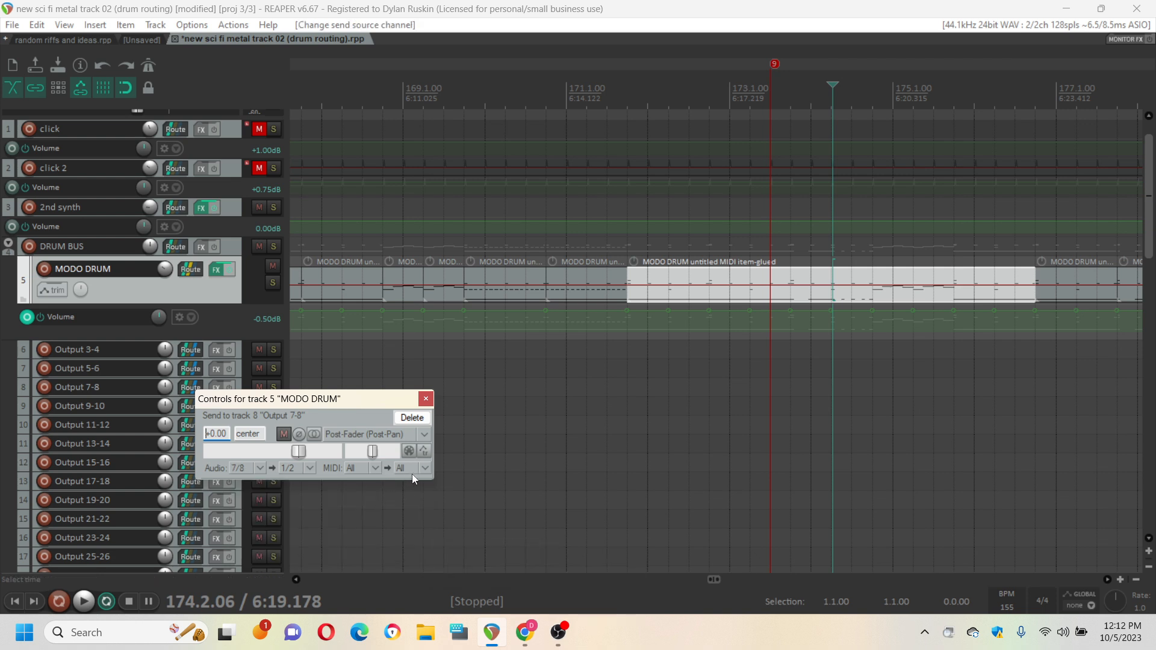
left_click(398, 434)
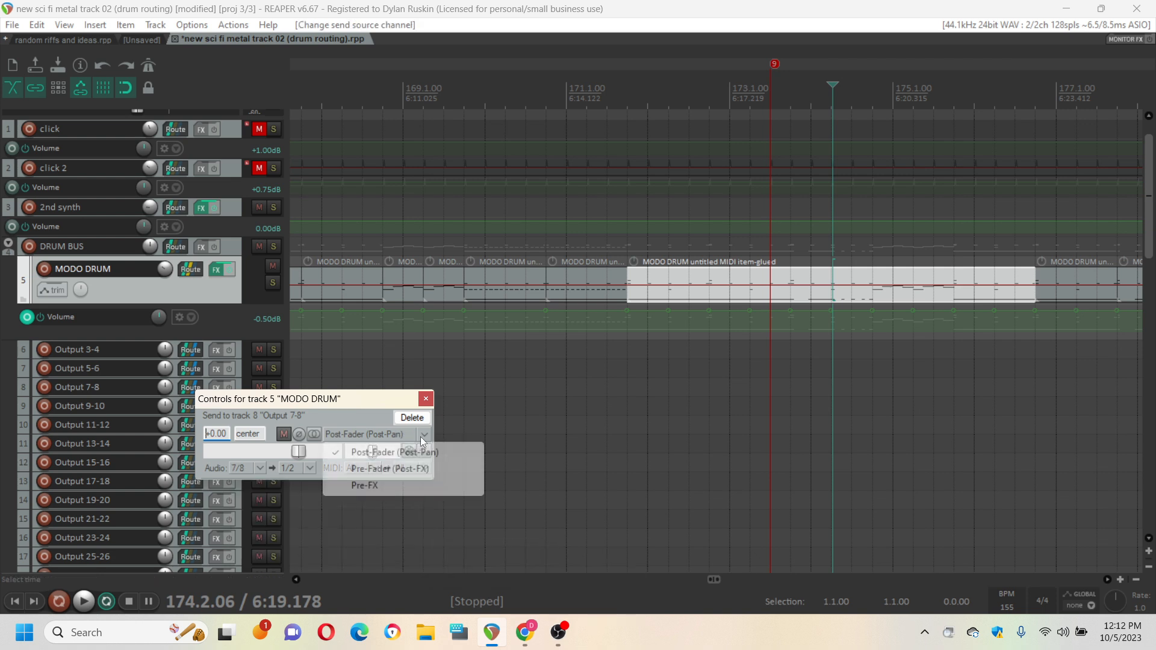
left_click(410, 468)
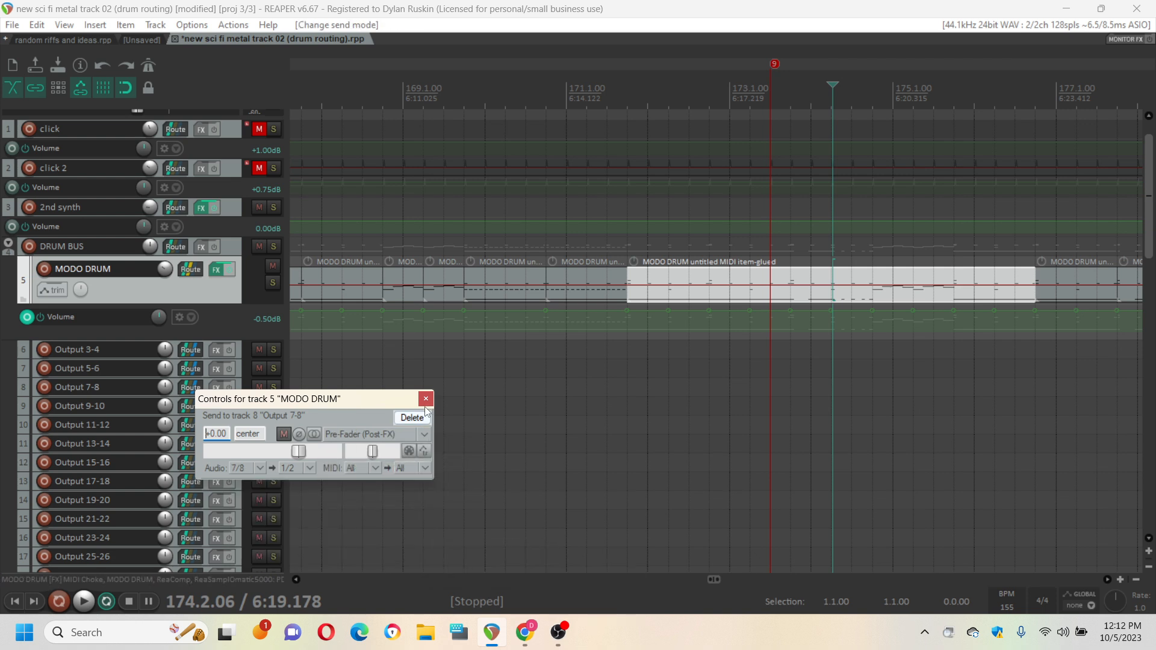
Correct Output 5-6's receive from MODO DRUM to source channels 5/6 and destination 1/2, and check Output 7-8's routing
left_click(191, 369)
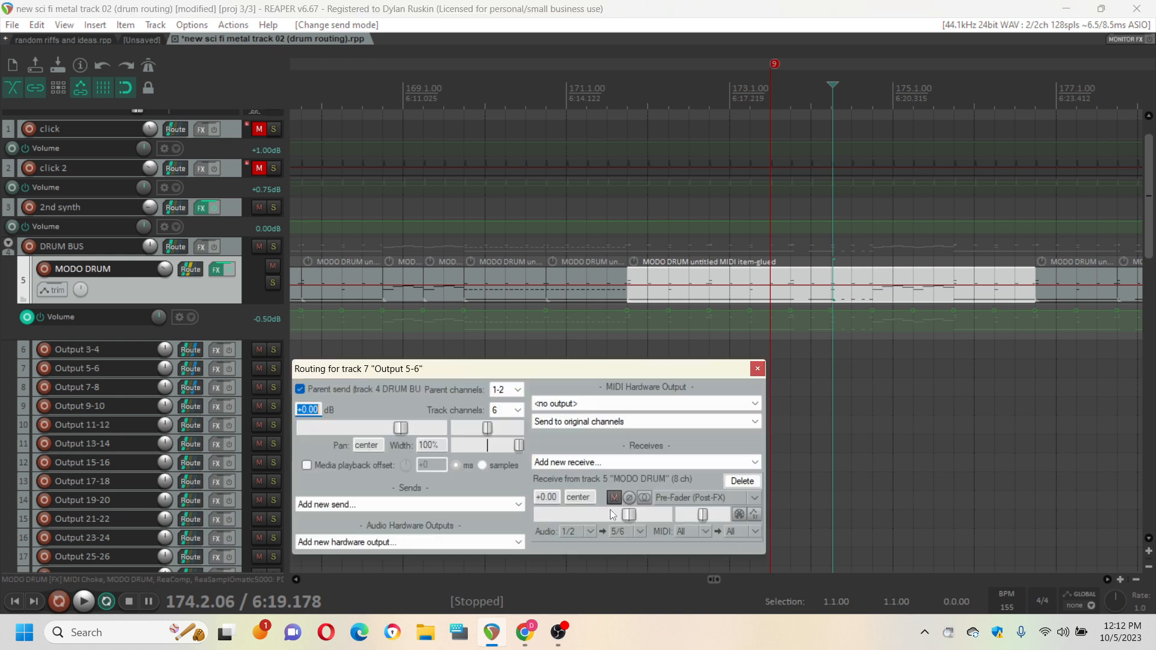
left_click(637, 534)
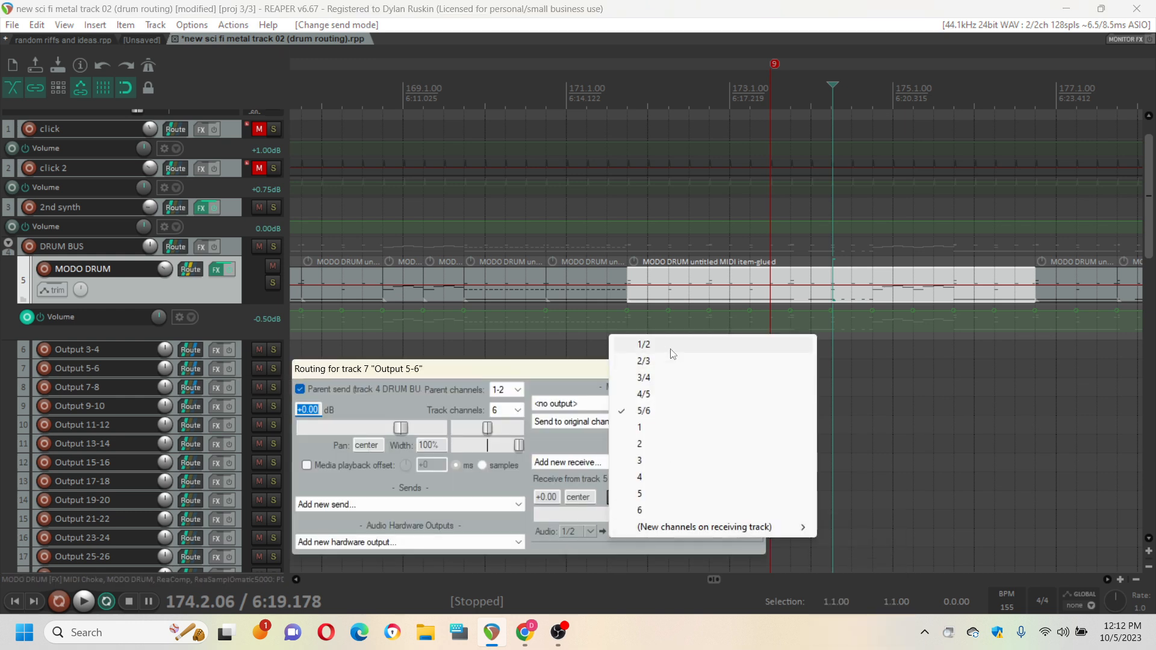
left_click(639, 356)
left_click(589, 532)
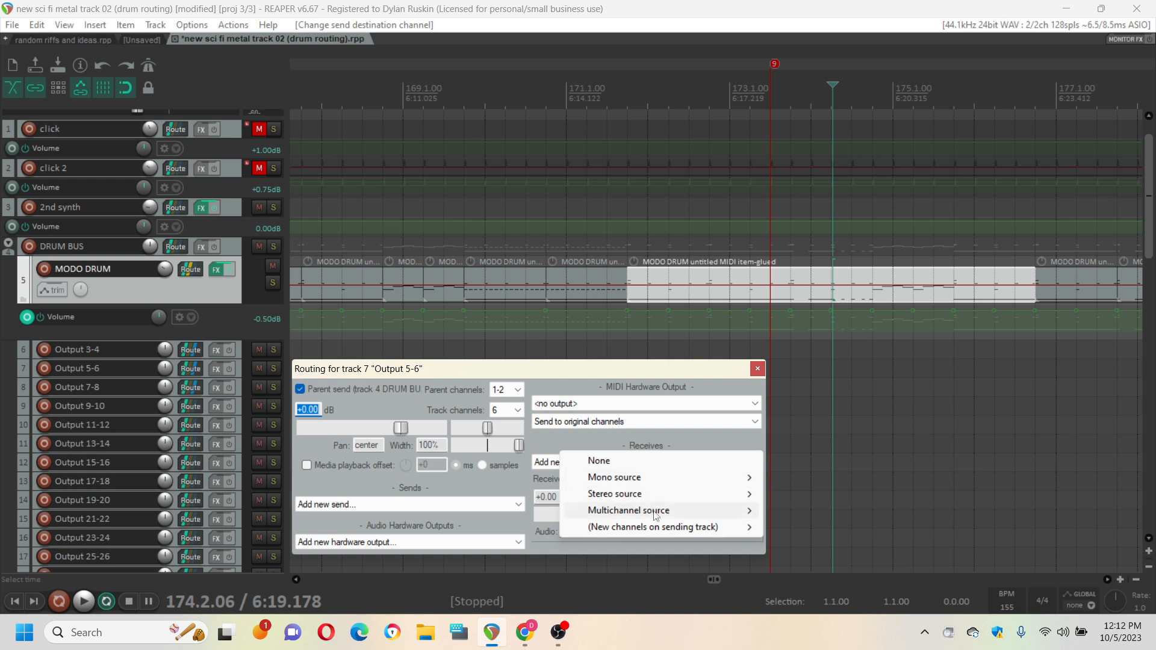
mouse_move(679, 534)
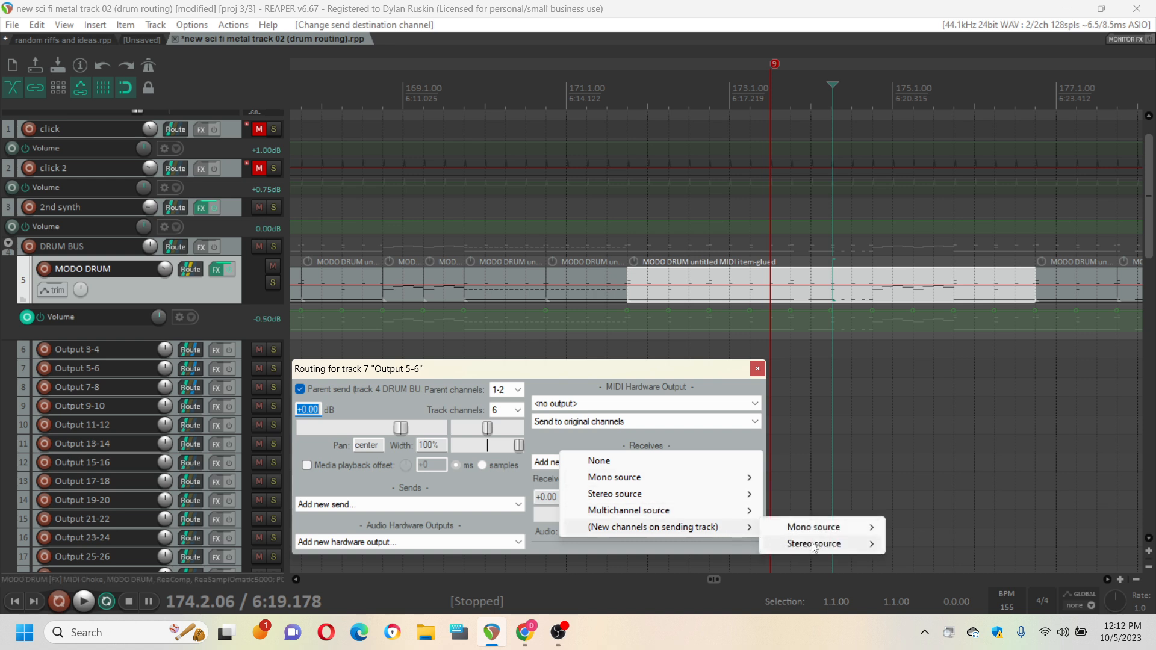
mouse_move(723, 494)
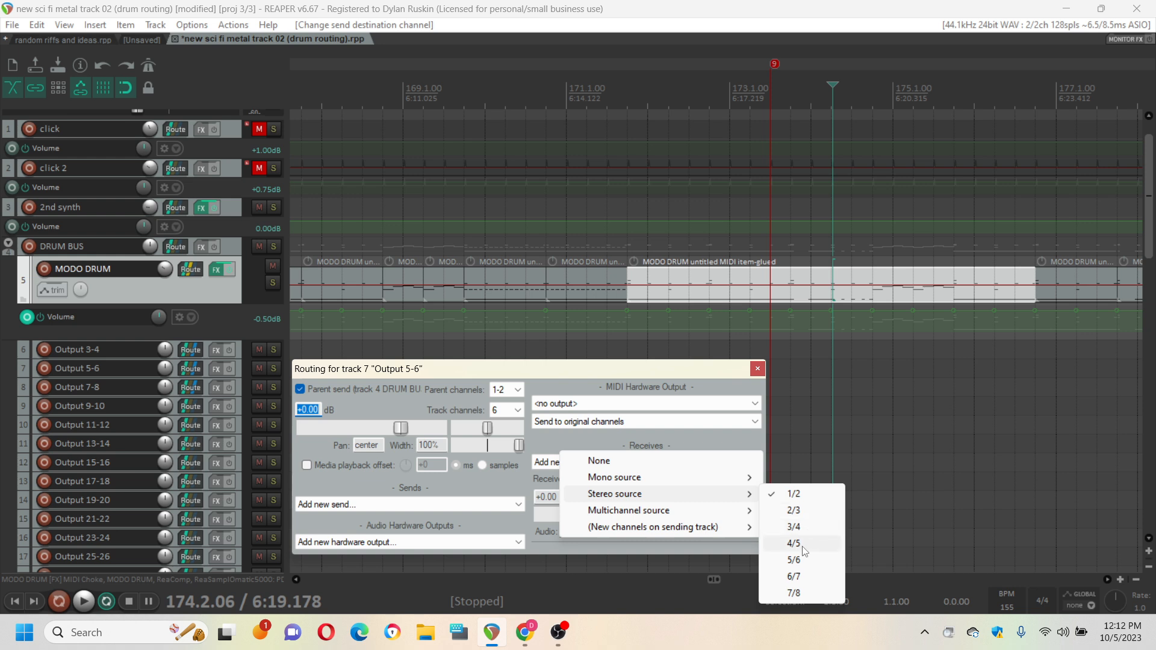
left_click(795, 560)
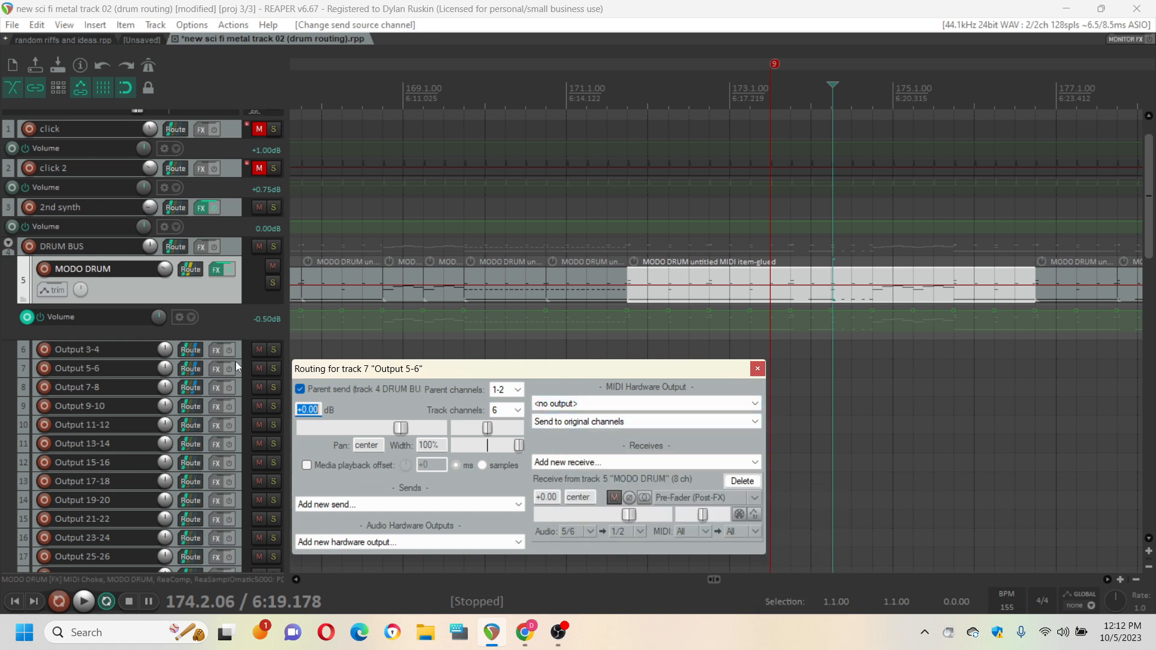
left_click(195, 386)
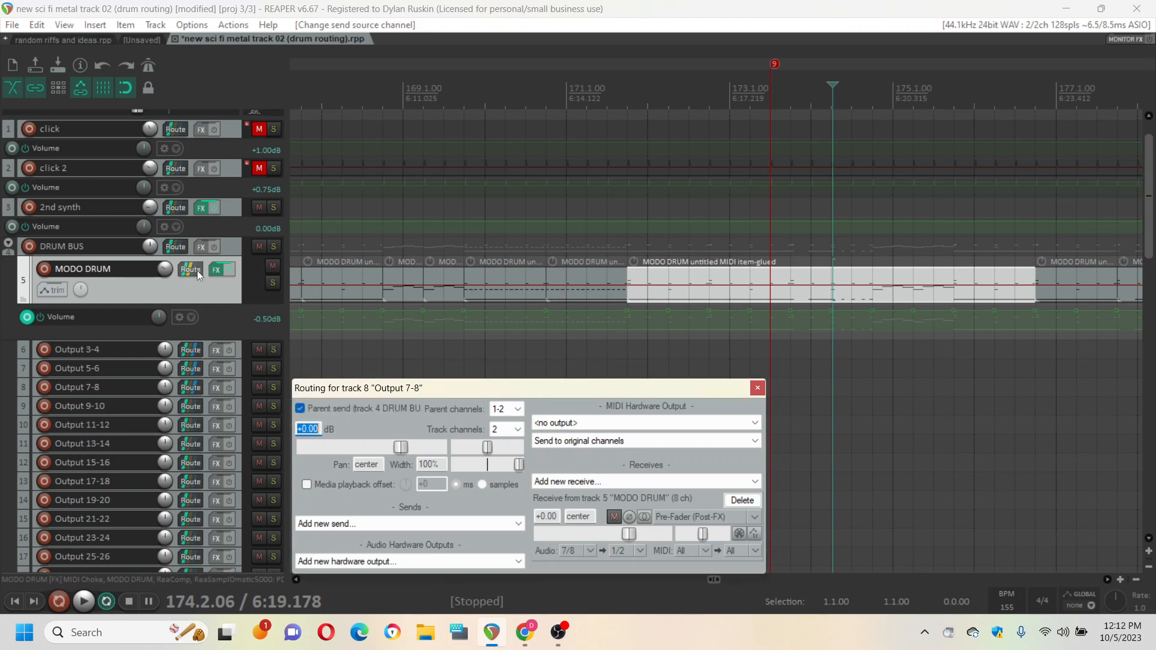
Create a send from MODO DRUM to Output 9-10 using new sending channels 9/10 and Pre-Fader (Post-FX) mode
left_click_drag(197, 269, 196, 324)
left_click_drag(194, 410, 197, 414)
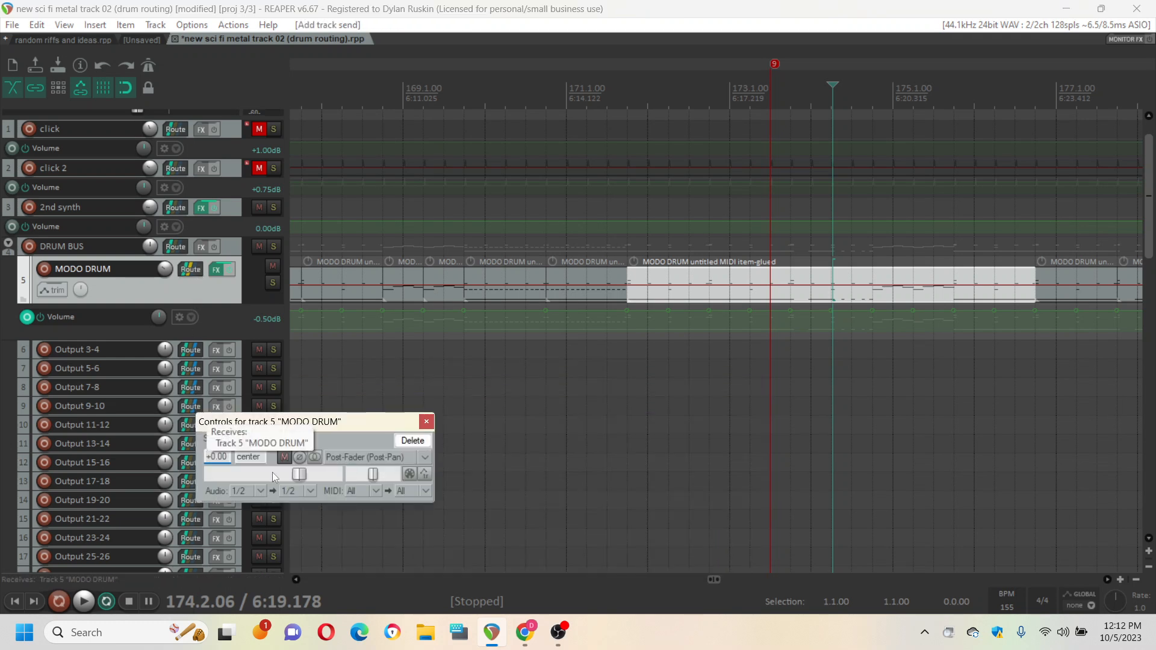
left_click(262, 493)
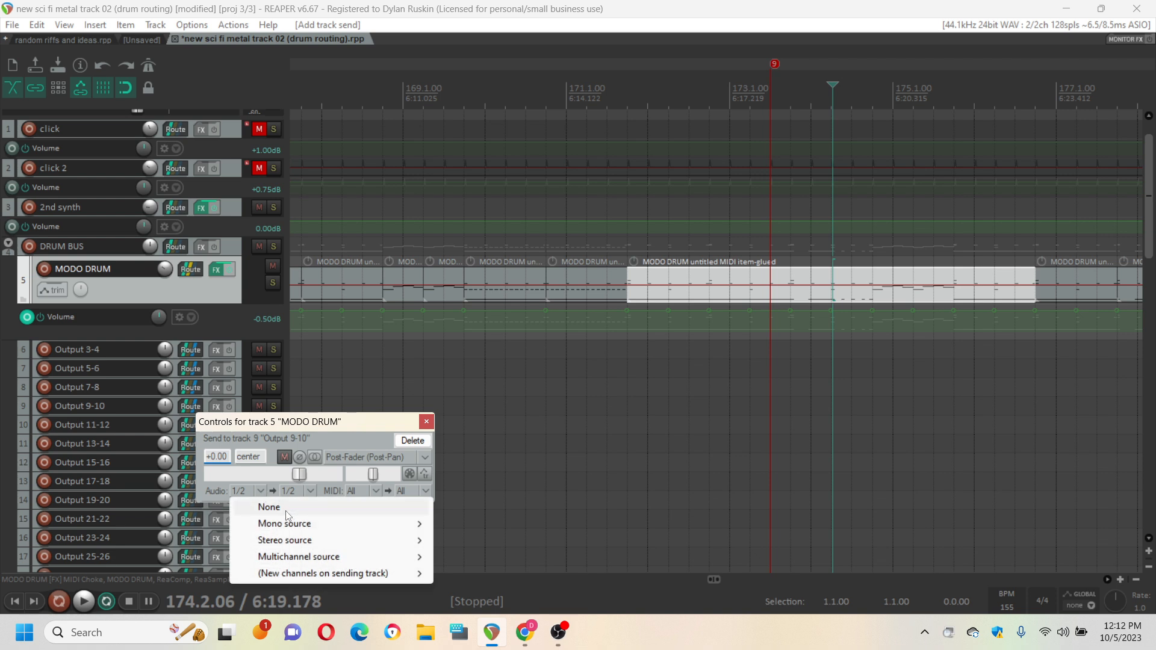
mouse_move(364, 541)
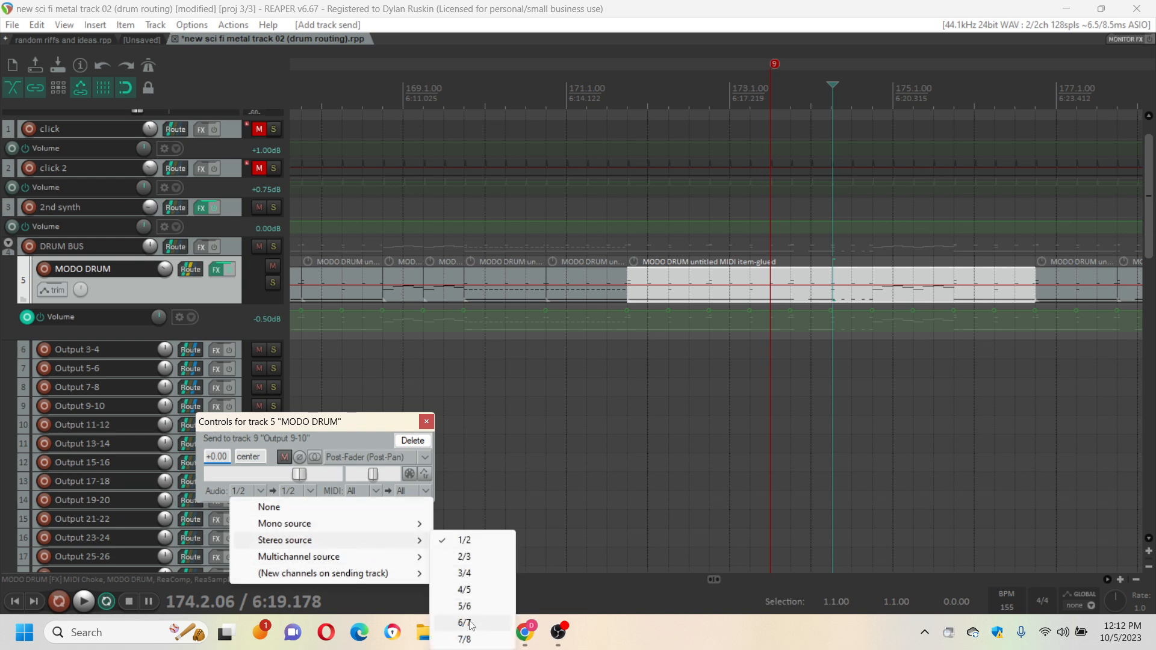
mouse_move(374, 573)
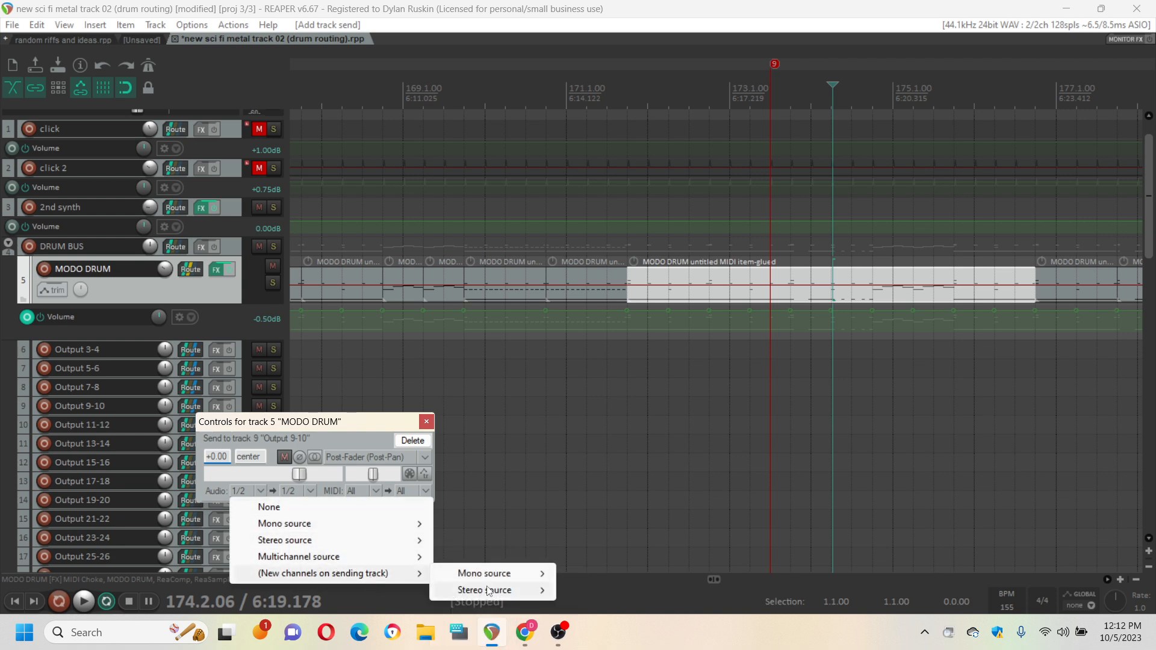
mouse_move(490, 590)
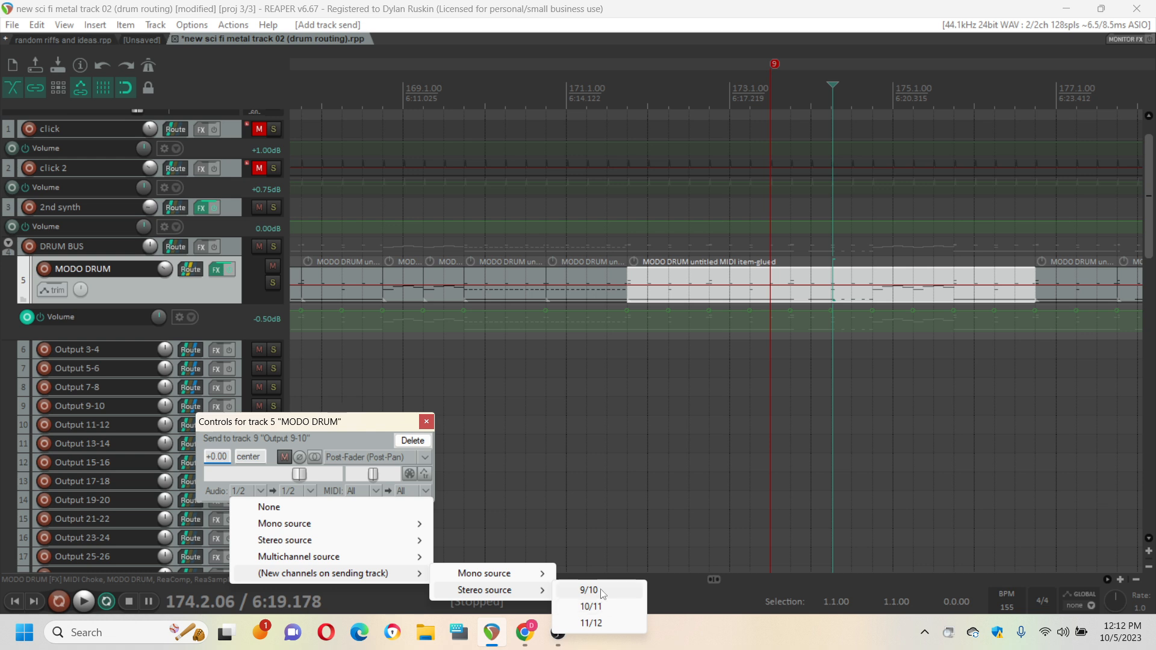
left_click(581, 592)
left_click(425, 457)
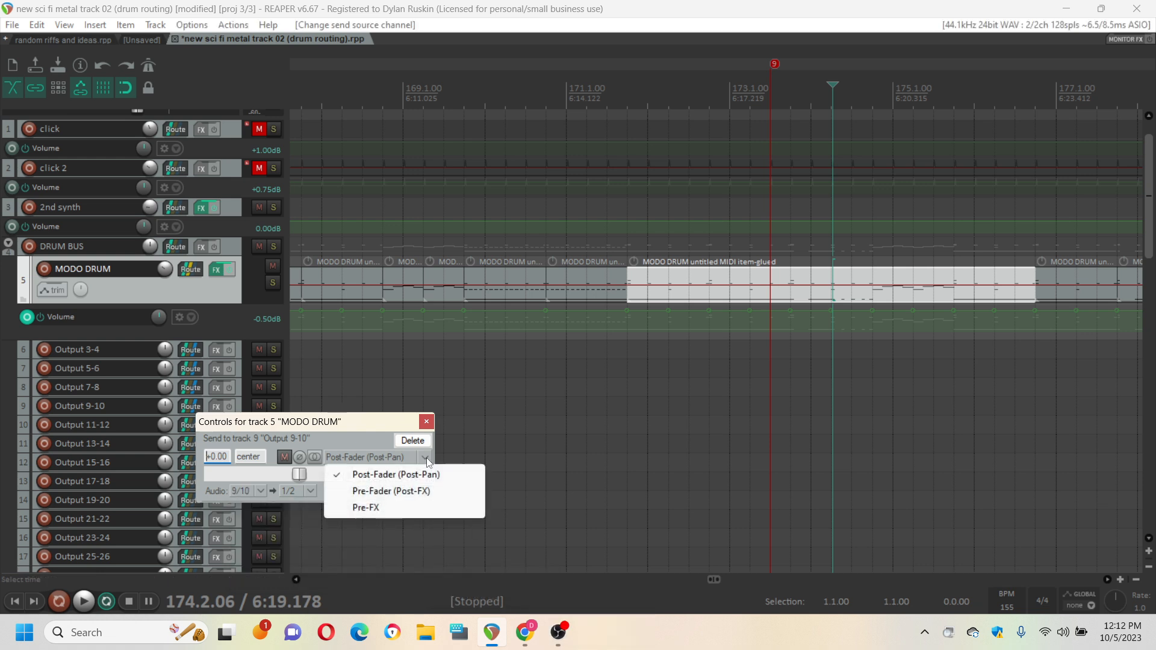
left_click(391, 491)
left_click(426, 422)
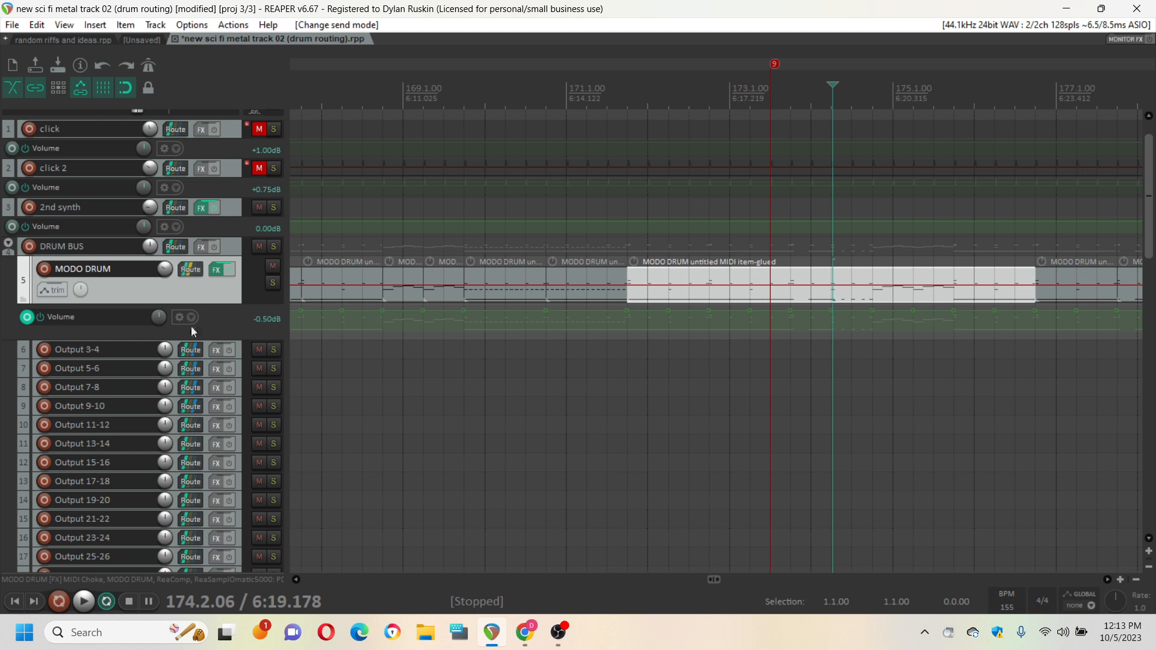
Create a send from MODO DRUM to Output 11-12 using new sending channels 11/12 and Pre-Fader (Post-FX) mode
left_click_drag(189, 429, 189, 429)
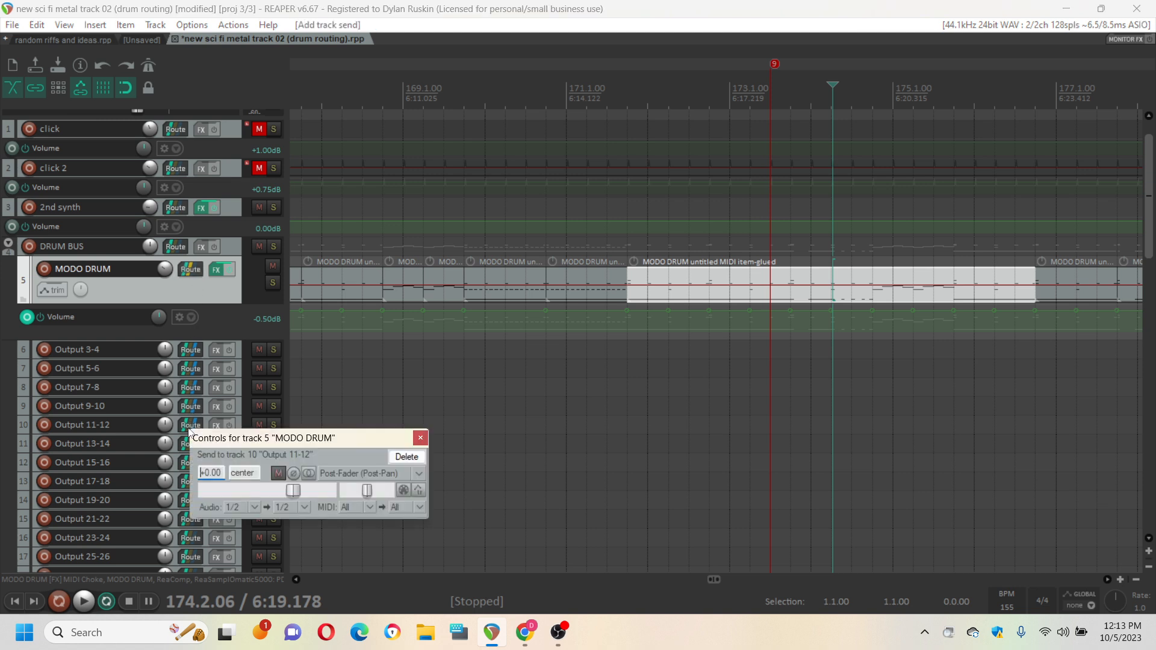
left_click(245, 507)
mouse_move(385, 555)
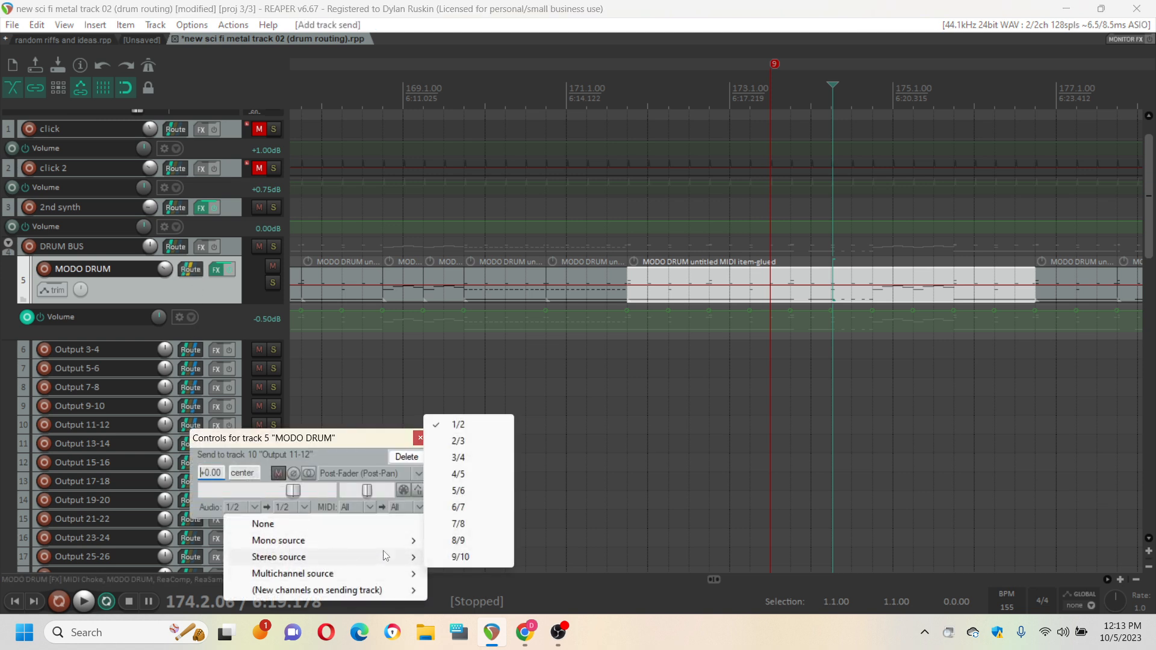
mouse_move(374, 575)
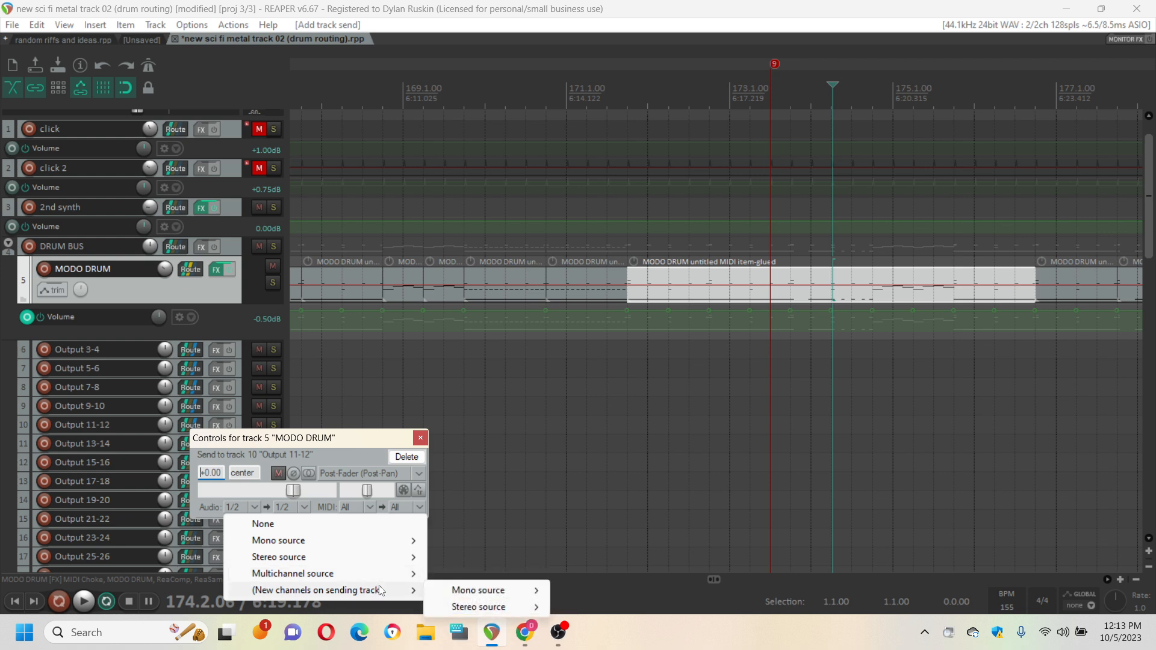
mouse_move(491, 607)
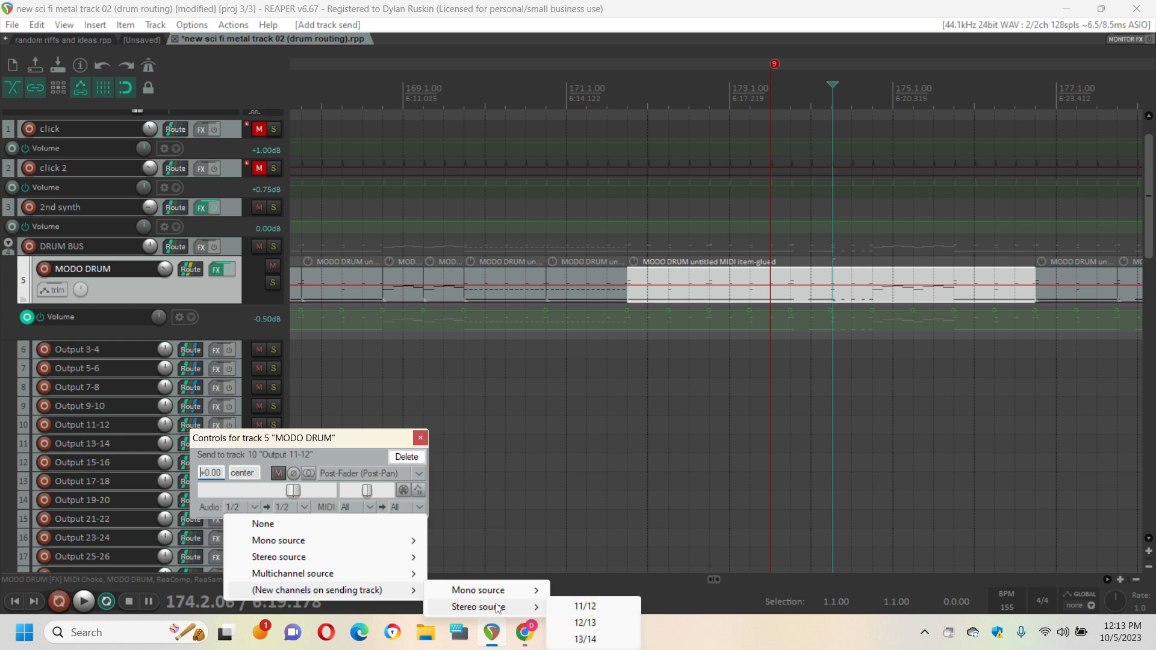
left_click(605, 610)
left_click(419, 473)
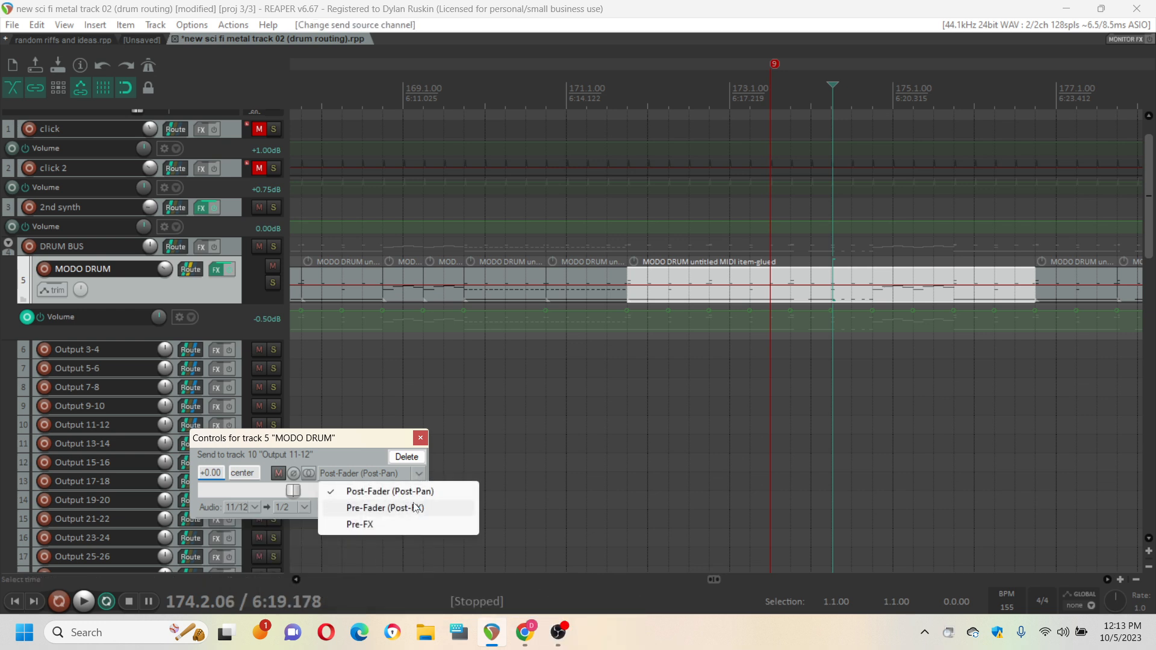
left_click(414, 507)
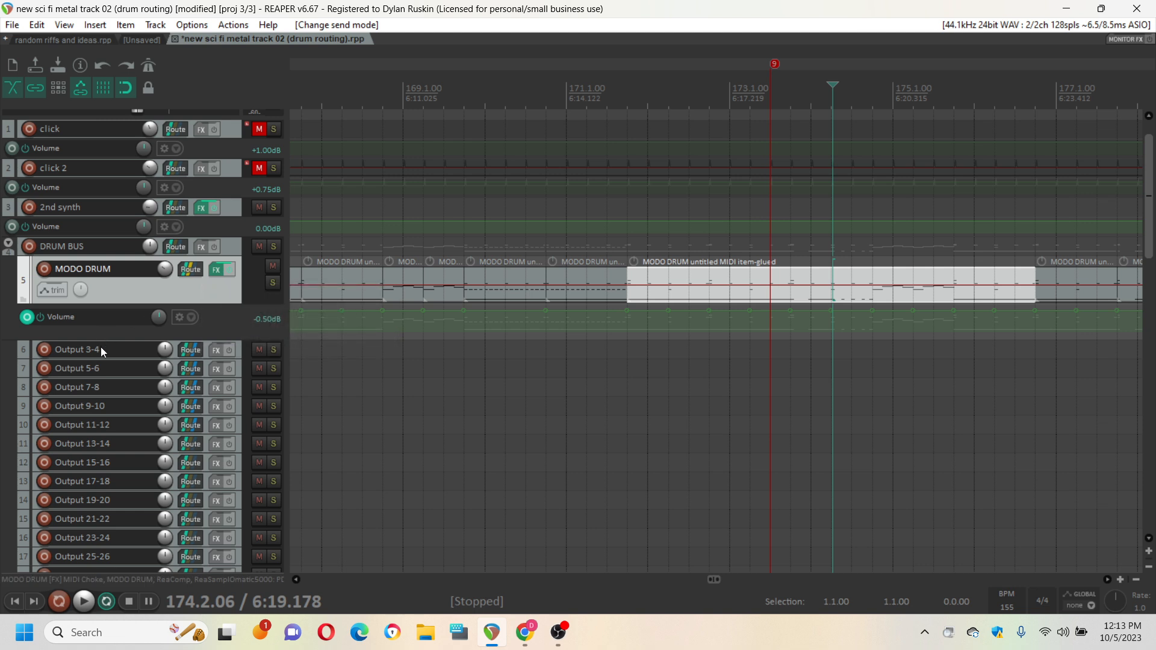
Rename track Output 3-4 as "Output 3-4 KICK" and track Output 5-6 as "Output 5-6 SNARE"
mouse_move(193, 272)
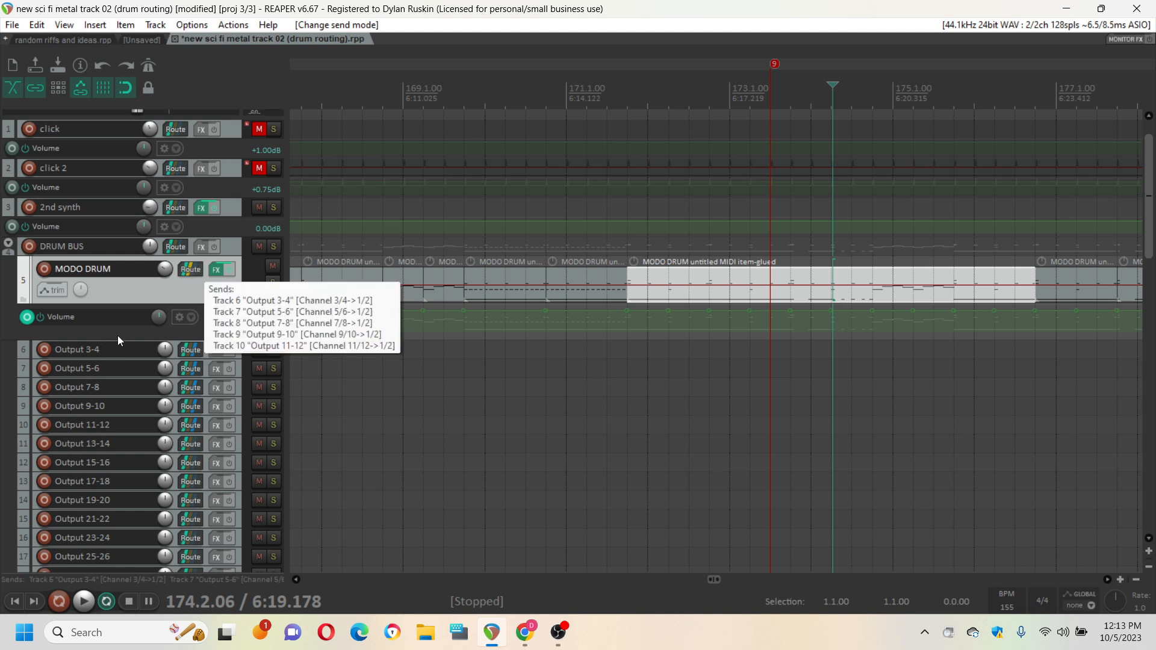
double_click(89, 348)
left_click(120, 351)
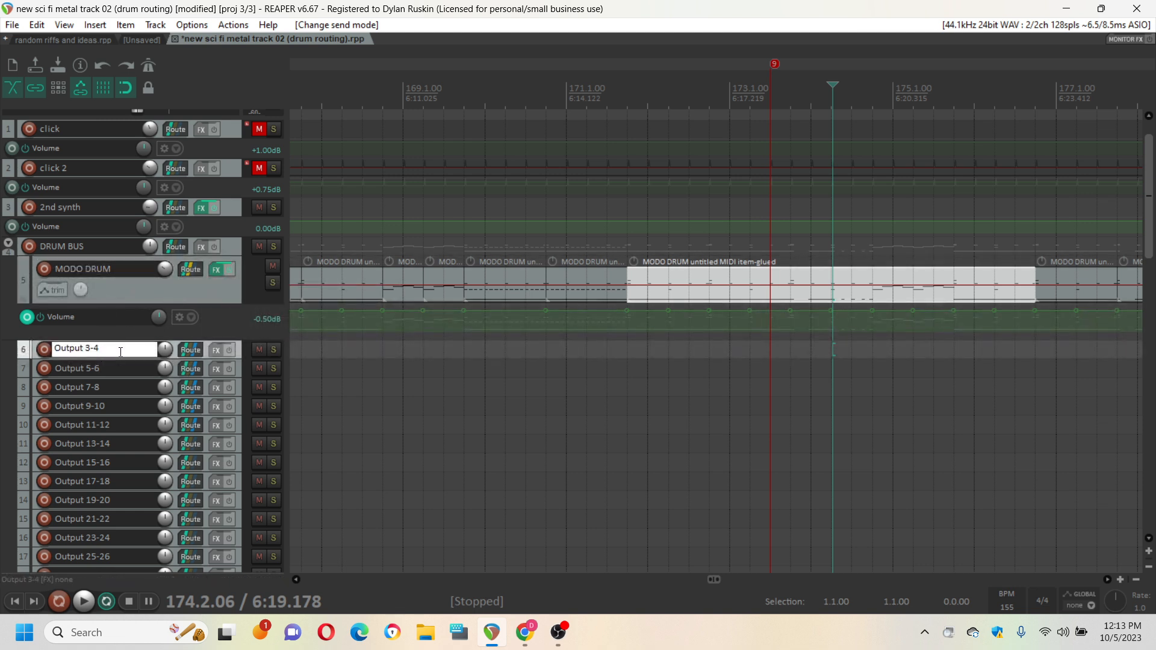
type("KICK")
key("Return")
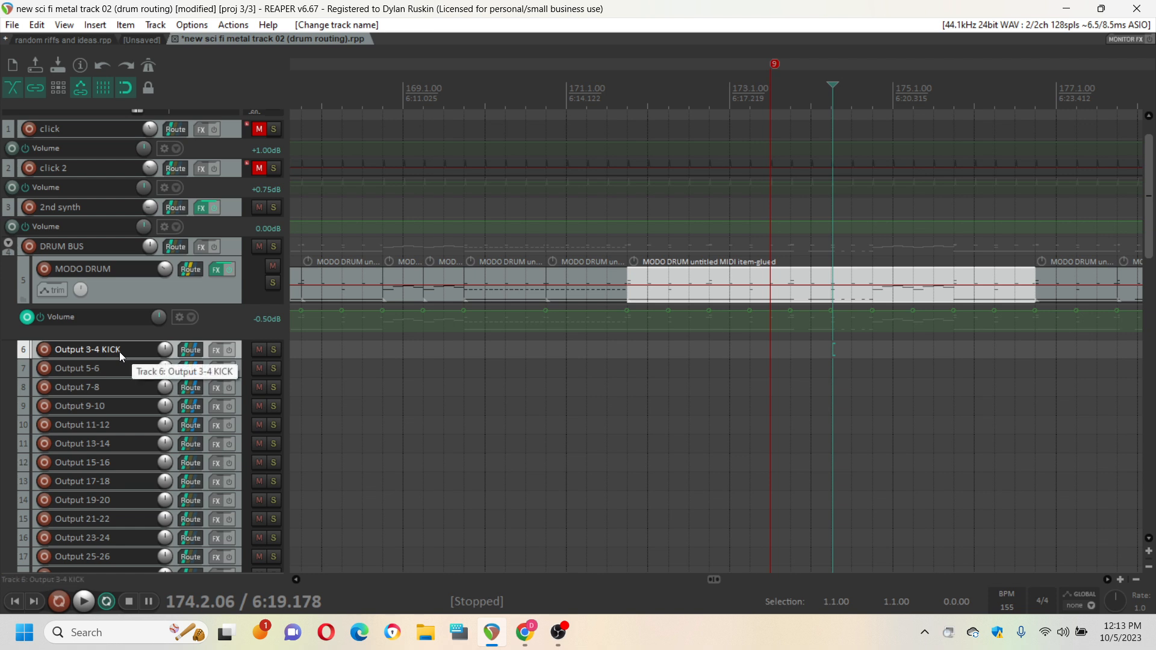
double_click(123, 370)
type("SNARE")
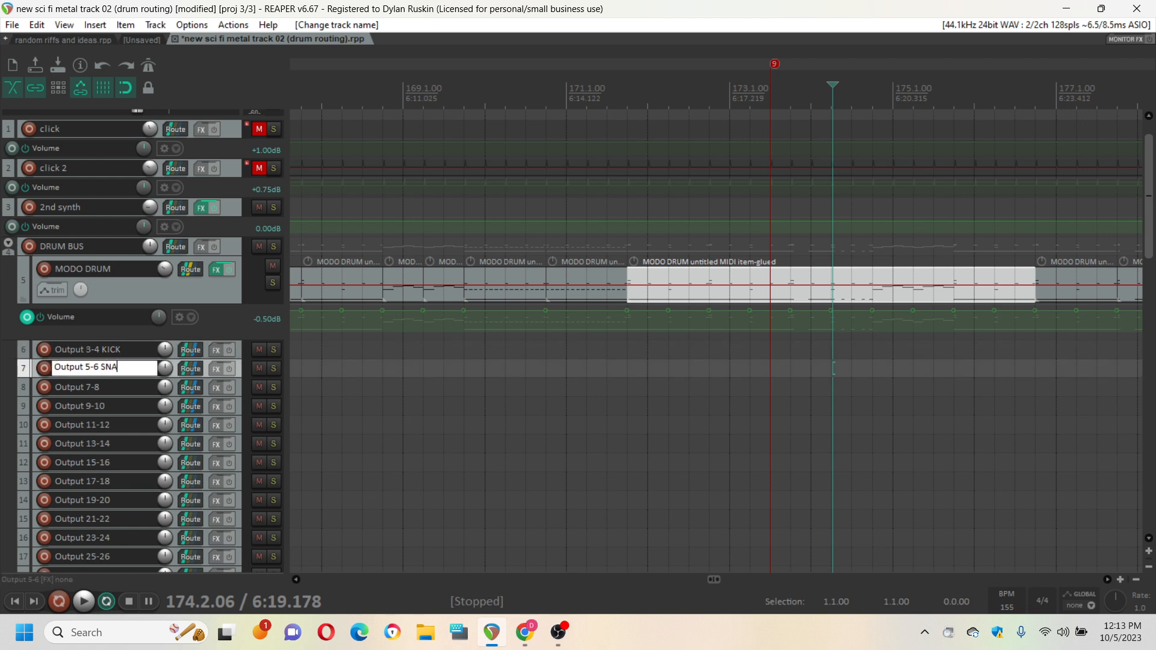
key("Return")
left_click(131, 388)
double_click(132, 388)
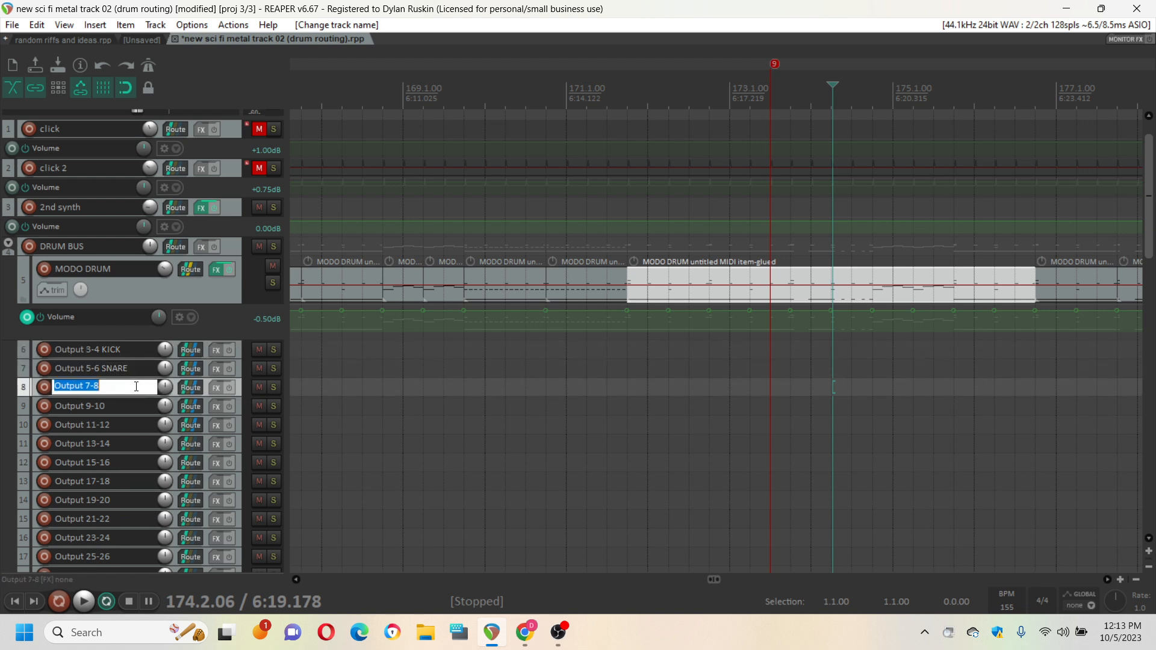
left_click(138, 387)
left_click(137, 402)
left_click(131, 389)
left_click(129, 405)
left_click(126, 424)
left_click(124, 443)
left_click(123, 462)
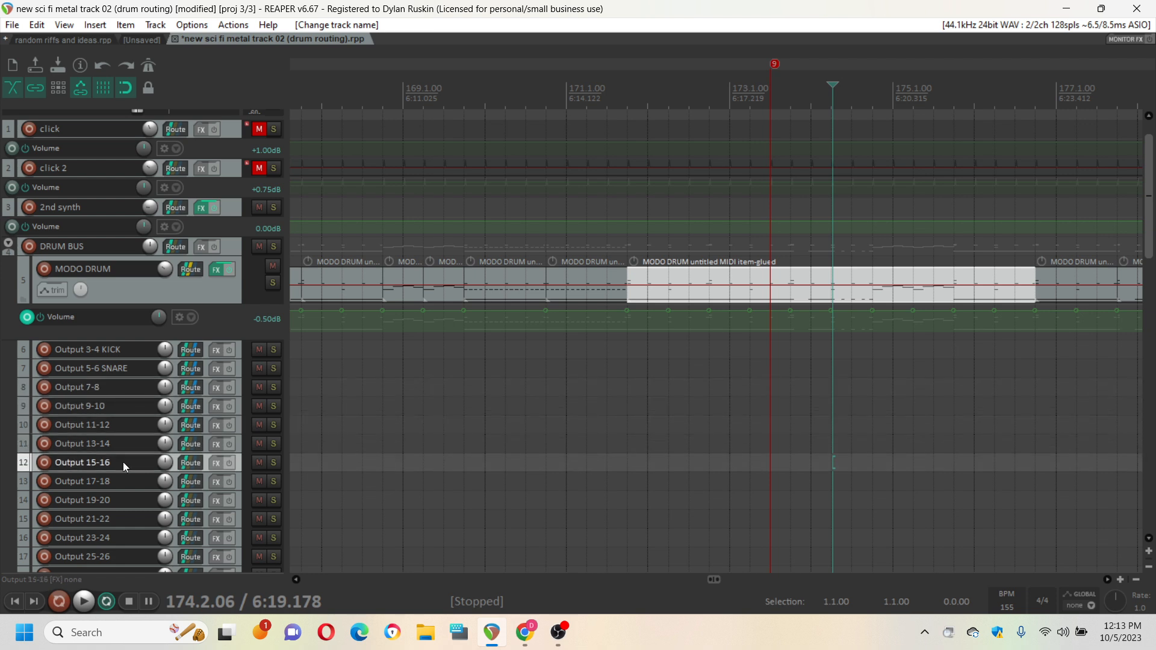
left_click(118, 483)
left_click(120, 501)
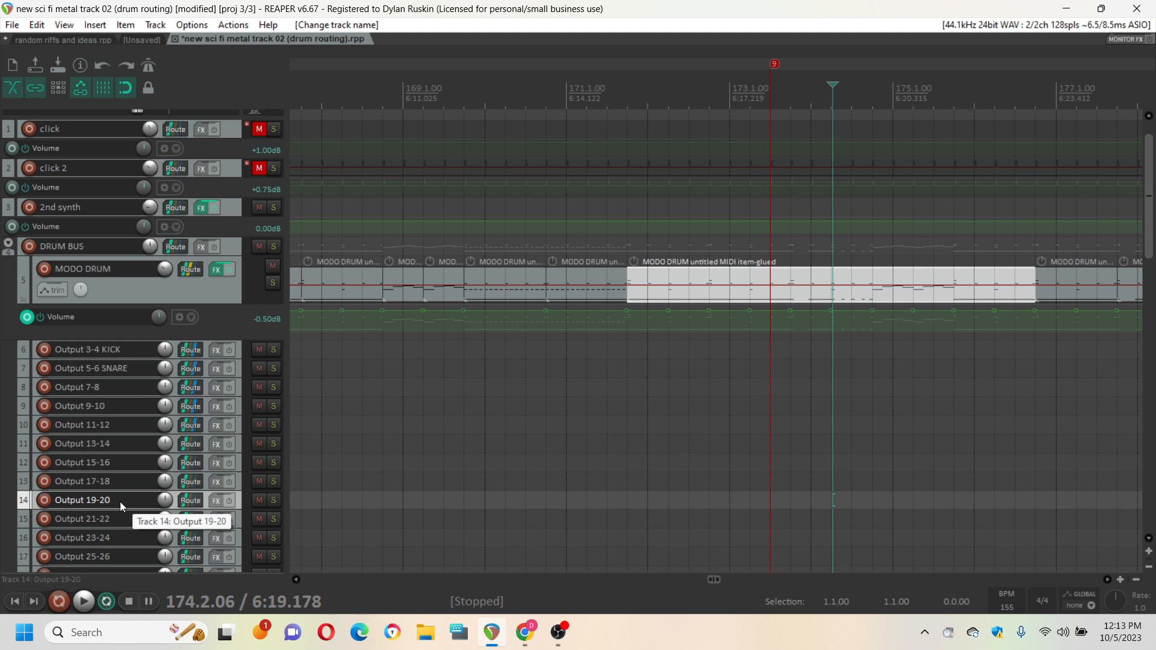
left_click(121, 519)
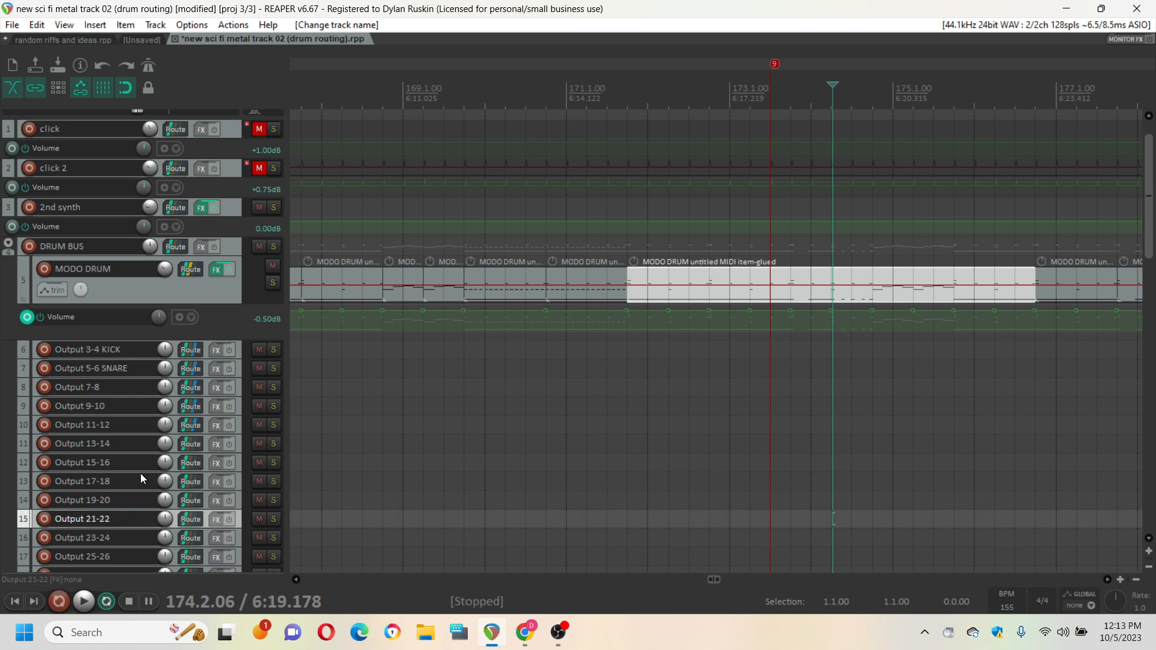
Rename track Output 7-8 as "Output 7-8 TOM1" and track Output 9-10 as "Output 9-10 TOM2"
double_click(132, 388)
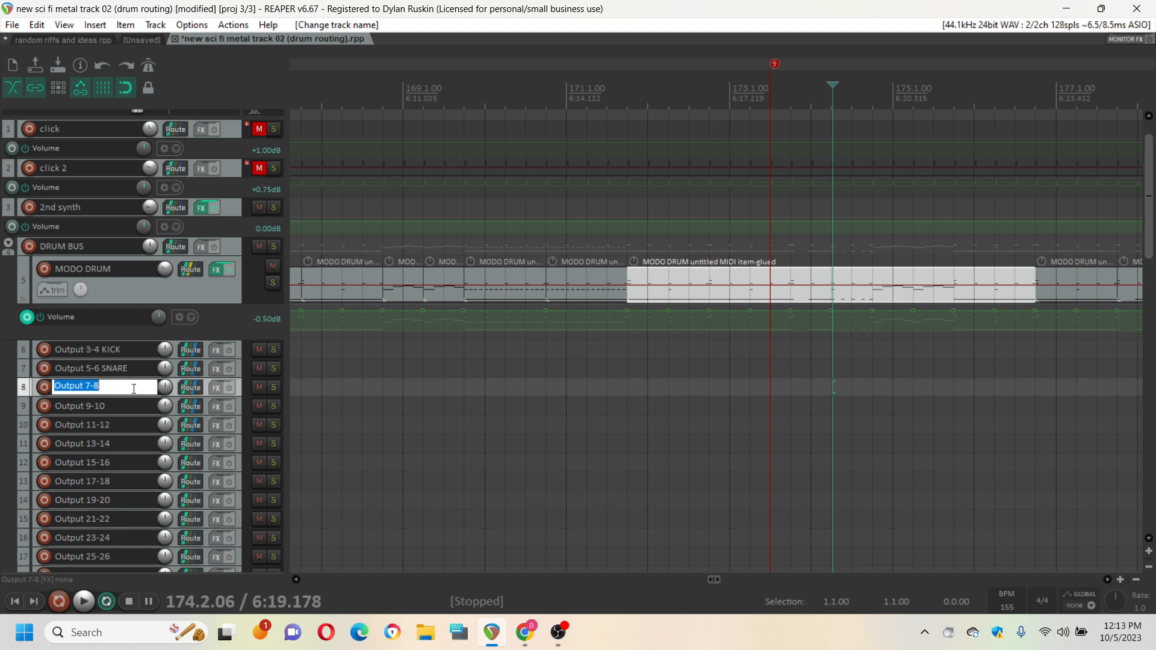
left_click(128, 385)
type("TOM1")
key("Return")
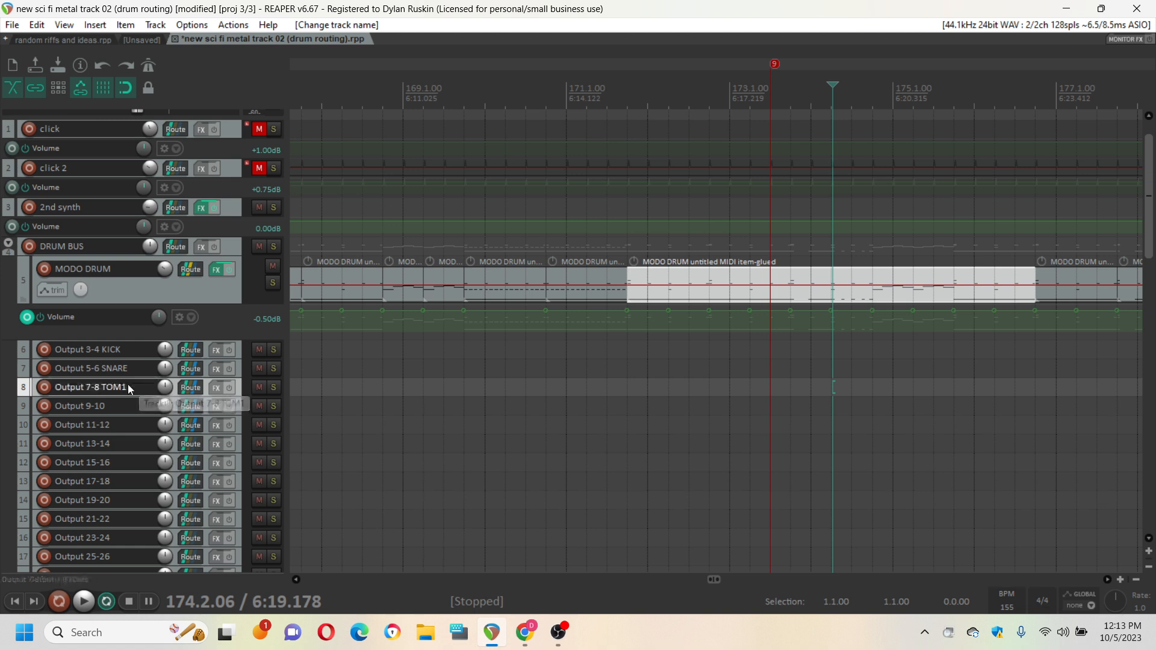
double_click(127, 403)
type("TOM2")
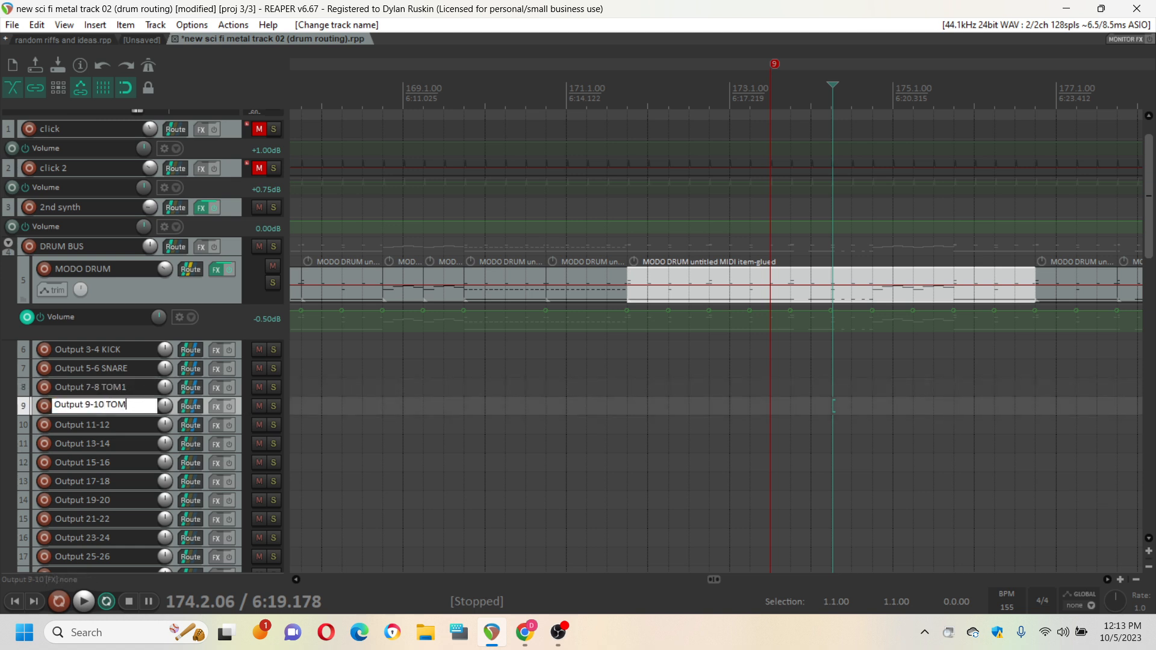
key("Return")
Rename track Output 11-12 as "Output 11-12 TOM3" and track Output 13-14 as "Output 13-14 TOM4"
double_click(128, 425)
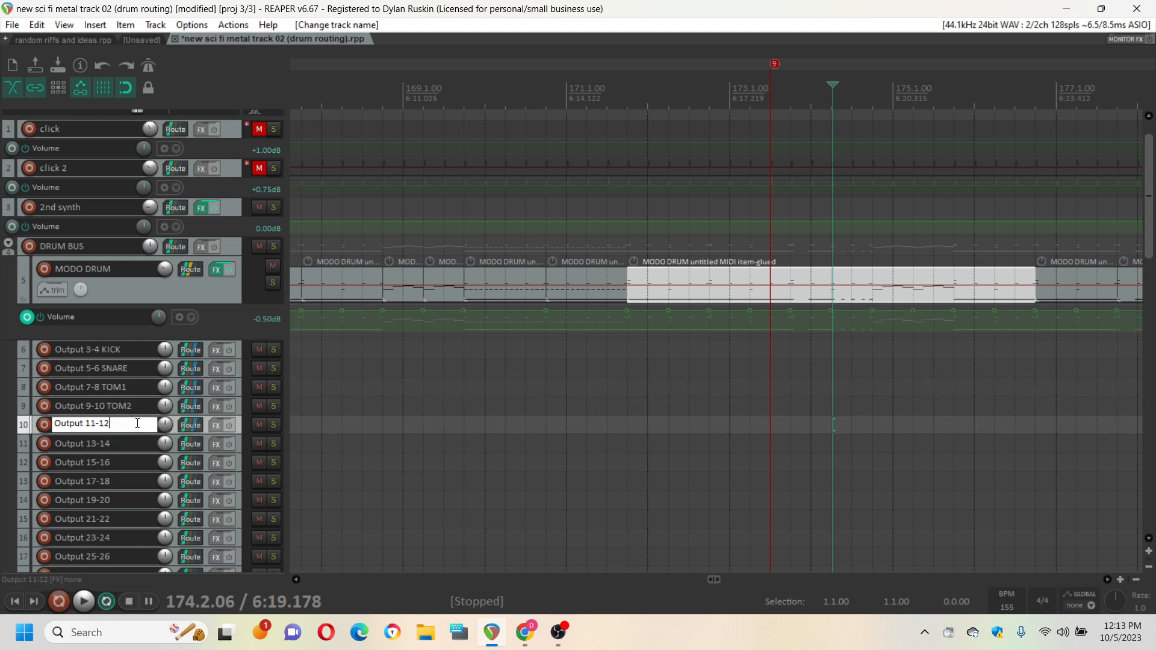
type("TOM3")
key("Return")
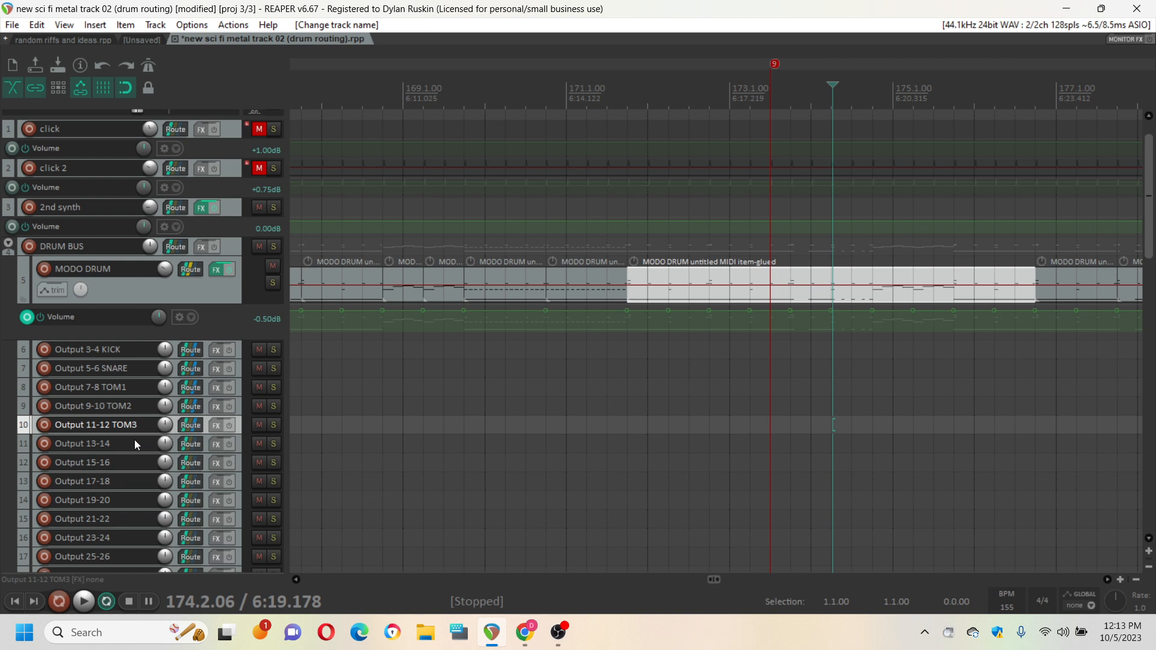
double_click(135, 441)
left_click(138, 442)
type("TOM4")
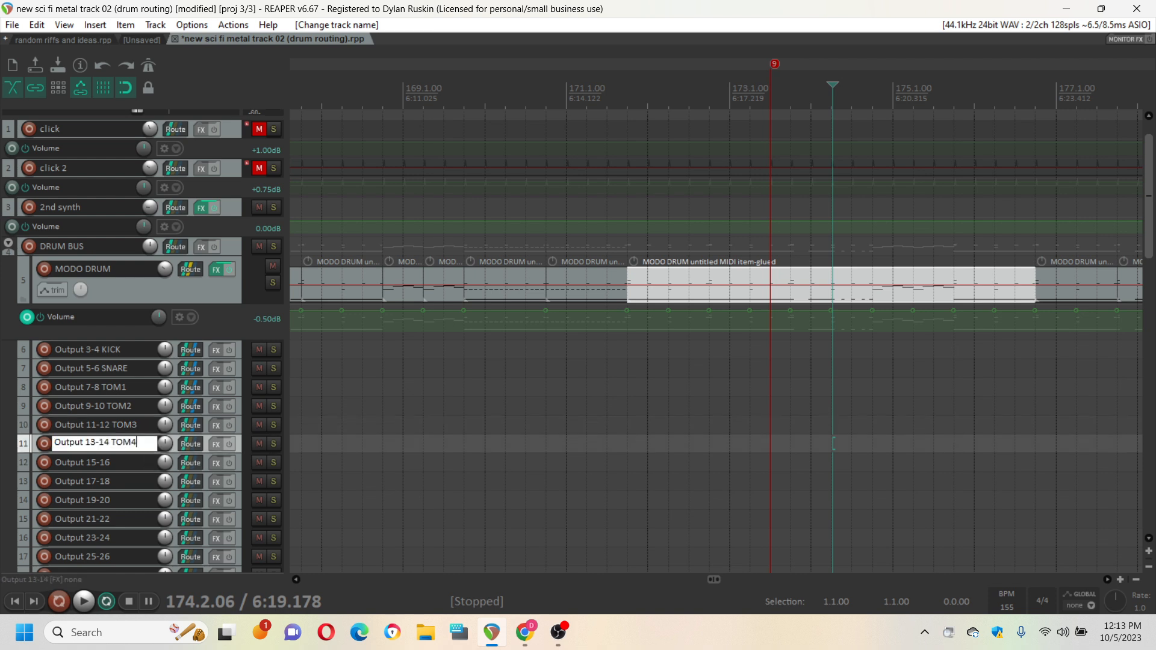
key("Return")
Rename track Output 15-16 as "Output 15-16 TOM5" and track Output 17-18 as "Output 17-18 OH"
double_click(137, 463)
left_click(139, 464)
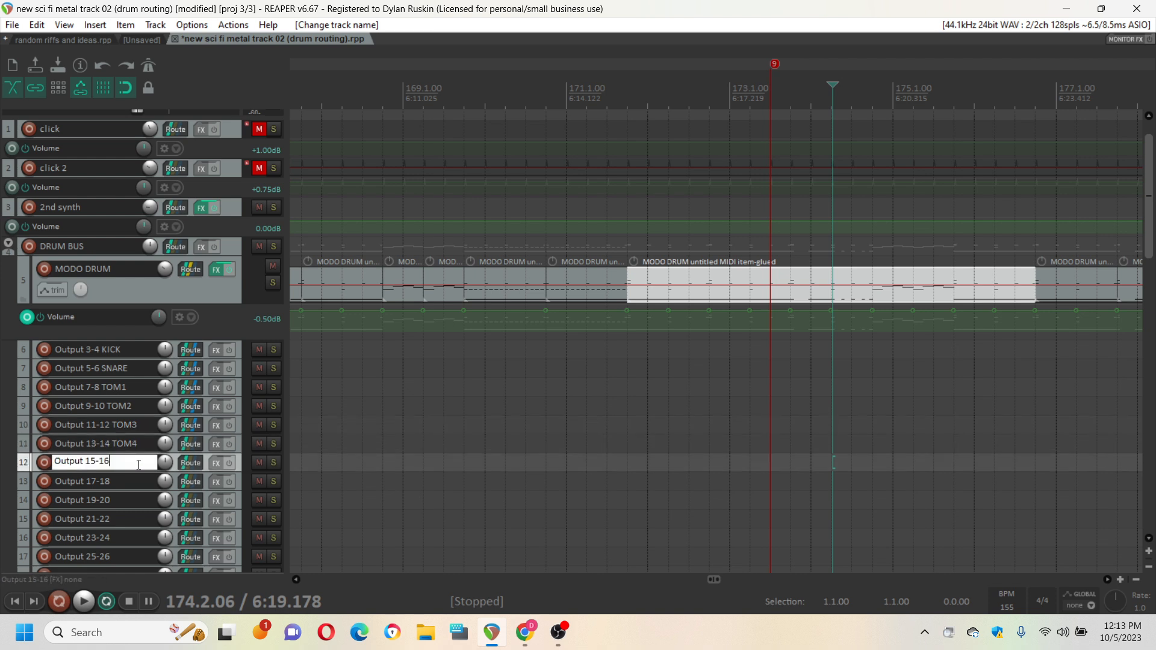
type("TOM5")
key("Return")
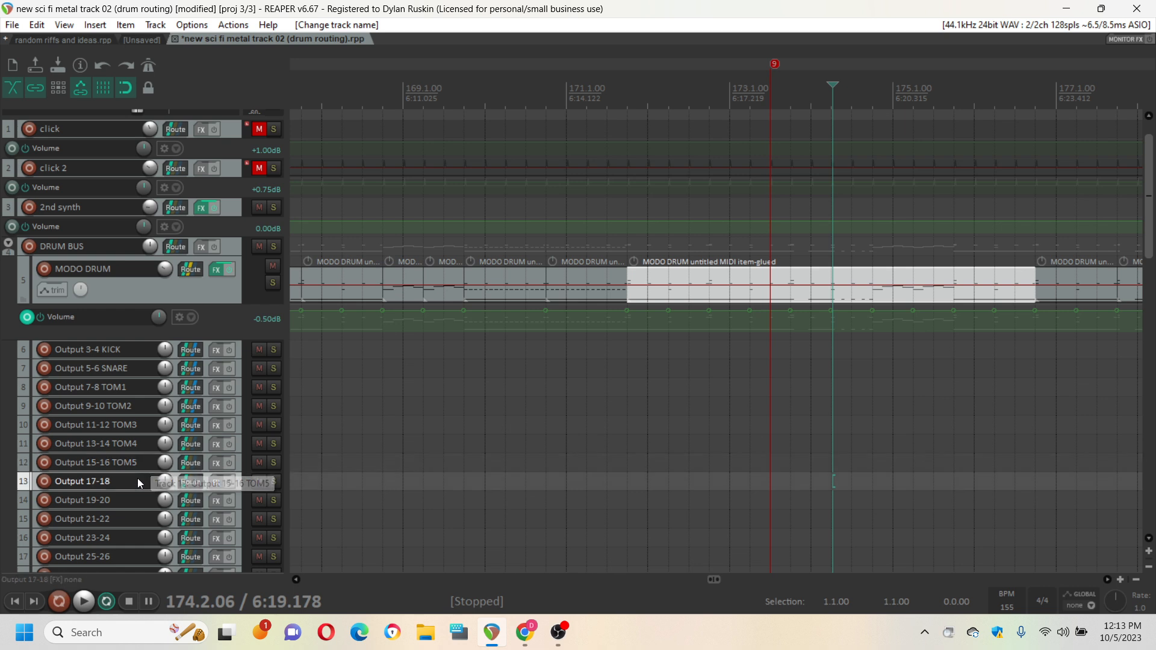
double_click(138, 479)
left_click(142, 482)
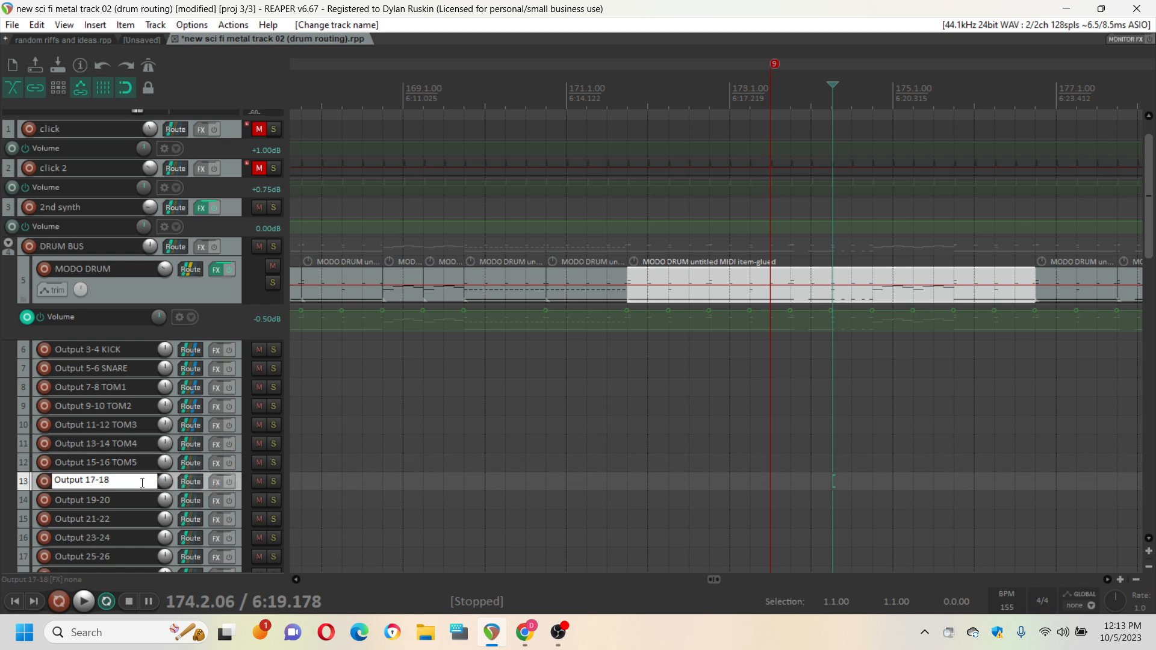
type("OH")
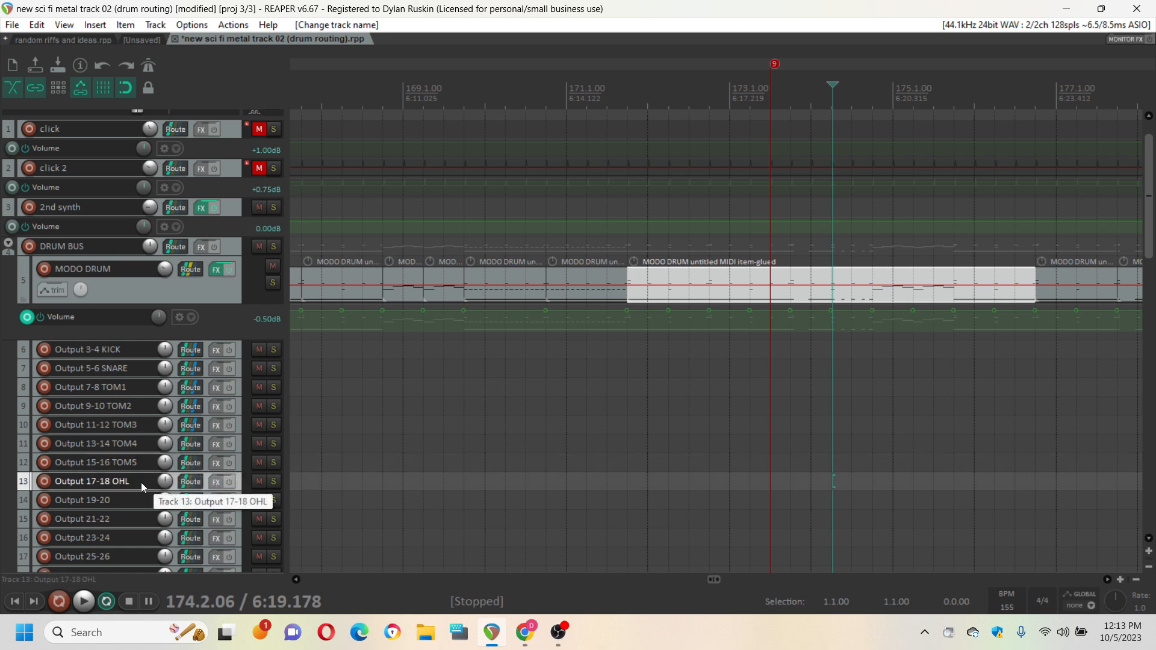
type("L")
key("BackSpace")
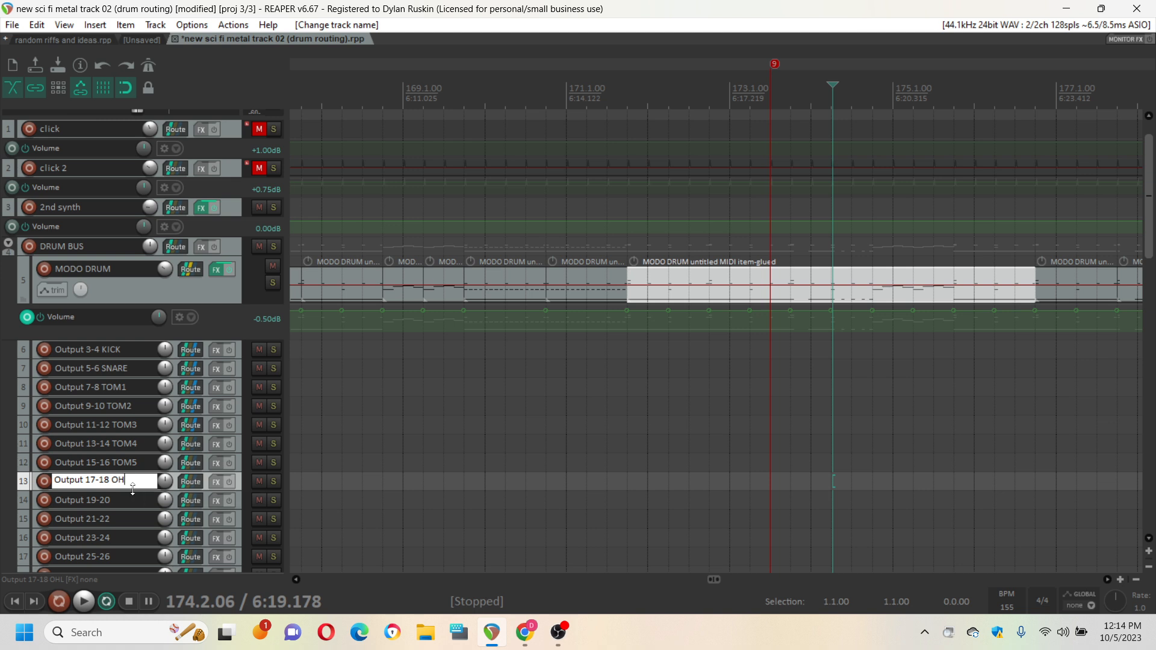
Rename track Output 19-20 as "Output 19-20 ROOM"
left_click(137, 500)
double_click(138, 502)
left_click(139, 502)
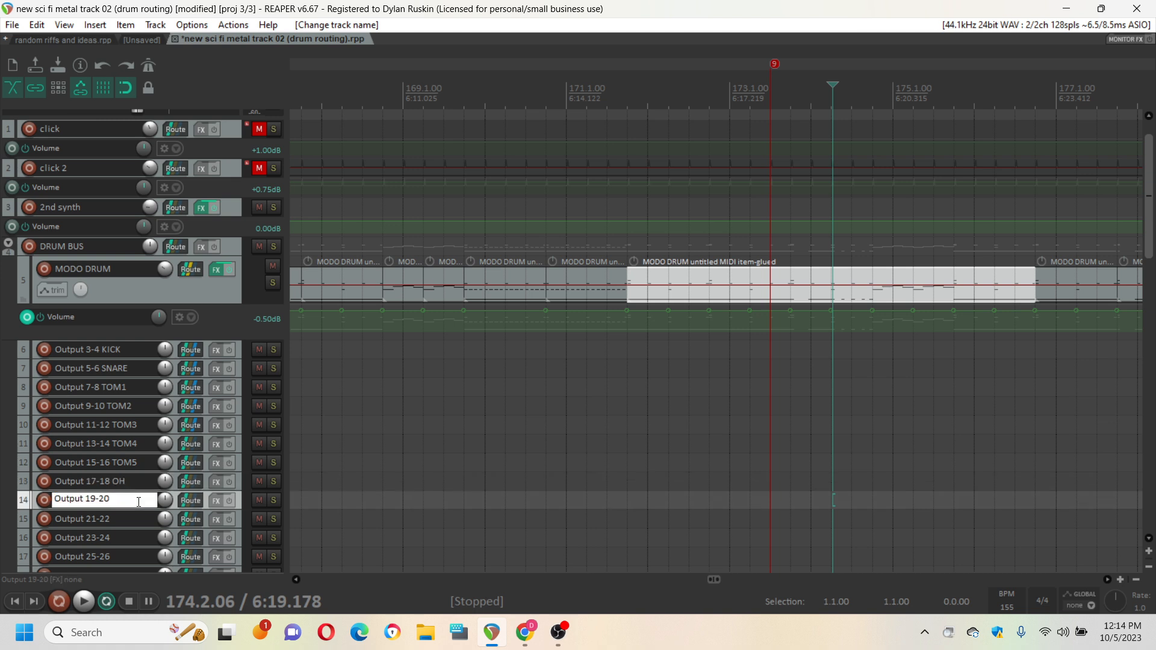
type("ROOM")
key("Return")
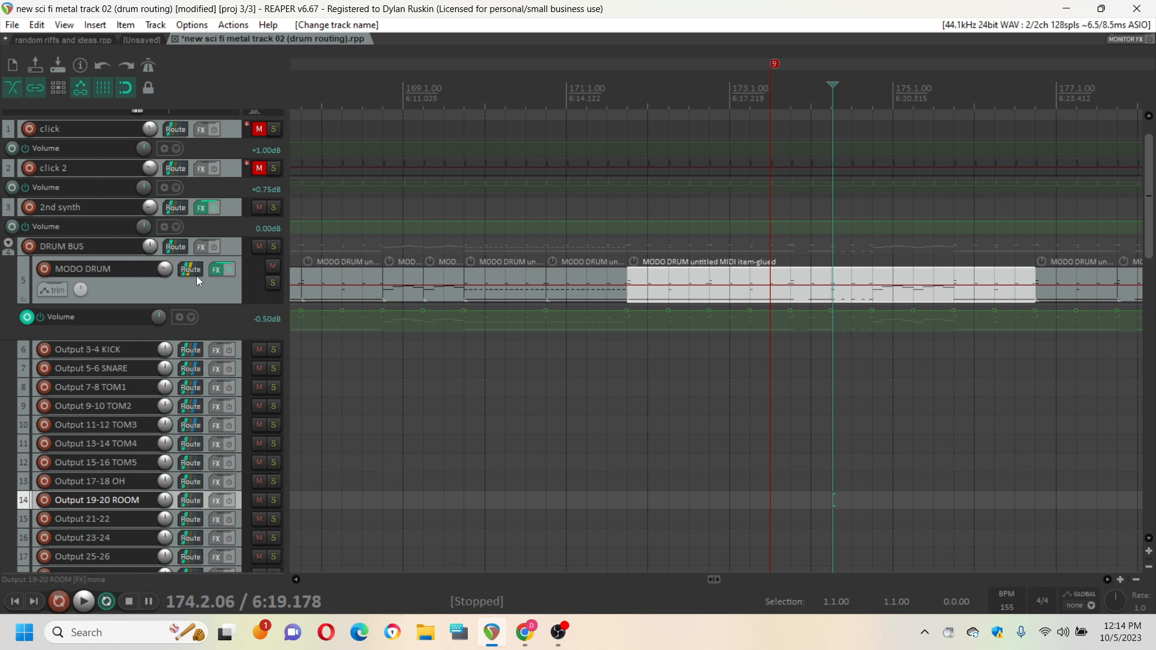
Create a send from MODO DRUM to Output 13-14 TOM4 using new stereo sending channels 13/14 and Pre-Fader (Post-FX) mode
left_click_drag(187, 458, 189, 444)
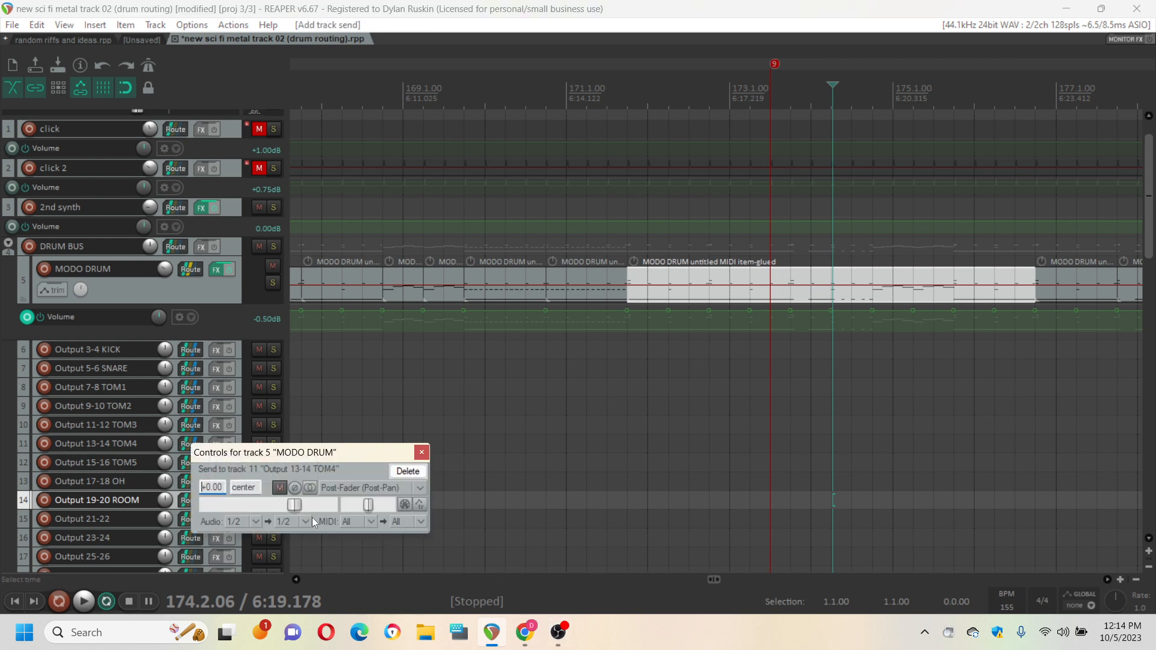
left_click(258, 521)
mouse_move(280, 518)
mouse_move(468, 534)
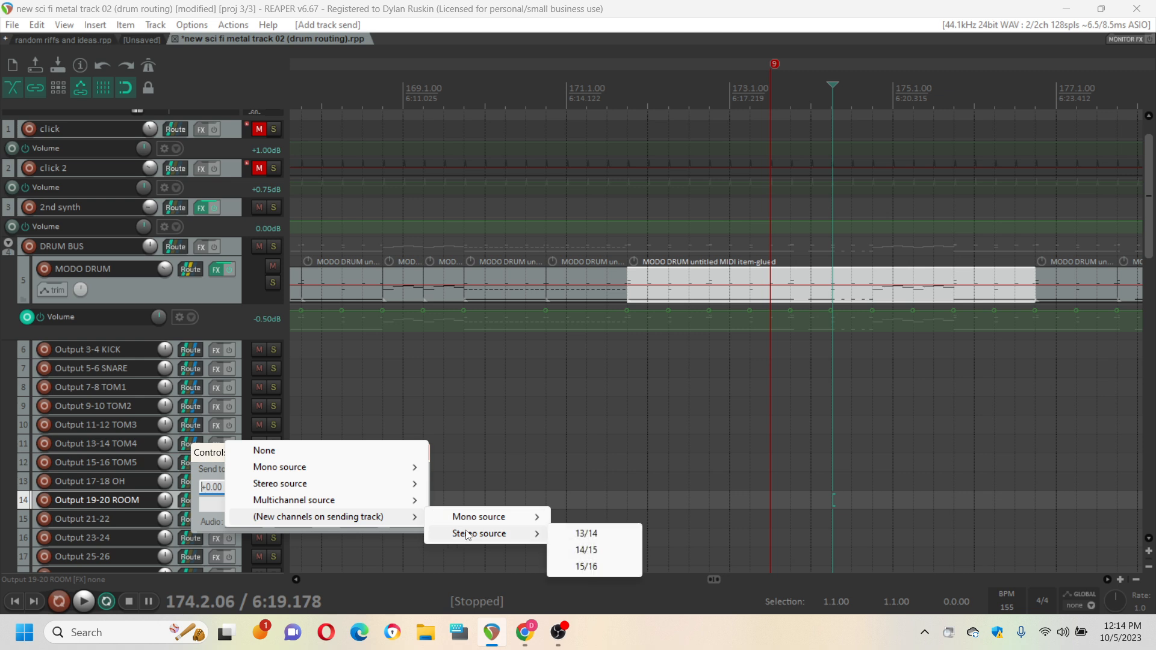
left_click(586, 534)
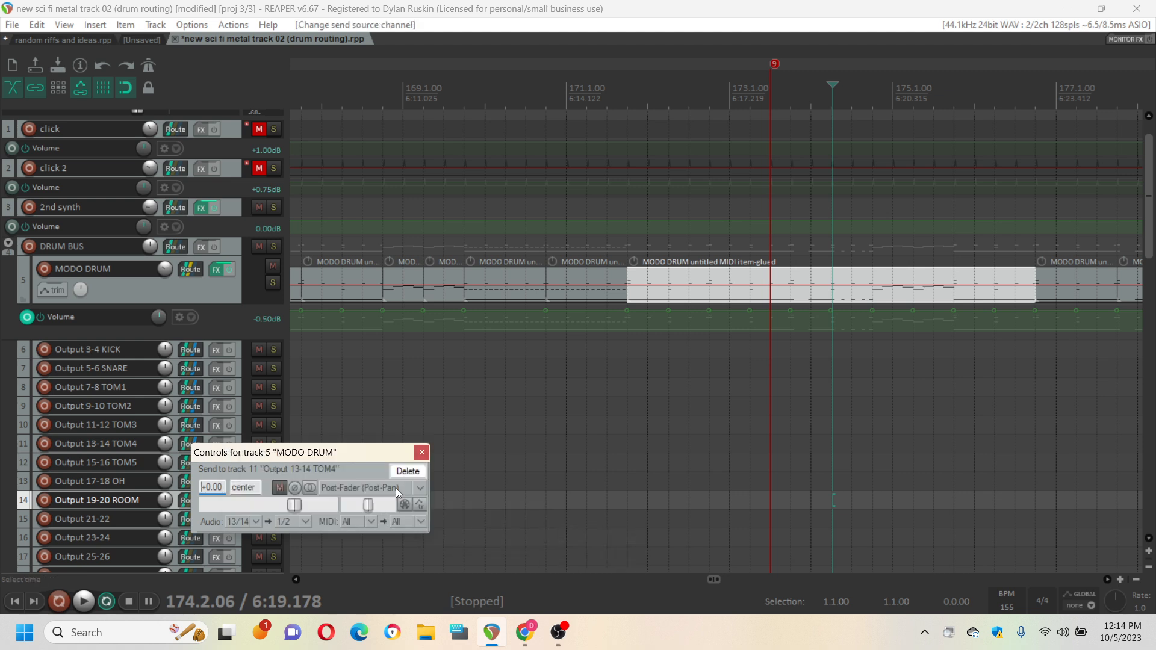
left_click(396, 488)
left_click(394, 522)
left_click(422, 453)
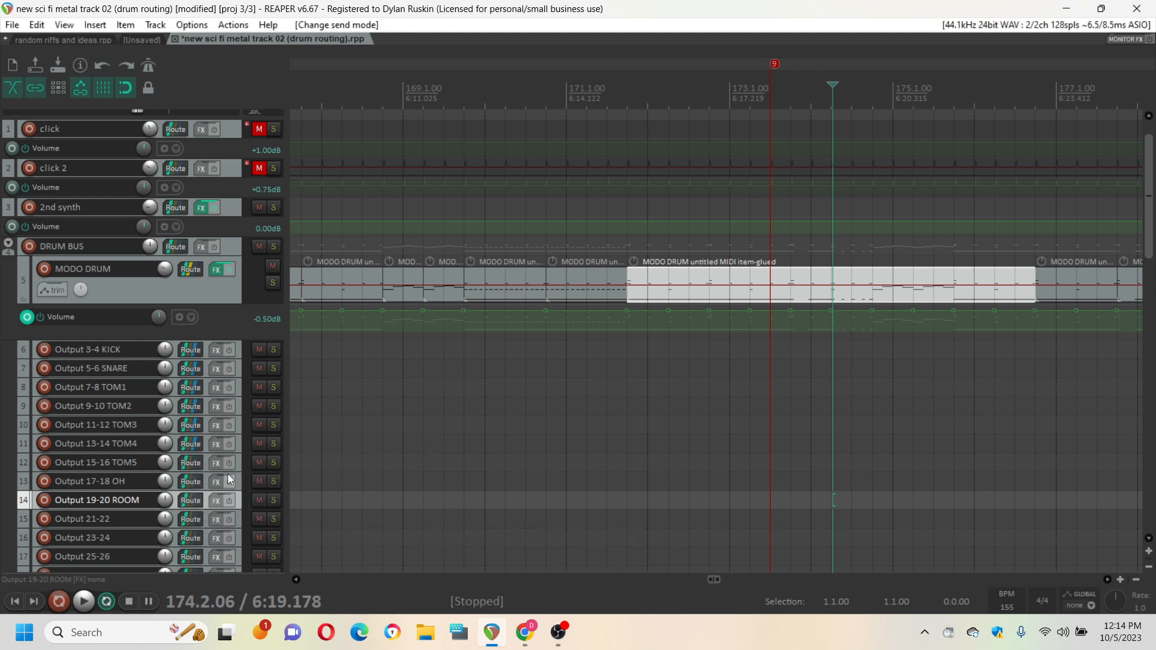
Create a send from MODO DRUM to Output 15-16 TOM5 using new stereo sending channels 15/16 and Pre-Fader (Post-FX) mode
left_click(191, 461)
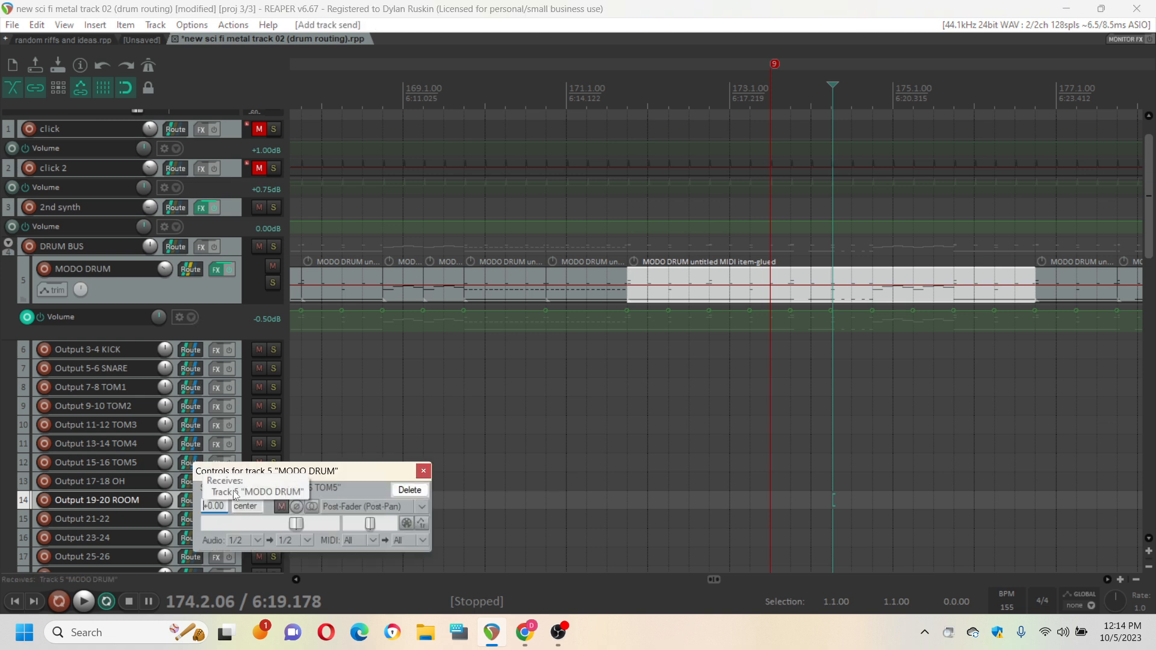
left_click(262, 543)
mouse_move(325, 536)
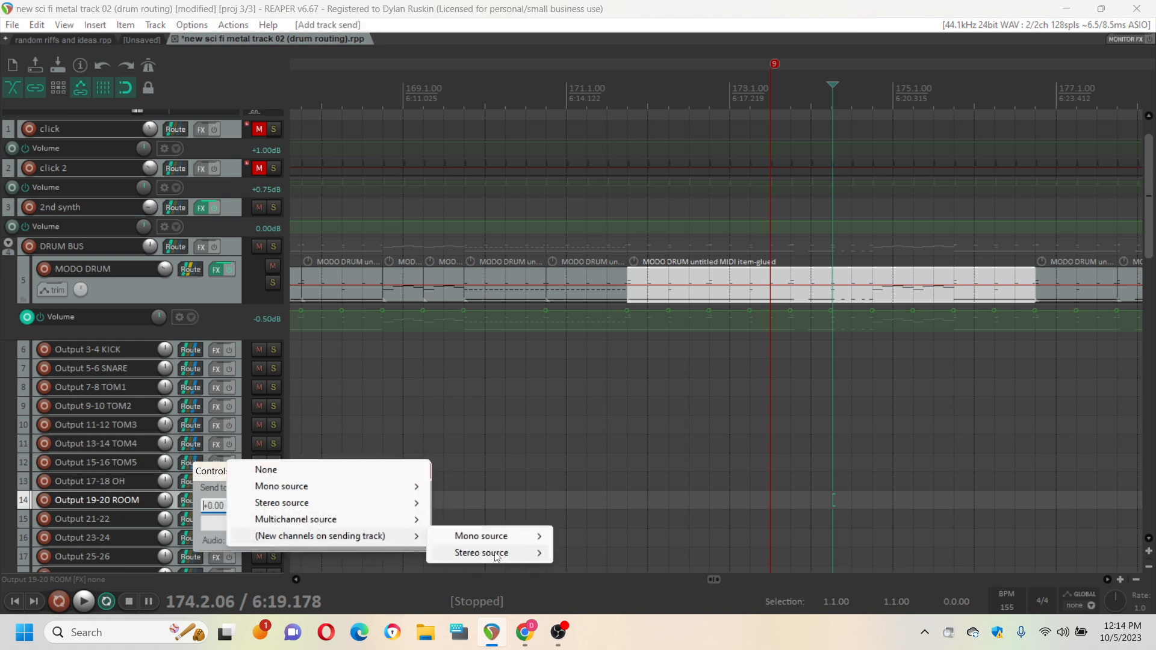
mouse_move(496, 554)
left_click(599, 552)
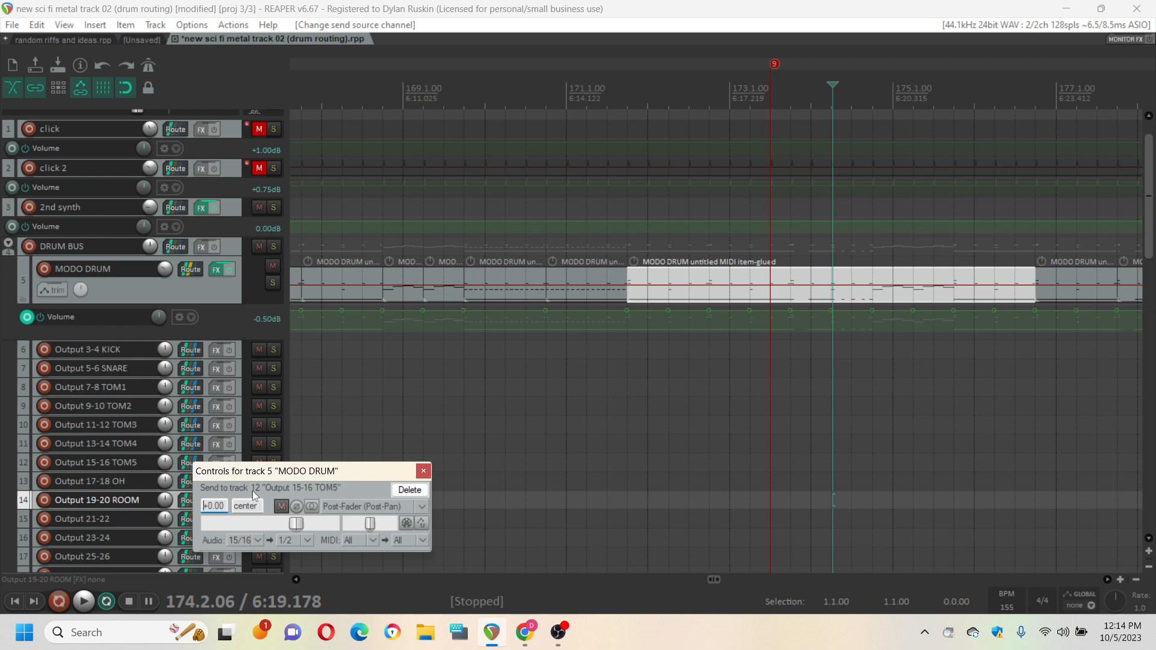
left_click(367, 511)
left_click(391, 539)
left_click(423, 471)
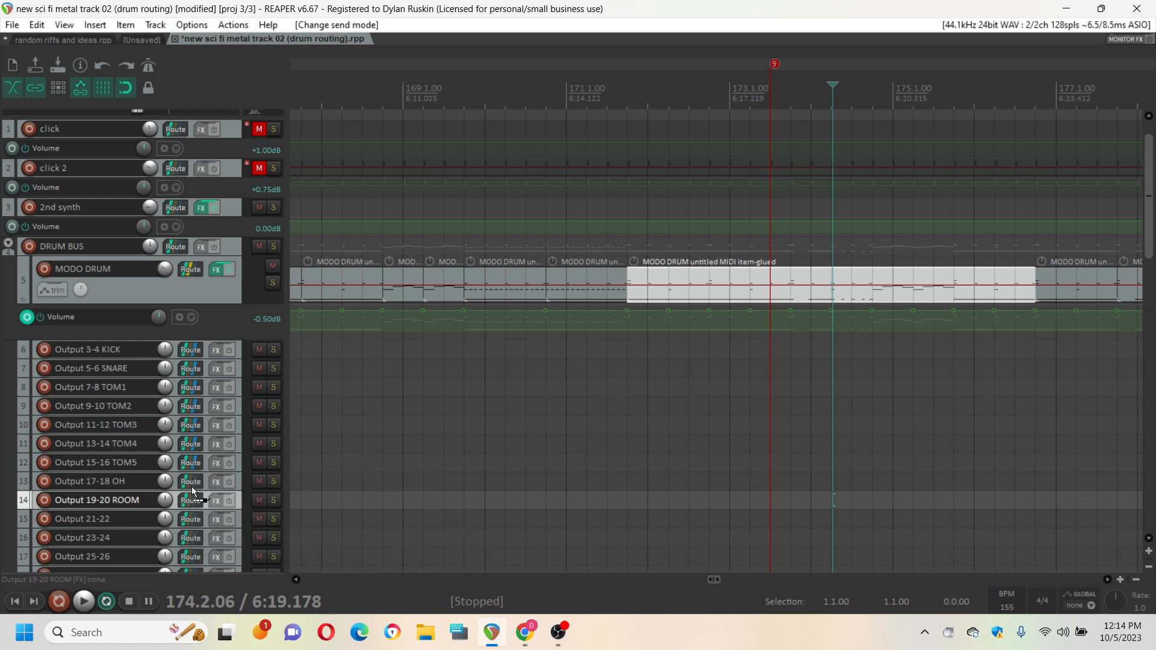
Create a send from MODO DRUM to Output 17-18 OH using new stereo sending channels 17/18 and Pre-Fader (Post-FX) mode
left_click_drag(195, 484, 195, 483)
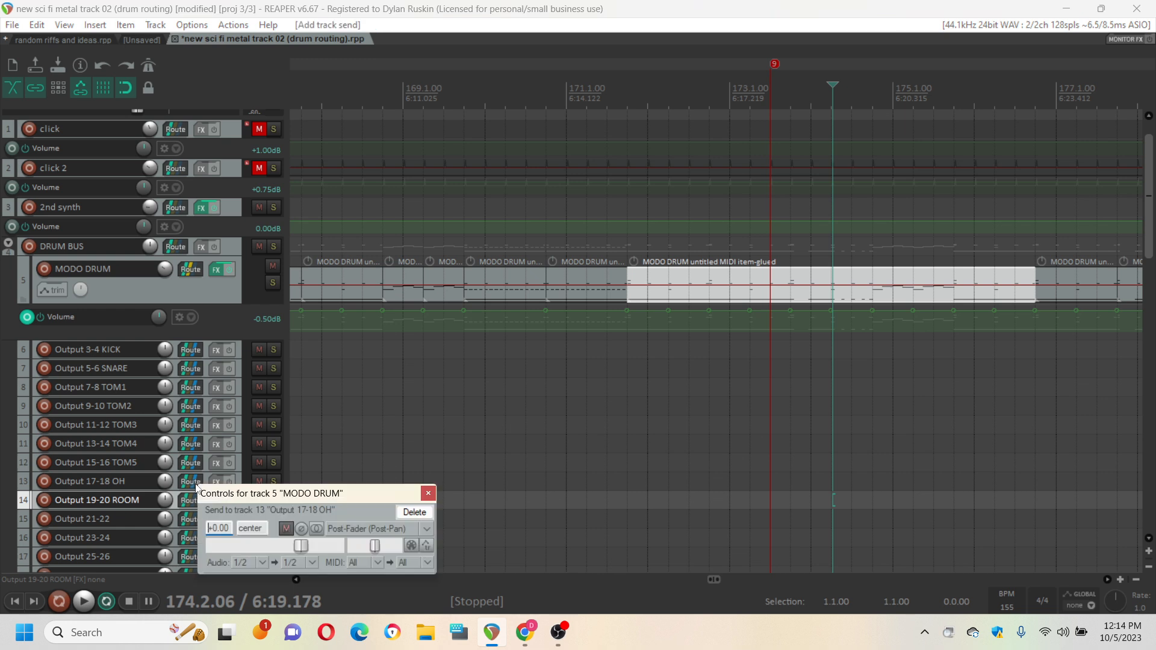
left_click(260, 563)
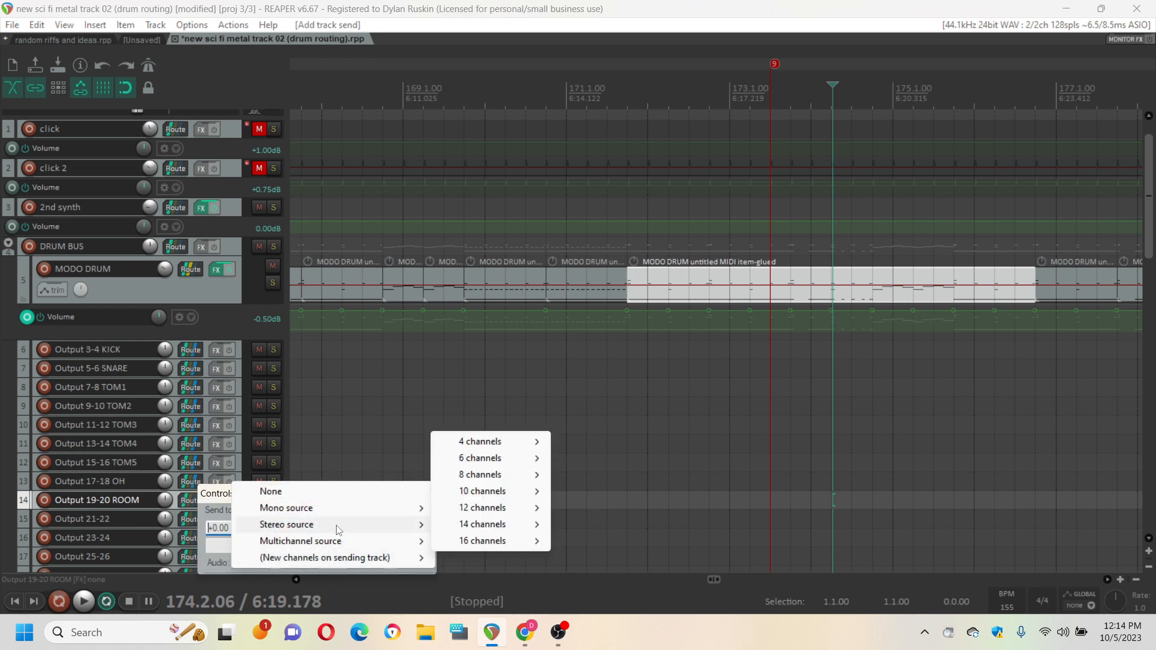
mouse_move(340, 558)
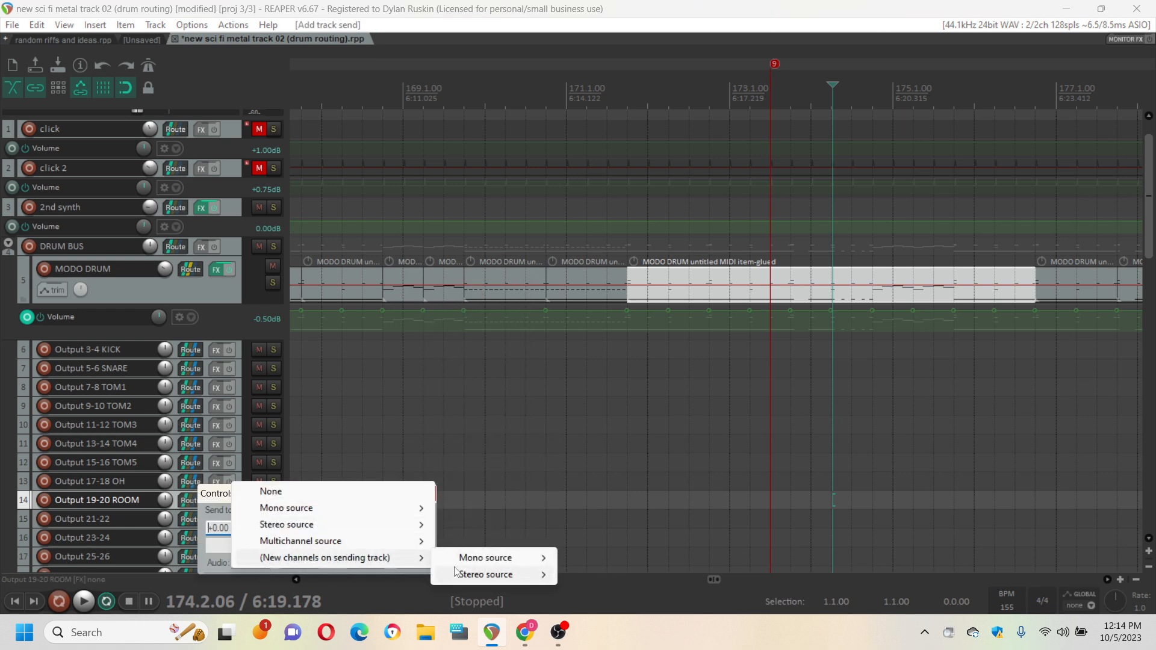
mouse_move(488, 575)
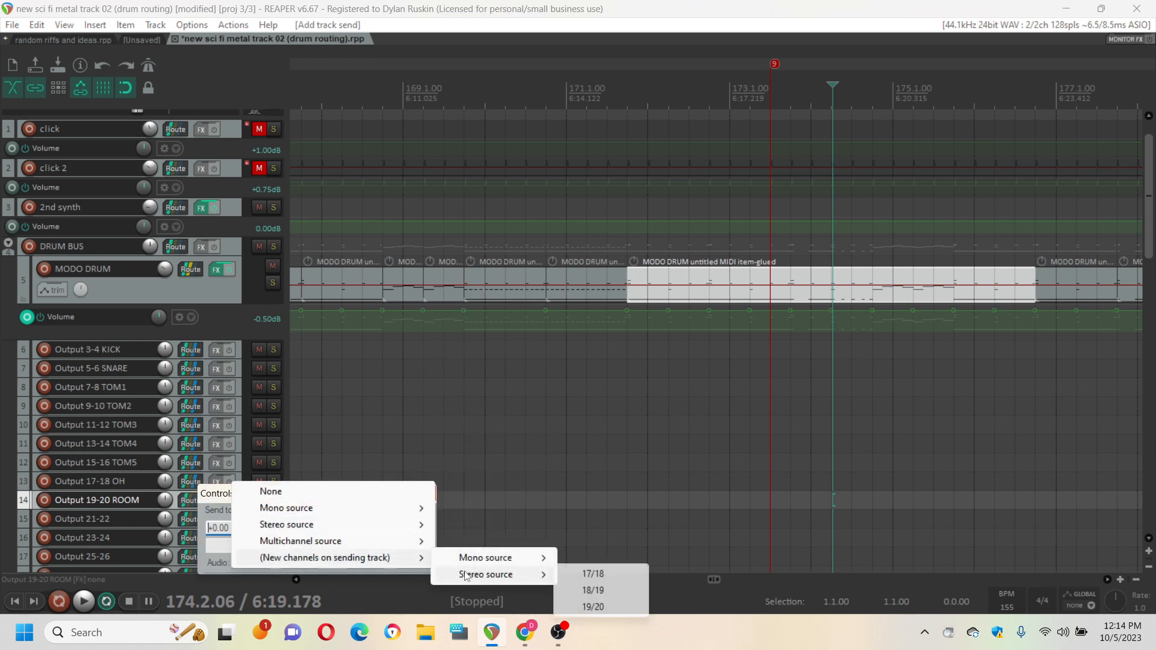
left_click(603, 575)
left_click(396, 533)
left_click(386, 550)
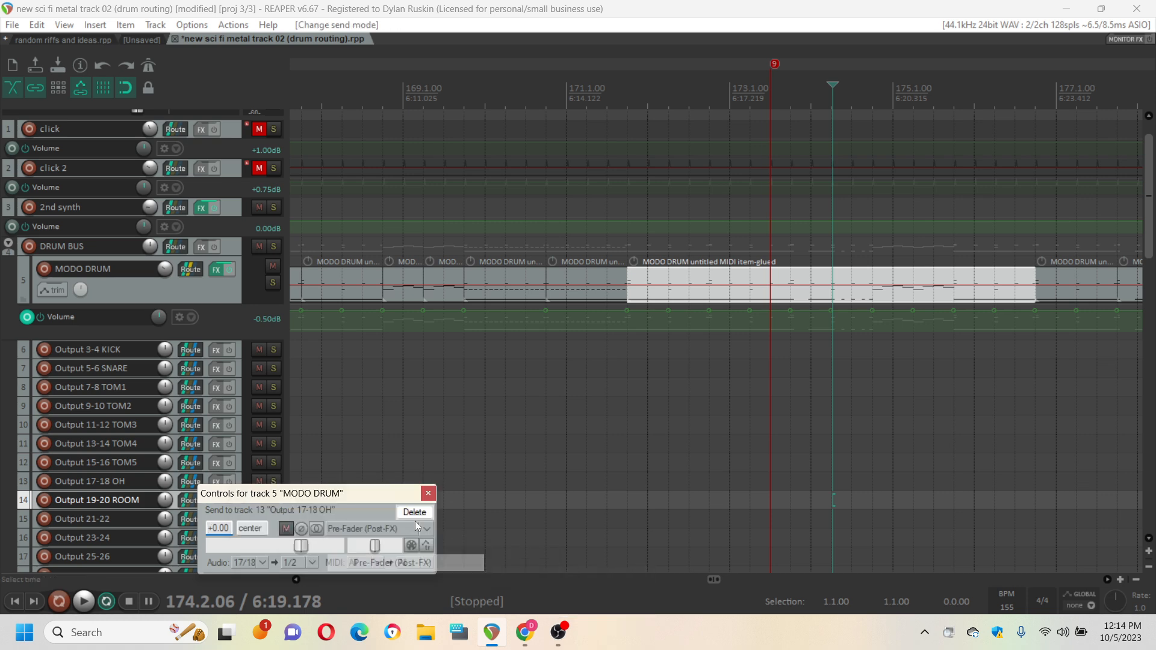
left_click(428, 493)
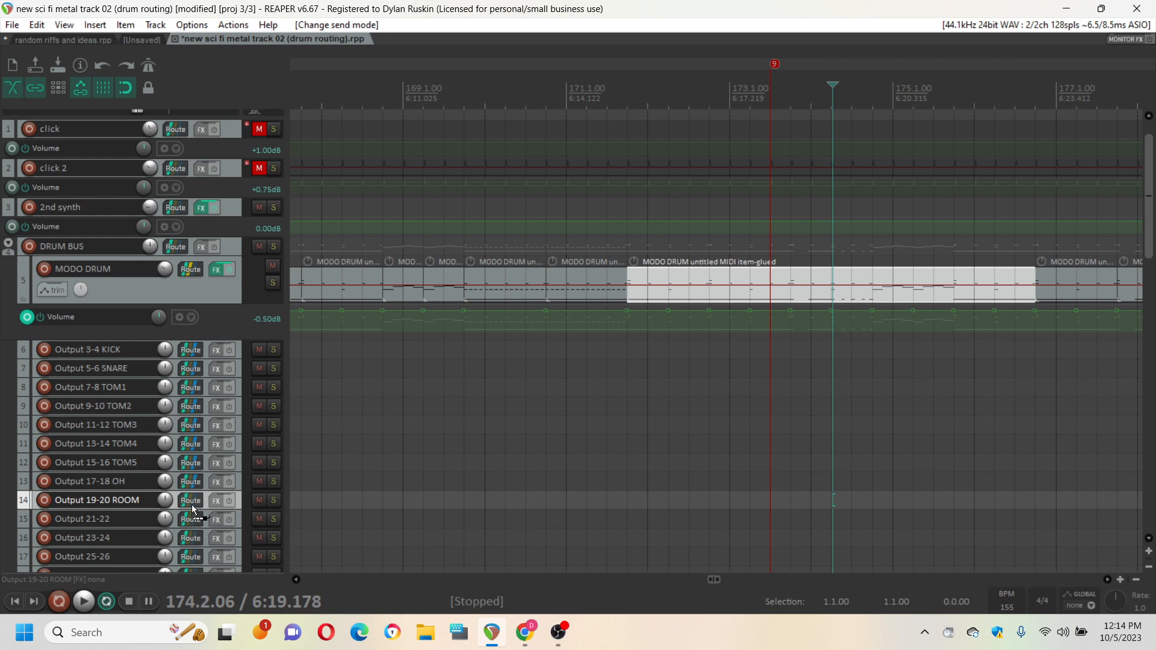
Create a send from MODO DRUM to Output 19-20 ROOM using new stereo sending channels 19/20 and Pre-Fader (Post-FX) mode
left_click_drag(192, 505, 193, 503)
left_click(259, 580)
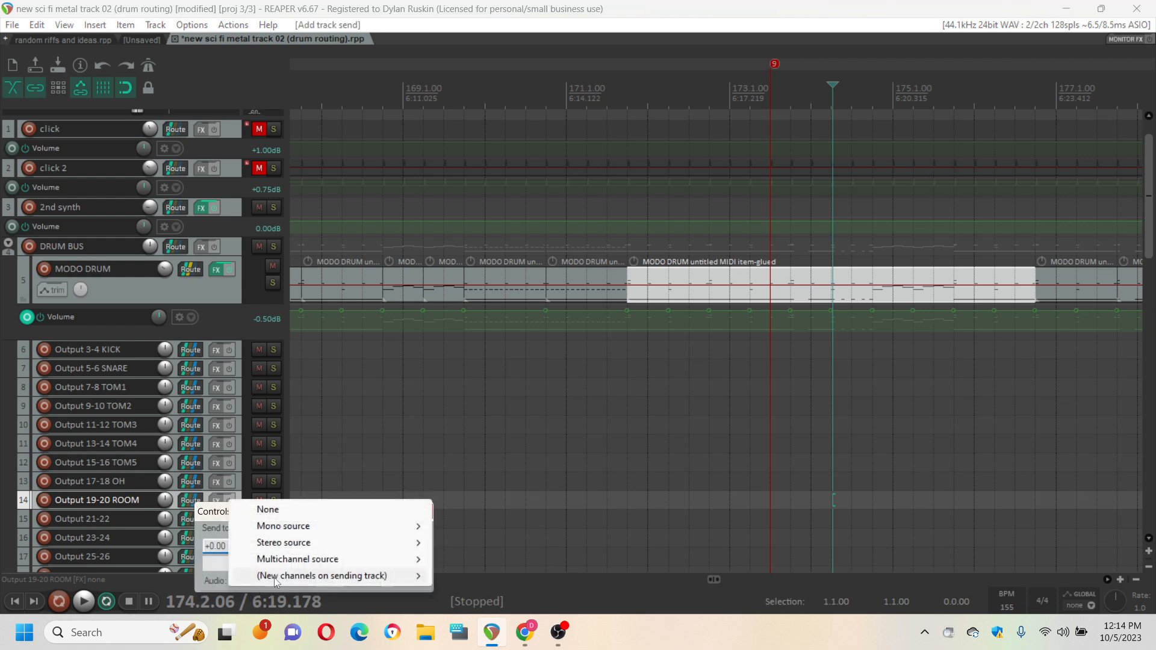
mouse_move(328, 560)
mouse_move(381, 576)
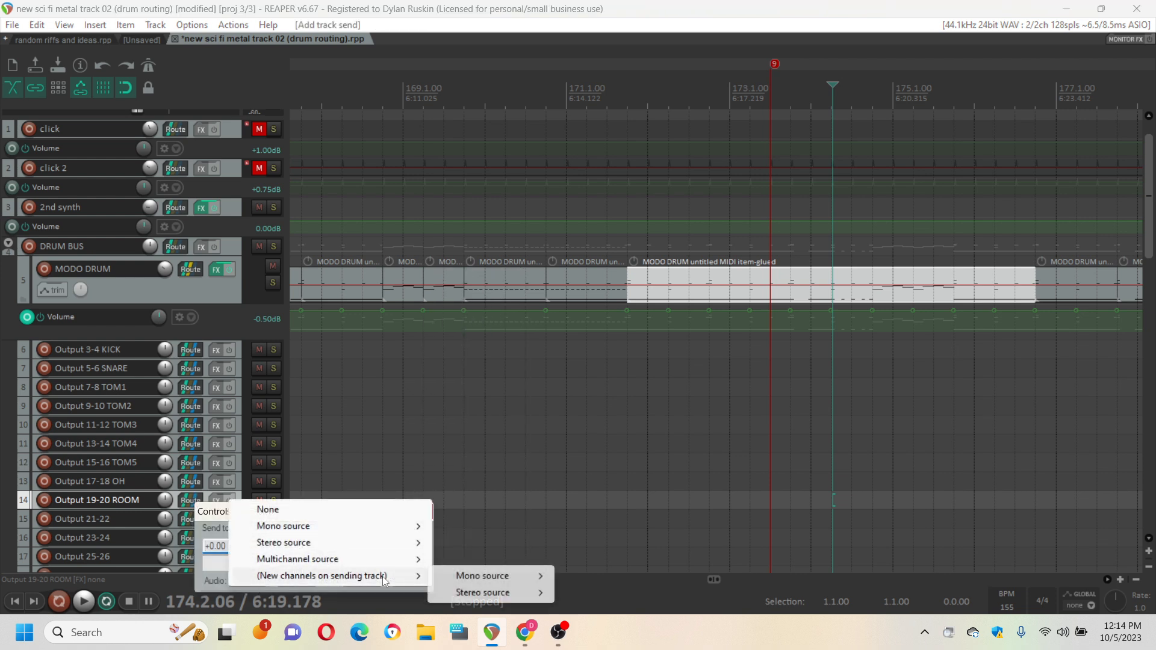
mouse_move(480, 591)
left_click(590, 591)
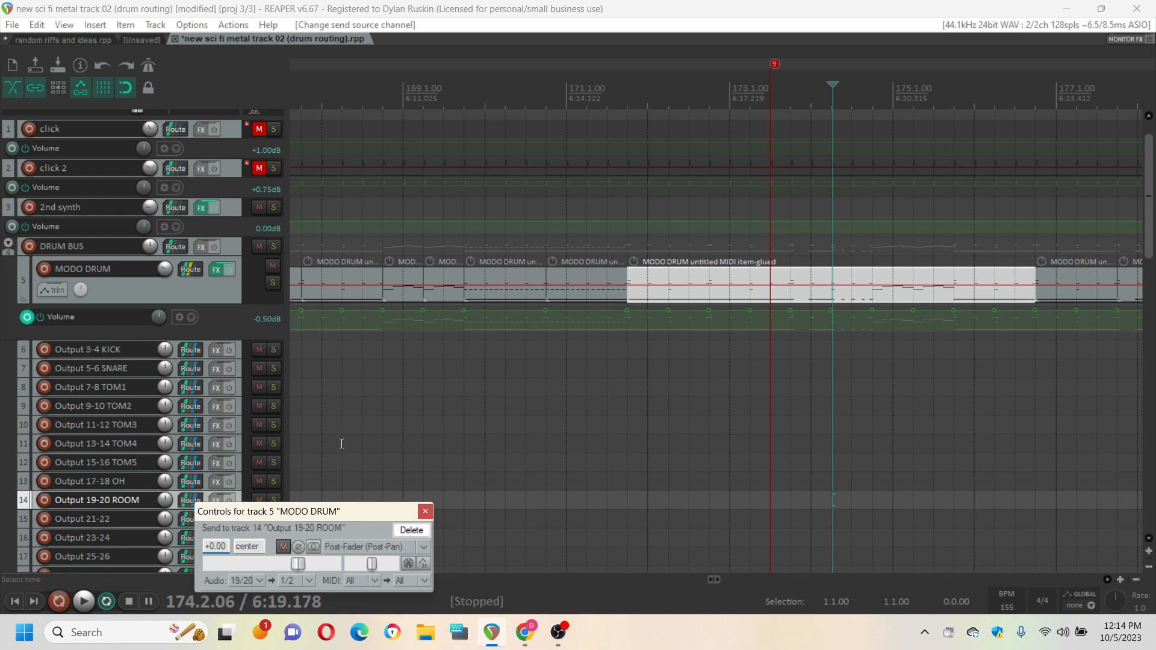
left_click(388, 547)
left_click(361, 577)
left_click(425, 512)
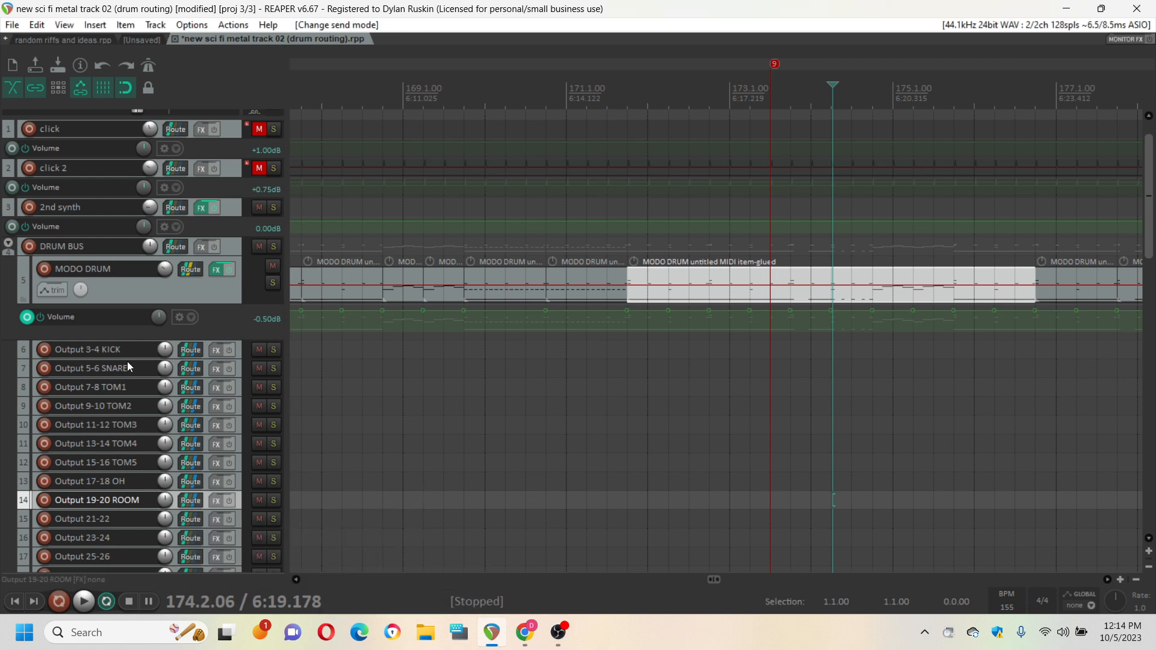
Save the drum routing project
left_click(12, 25)
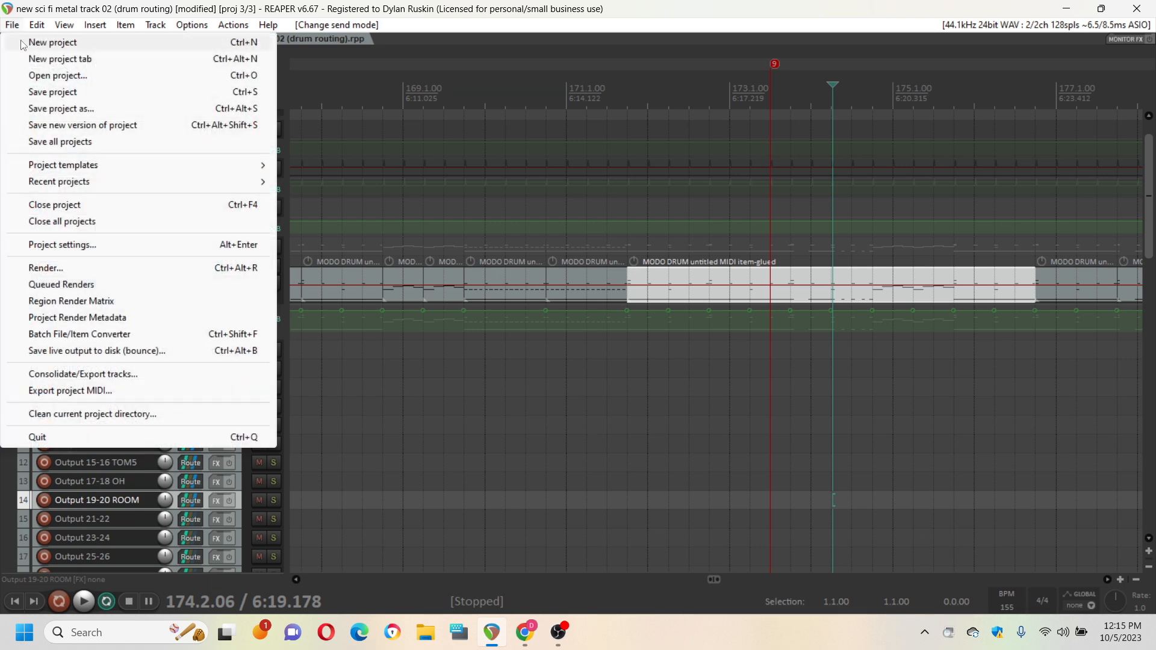
left_click(55, 94)
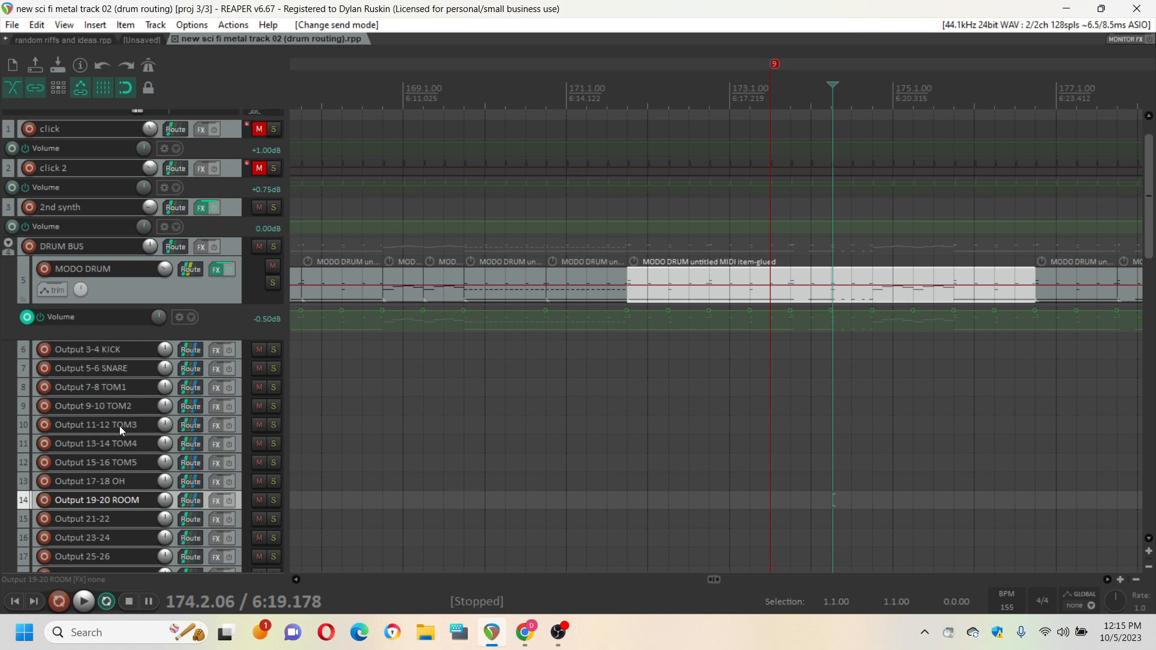
Open the MODO DRUM plugin mixer, move its window clear of the track list, and audition Kick 1 to check its output routing
left_click(218, 270)
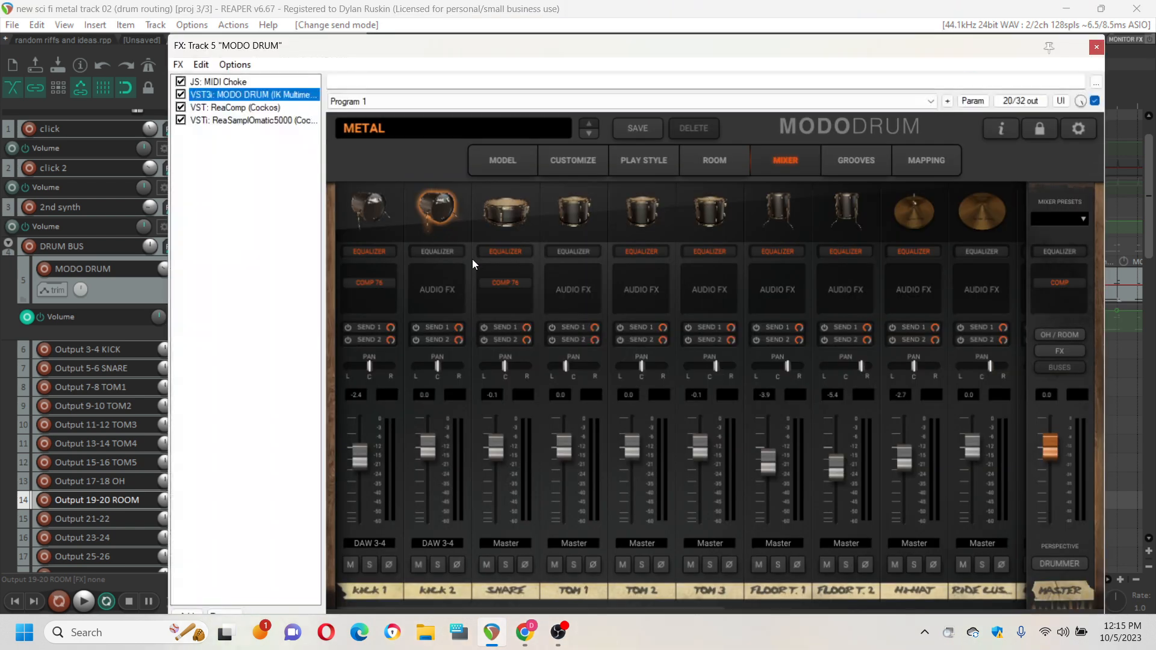
left_click_drag(488, 53, 610, 42)
left_click(513, 180)
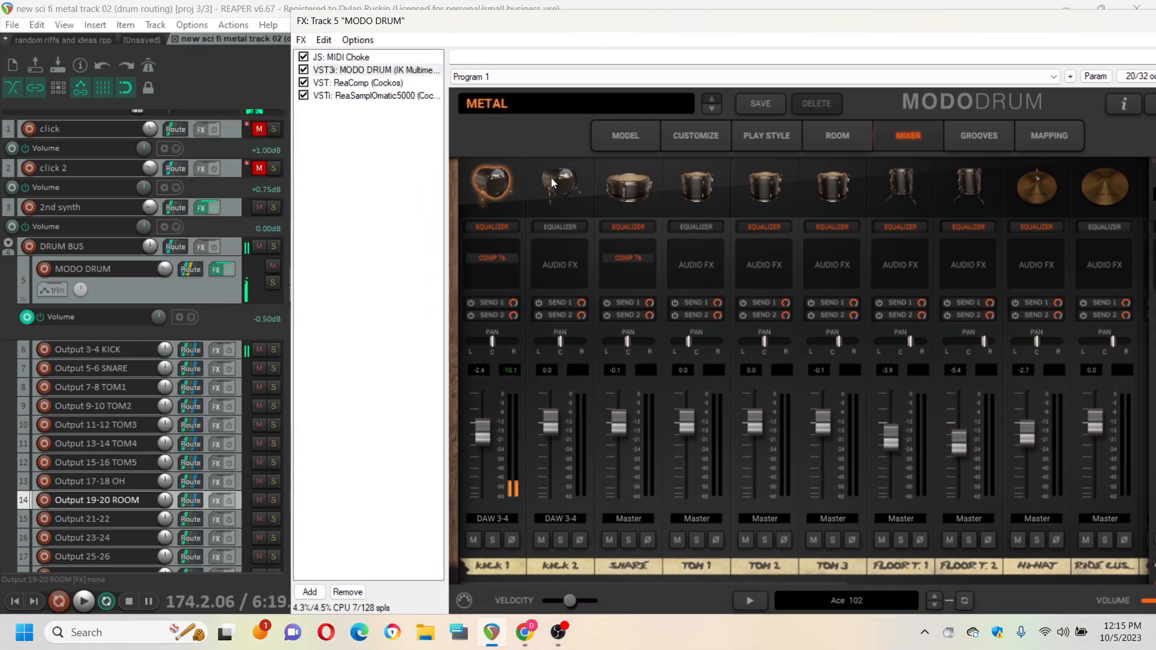
Audition Kick 2 and the Snare, and set the Snare channel's output to DAW 5-6
left_click(551, 178)
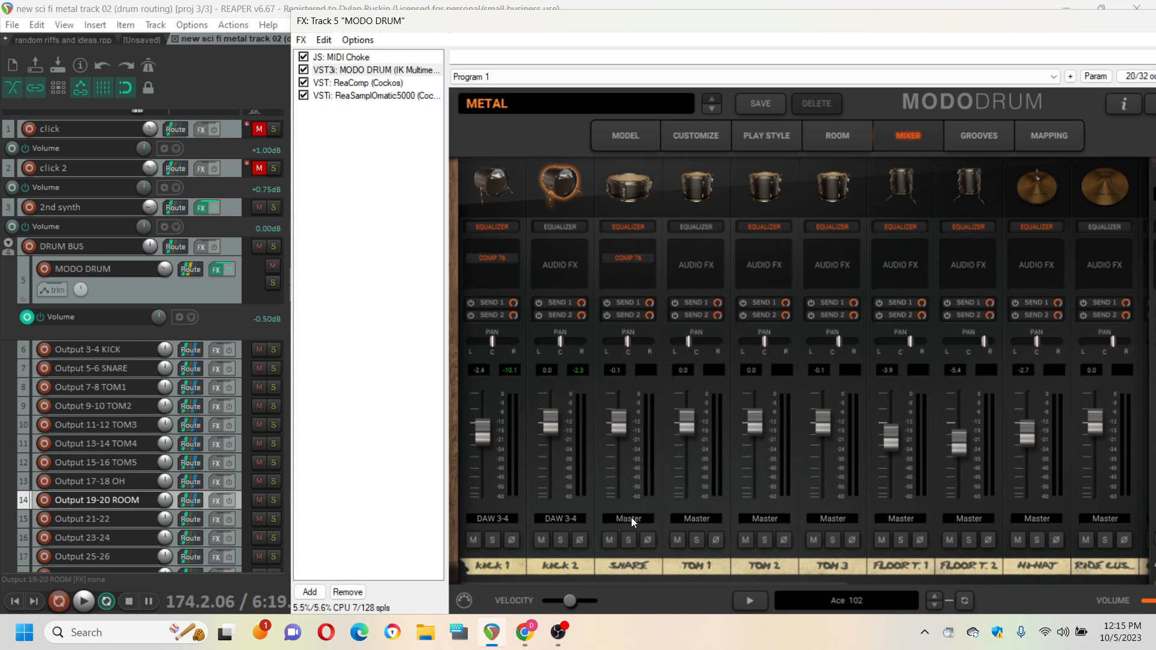
left_click(649, 193)
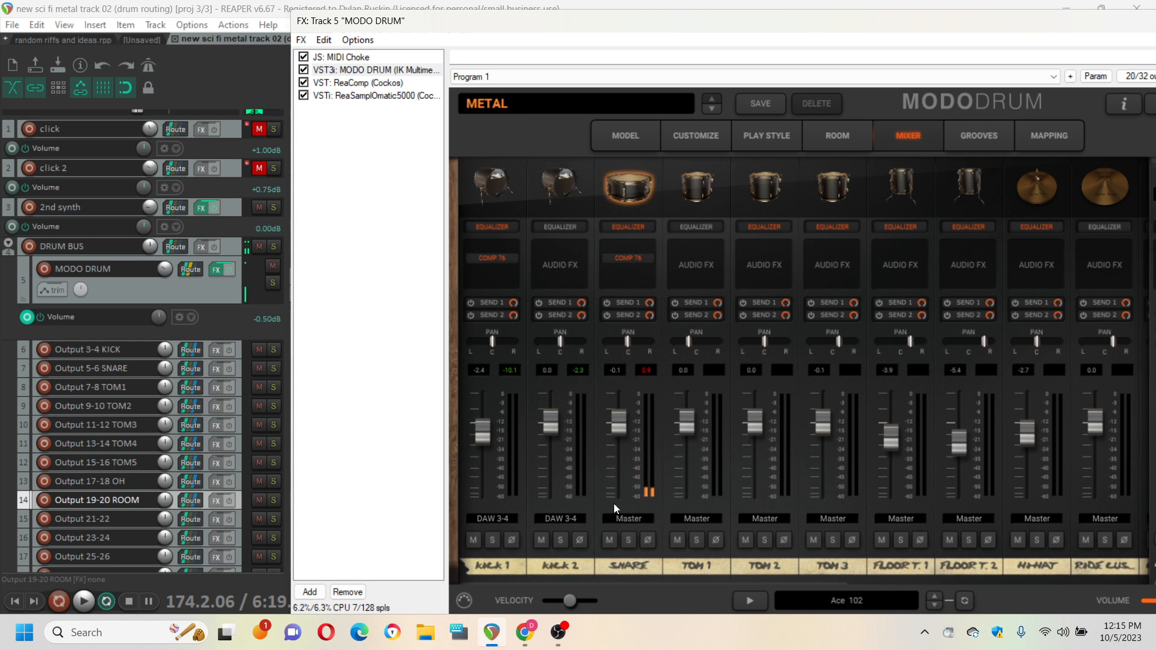
left_click(636, 519)
mouse_move(632, 563)
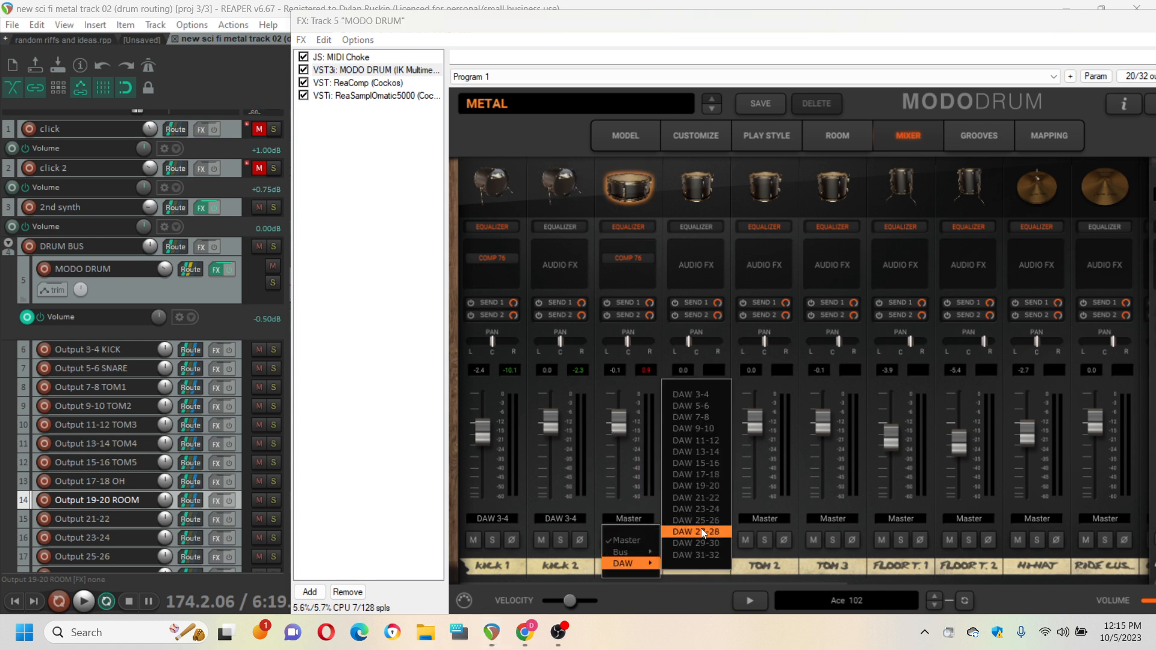
left_click(702, 406)
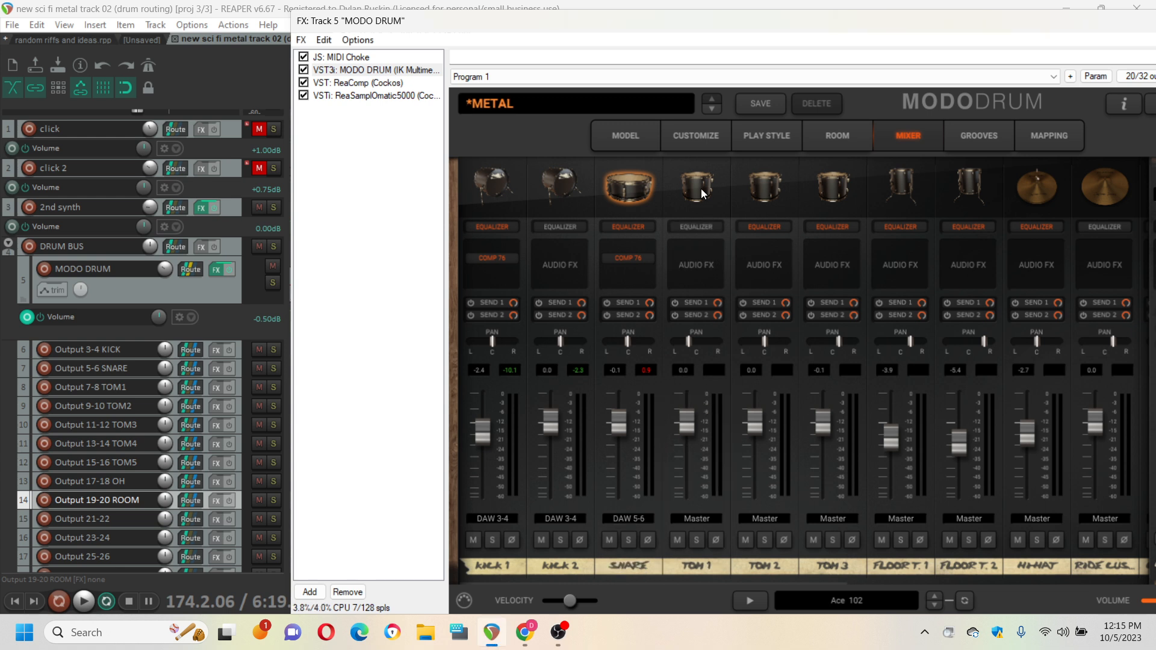
Audition the snare several times to check its routing to Output 5-6 SNARE, and close the plugin window
left_click(631, 198)
left_click(630, 199)
left_click(631, 193)
left_click(630, 193)
left_click_drag(604, 25, 420, 36)
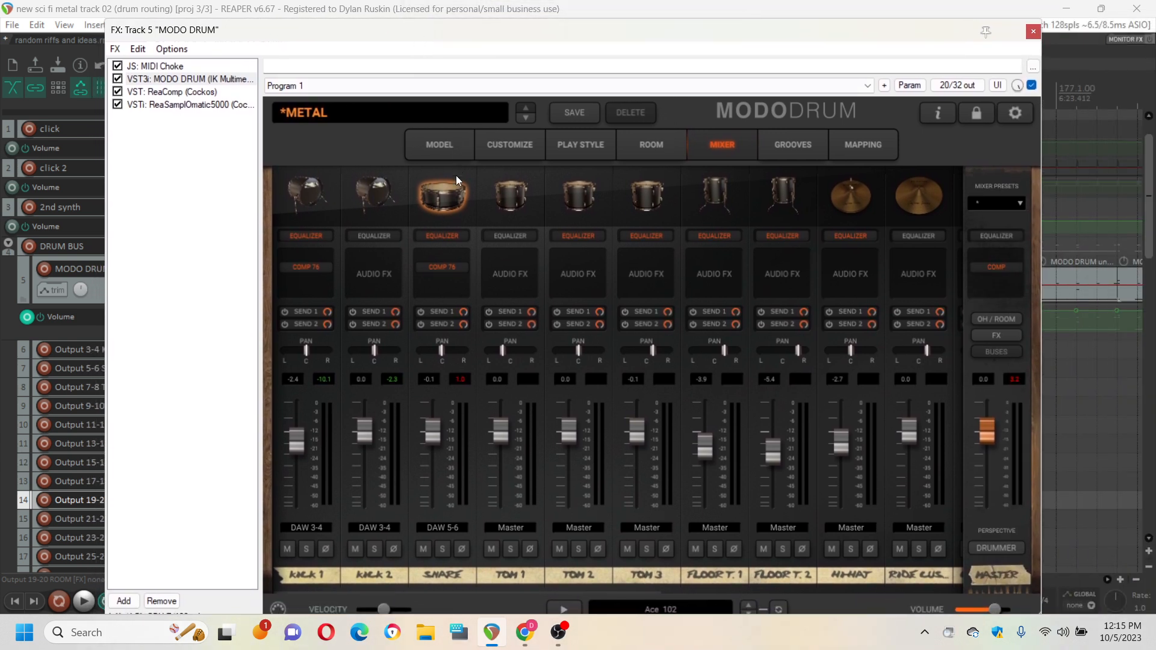
left_click(456, 197)
left_click(1033, 31)
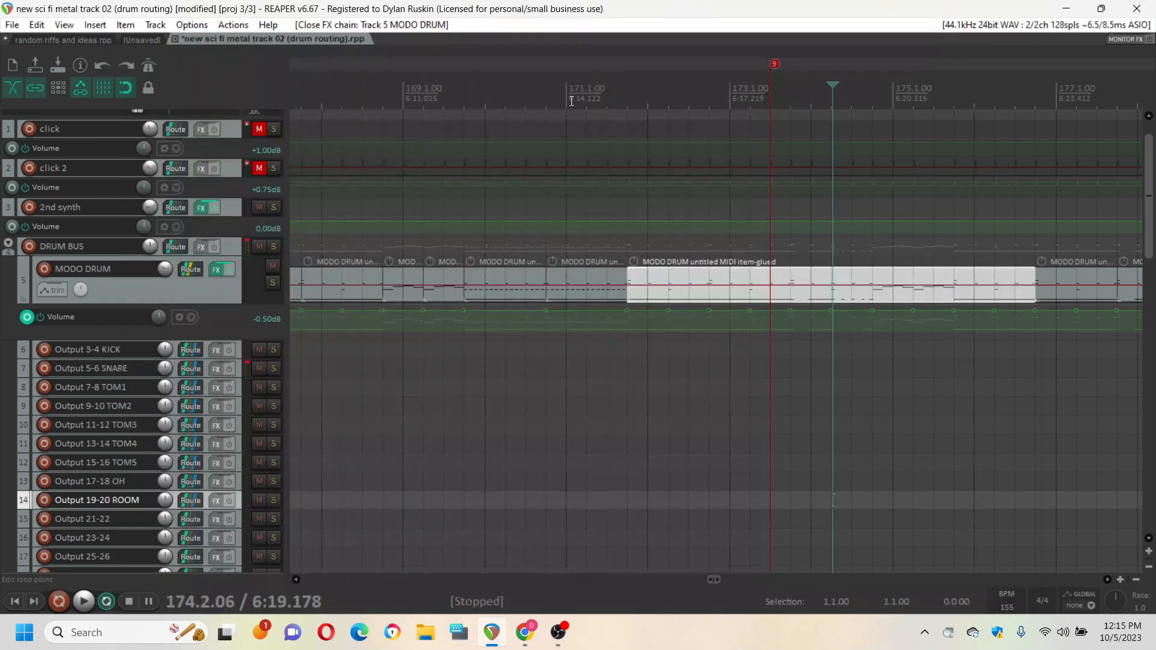
Set the time selection on the timeline from 167.2.00 to 170.3.00
left_click_drag(534, 94, 129, 189)
left_click(1067, 8)
left_click(1069, 9)
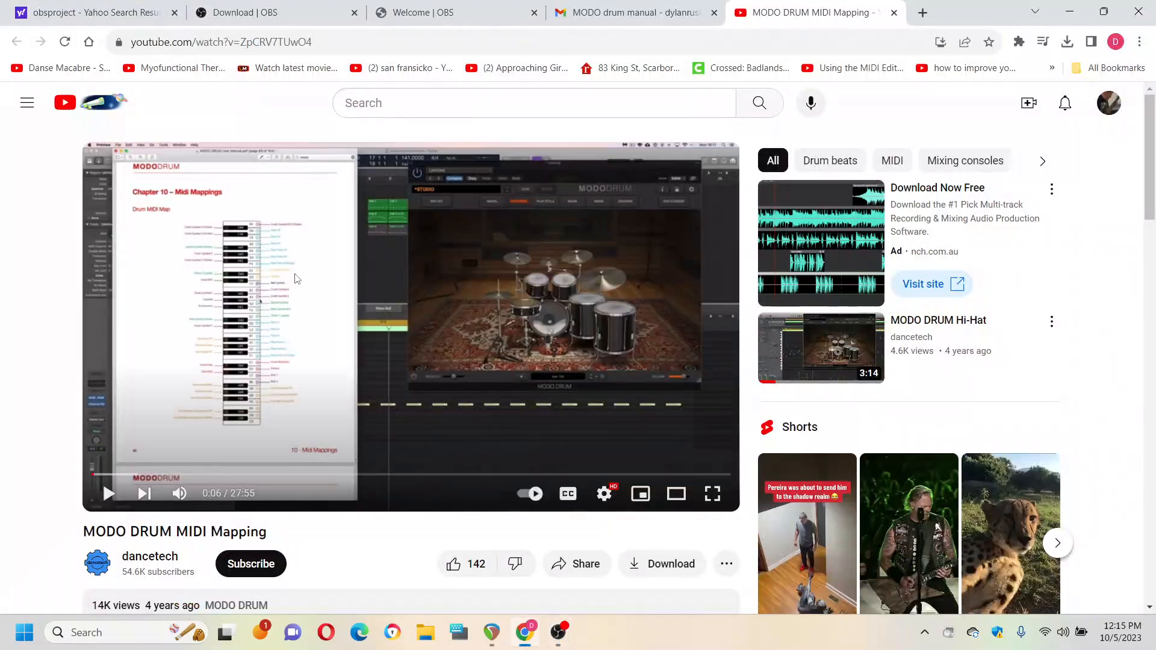
left_click(1076, 7)
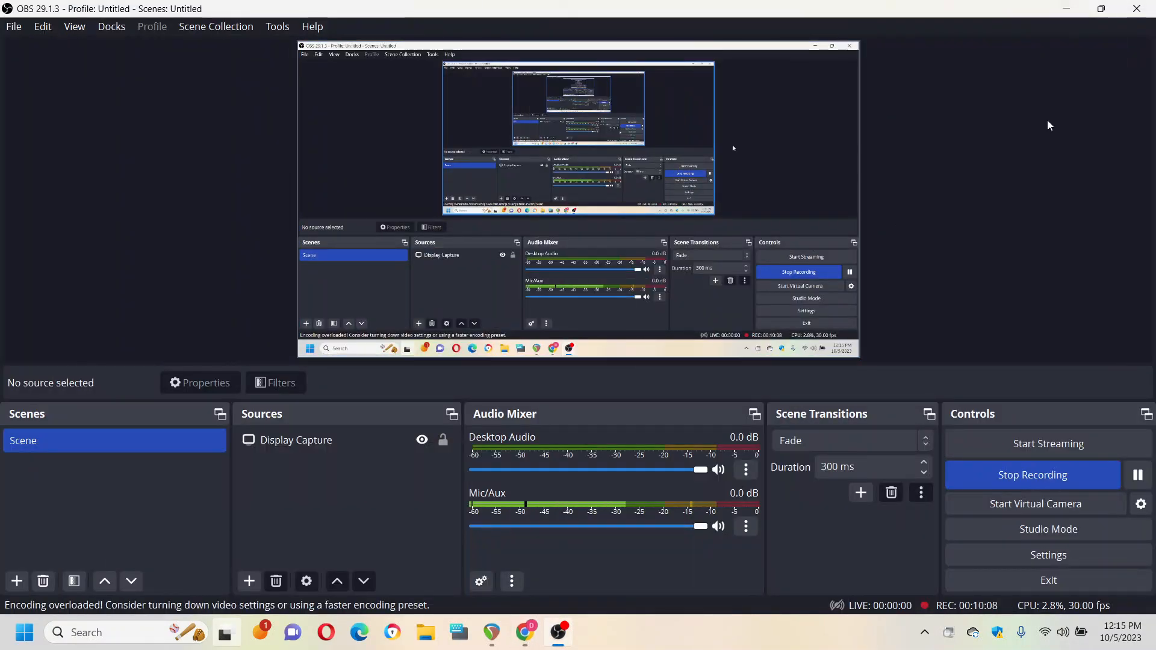
left_click(1068, 9)
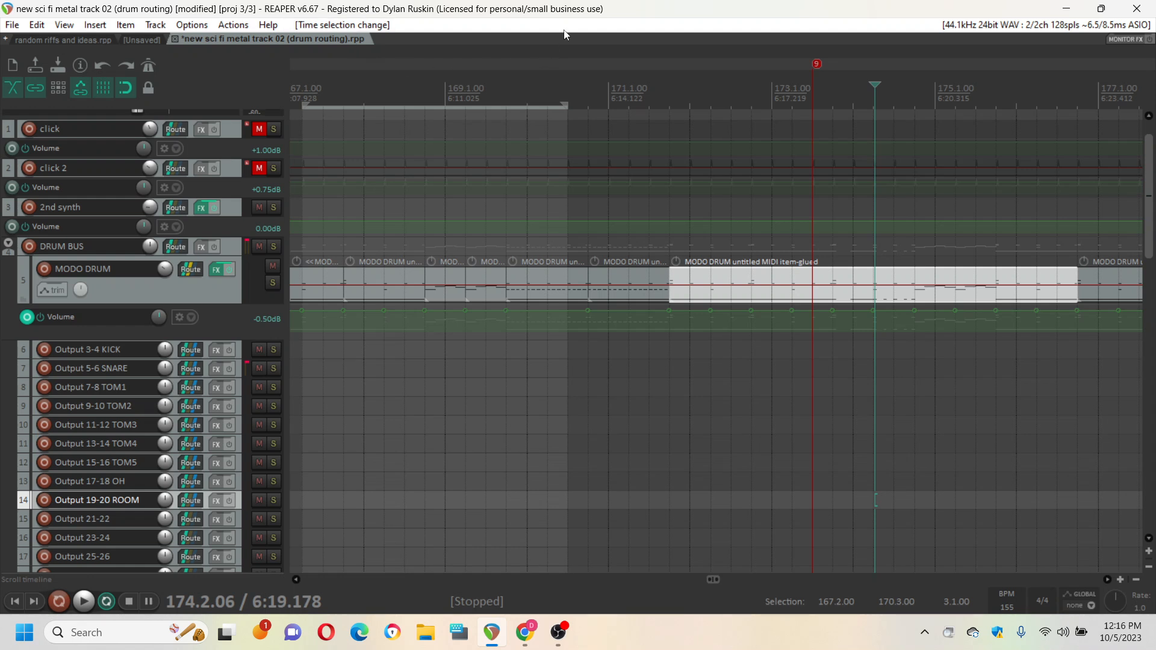
Play the drum part from 168.3.00 to check the output tracks' meters, and stop playback
left_click(413, 99)
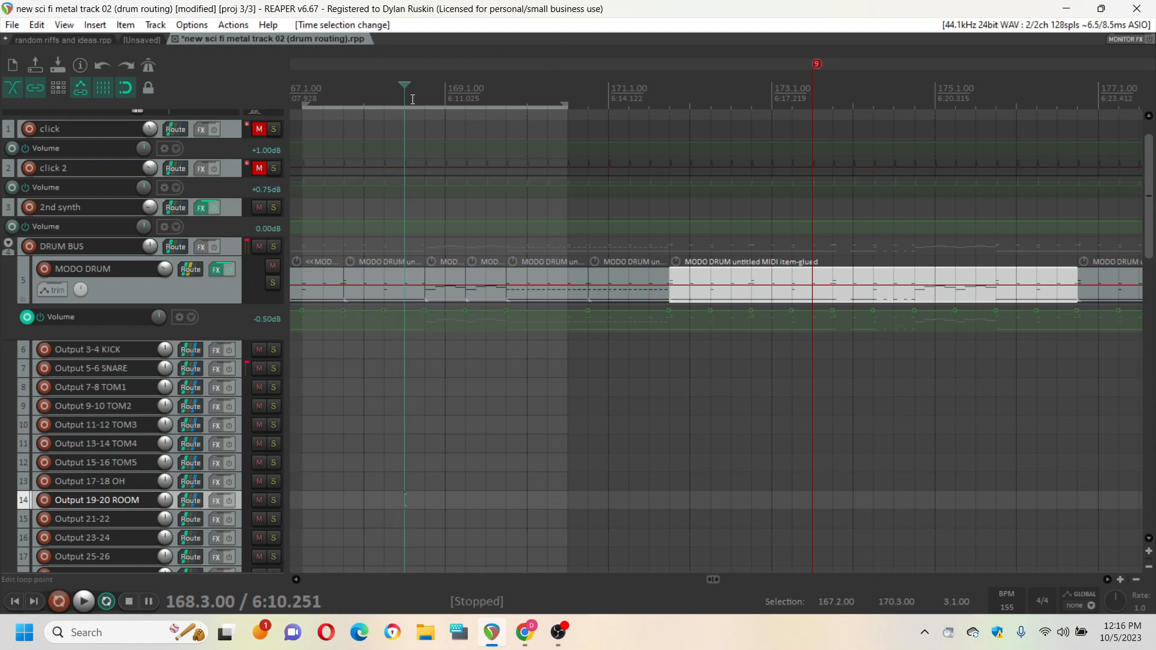
key("space")
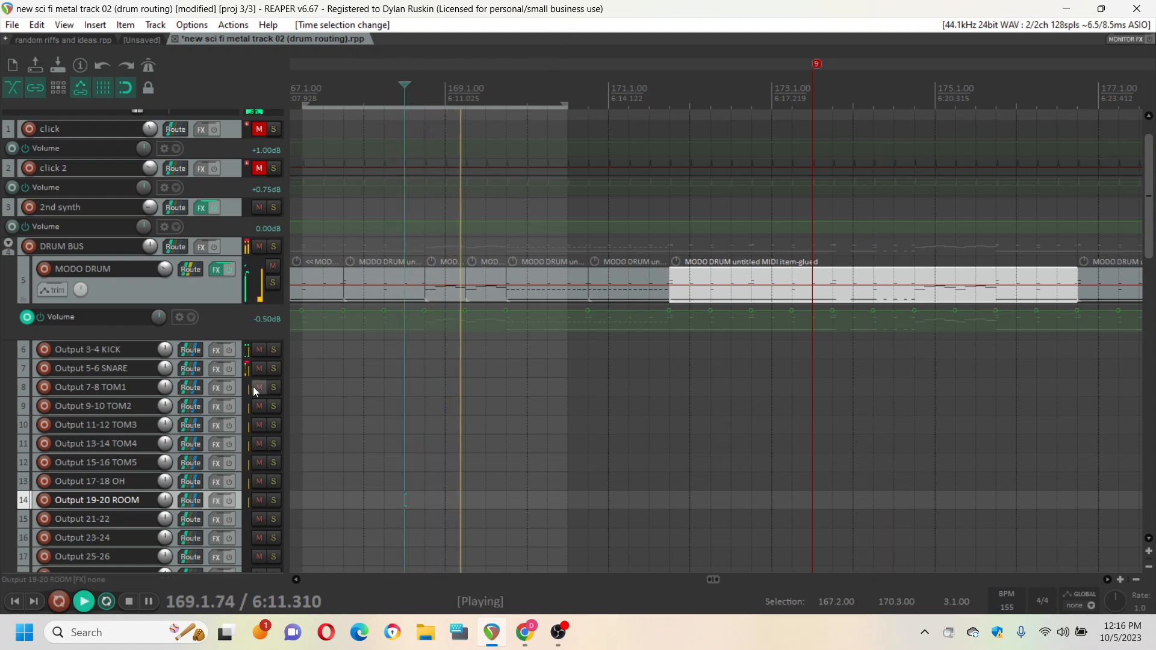
key("space")
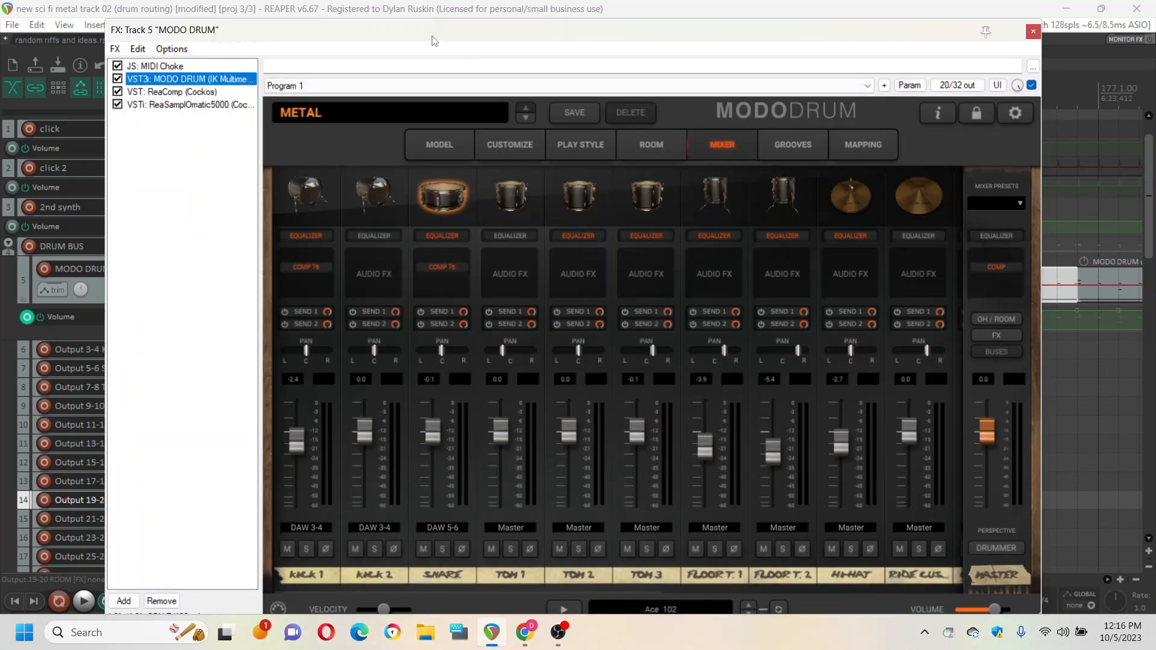
Audition Tom 1 with the track meters in view and set its channel output to DAW 7-8
left_click_drag(434, 41, 573, 34)
left_click(731, 192)
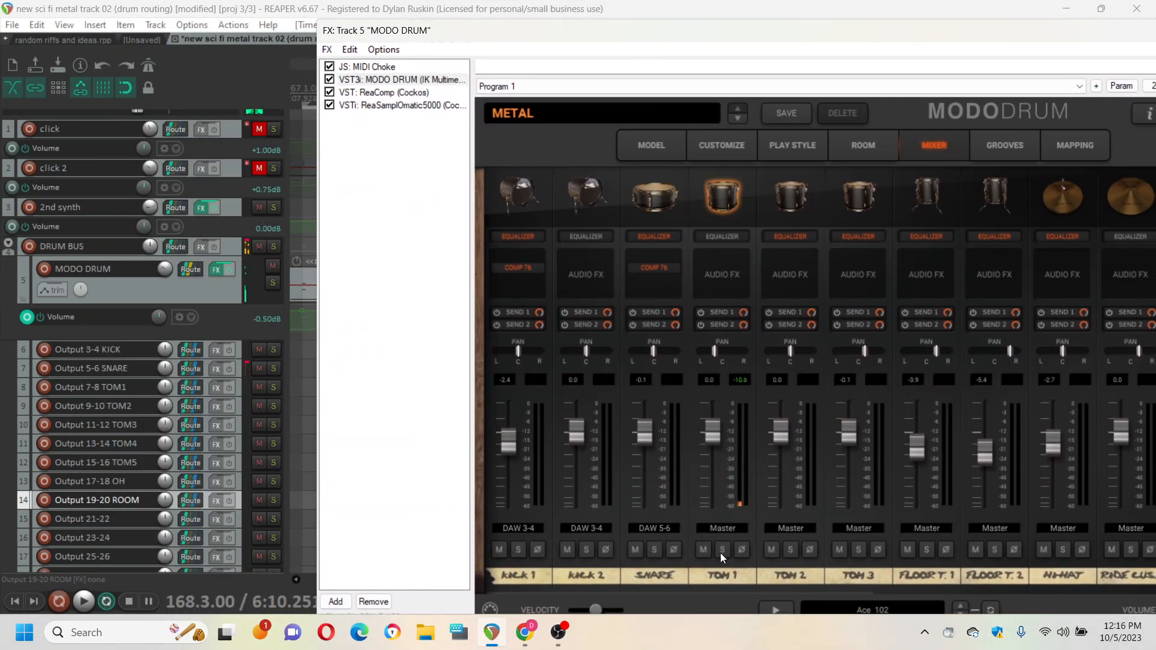
left_click(729, 528)
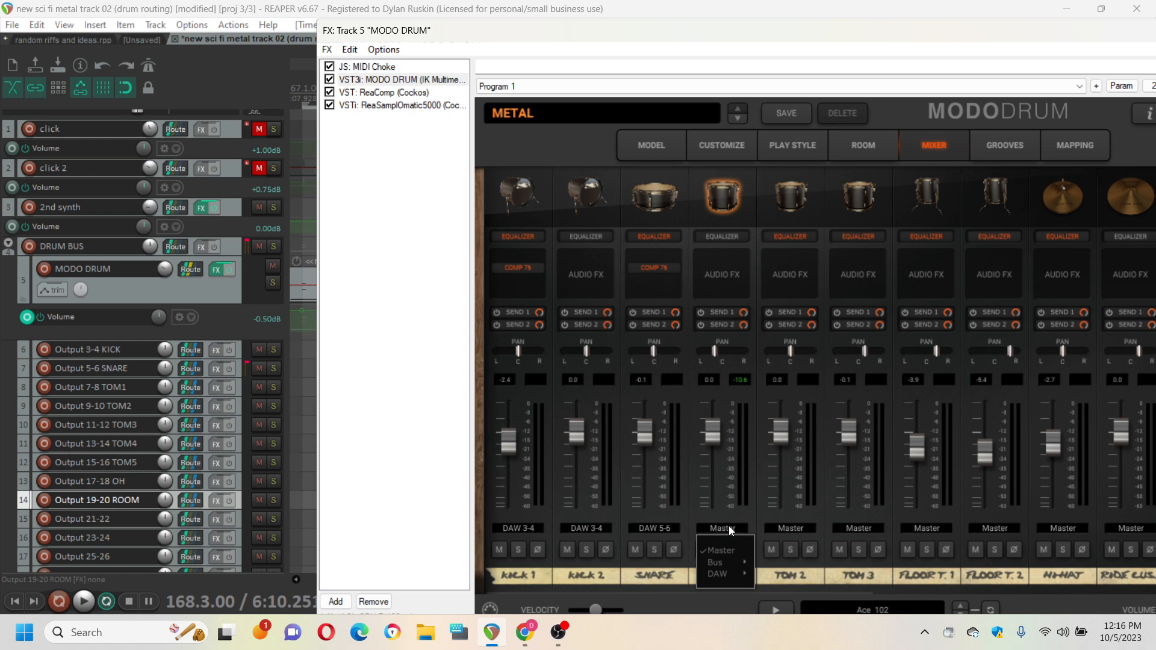
mouse_move(737, 569)
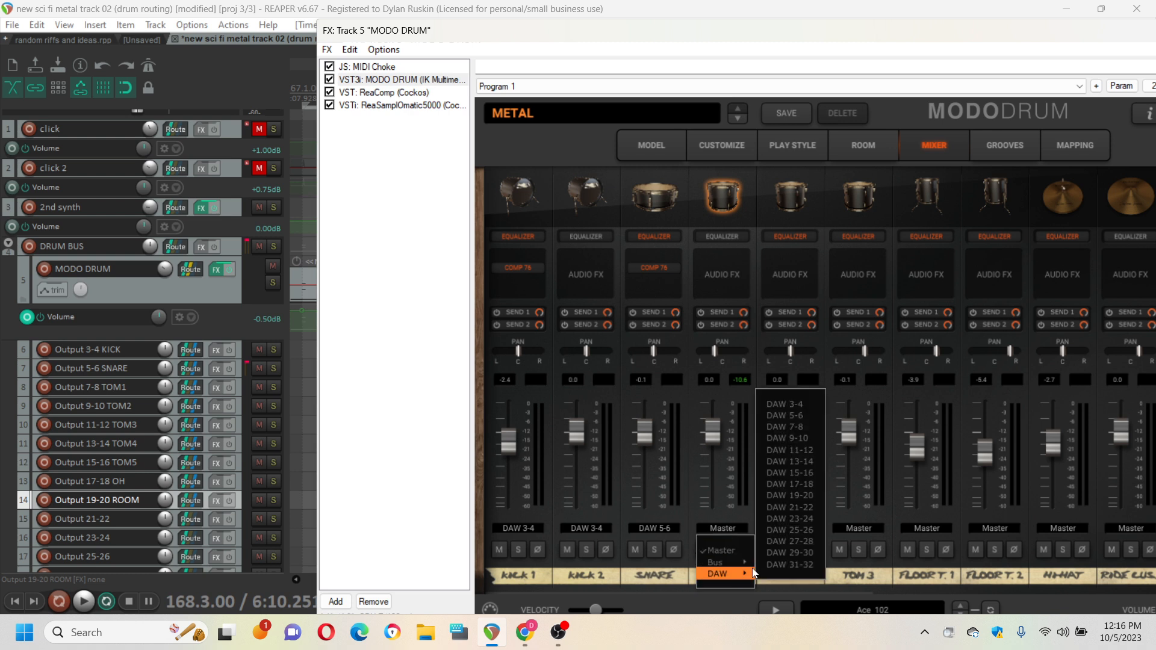
left_click(797, 430)
Set the Tom 2 channel's output to DAW 9-10 and the Tom 3 channel's output to DAW 11-12
left_click(790, 529)
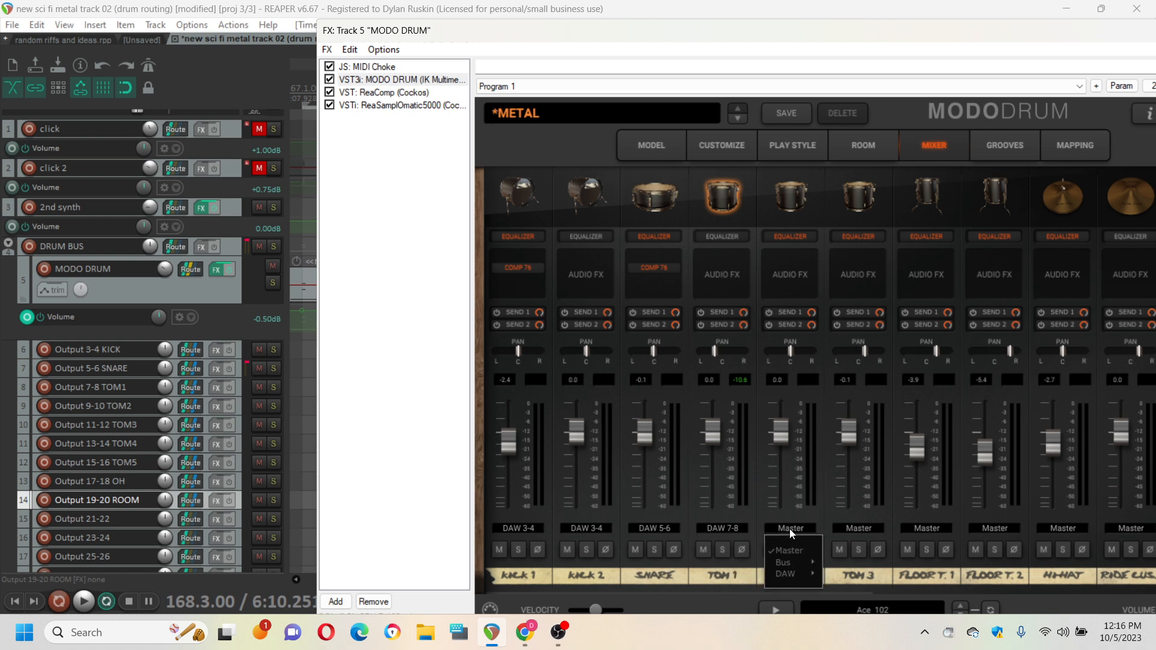
mouse_move(802, 577)
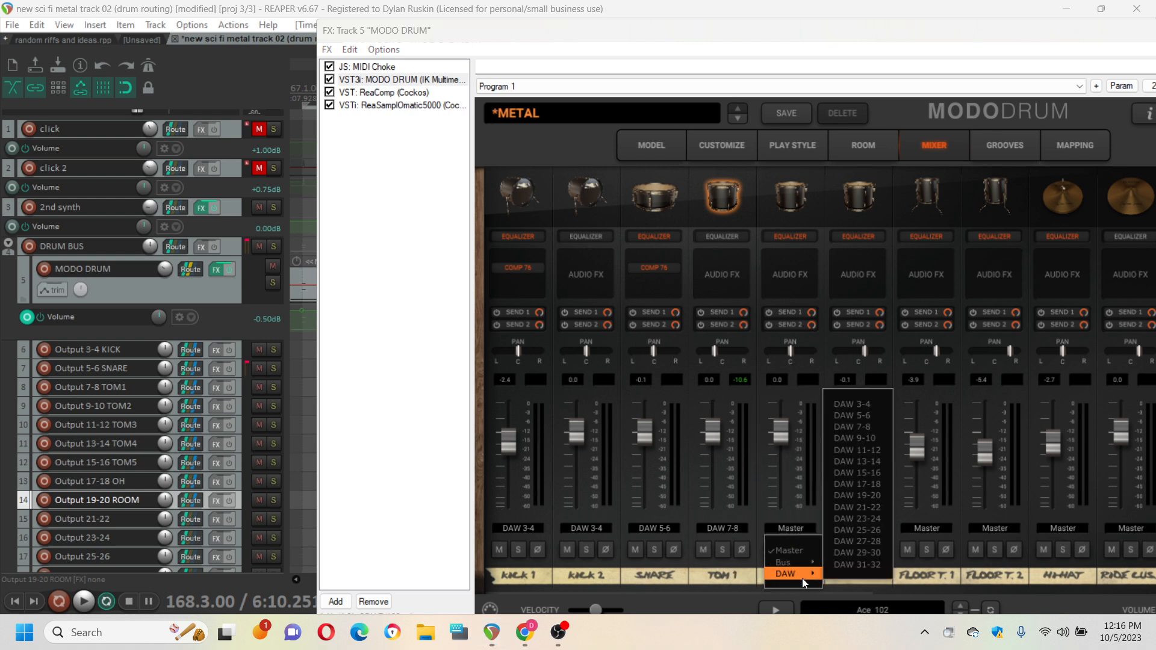
left_click(868, 439)
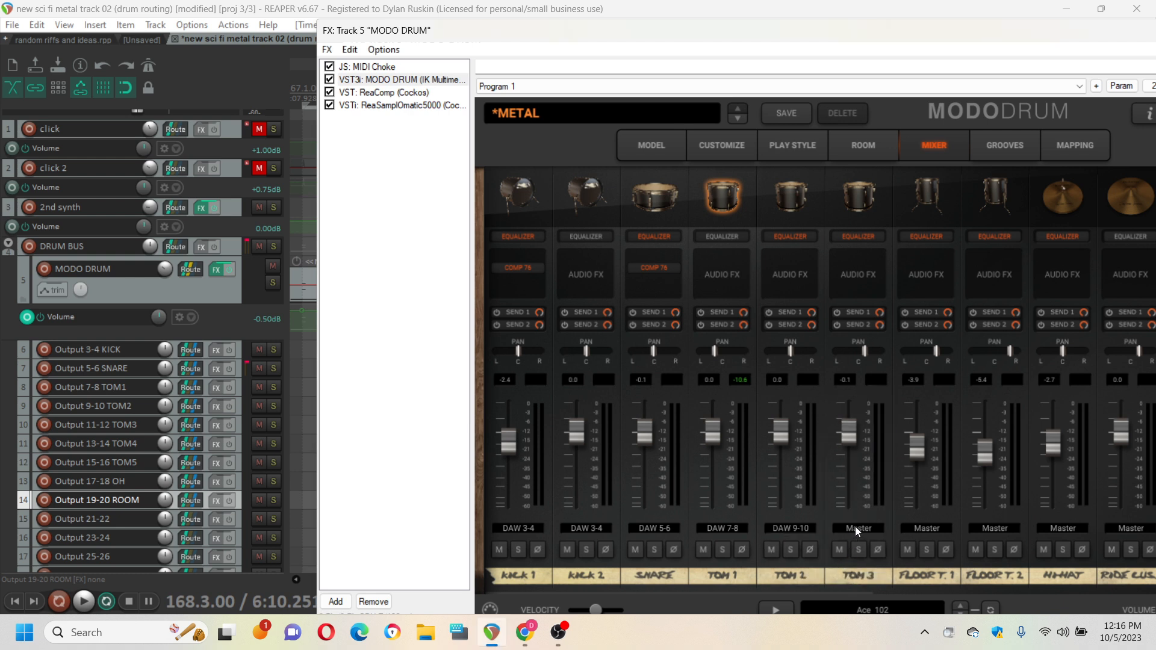
left_click(857, 528)
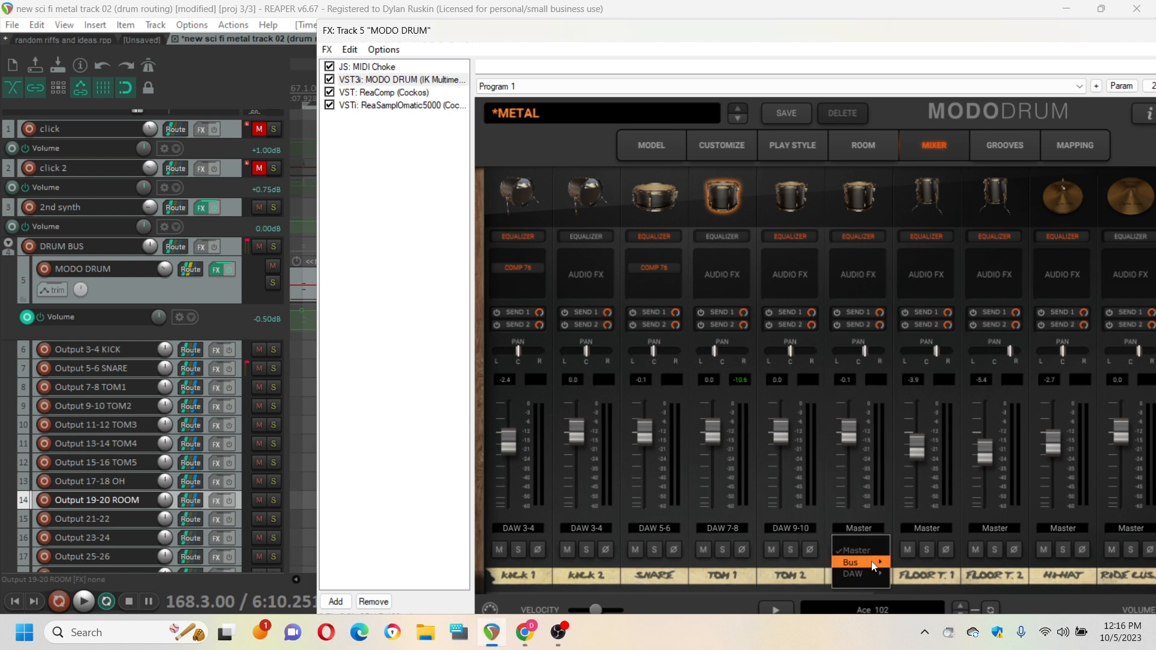
mouse_move(865, 575)
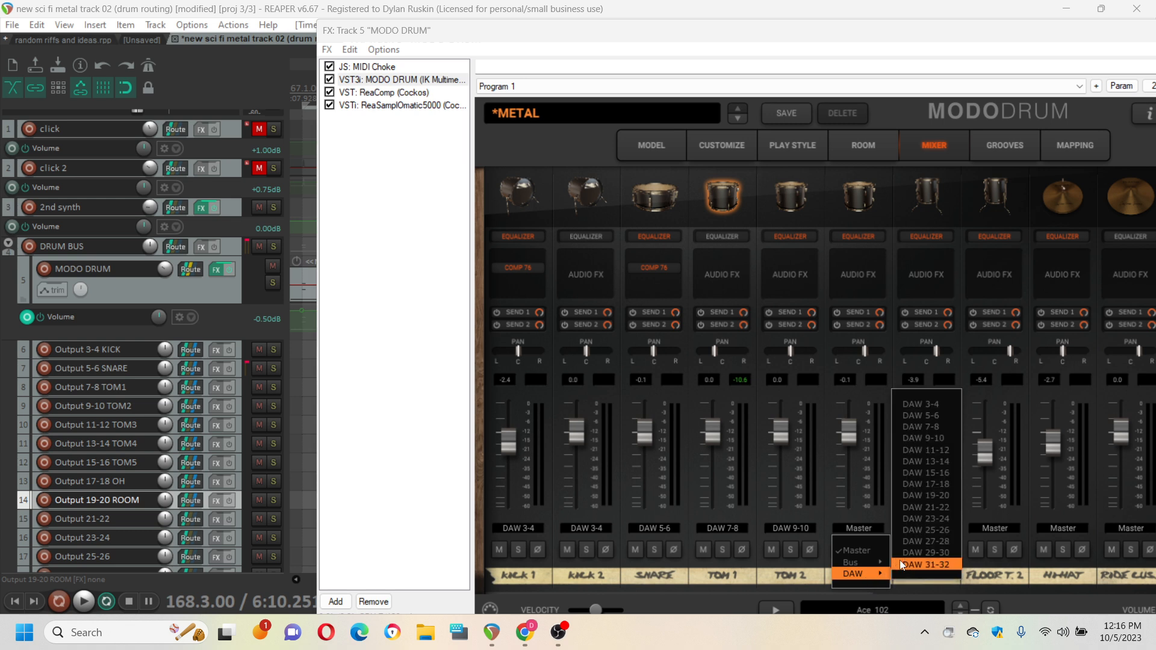
left_click(916, 447)
Set the Floor Tom 1 channel's output to DAW 13-14 and the Floor Tom 2 channel's output to DAW 15-16
left_click(928, 533)
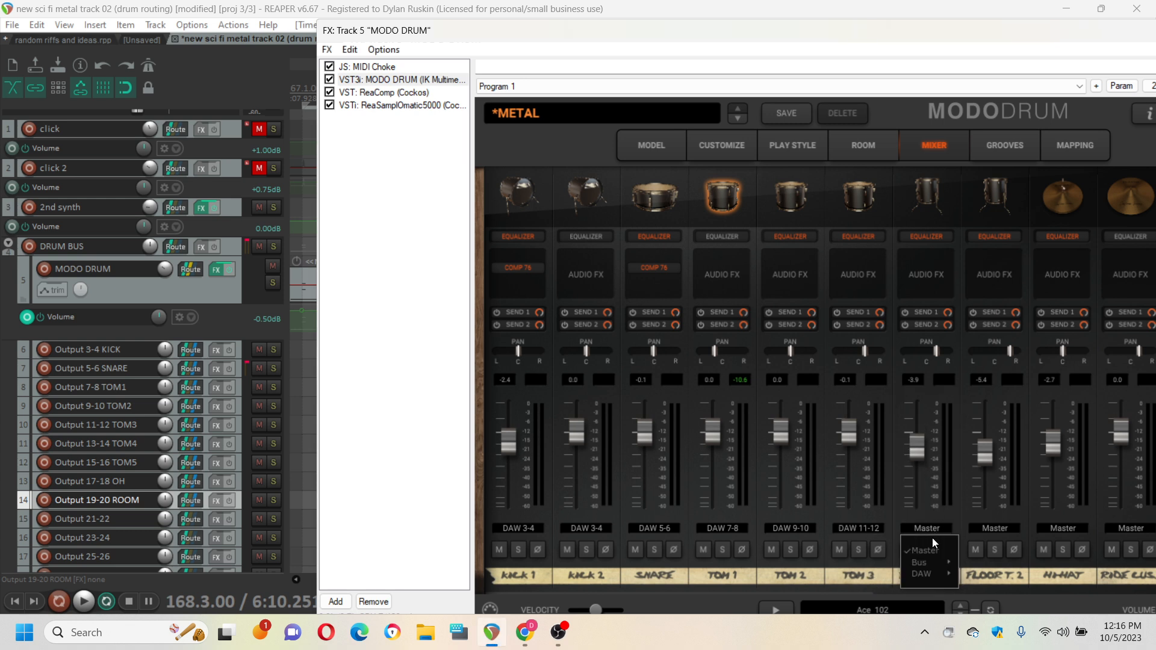
mouse_move(937, 575)
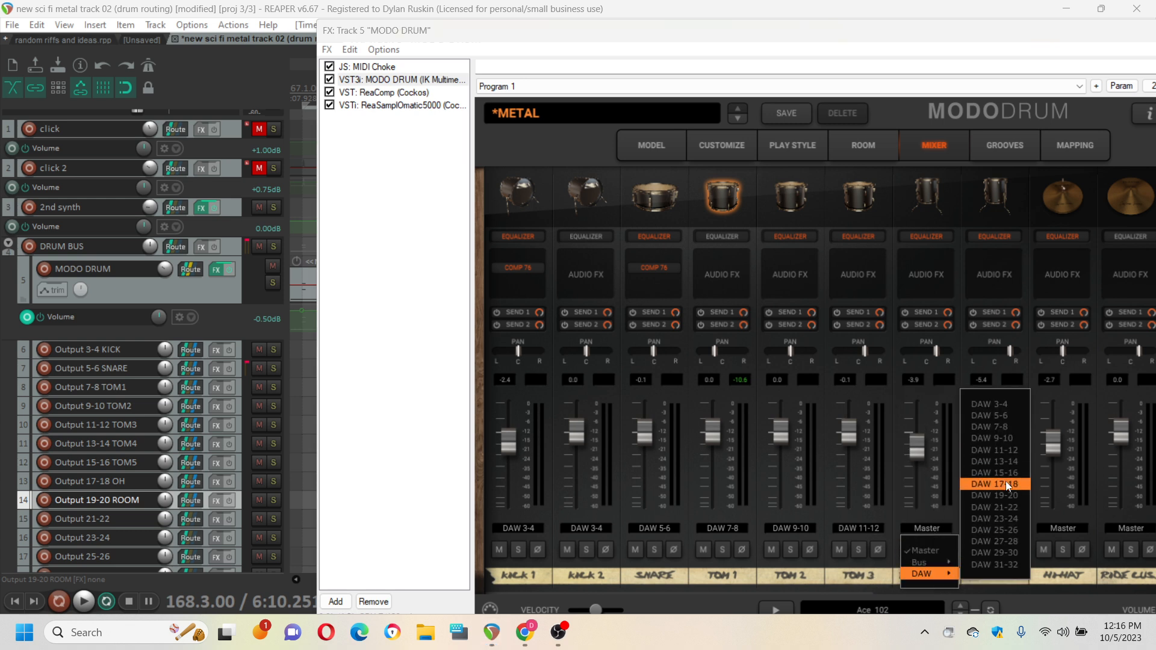
left_click(1004, 463)
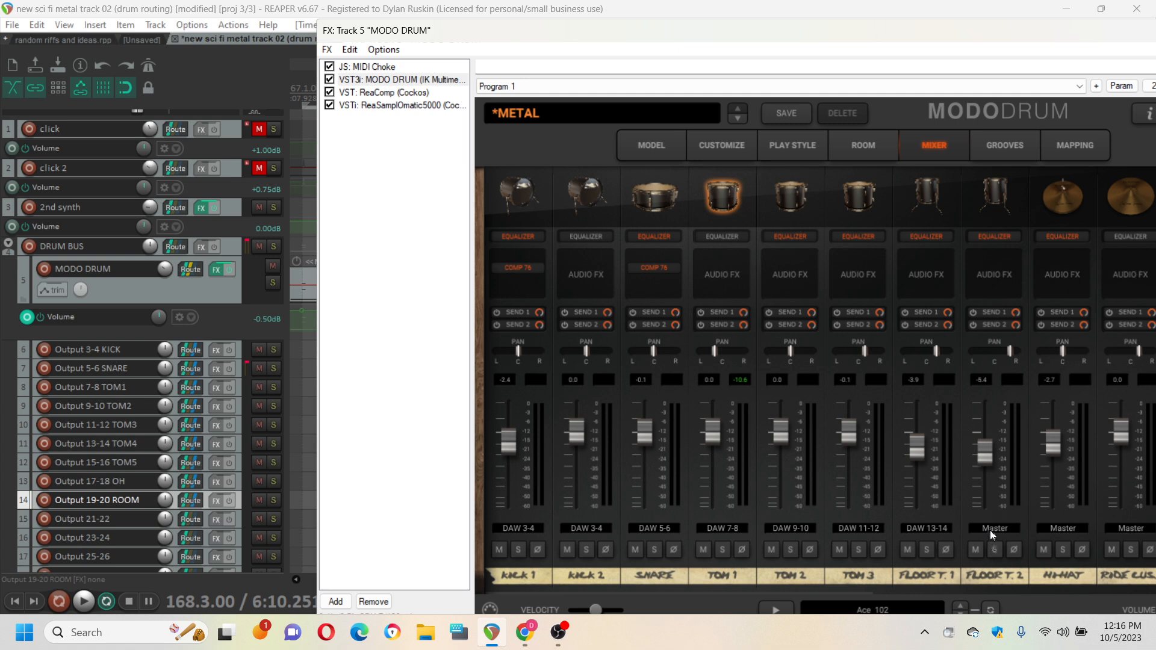
left_click(992, 528)
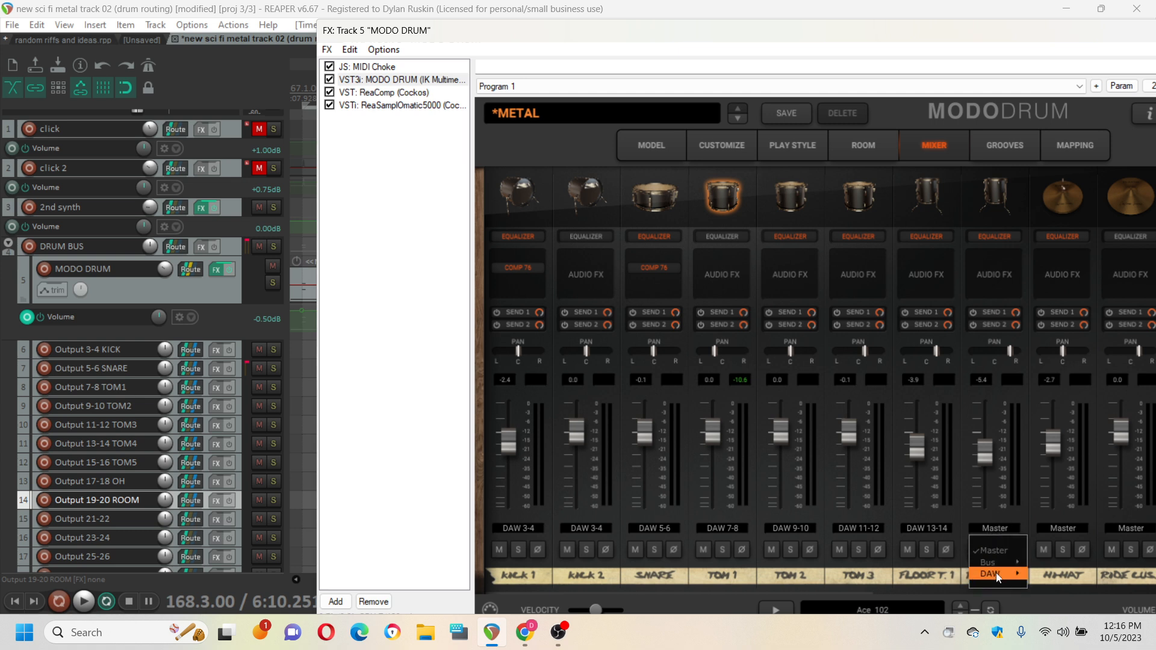
mouse_move(1004, 579)
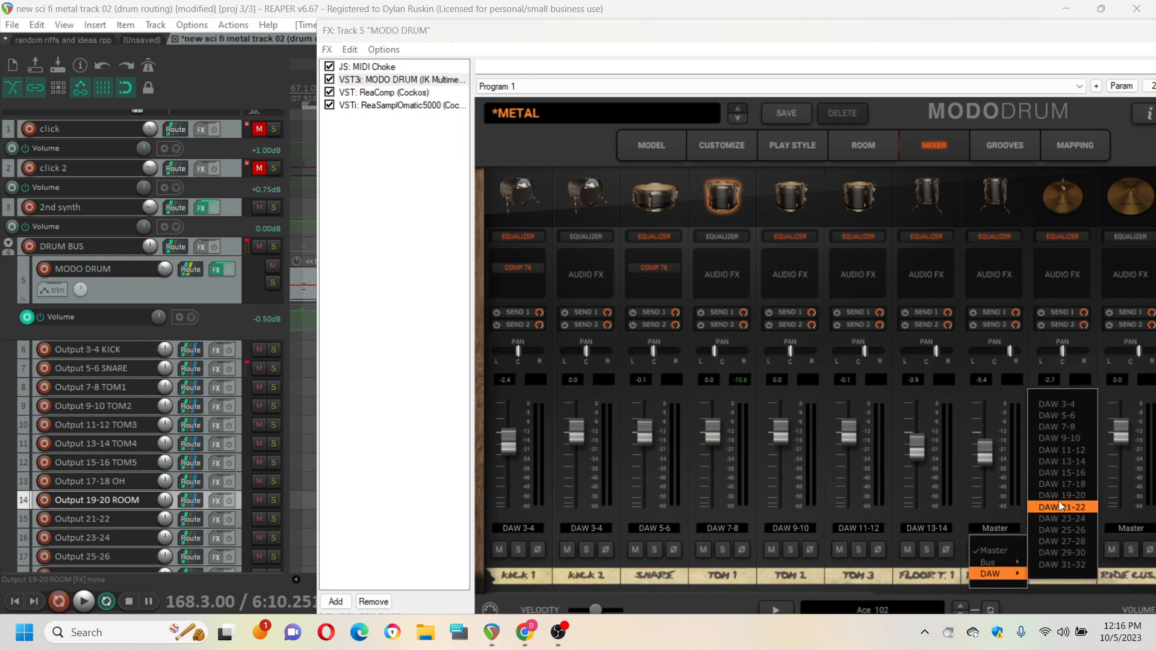
left_click(1061, 473)
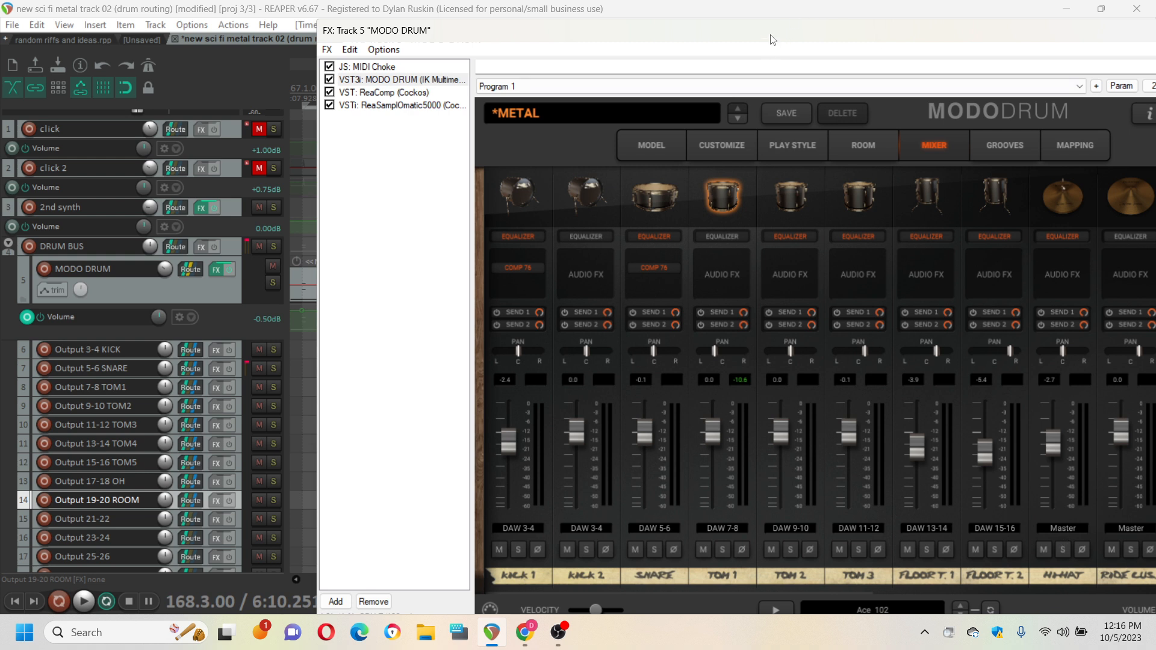
Set the outputs of both the Hi-Hat and Ride channels to DAW 17-18
left_click_drag(771, 37, 661, 29)
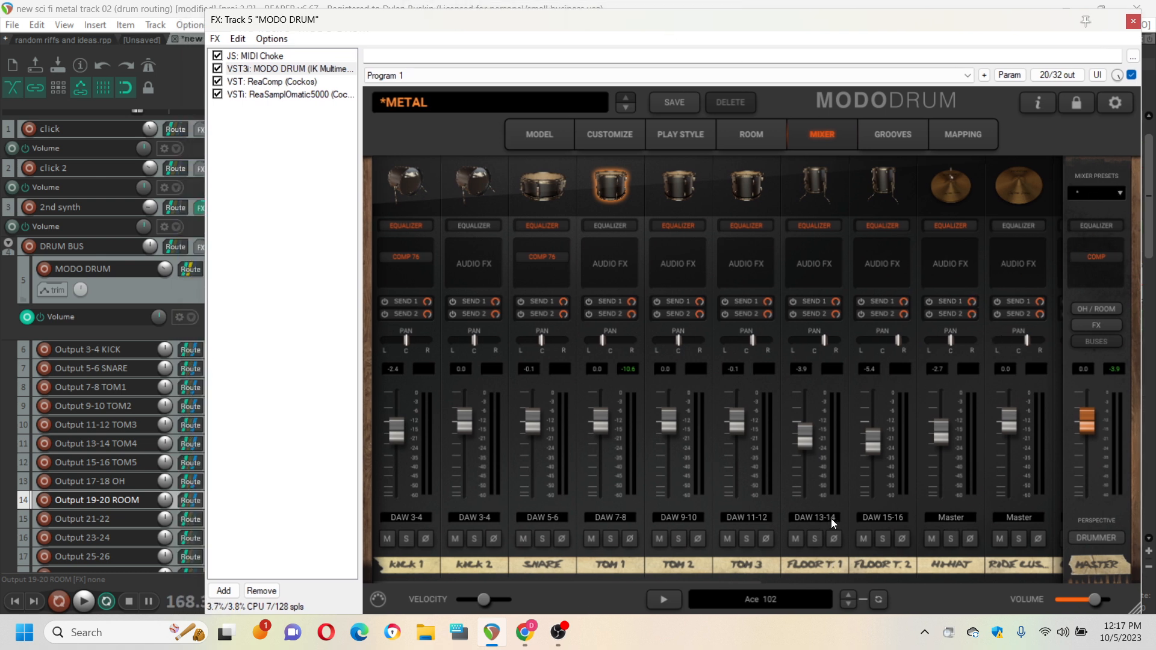
left_click(957, 516)
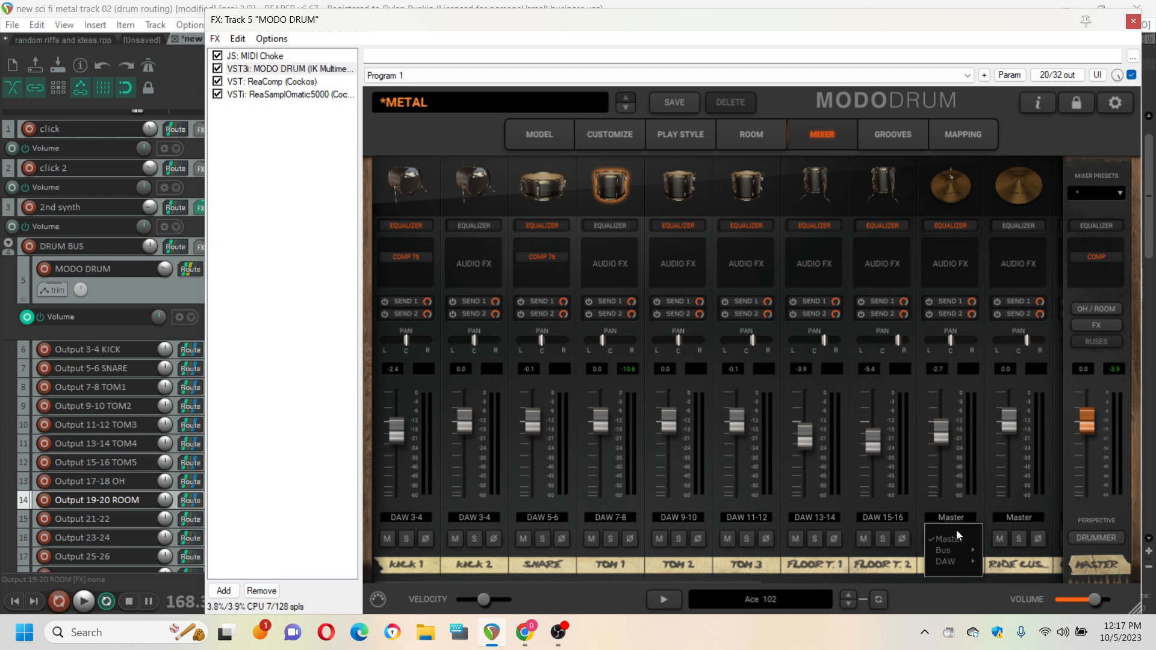
mouse_move(960, 566)
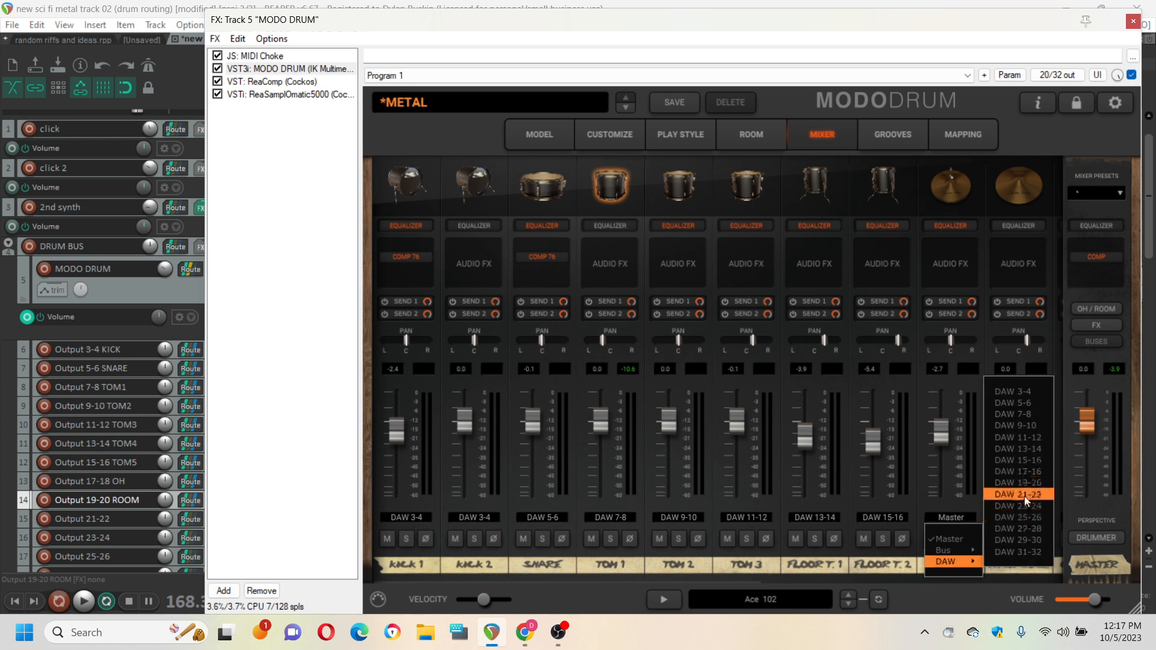
left_click(1032, 472)
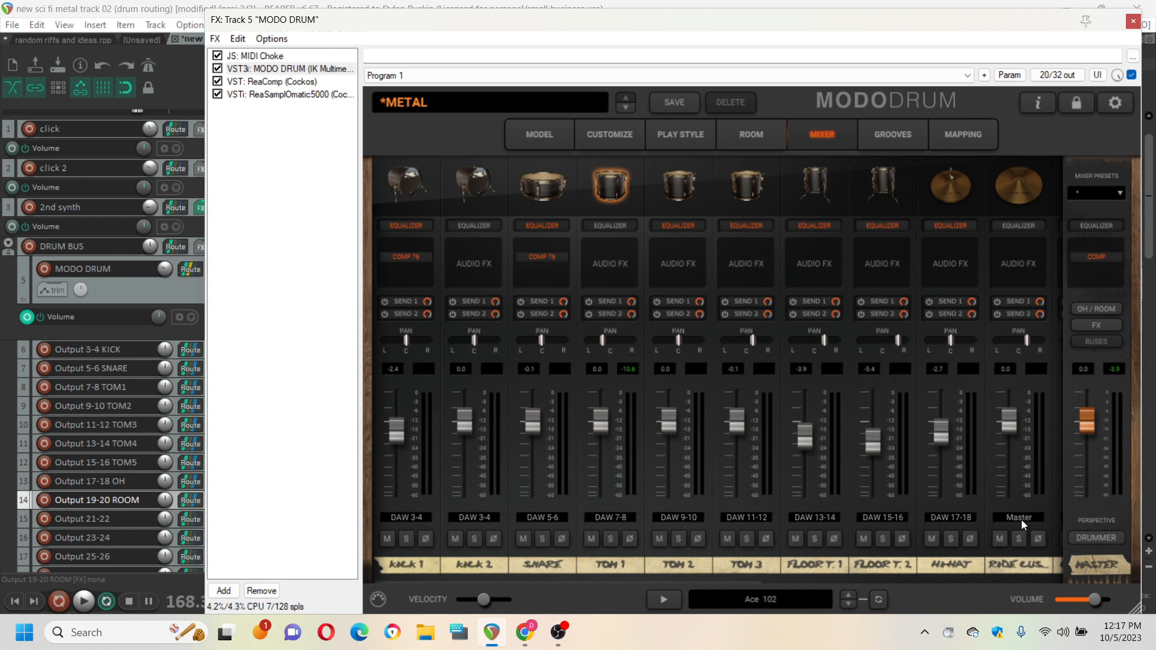
left_click(1021, 520)
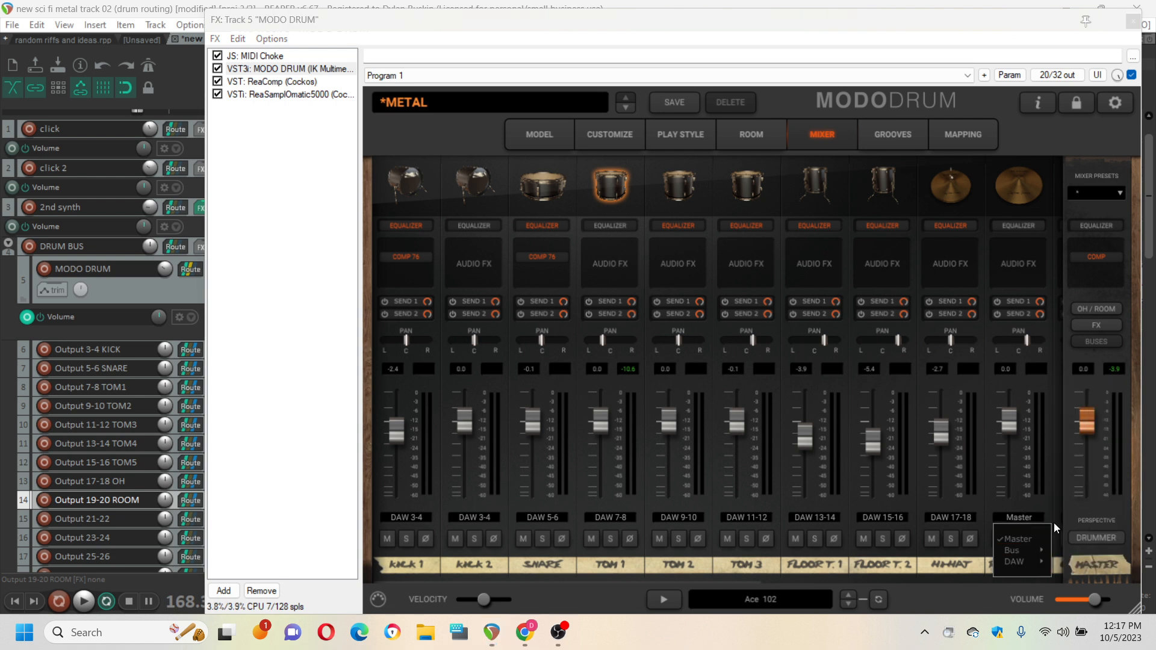
mouse_move(1032, 563)
left_click(1089, 474)
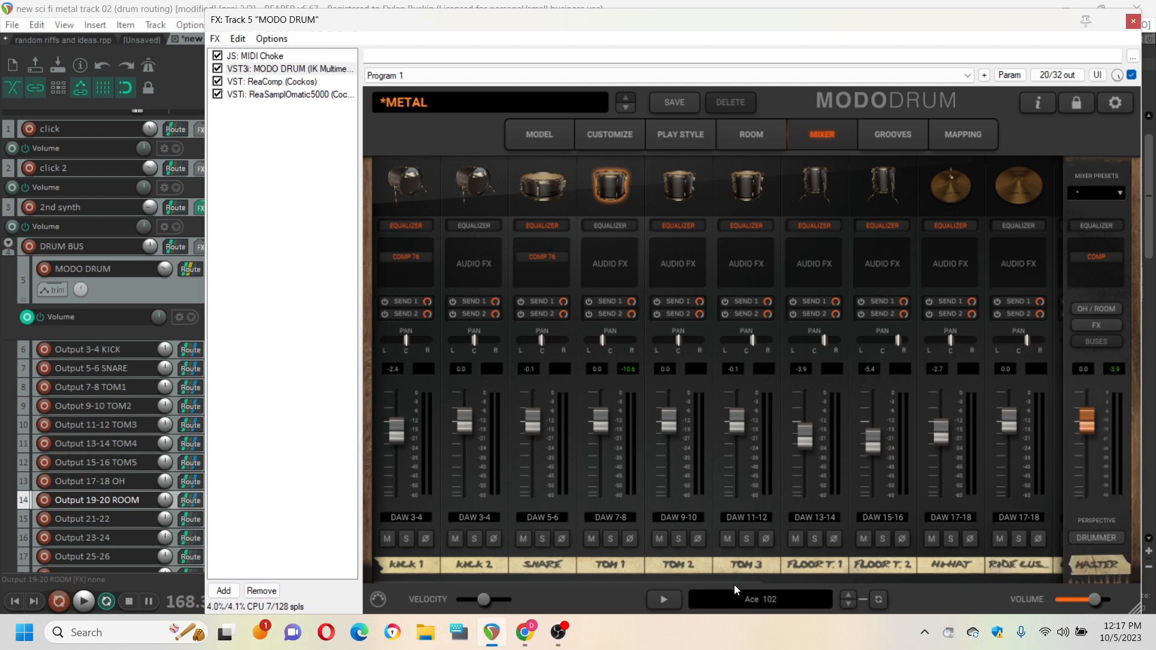
Audition the Crash 17 and Ride cymbals, and move the plugin window clear of the track meters to compare their routing
left_click_drag(736, 583, 1015, 579)
left_click(553, 189)
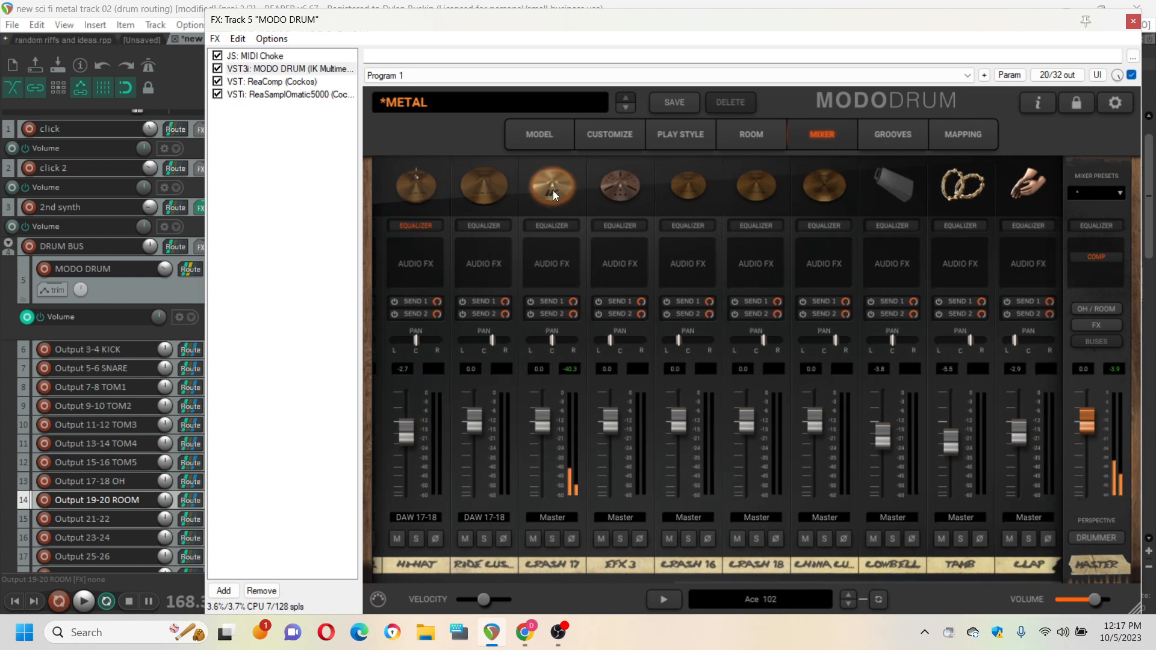
left_click(507, 187)
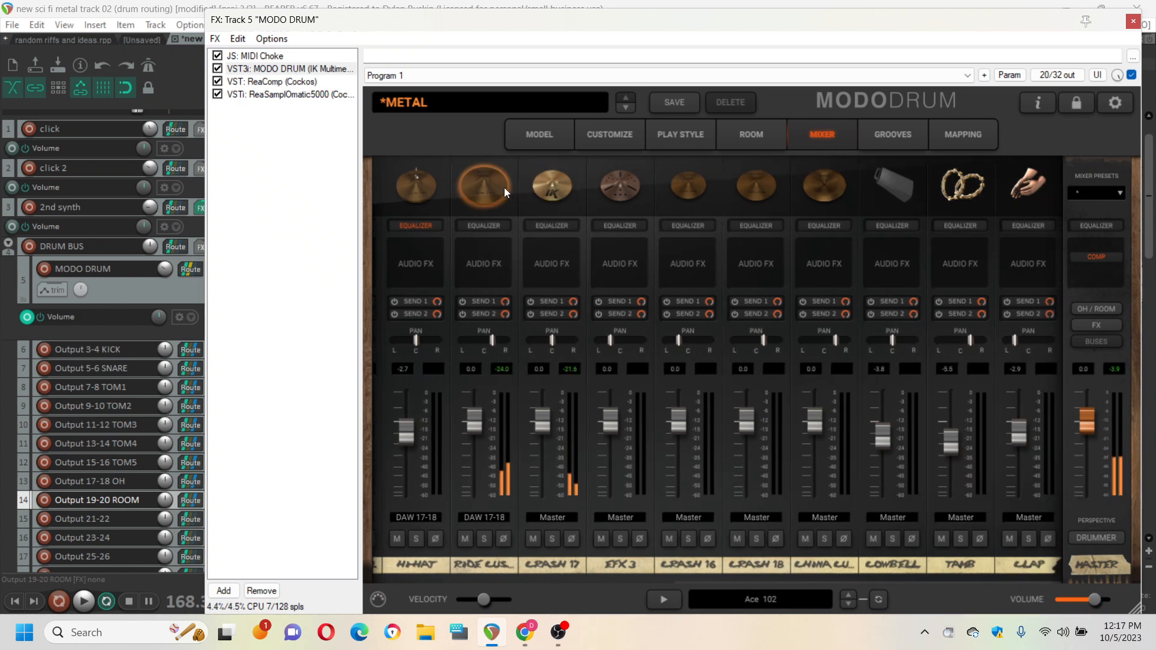
left_click(559, 191)
left_click_drag(510, 20, 562, 20)
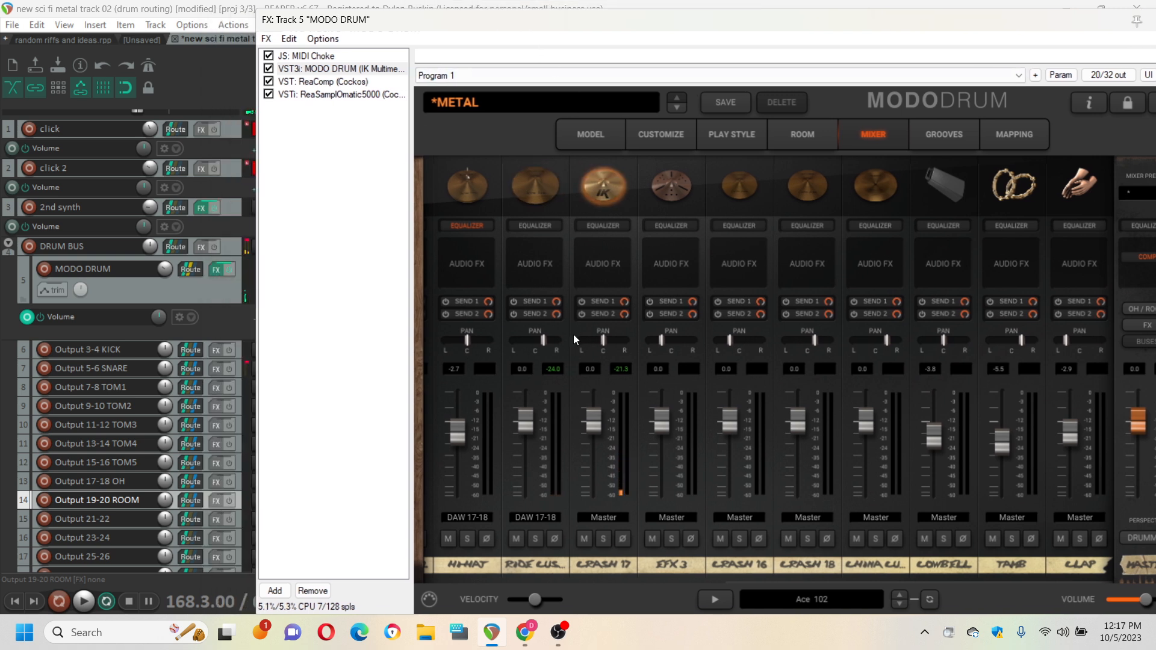
Audition the Ride and Crash 17 cymbals again with the Output 17-18 OH and MODO DRUM track meters in view
left_click(614, 190)
left_click_drag(576, 29, 619, 28)
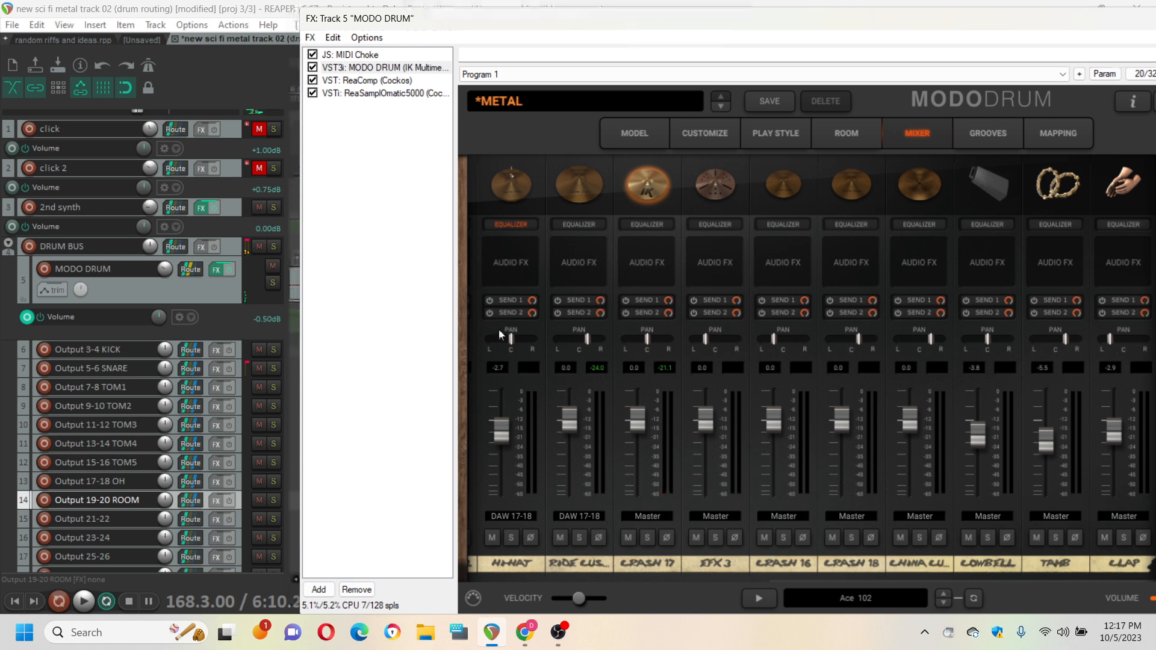
left_click(569, 197)
left_click(571, 197)
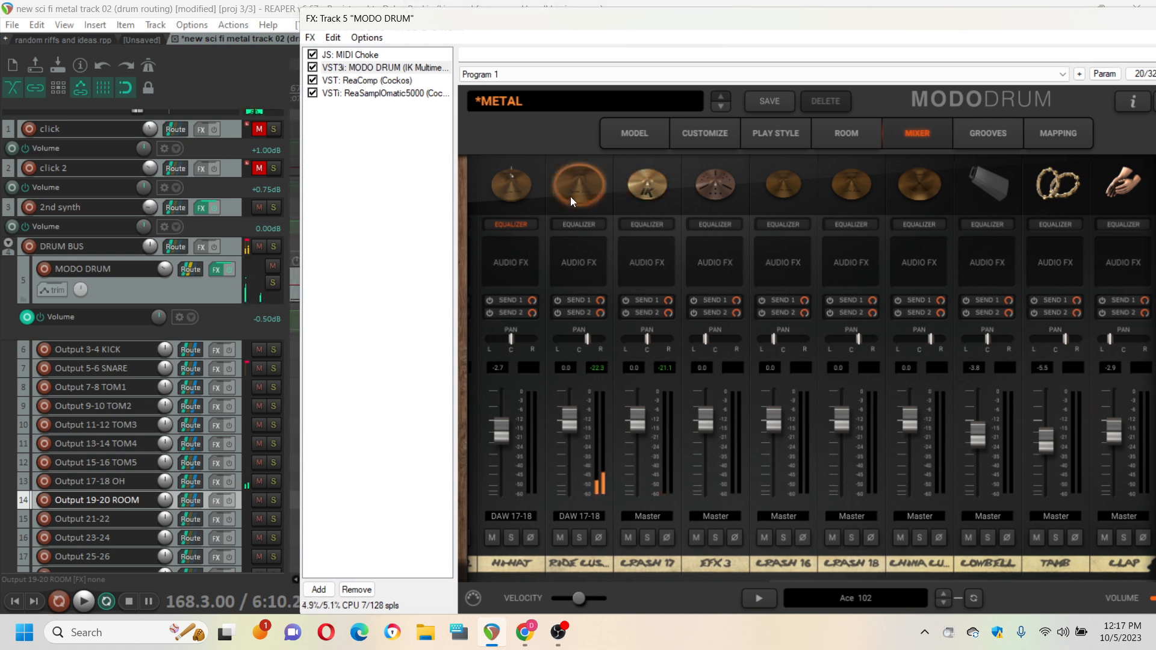
left_click(571, 197)
left_click(571, 197)
left_click(632, 191)
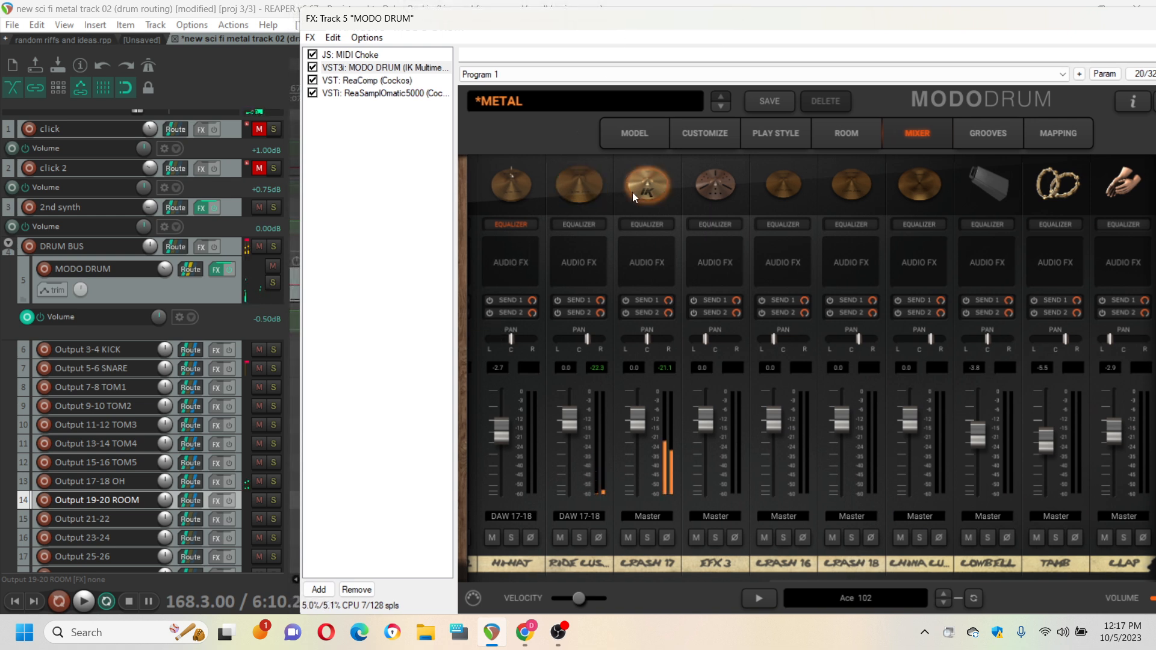
Set the outputs of the Crash 17 and EFX 3 channels to DAW 17-18
left_click(654, 516)
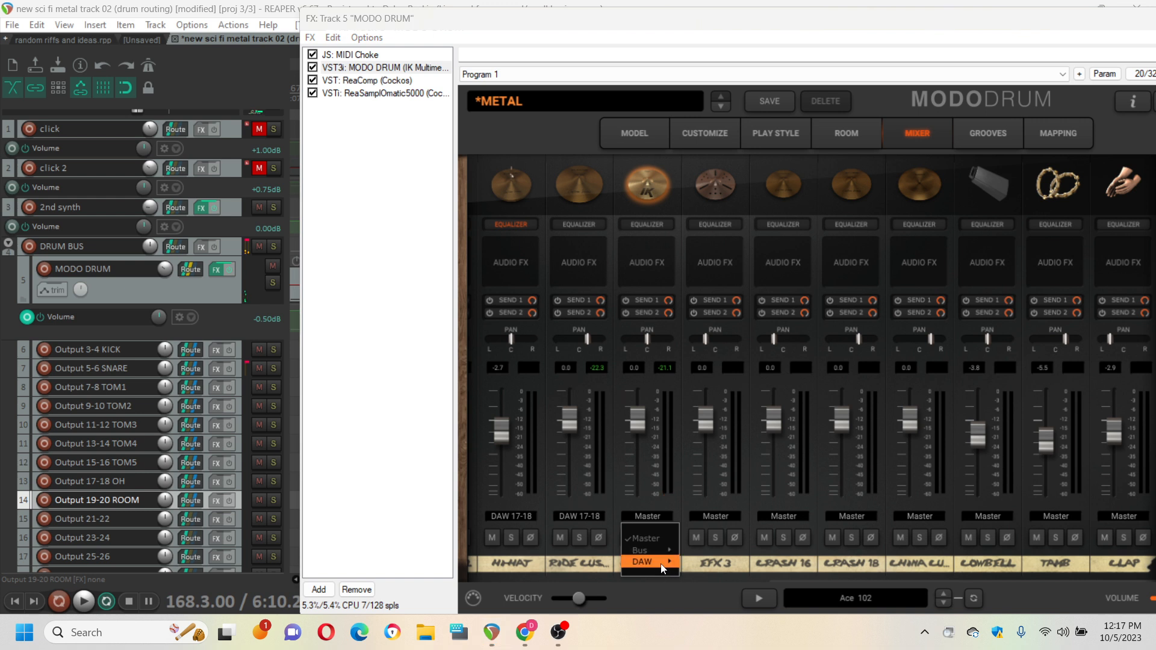
mouse_move(662, 561)
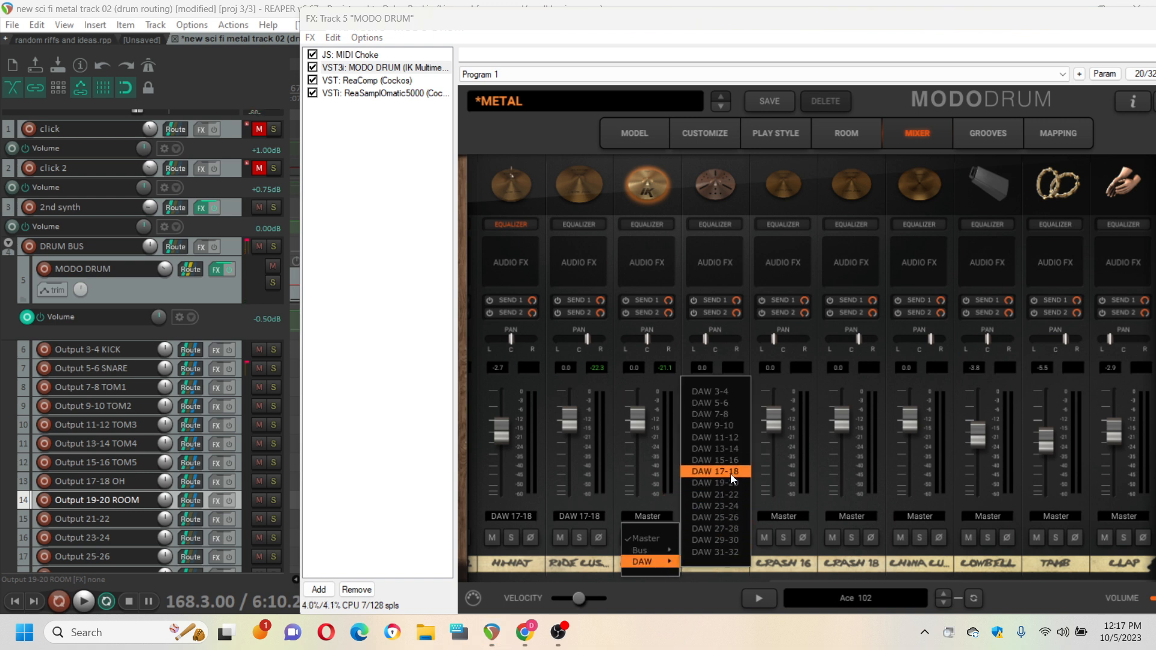
left_click(717, 472)
left_click(724, 518)
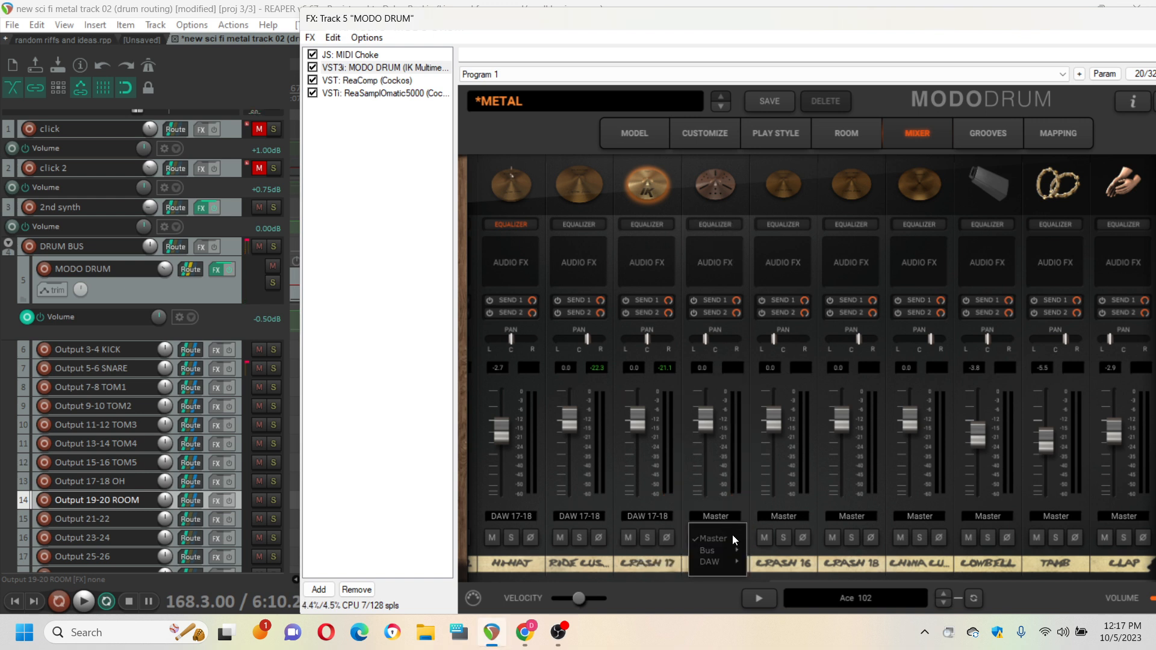
mouse_move(730, 563)
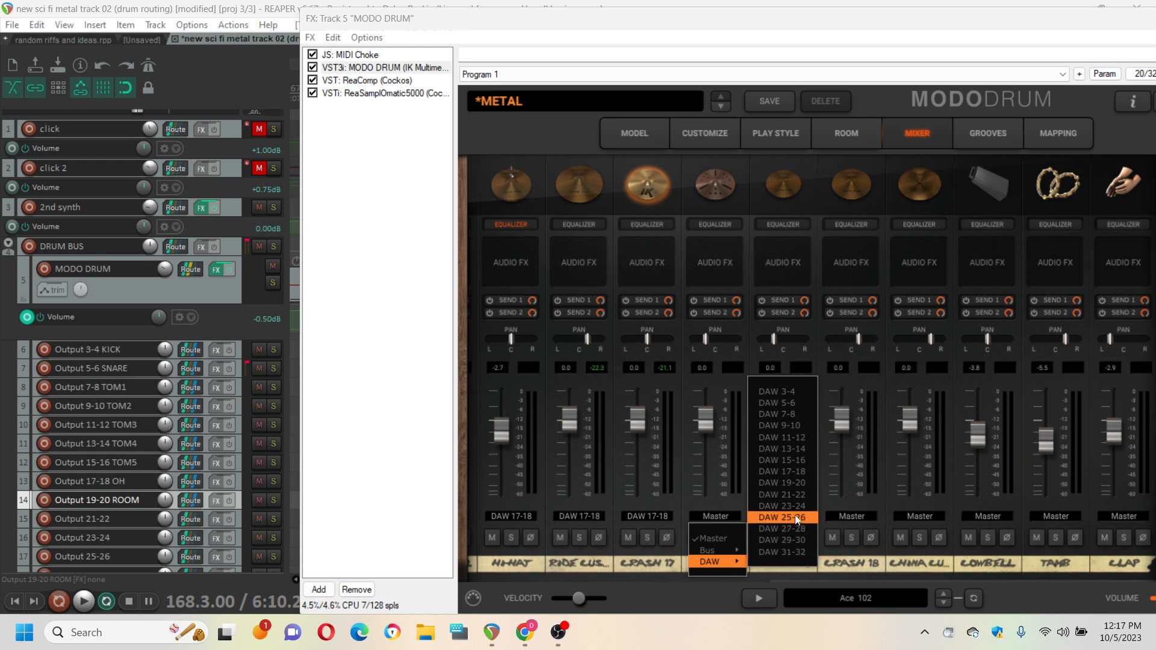
left_click(795, 473)
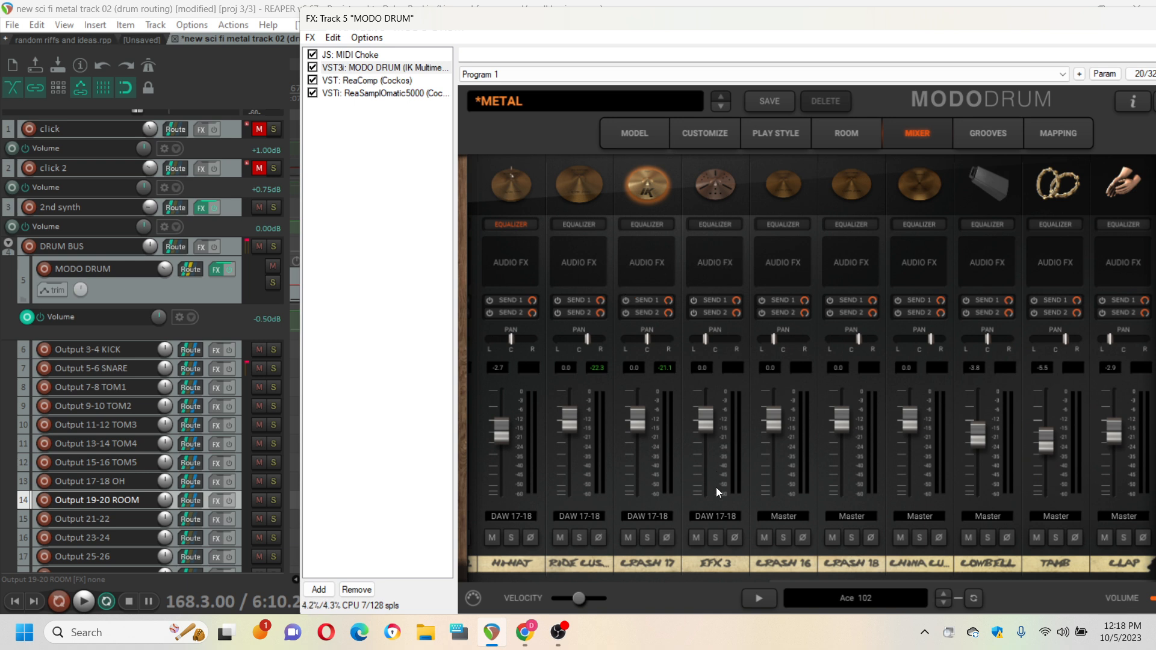
Audition the Crash 16, Crash 18 and China cymbals, and set the Crash 16 channel's output to DAW 17-18
left_click(776, 200)
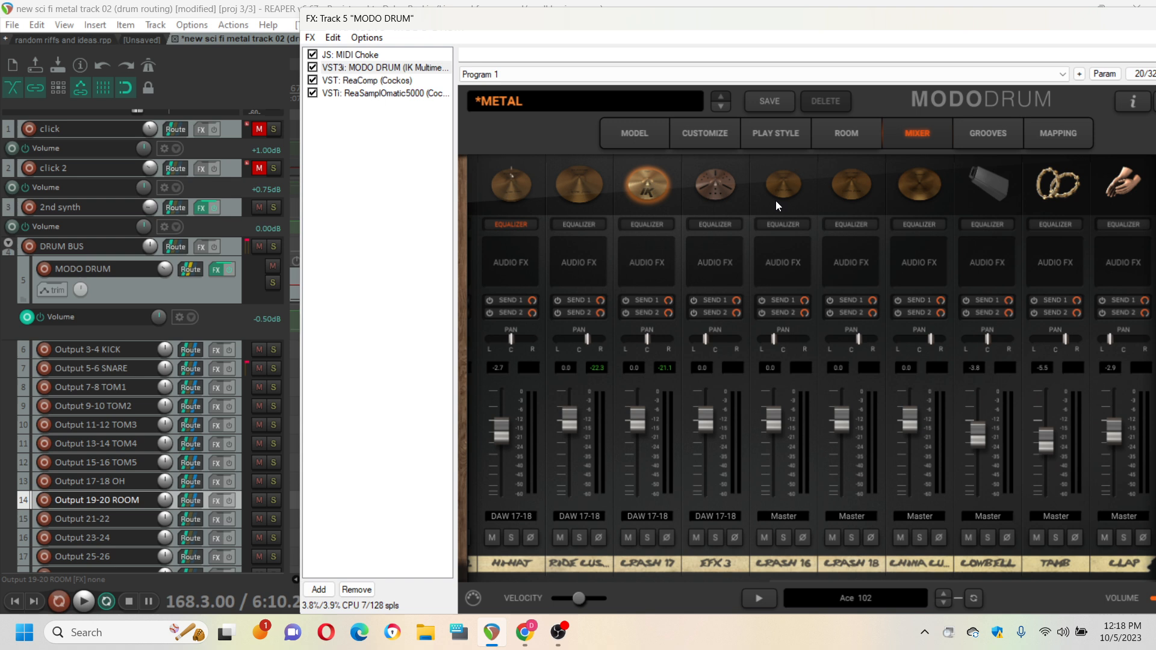
left_click(848, 183)
left_click(891, 193)
left_click(782, 515)
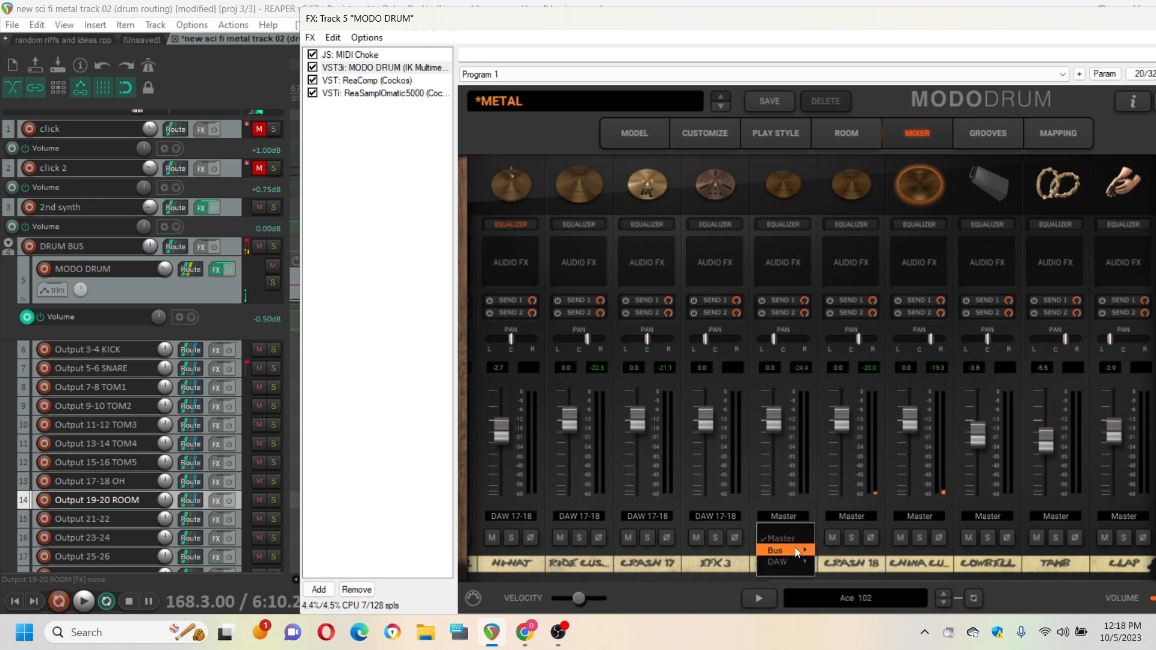
mouse_move(798, 565)
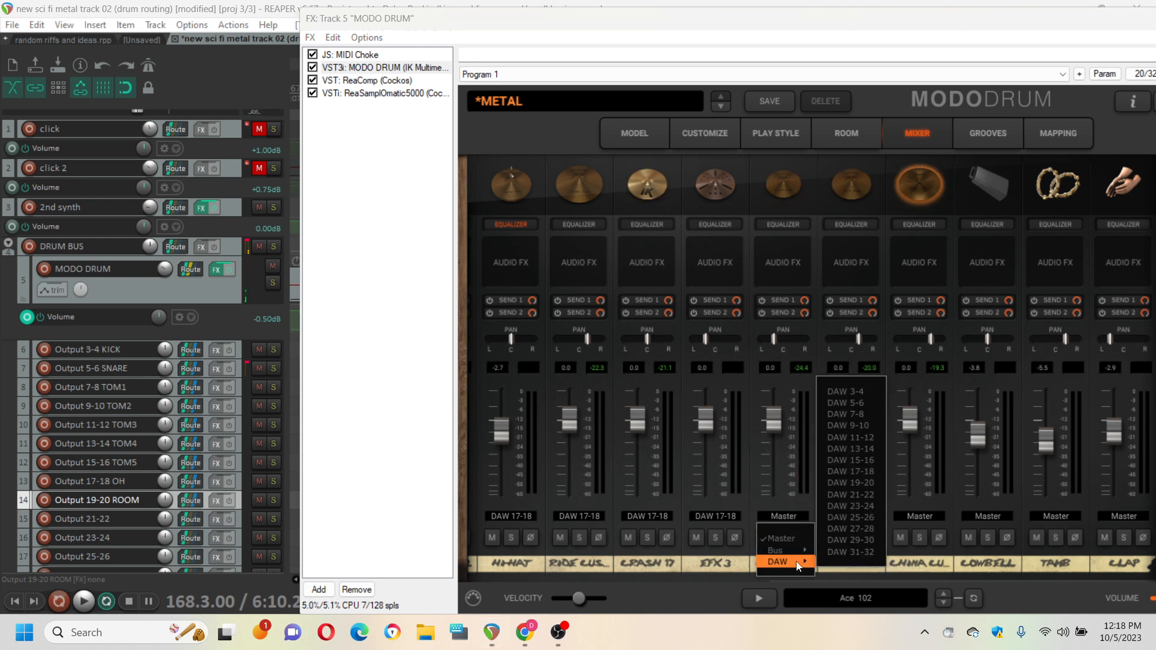
left_click(857, 472)
Set the outputs of the Crash 18 and China channels to DAW 17-18
left_click(851, 516)
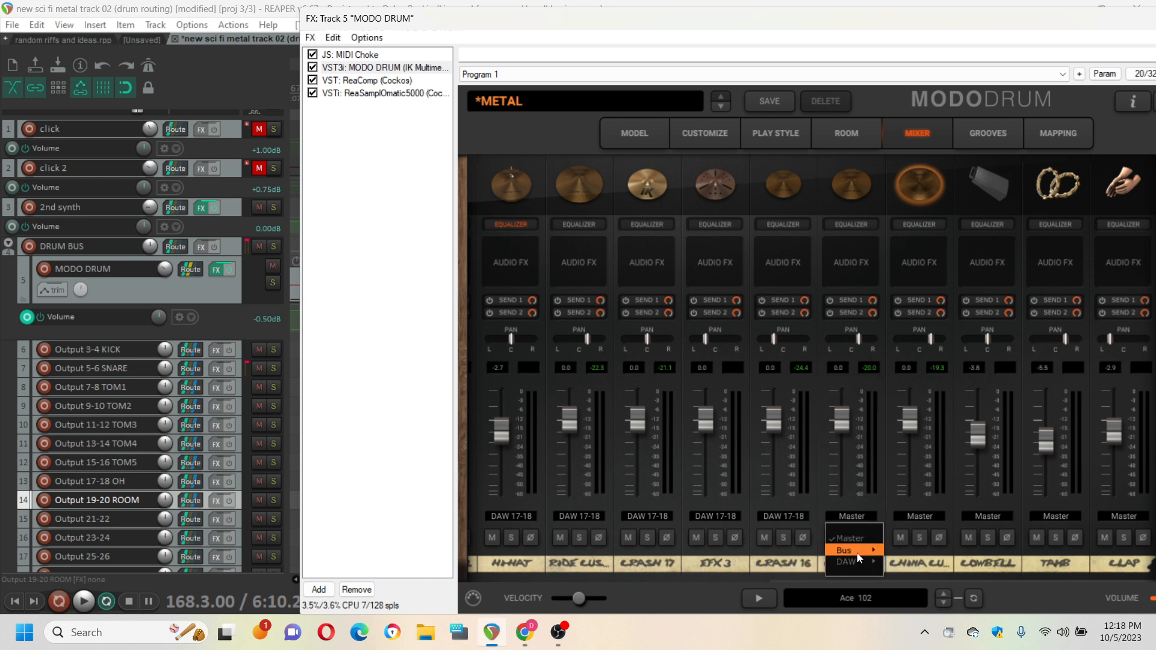
mouse_move(858, 563)
left_click(920, 471)
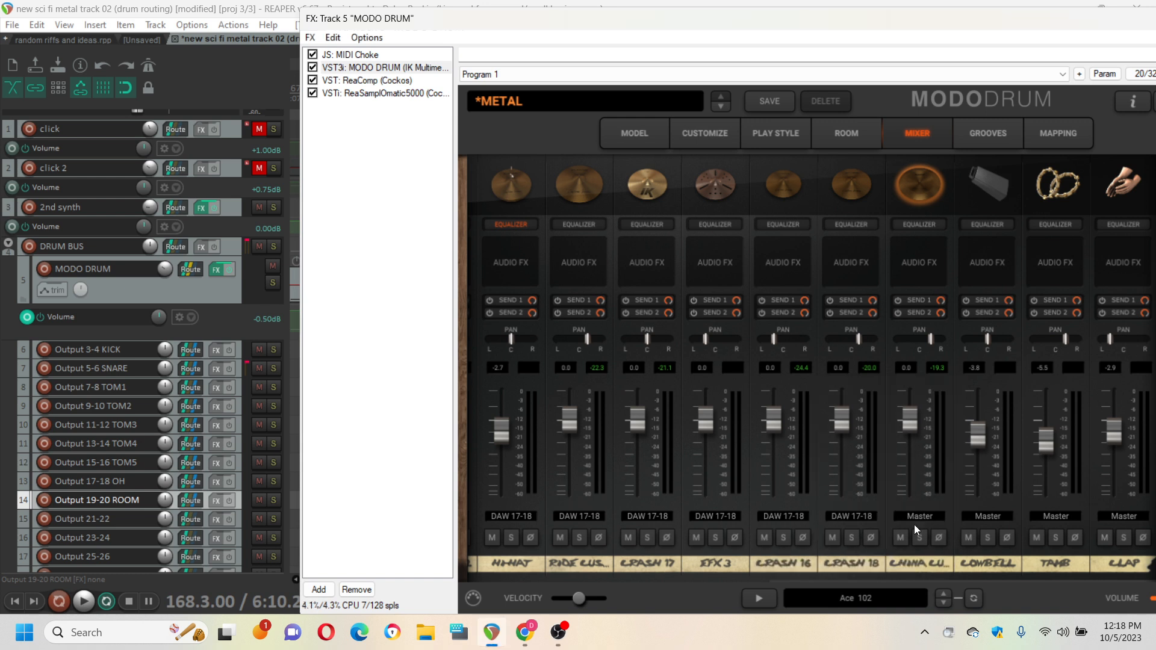
left_click(919, 516)
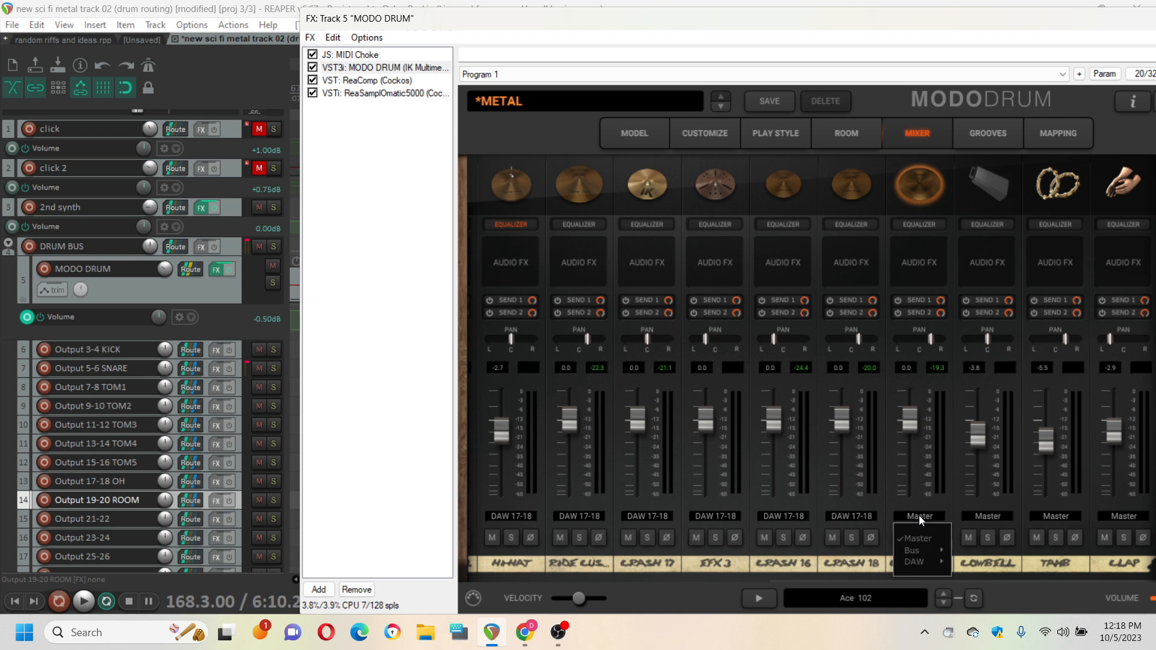
mouse_move(931, 560)
left_click(992, 473)
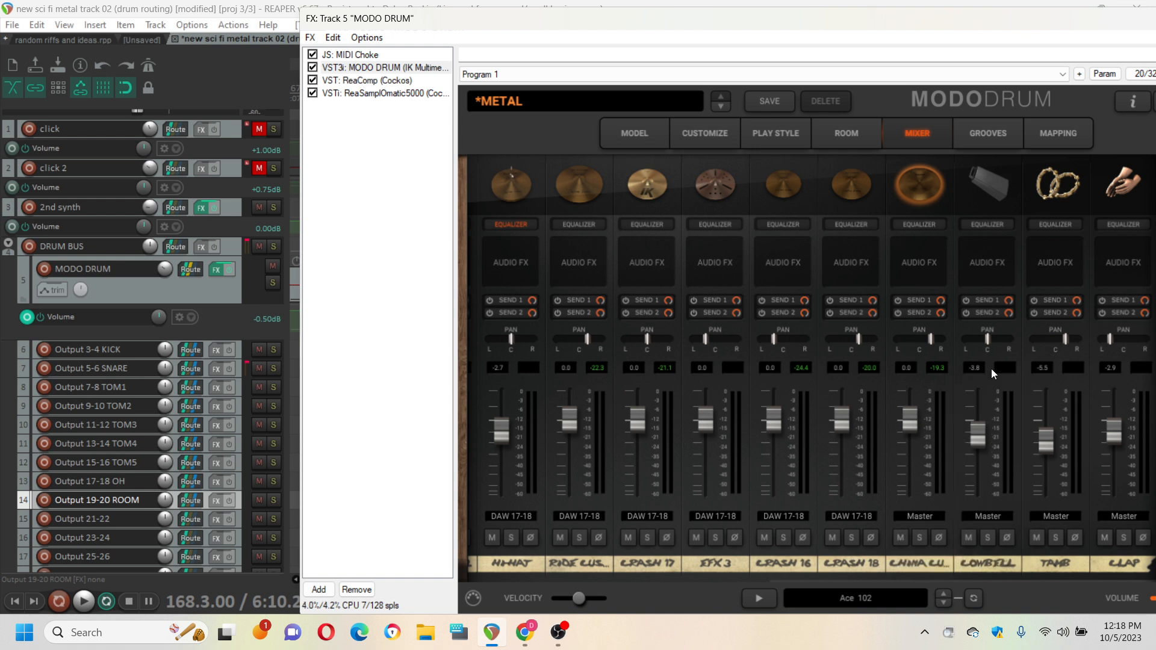
Audition the Cowbell, bring the whole mixer into view, and set the Cowbell channel's output to DAW 17-18
left_click(1002, 182)
left_click_drag(953, 19, 858, 19)
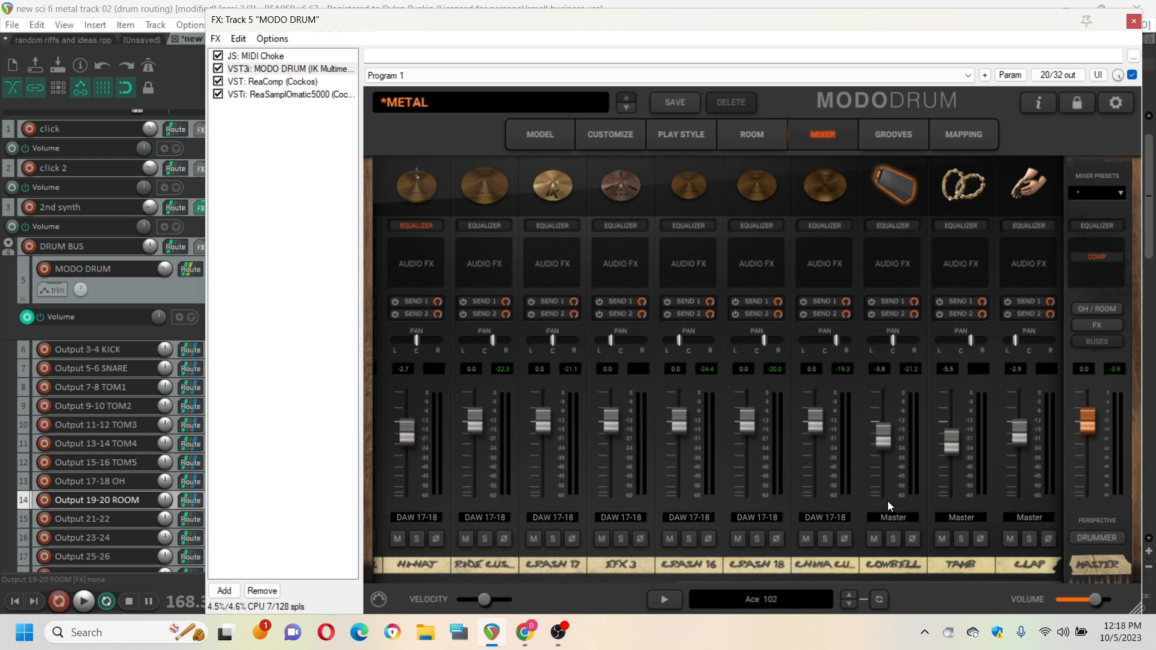
left_click_drag(905, 19, 881, 12)
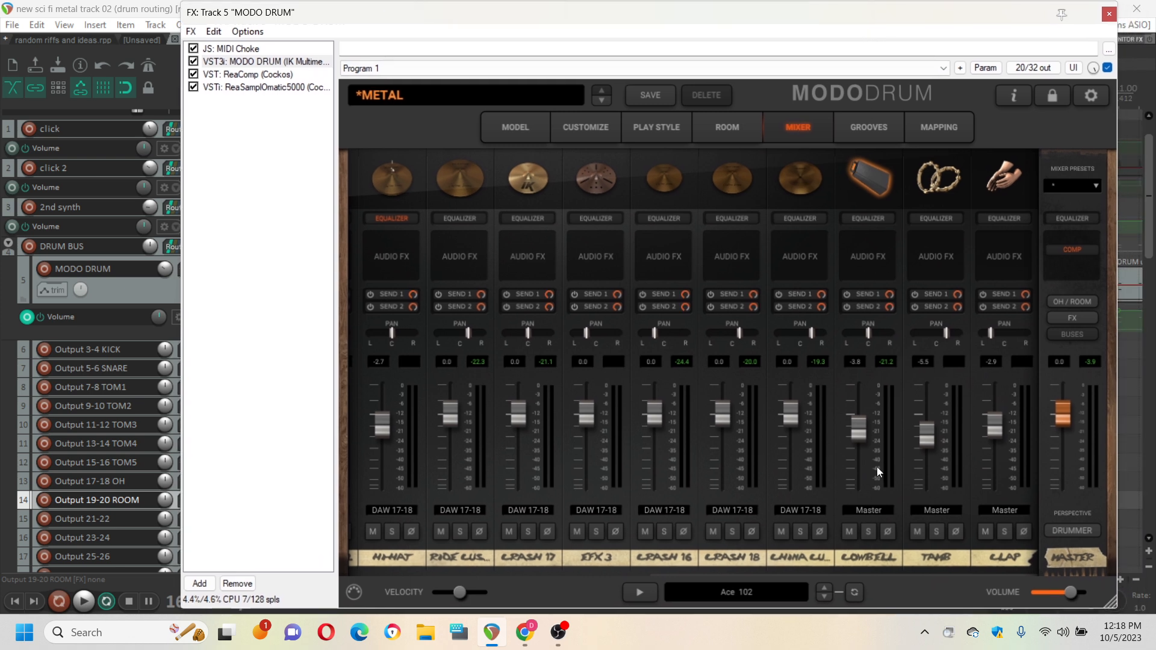
left_click(869, 512)
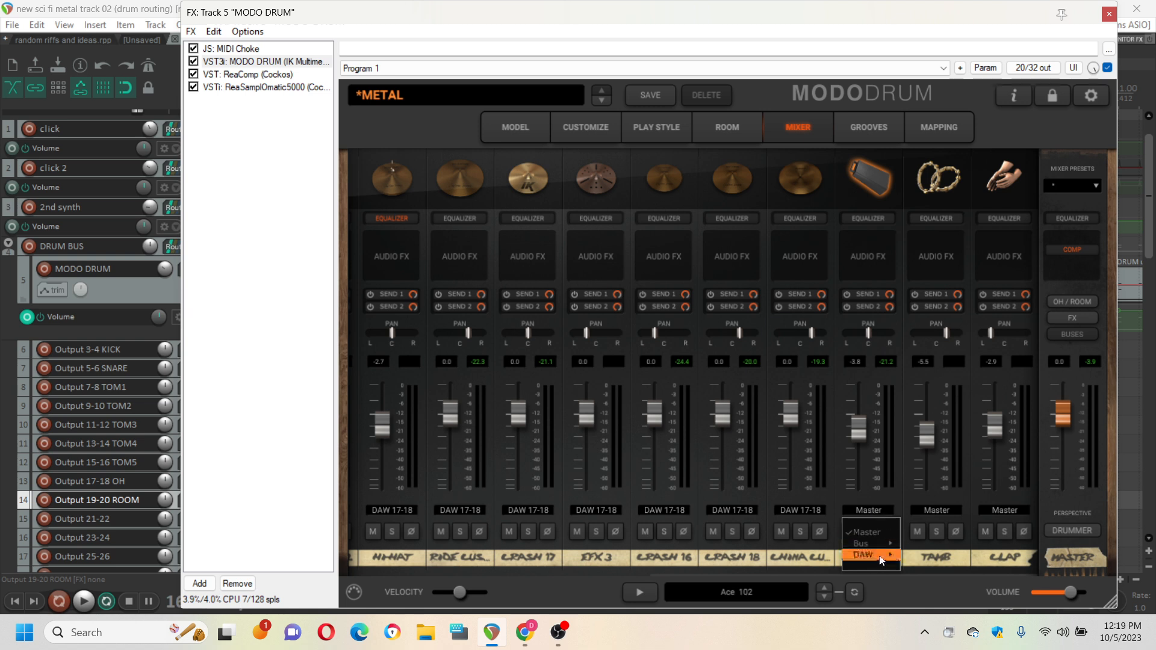
mouse_move(888, 543)
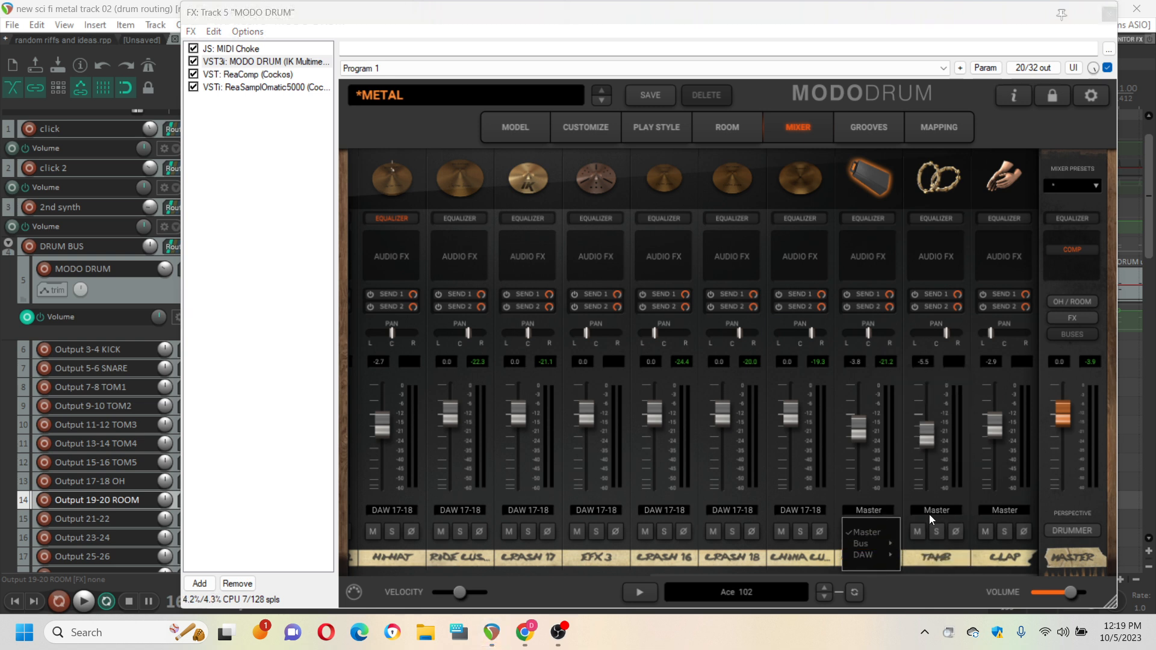
left_click(940, 468)
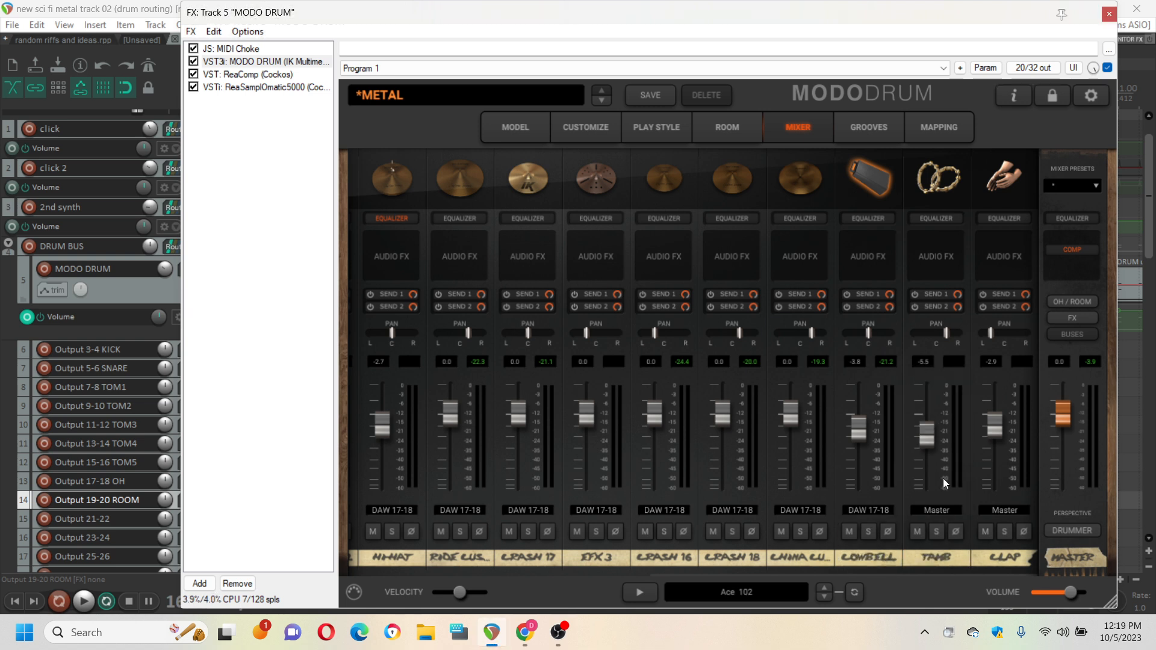
Audition the Tamb and Clap sounds and set the outputs of both channels to DAW 17-18
left_click(944, 175)
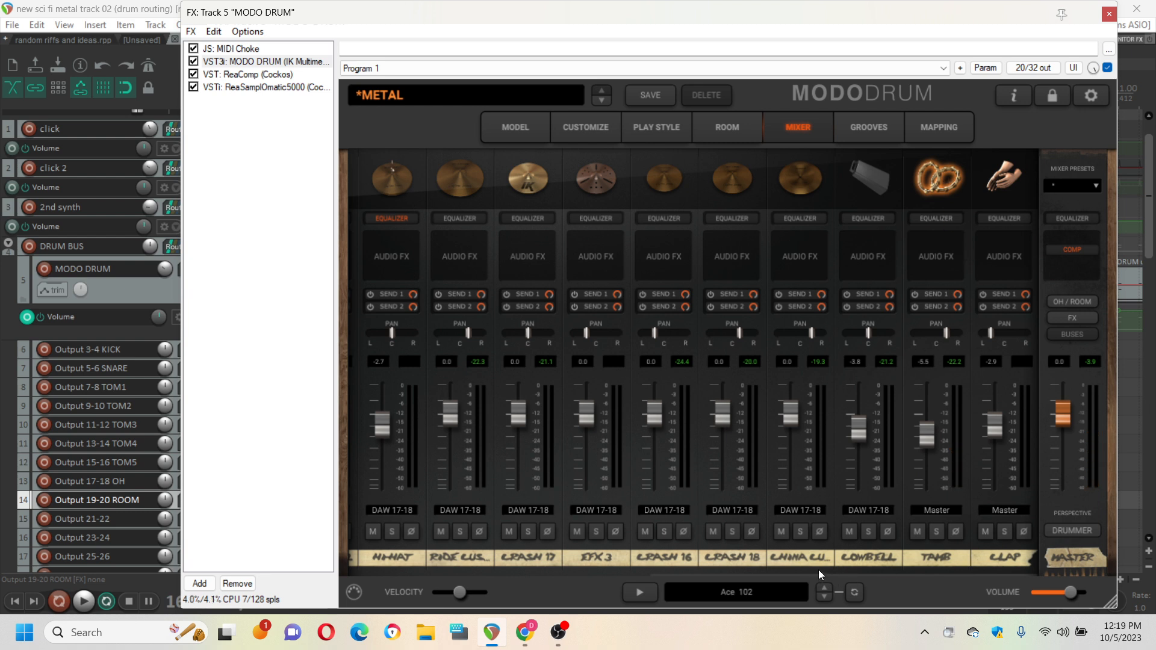
left_click(1013, 177)
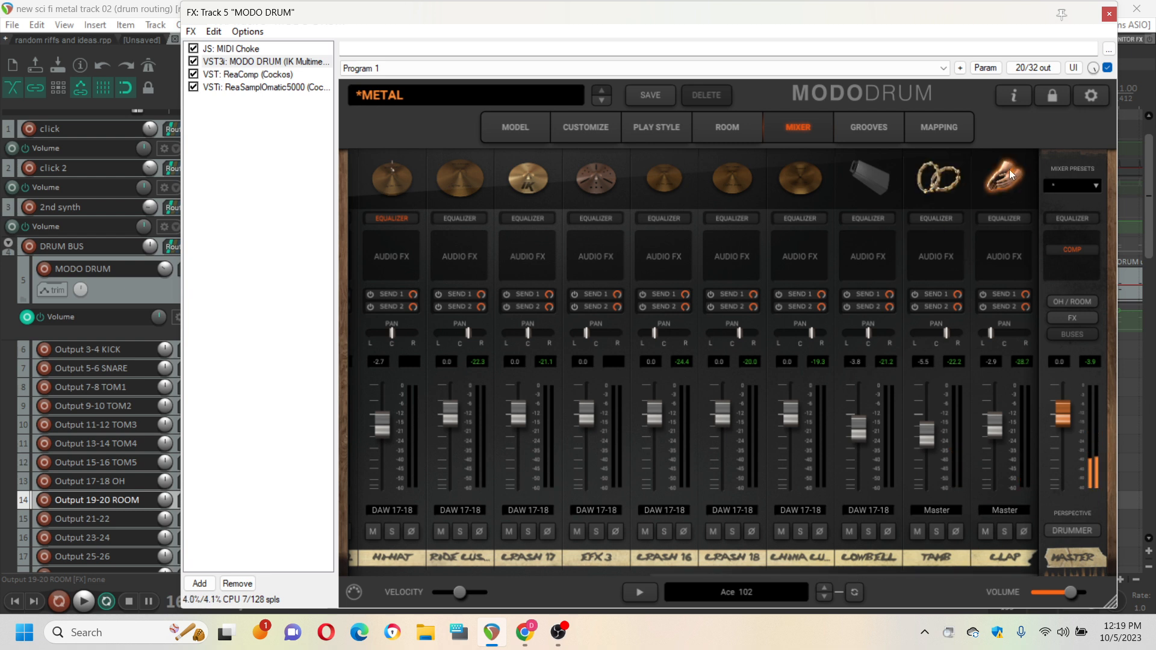
left_click(950, 181)
left_click(941, 512)
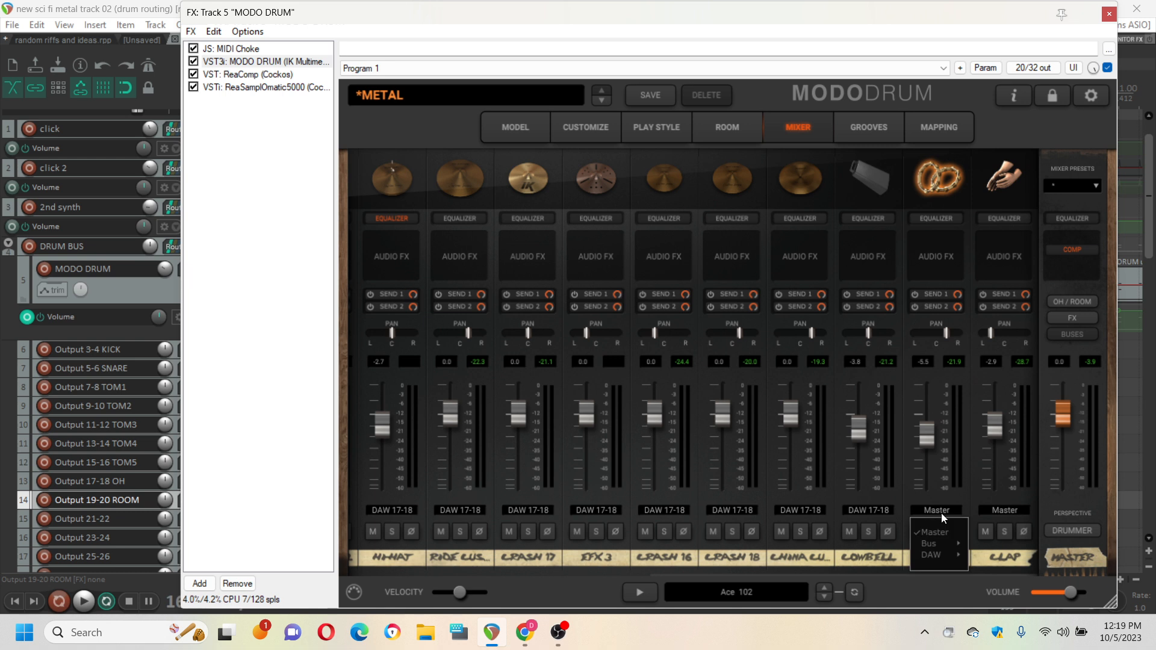
mouse_move(943, 555)
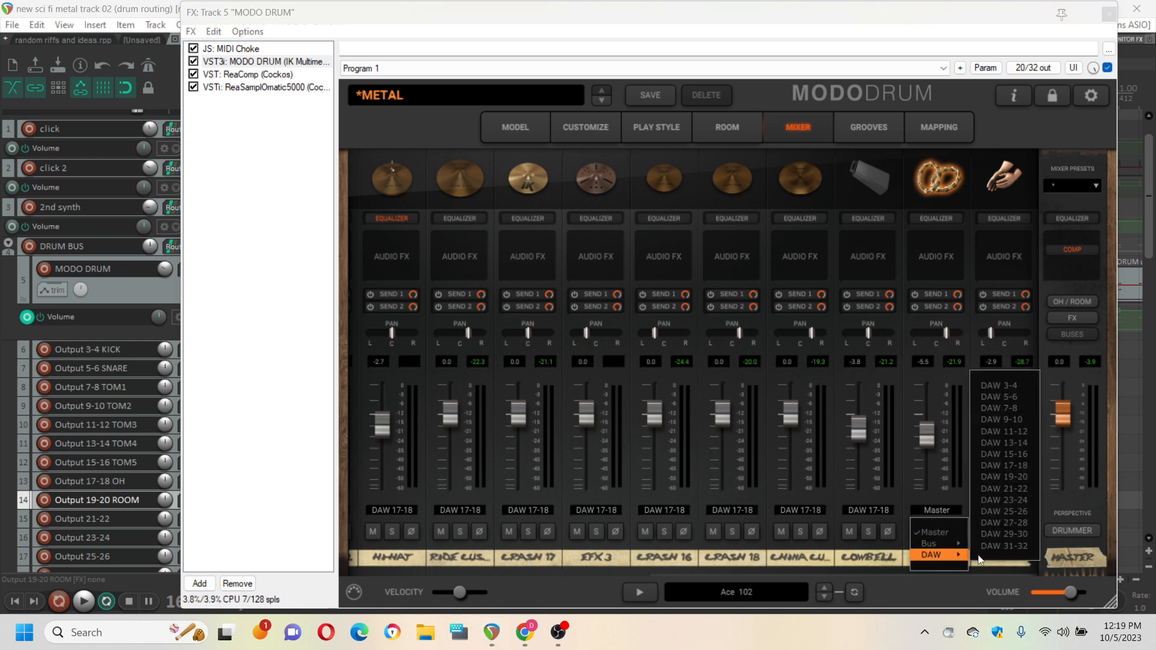
left_click(1015, 466)
left_click(1002, 510)
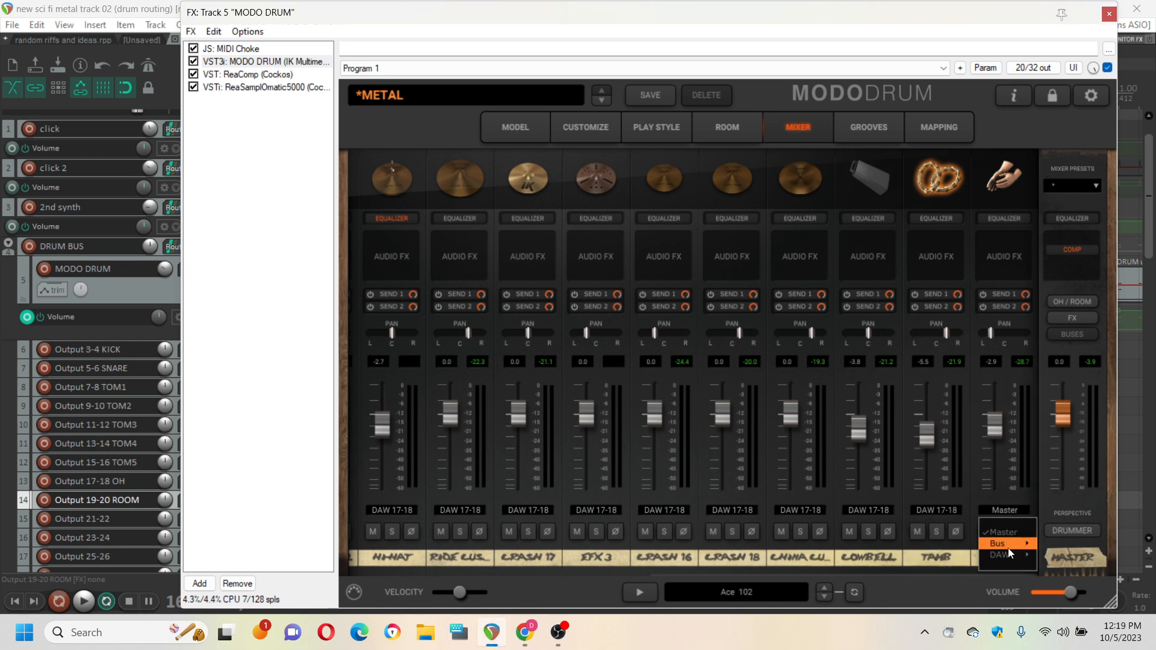
mouse_move(1008, 553)
left_click(1075, 467)
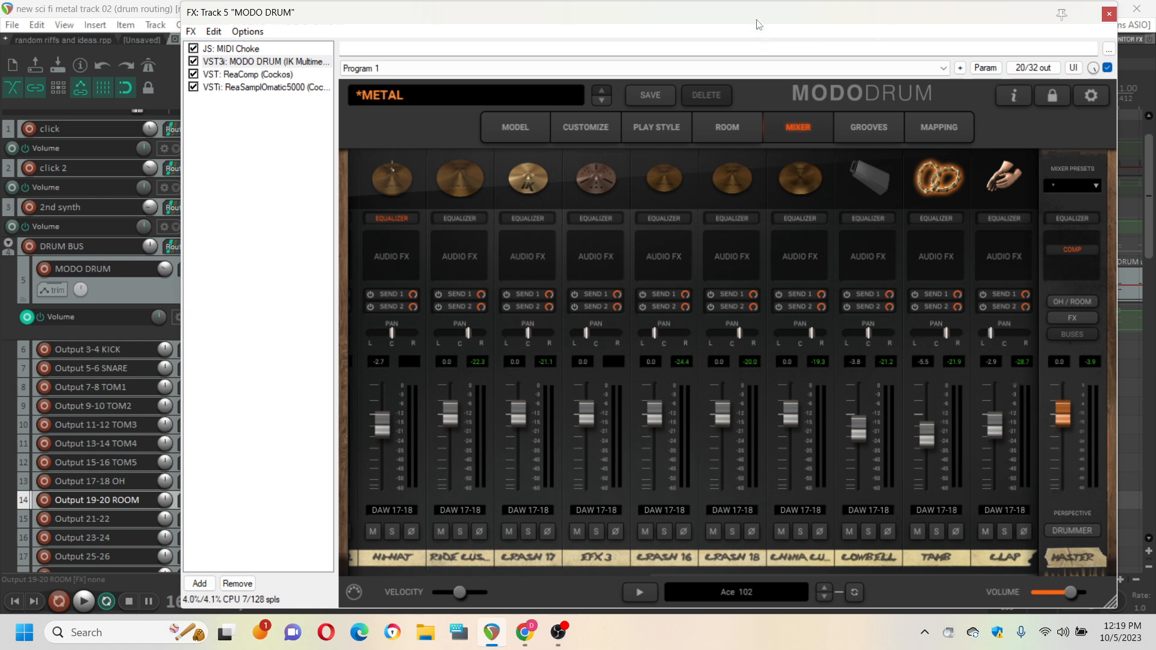
Uncover the track meters and audition each cymbal from the Hi-Hat through the China to check the Output 17-18 OH routing
left_click_drag(753, 23, 834, 24)
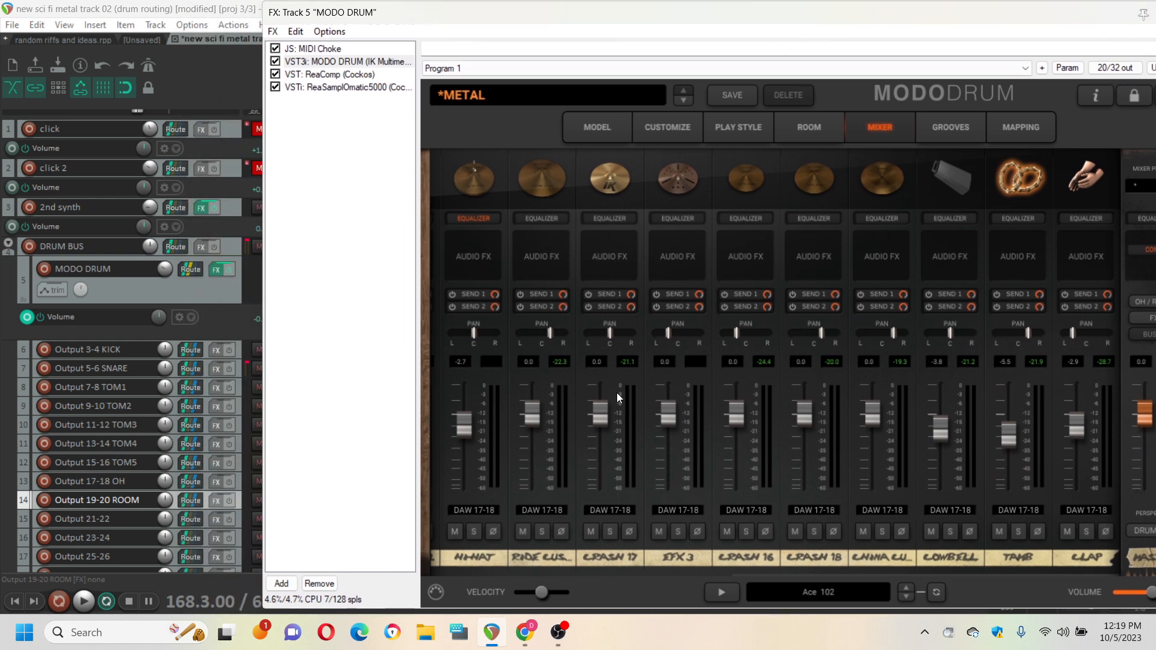
left_click(474, 197)
left_click(530, 185)
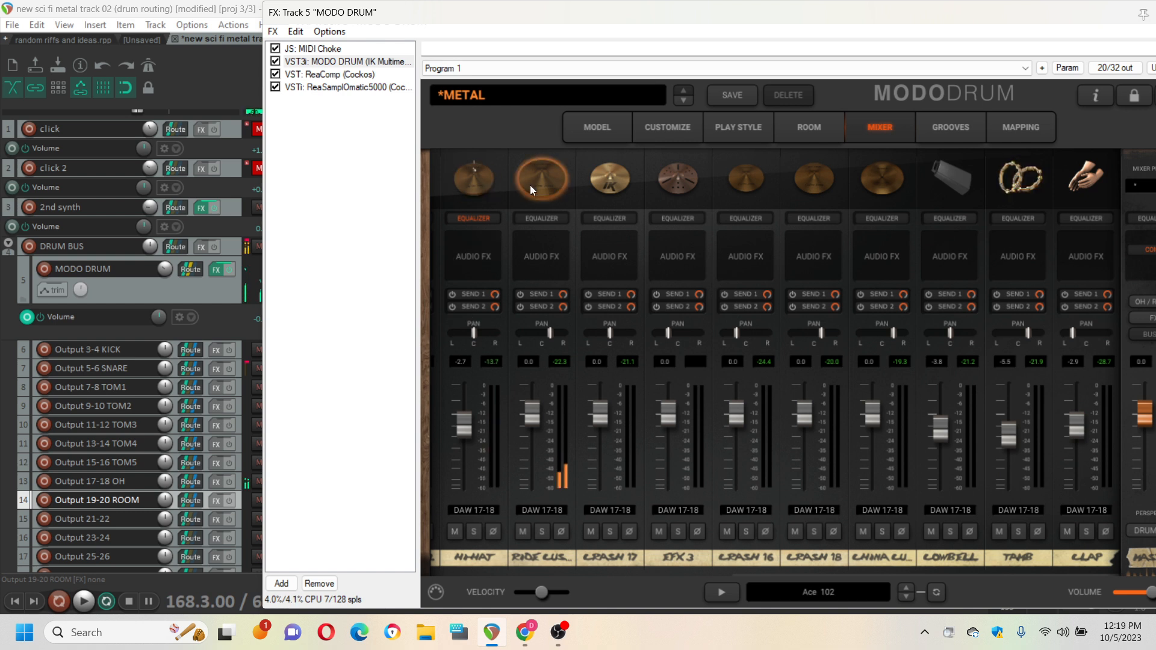
left_click(595, 182)
left_click(661, 179)
left_click(746, 176)
left_click(814, 175)
left_click(875, 171)
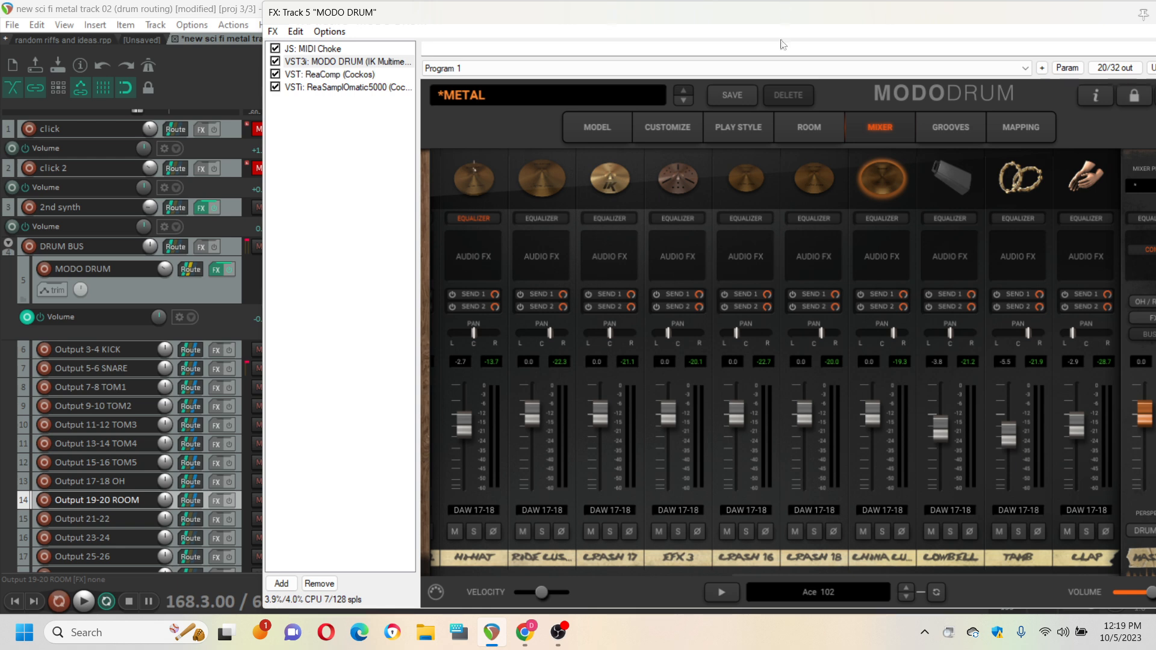
Move the plugin window clear of the track controls and toggle solo on and off for the Output 3-4 KICK track
left_click_drag(790, 13, 838, 70)
left_click_drag(729, 69, 692, 58)
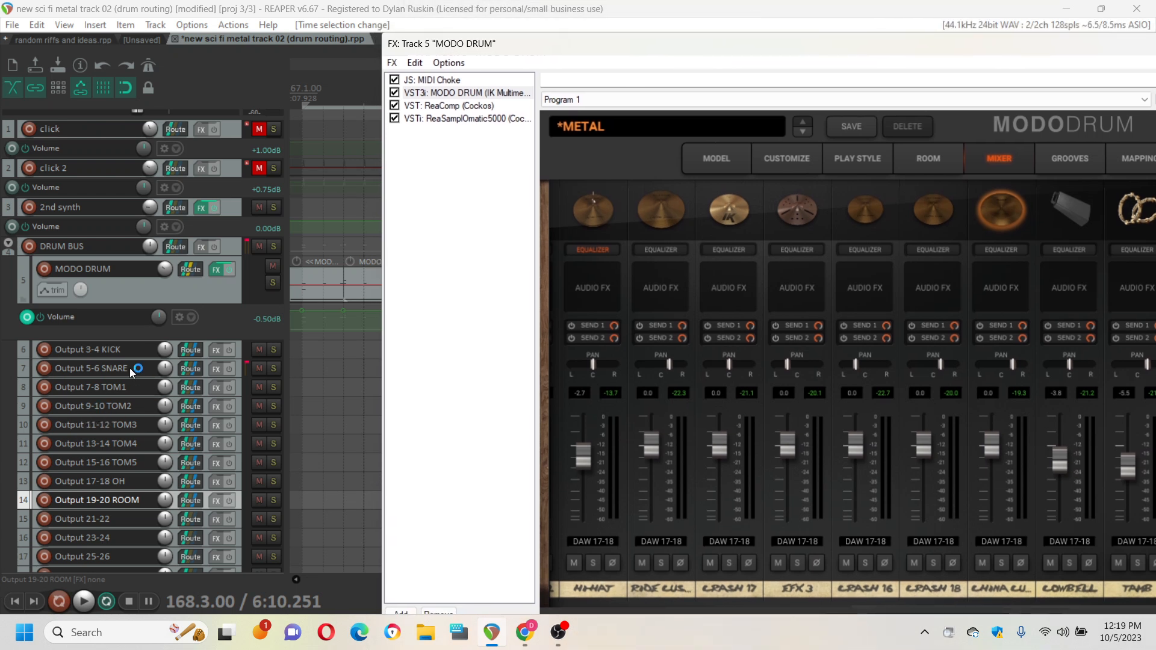
left_click(273, 350)
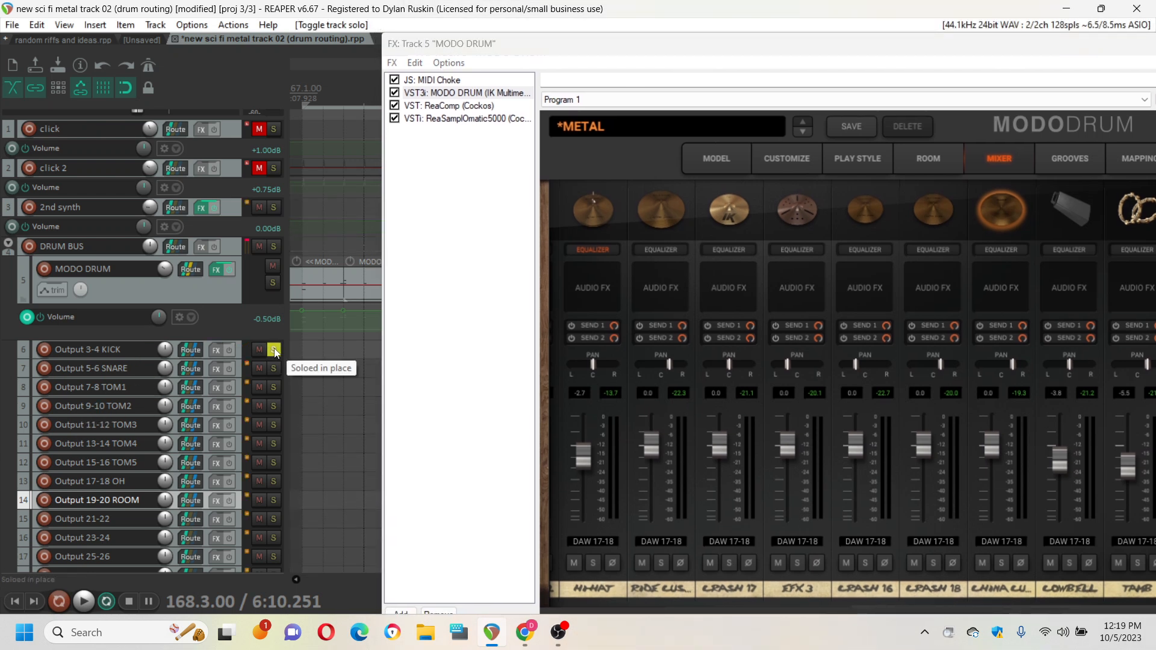
left_click(274, 350)
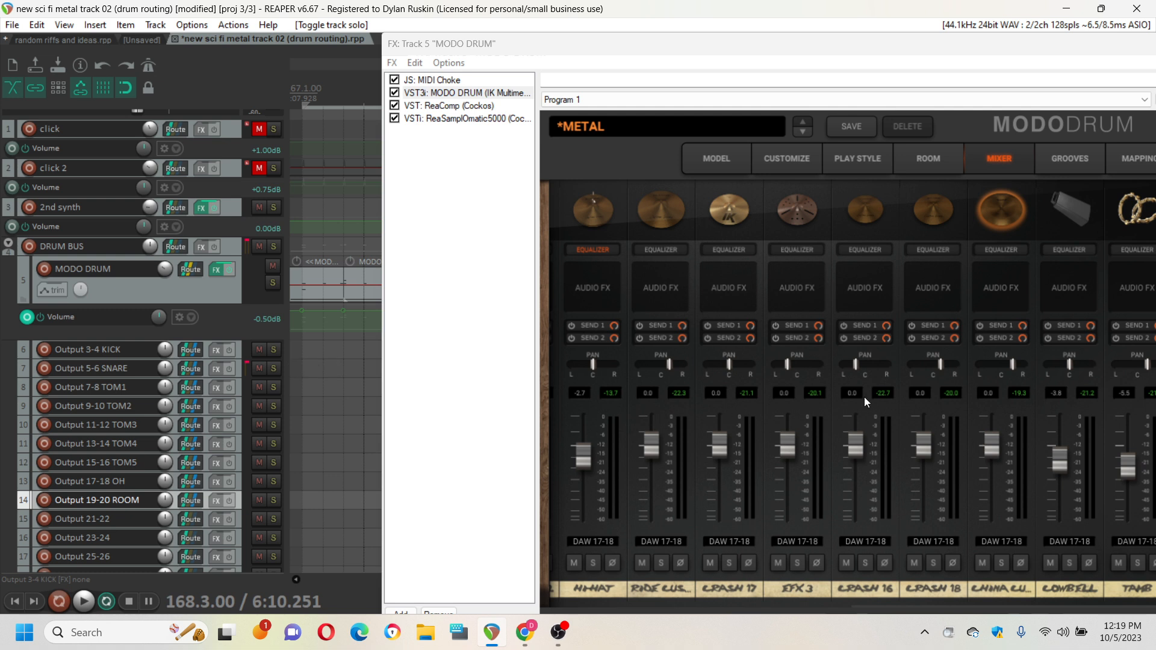
Step through the KICK, SNARE, TOM1 and TOM2 output tracks to review the separate drum outputs
left_click(99, 356)
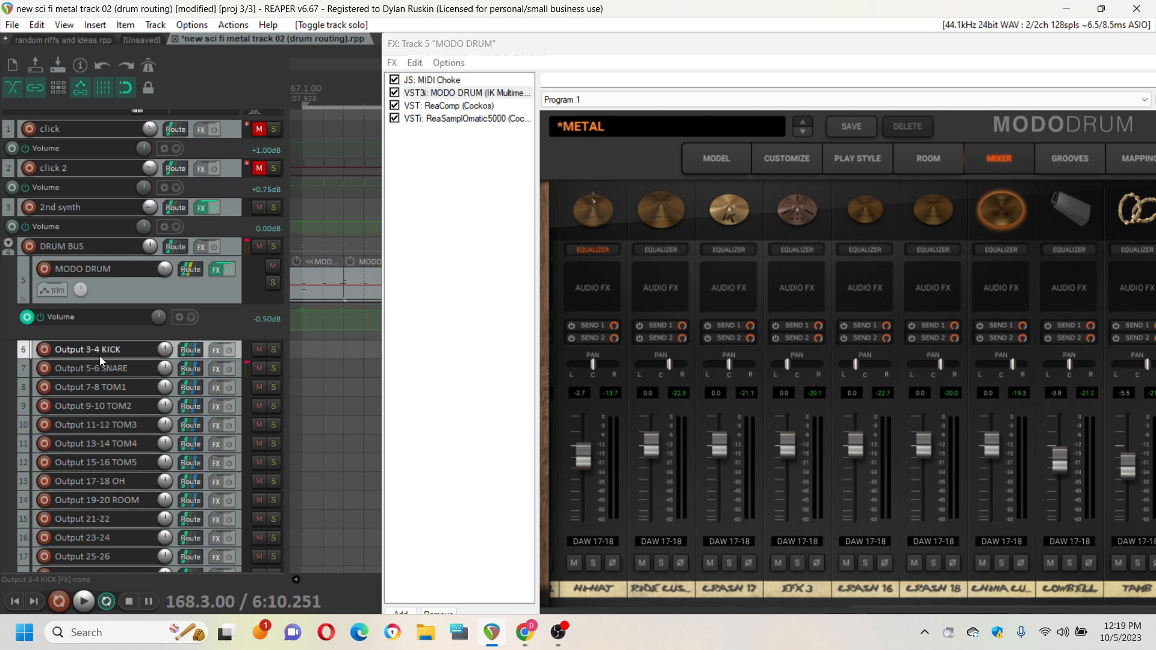
left_click(108, 367)
left_click(115, 353)
left_click(117, 364)
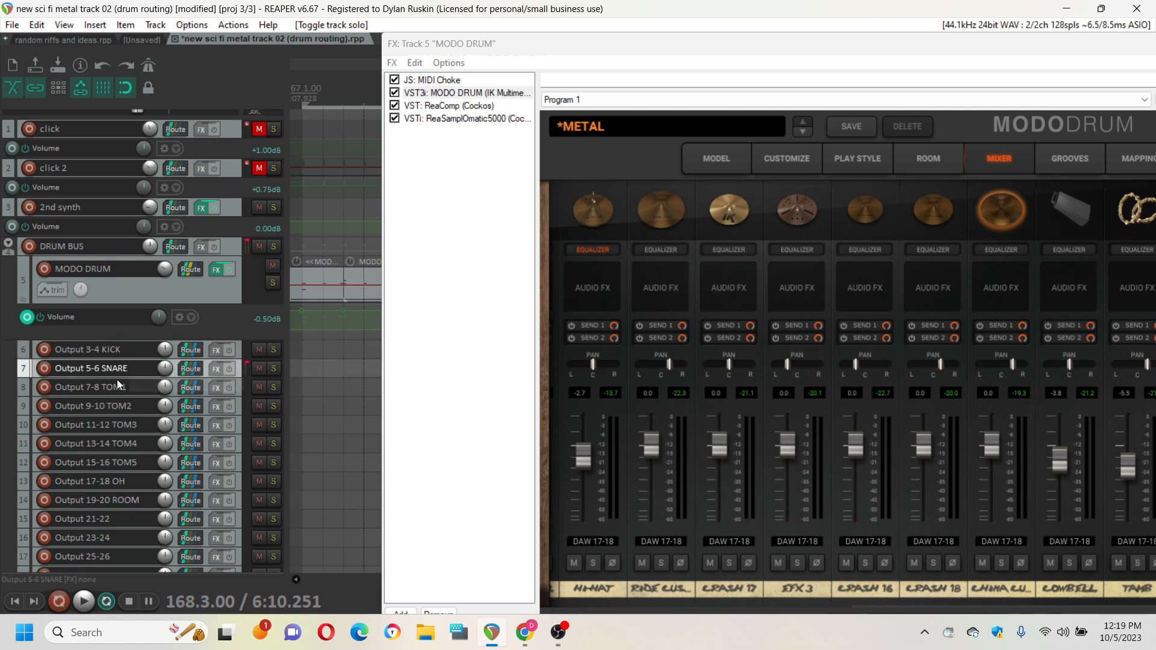
left_click(118, 387)
left_click(122, 403)
left_click(128, 355)
left_click(128, 369)
left_click(130, 388)
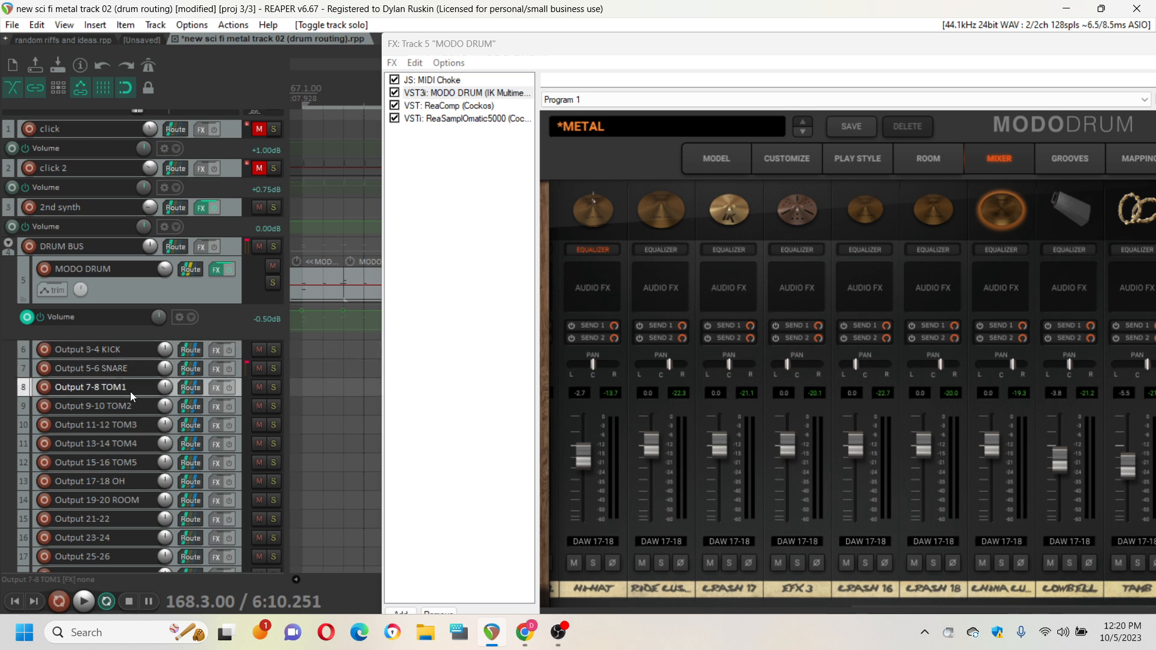
Select the TOM2 and TOM3 output tracks in turn and reposition the plugin window clear of the track controls
left_click(130, 408)
left_click(132, 424)
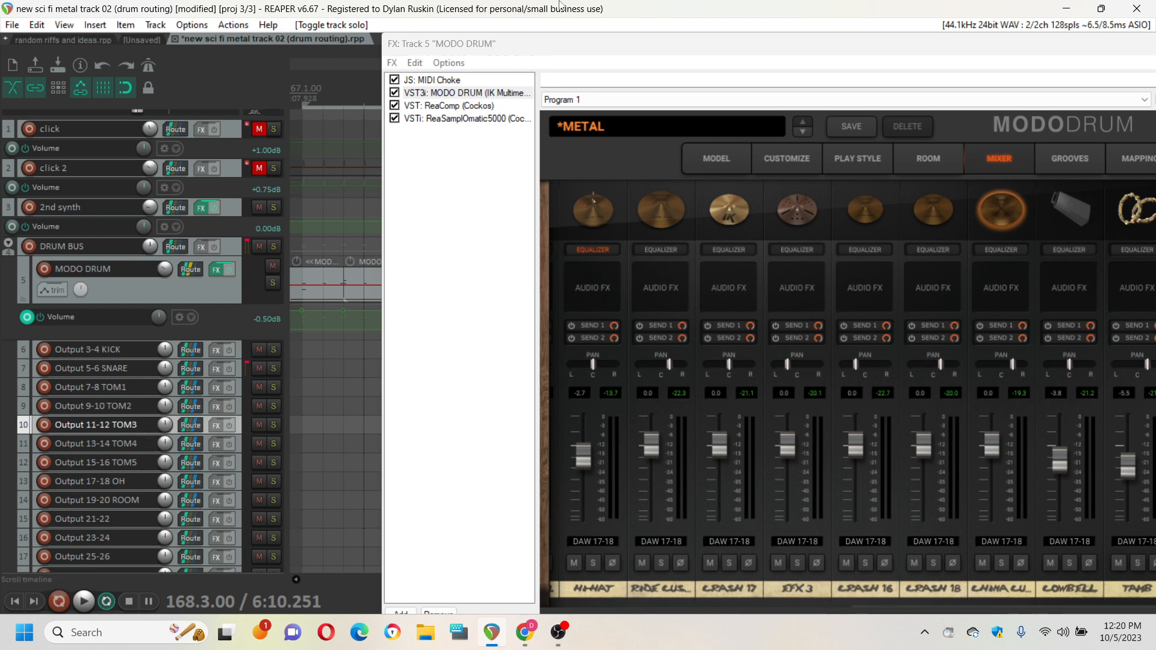
left_click_drag(631, 54, 523, 380)
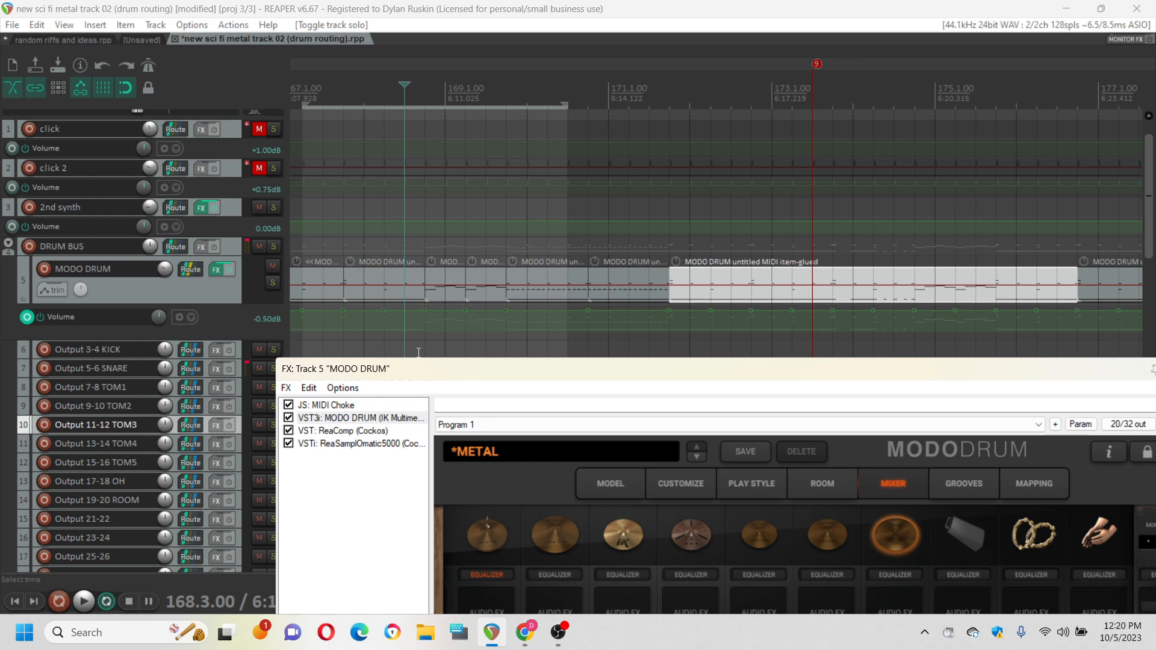
left_click_drag(518, 381, 336, 119)
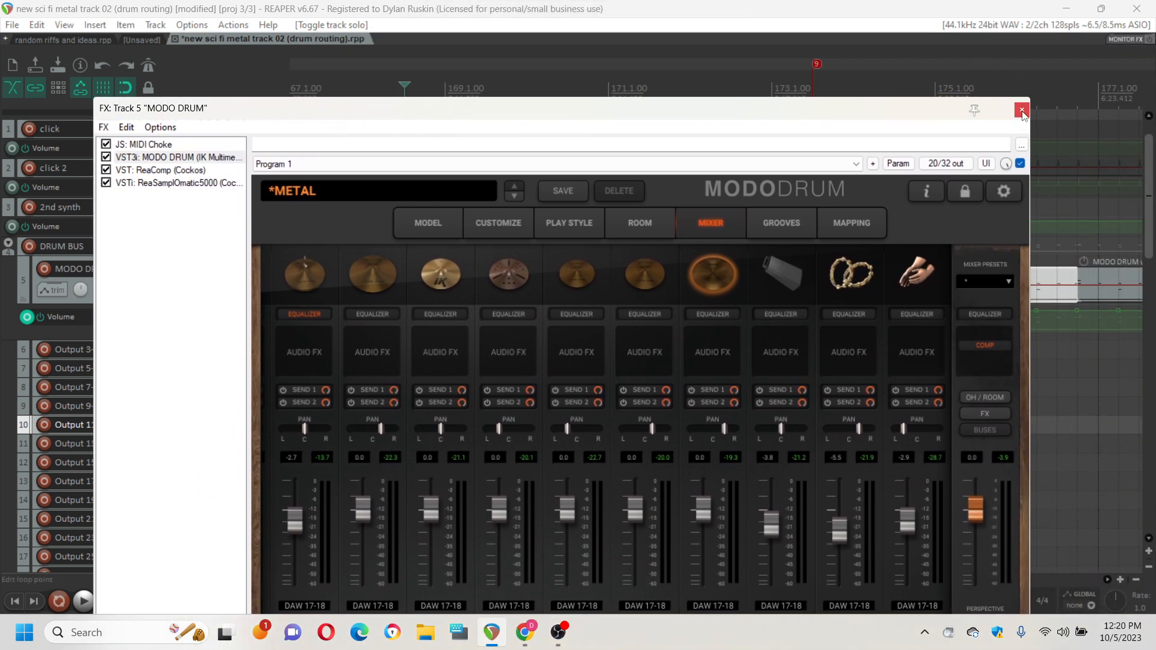
left_click_drag(922, 111, 950, 27)
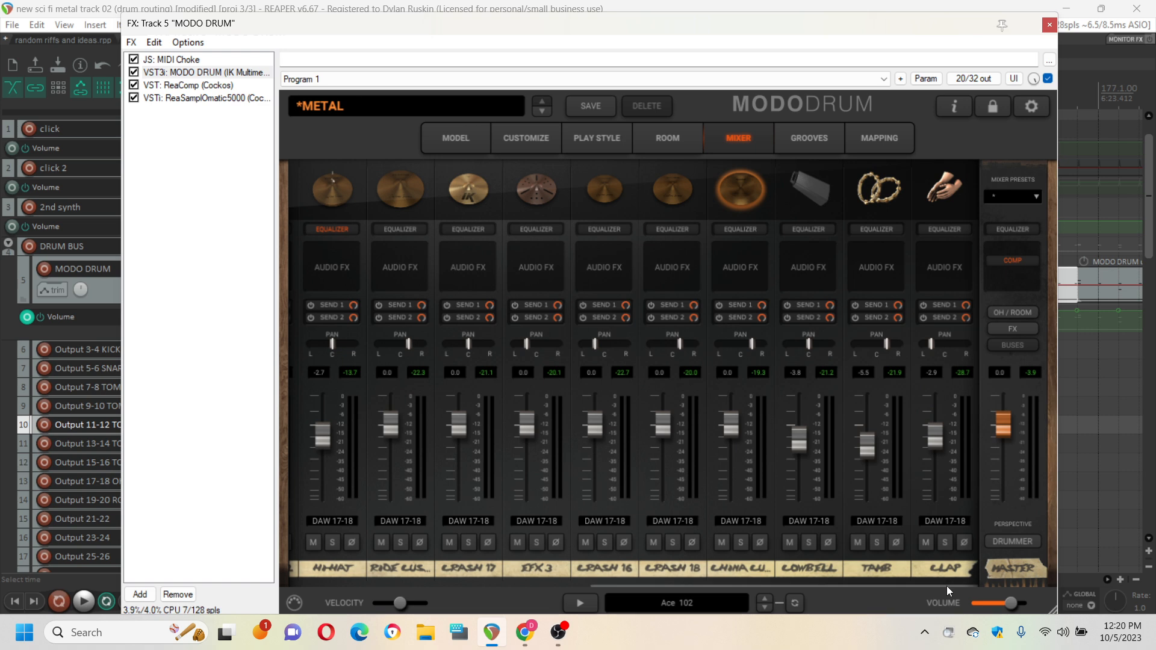
left_click_drag(952, 586, 975, 512)
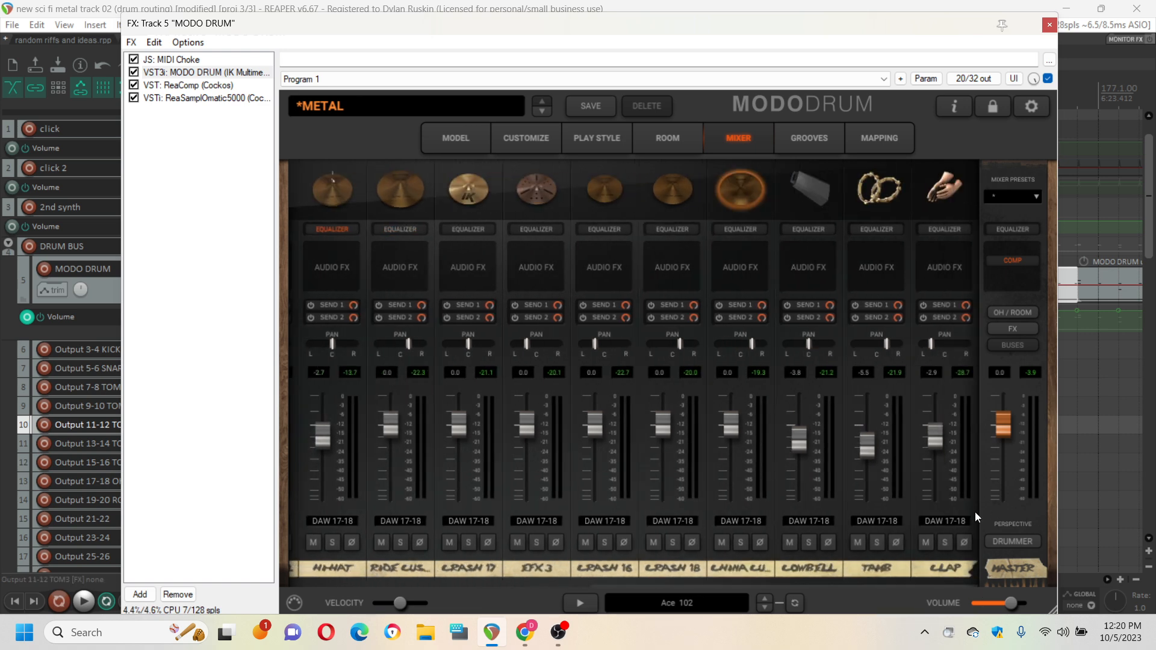
left_click_drag(677, 24, 889, 46)
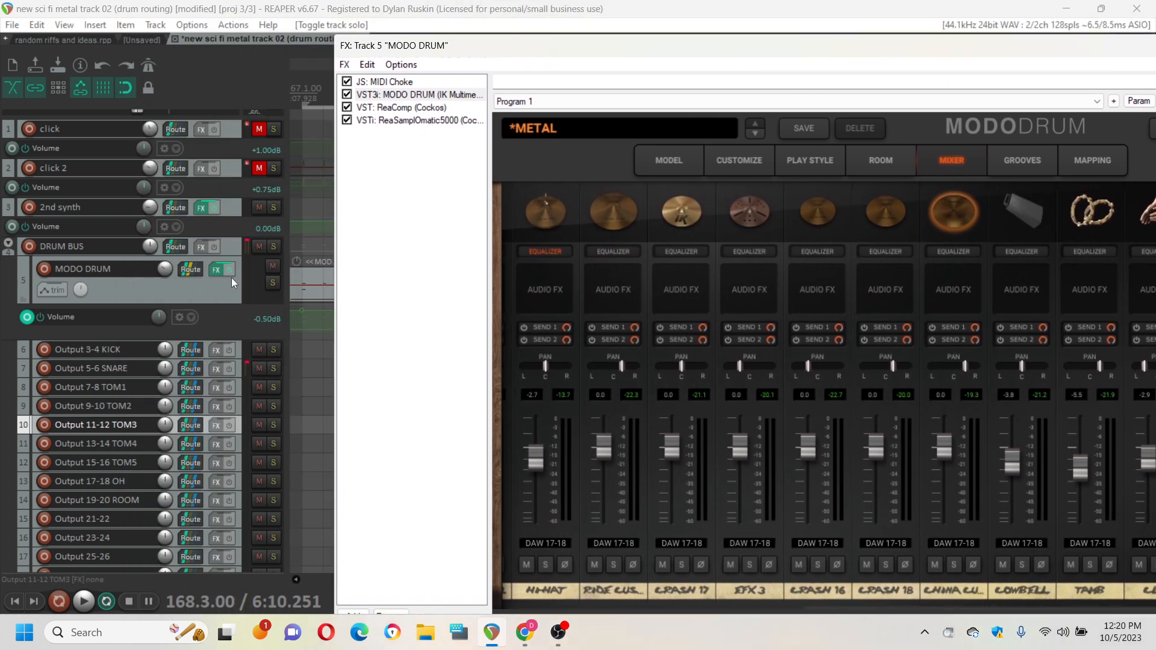
Solo the MODO DRUM track and audition the Hi-Hat while muting and unmuting the Output 17-18 OH track
left_click(272, 282)
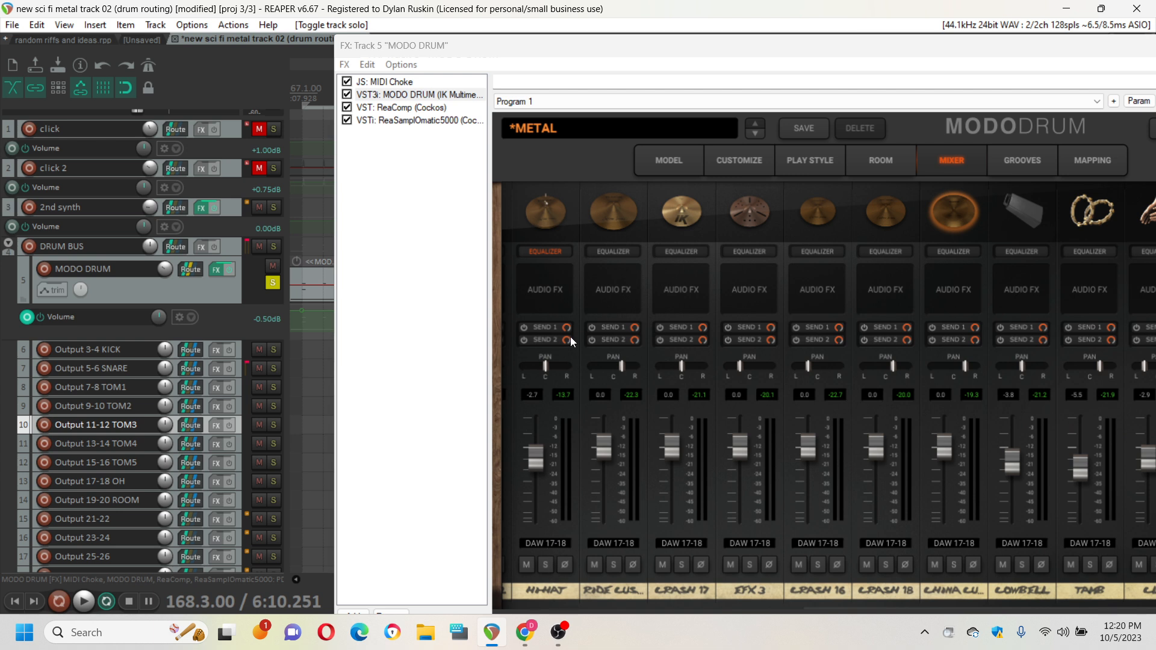
left_click(557, 214)
left_click(557, 214)
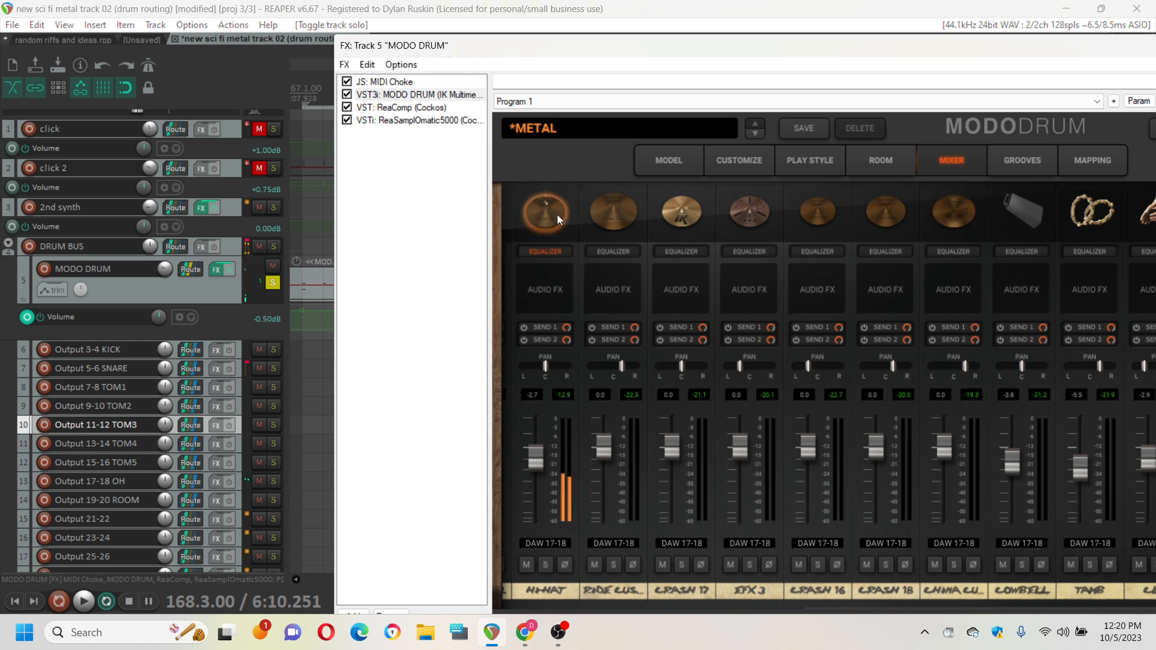
left_click(558, 214)
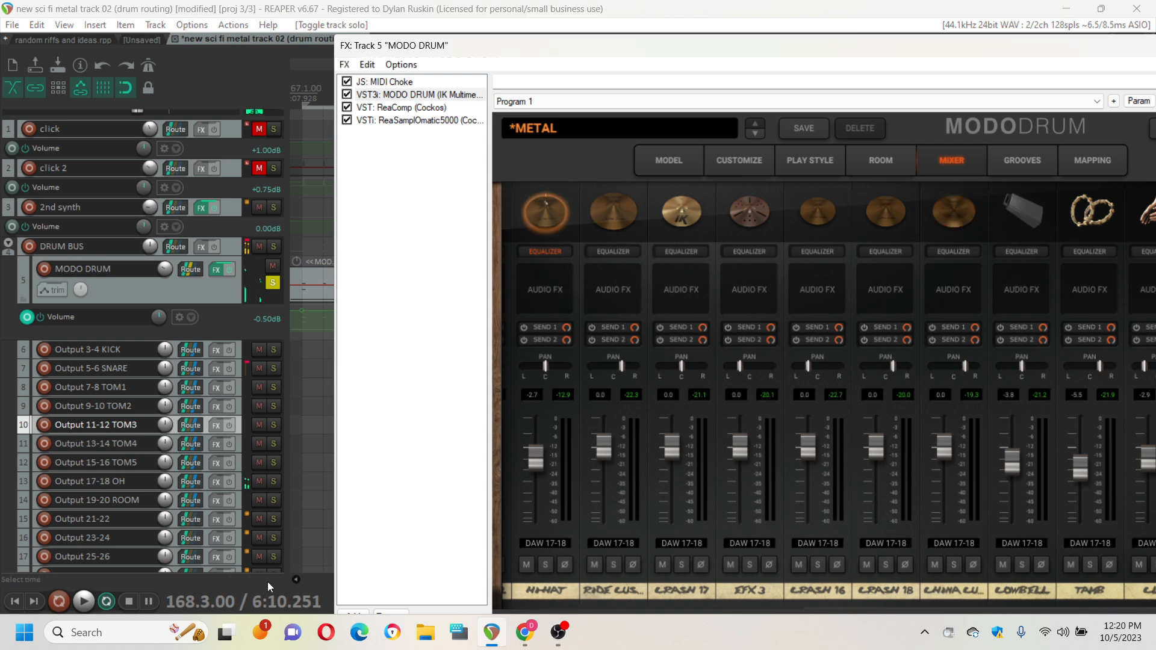
left_click(258, 482)
left_click(554, 209)
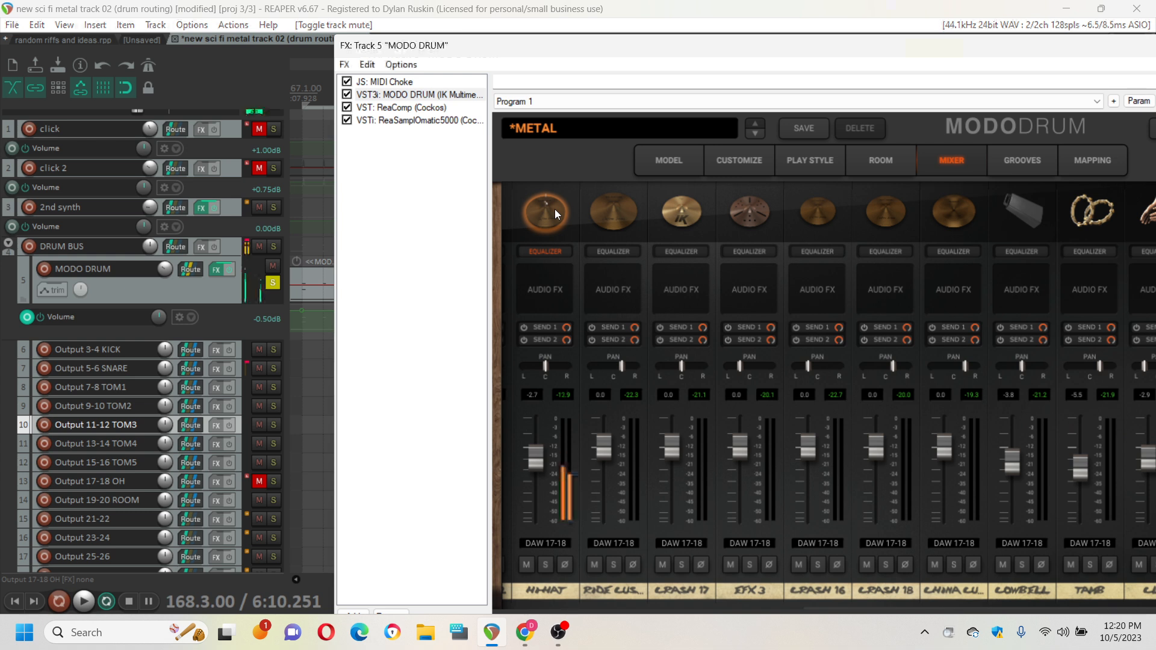
left_click(258, 482)
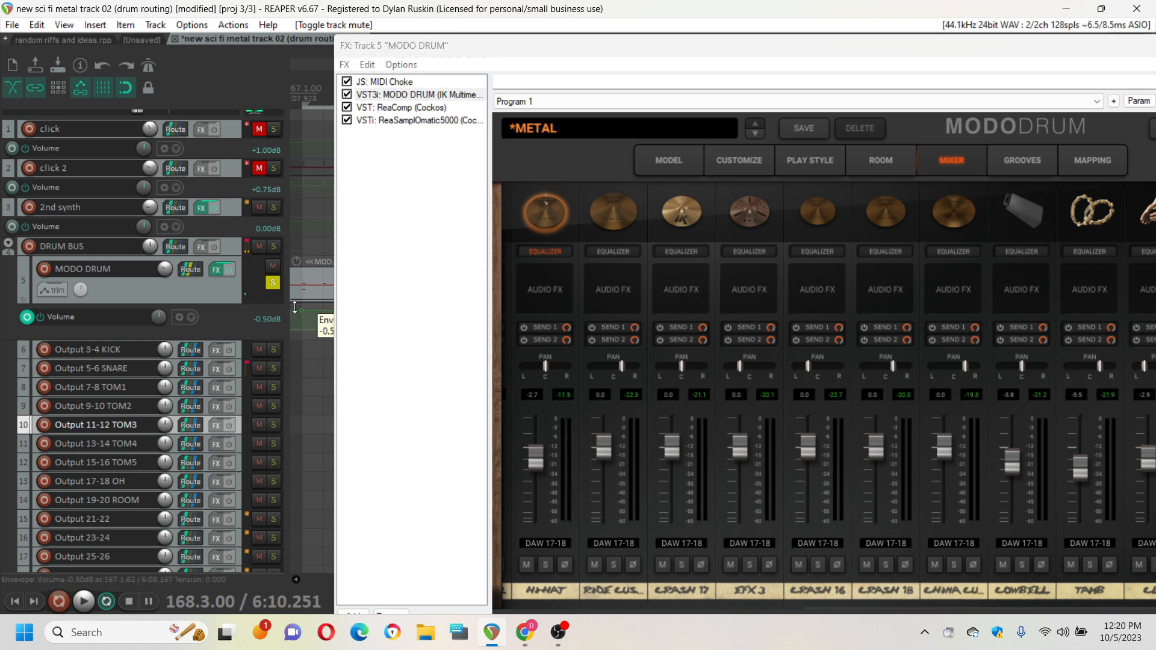
Mute MODO DRUM and audition the Hi-Hat with Output 17-18 OH unmuted and muted, and unmute both tracks
left_click(277, 267)
left_click(546, 222)
left_click(545, 222)
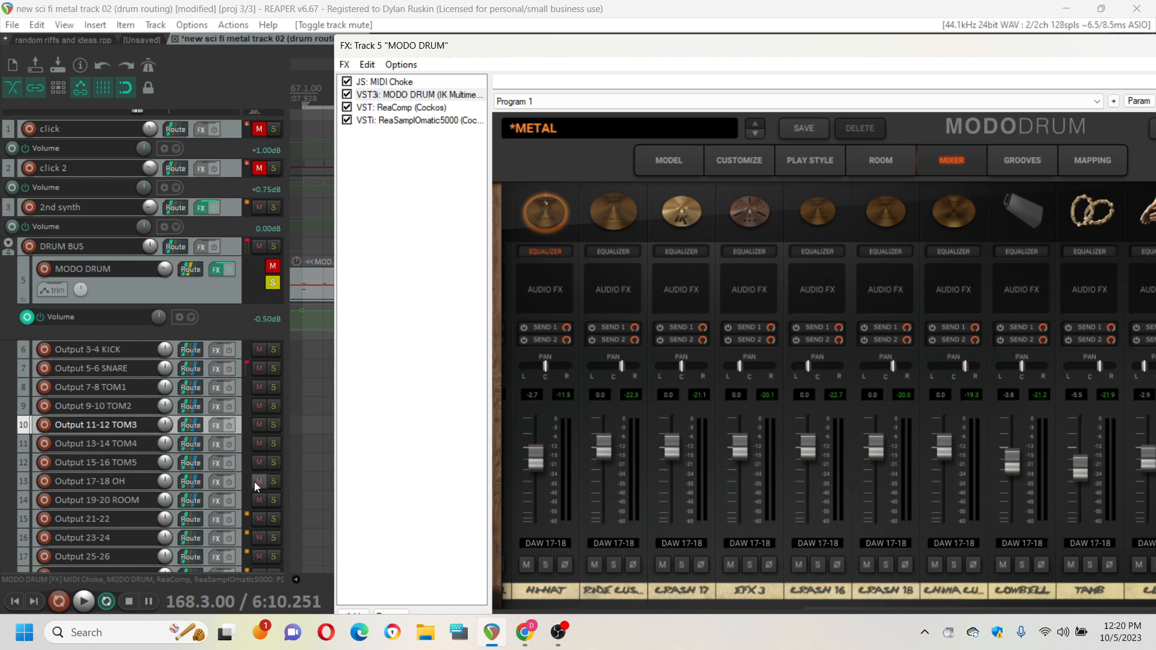
left_click(258, 481)
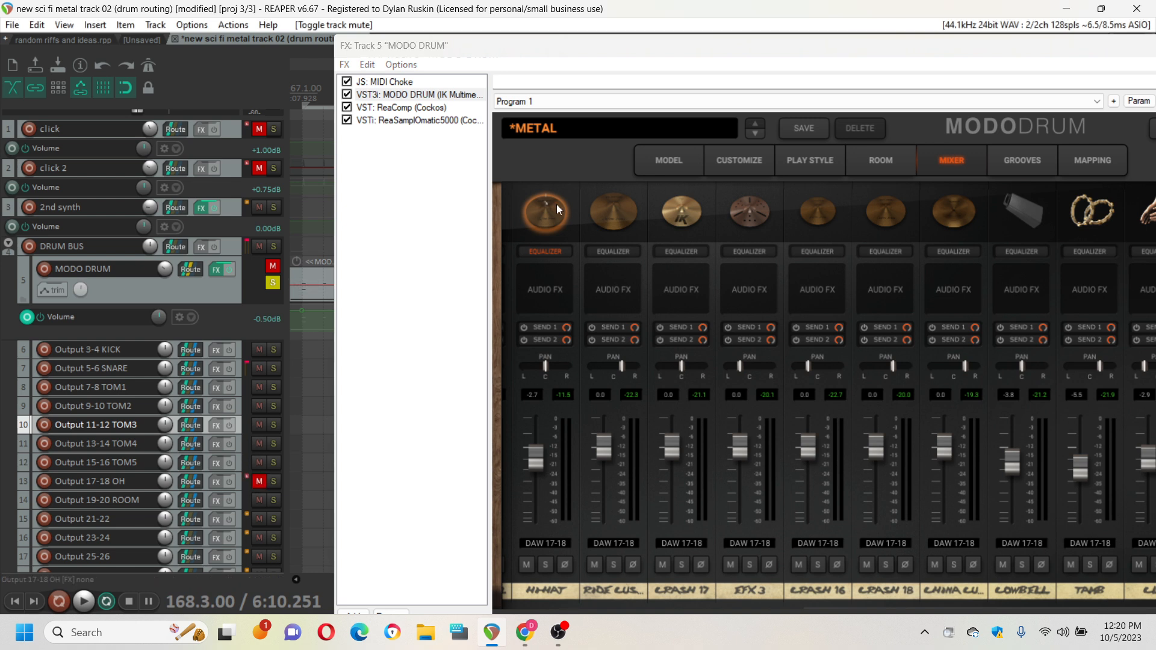
left_click(557, 208)
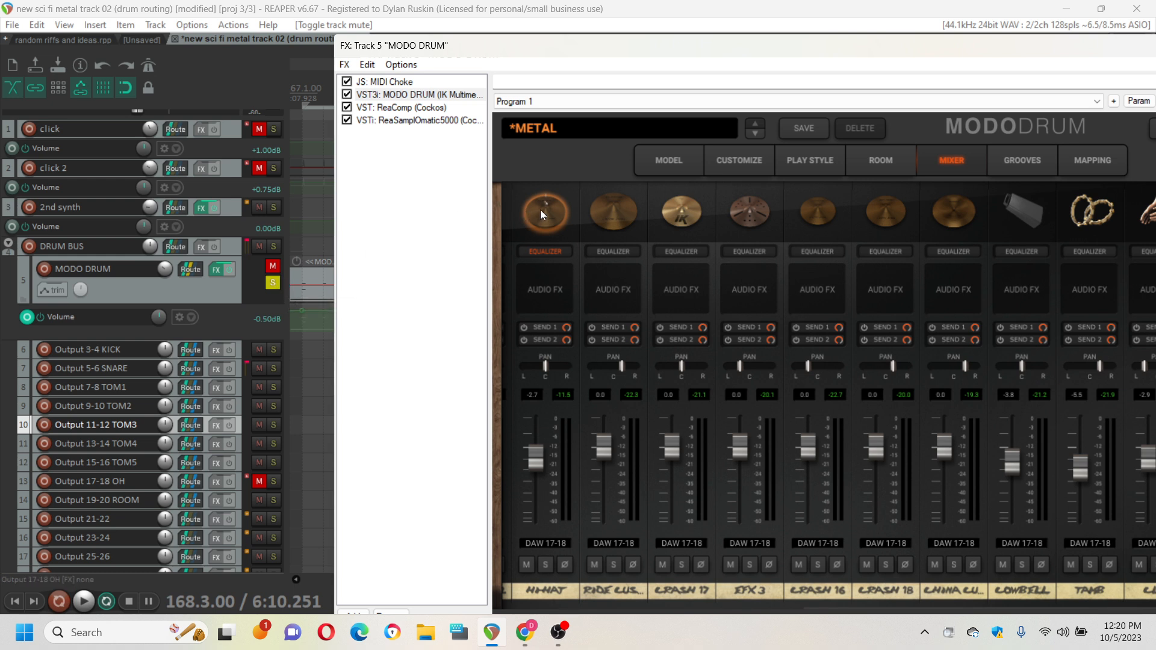
left_click(542, 210)
left_click(540, 210)
left_click(259, 481)
left_click(273, 267)
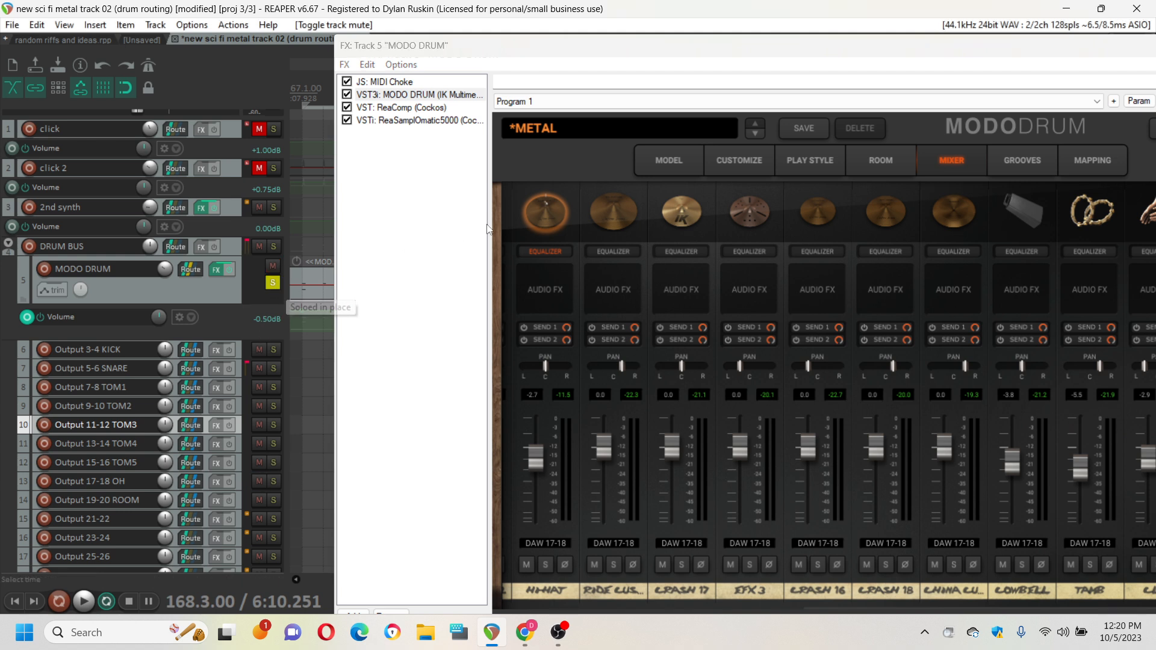
Turn off the MODO DRUM solo and audition the Hi-Hat while toggling mute on the MODO DRUM and DRUM BUS tracks
left_click(540, 214)
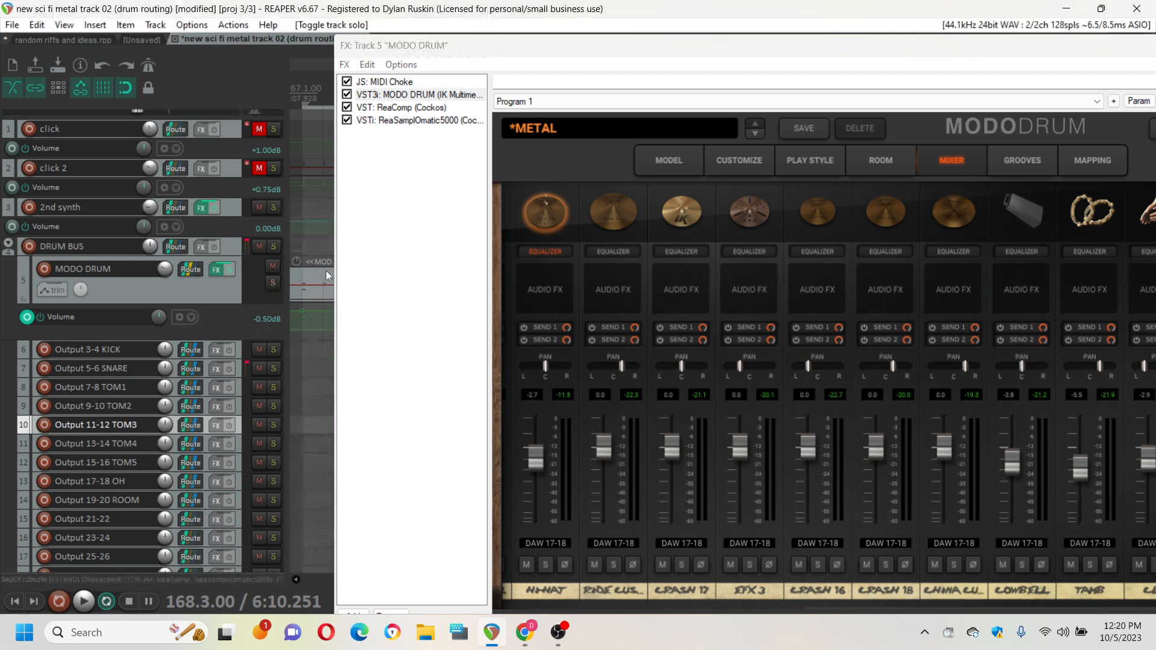
left_click(268, 267)
left_click(269, 266)
left_click(260, 246)
left_click(513, 217)
left_click(261, 247)
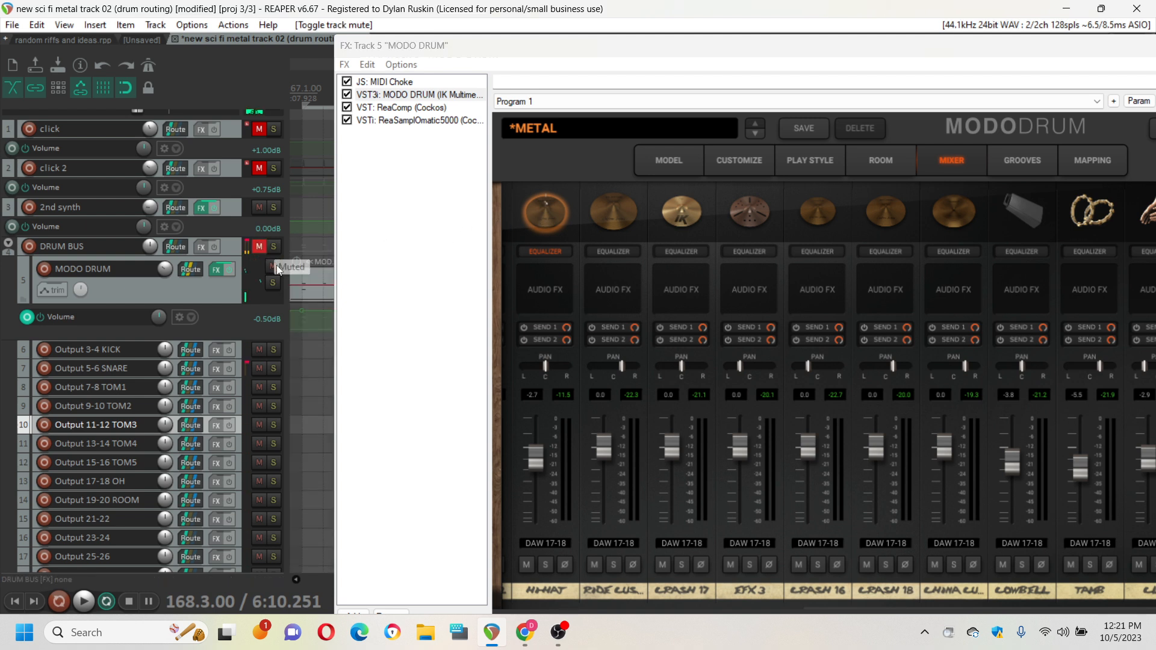
Mute only the MODO DRUM track, audition the Hi-Hat, and unmute the track
left_click(272, 266)
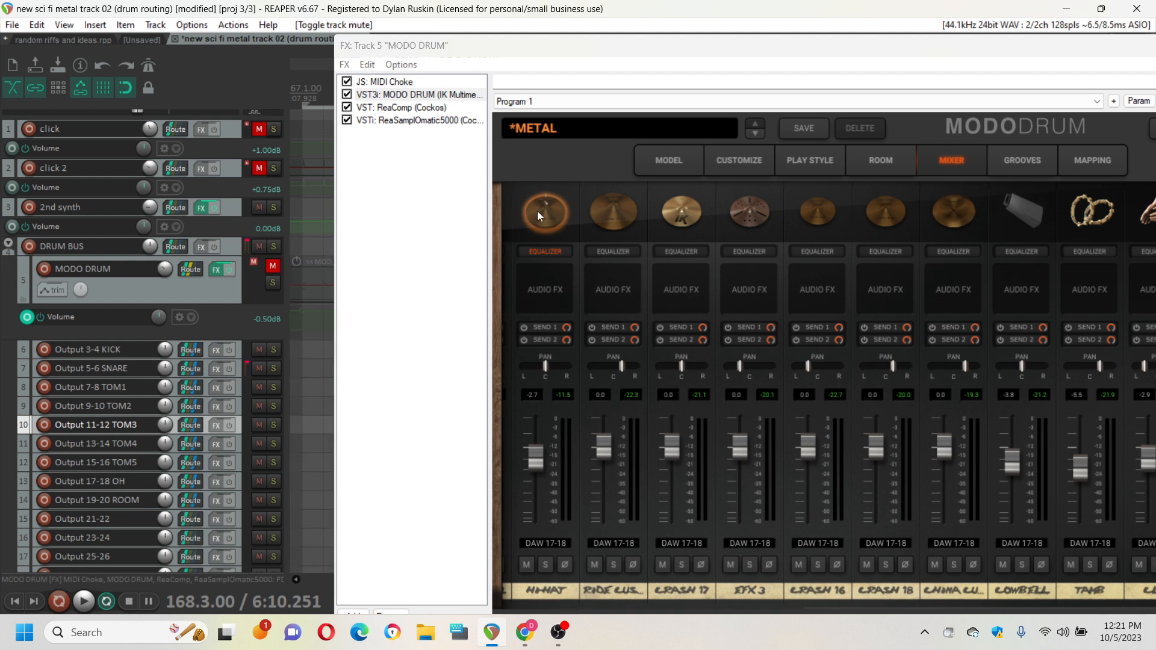
left_click(537, 211)
left_click(541, 209)
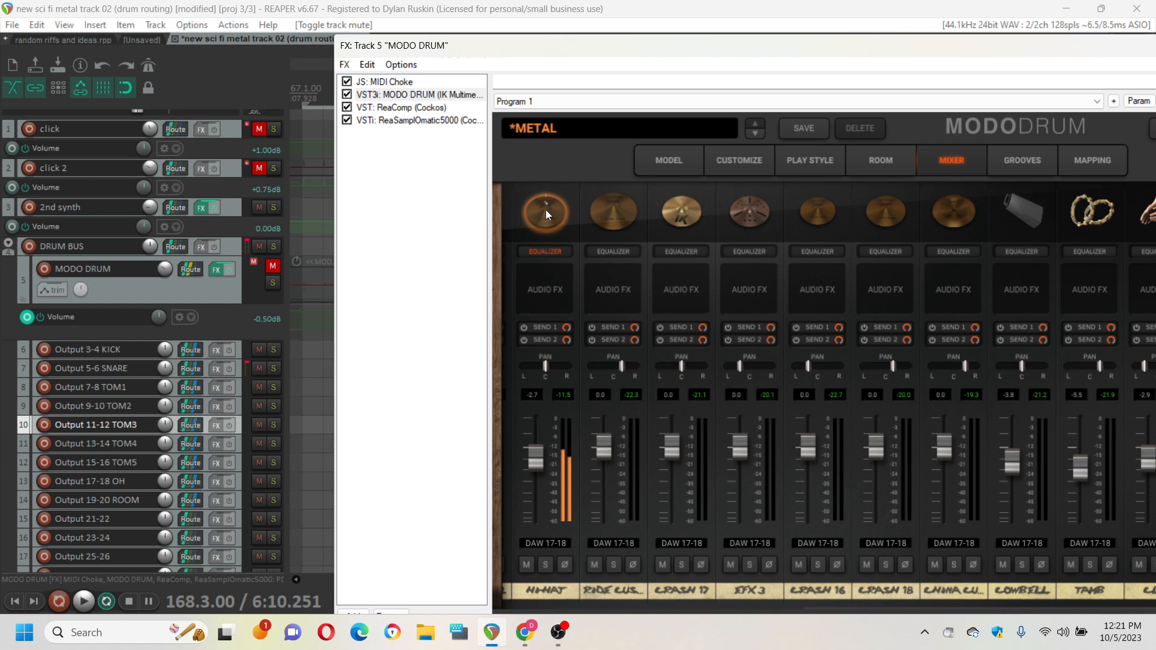
left_click(271, 268)
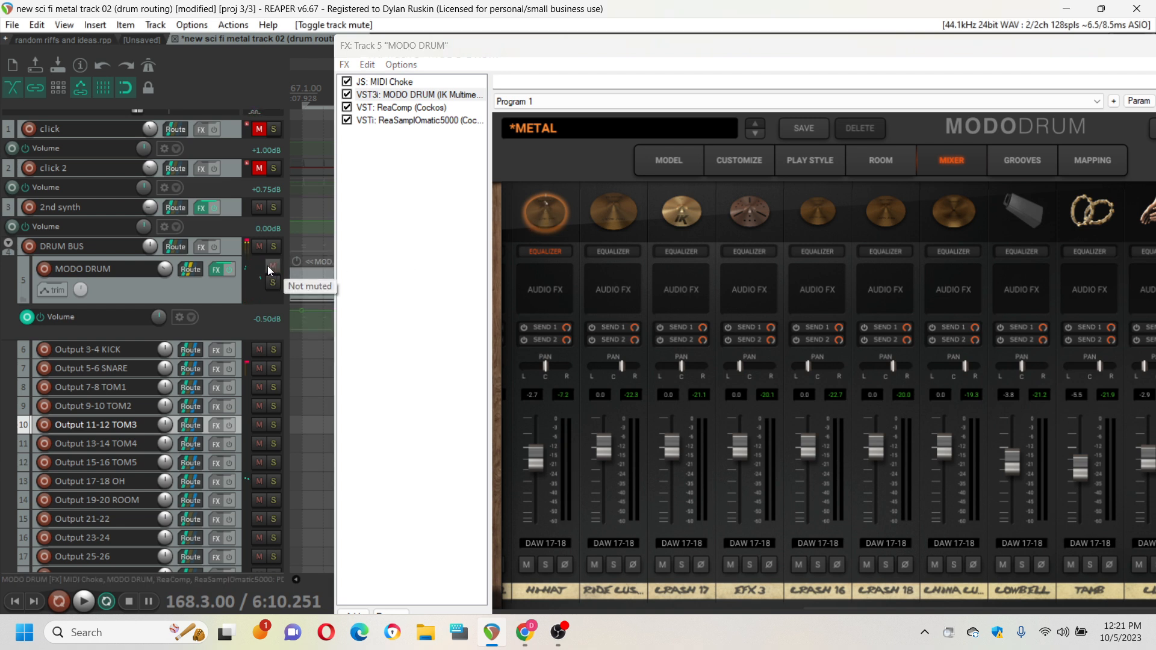
Turn off the MODO DRUM track's parent send to DRUM BUS in its routing settings
left_click(182, 284)
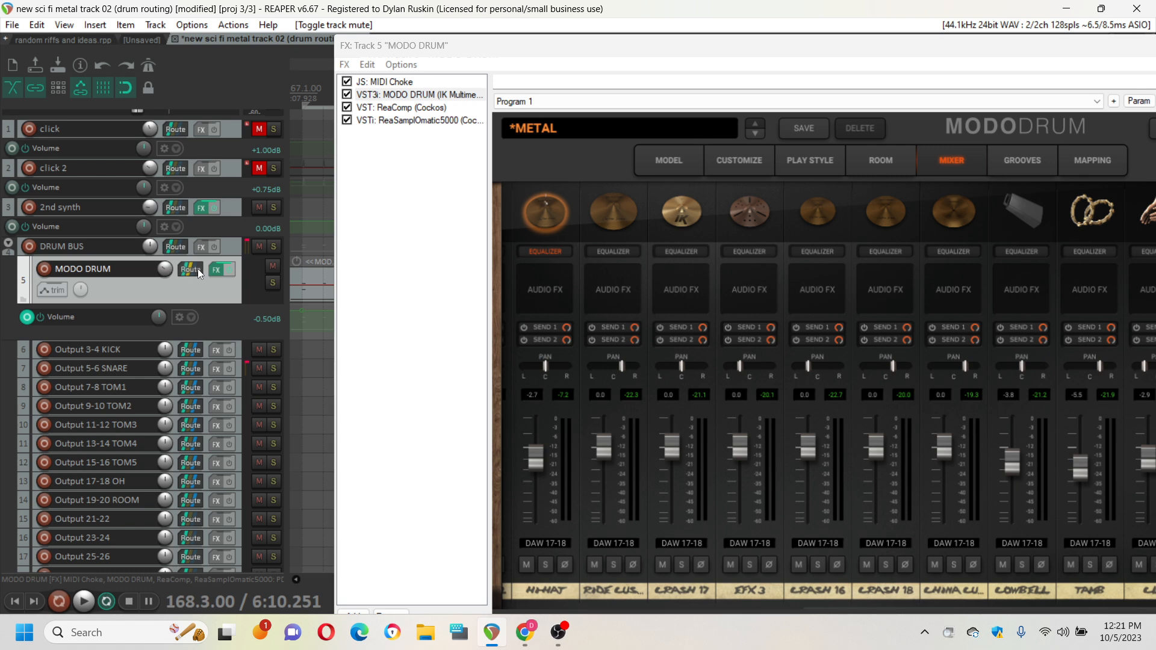
left_click(197, 268)
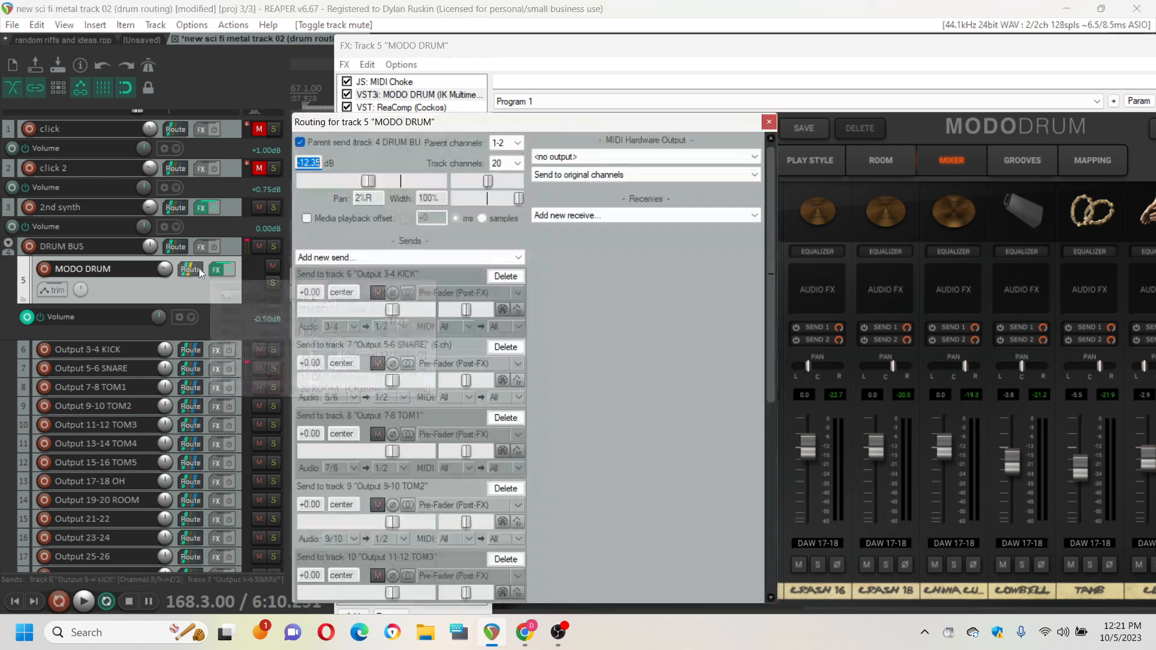
left_click(299, 143)
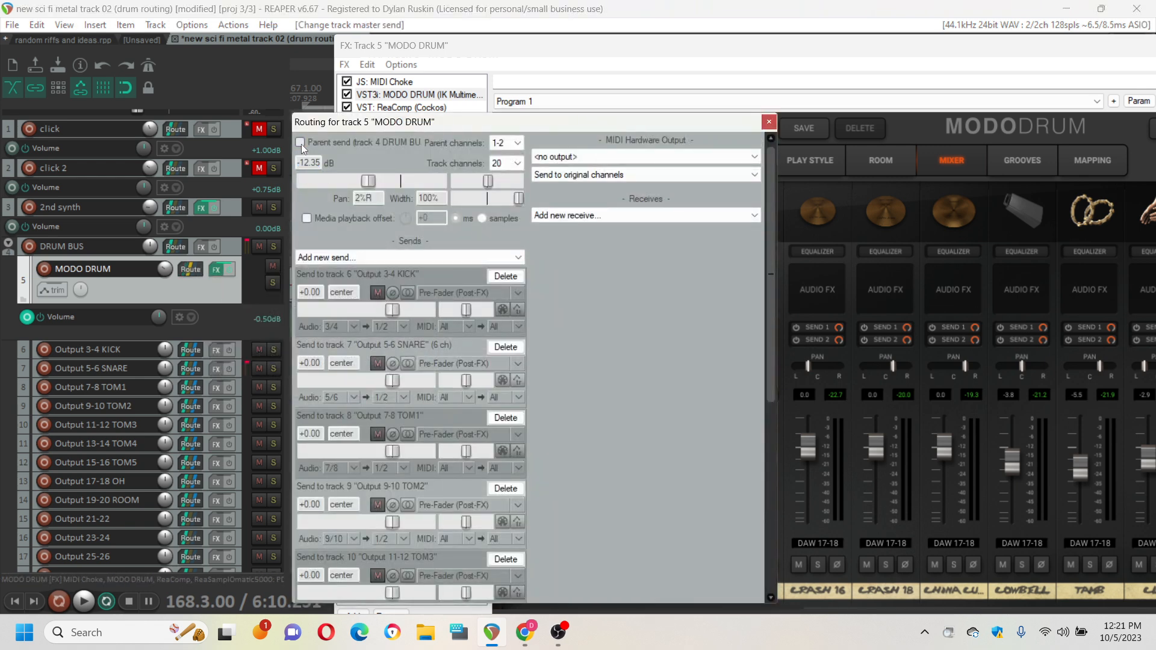
left_click(769, 122)
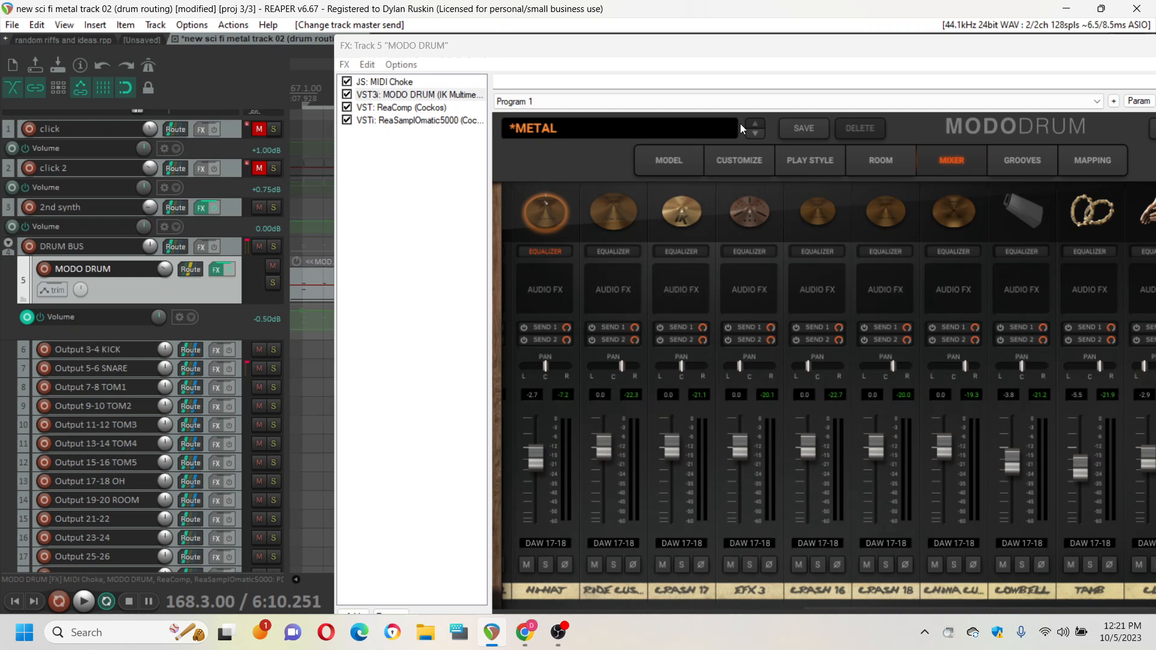
Audition the Hi-Hat, Ride, Crash 17 and EFX 3, and play the drum part to test the separate output routing
left_click(552, 217)
left_click(540, 214)
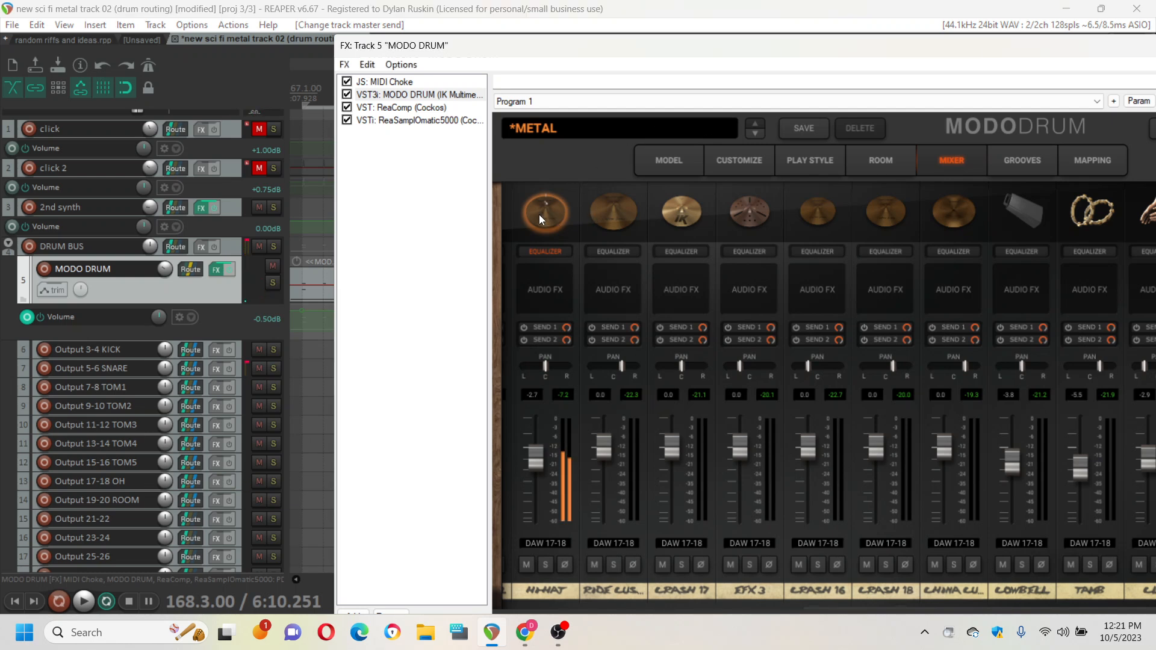
left_click(613, 211)
left_click(681, 211)
left_click(750, 211)
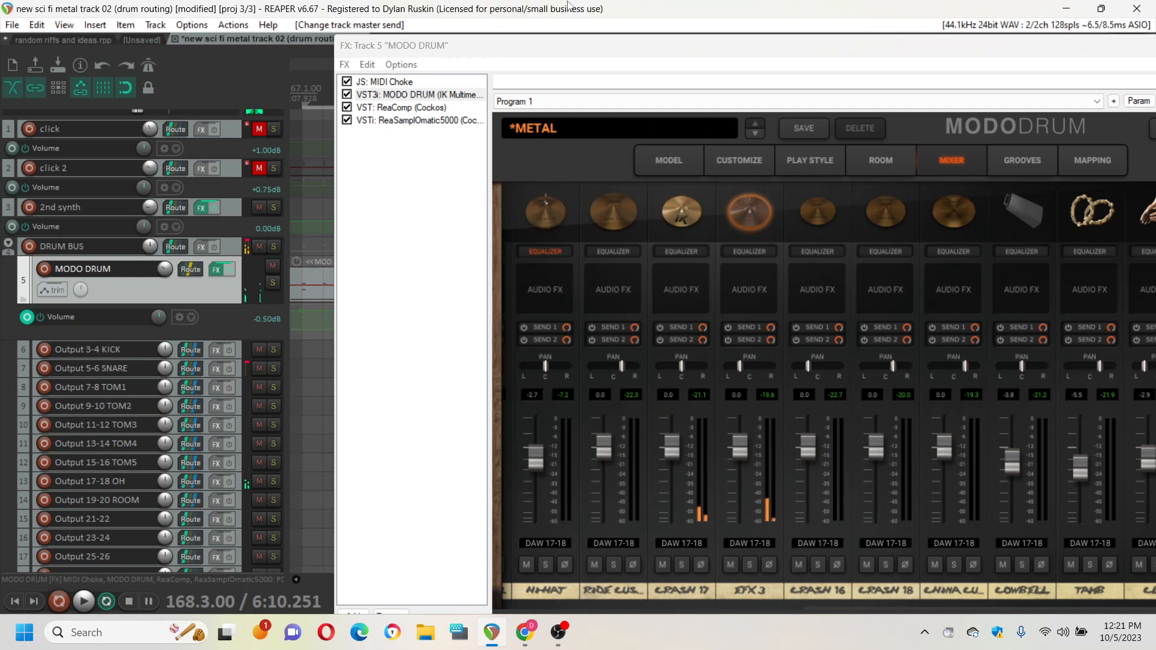
key("space")
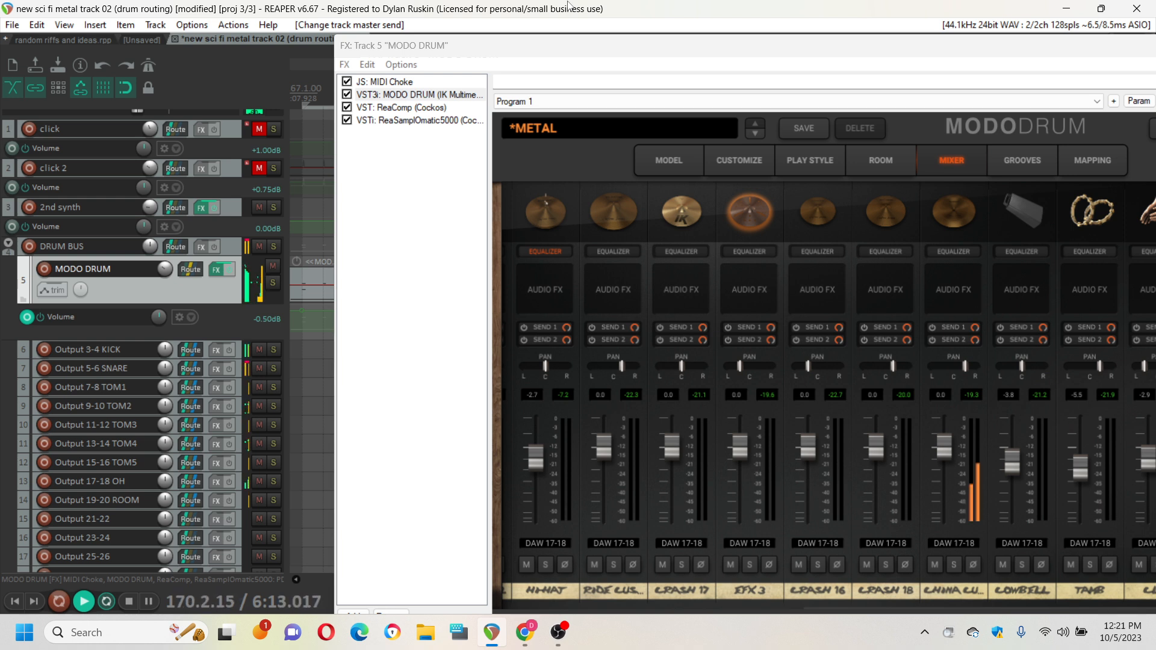
key("space")
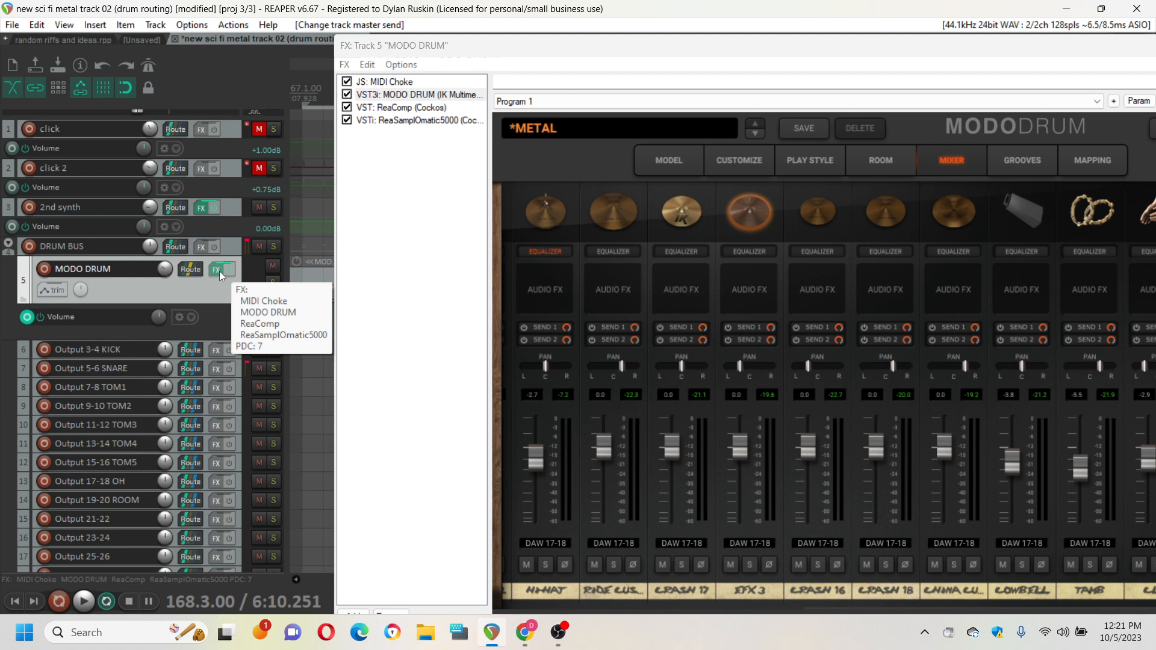
Show the ReaComp settings on the MODO DRUM track and play the drum part briefly to check the compressor's meters
left_click(393, 229)
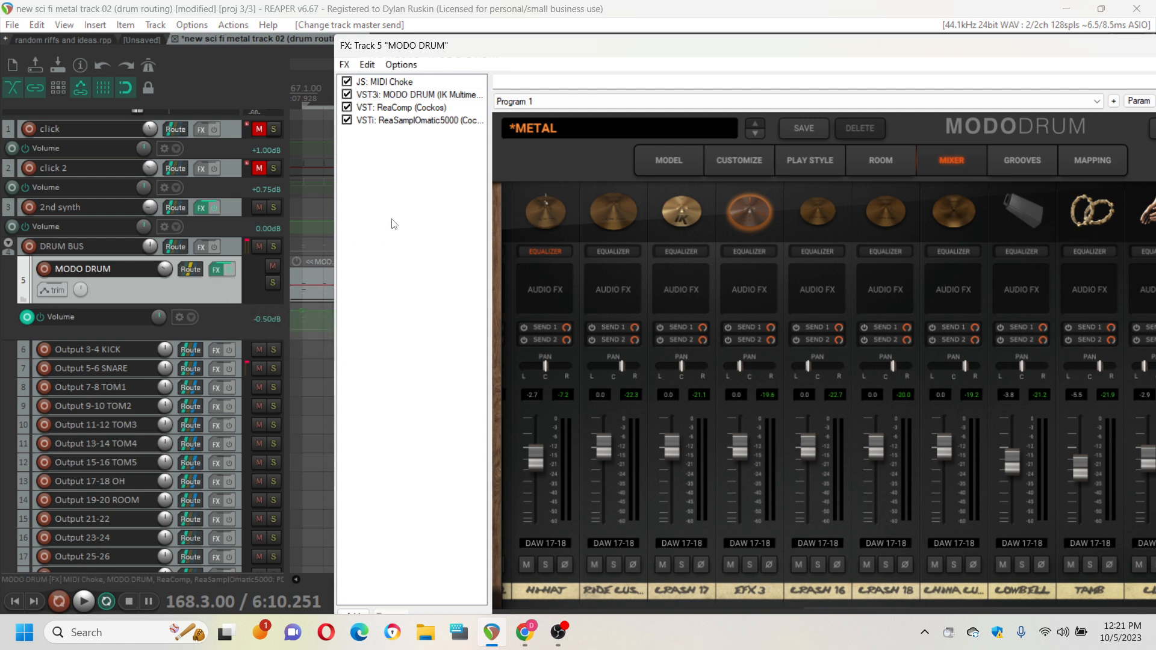
left_click(419, 107)
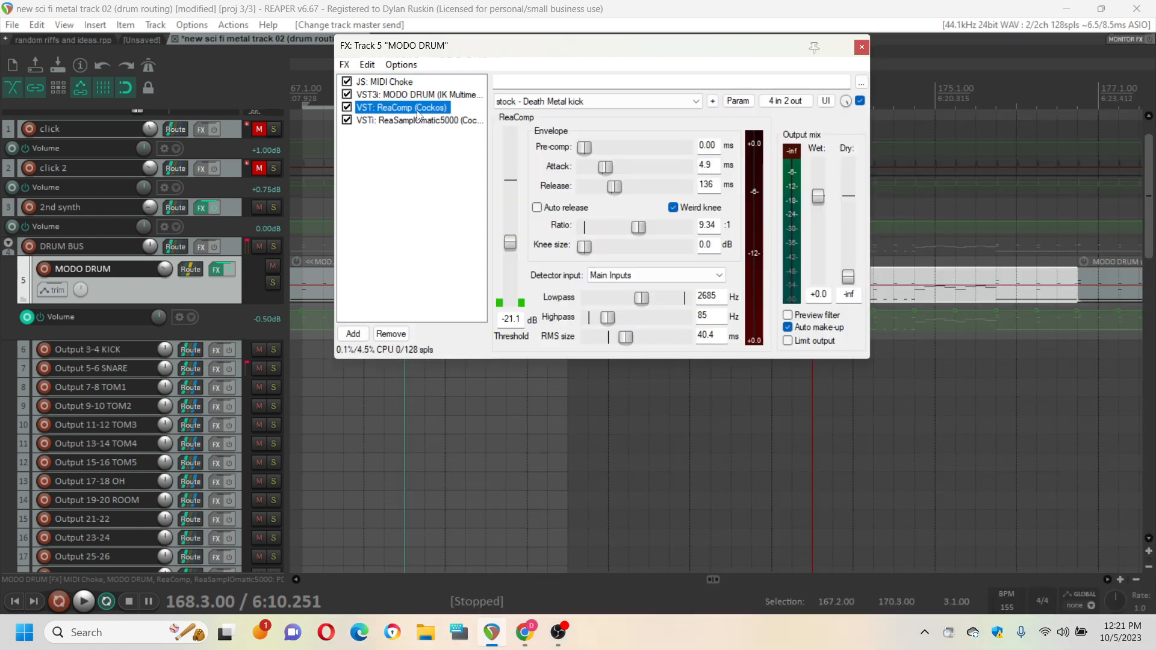
left_click(462, 8)
key("space")
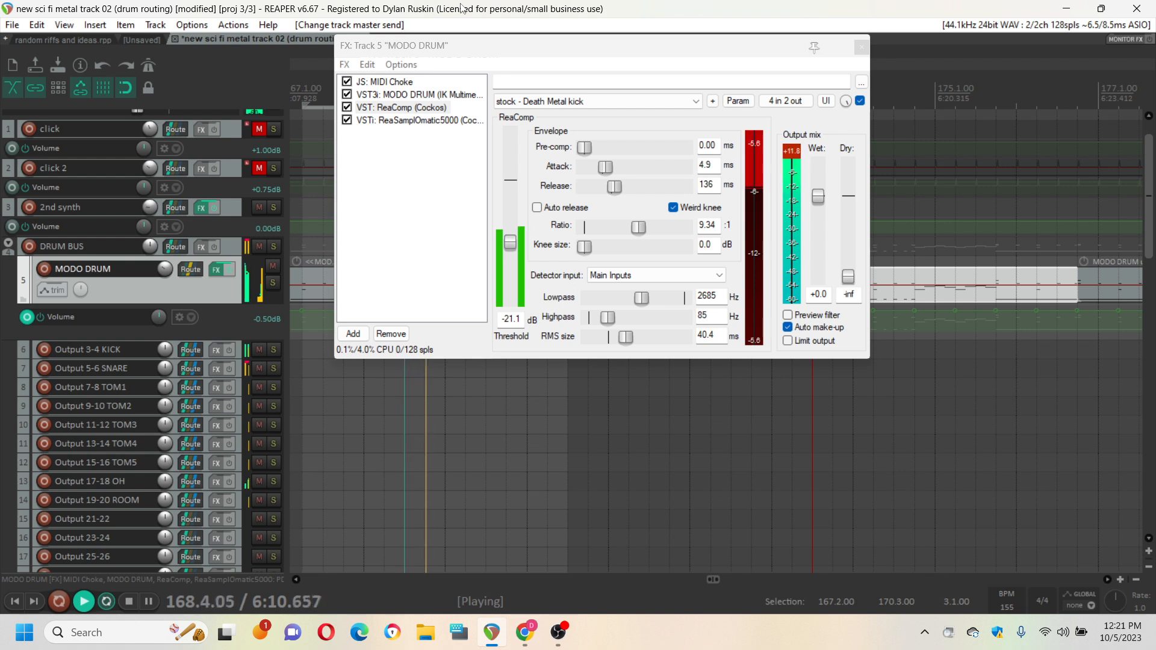
key("space")
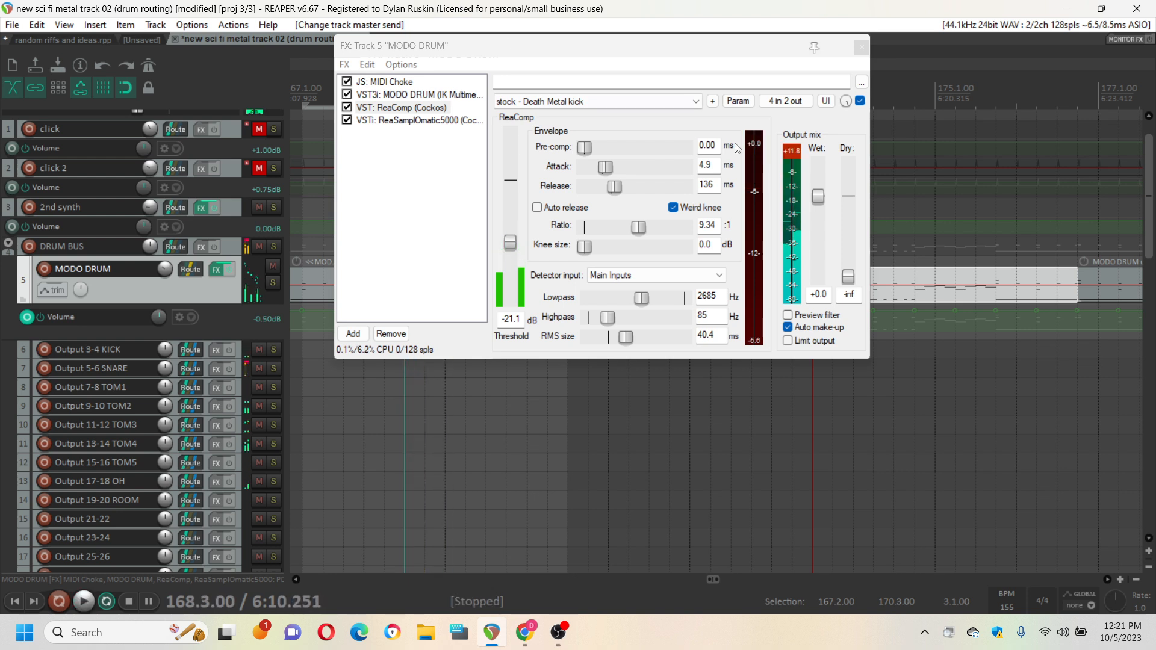
Examine the ReaSamplOmatic5000 and MIDI Choke settings in the MODO DRUM effects chain
left_click(411, 123)
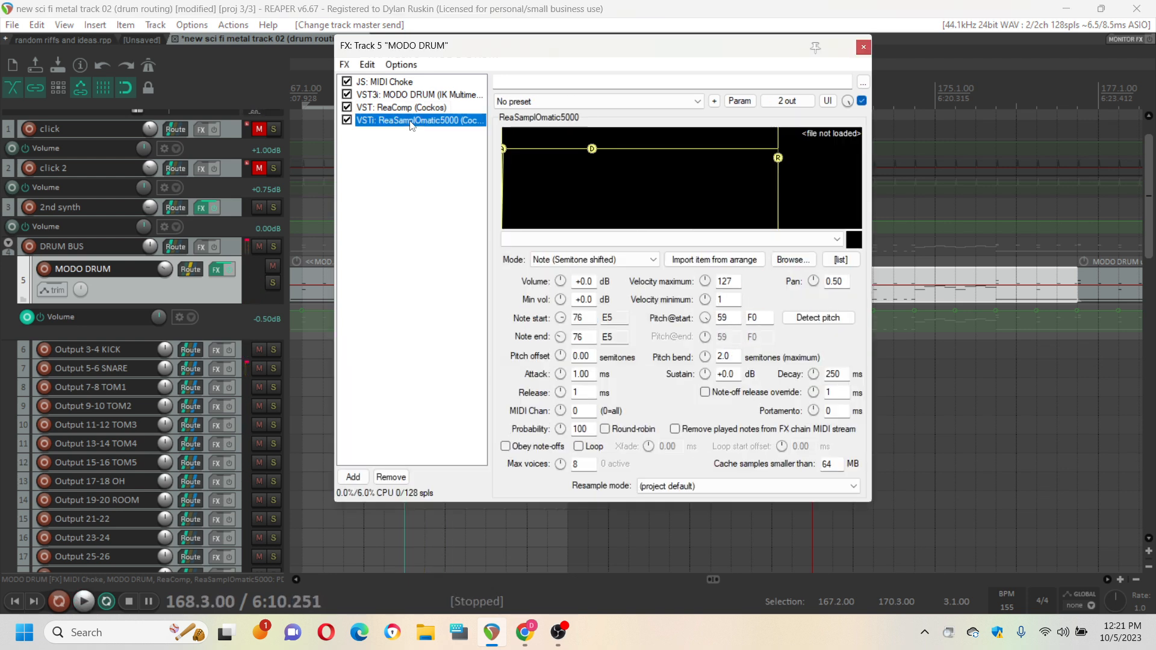
left_click_drag(493, 53, 550, 85)
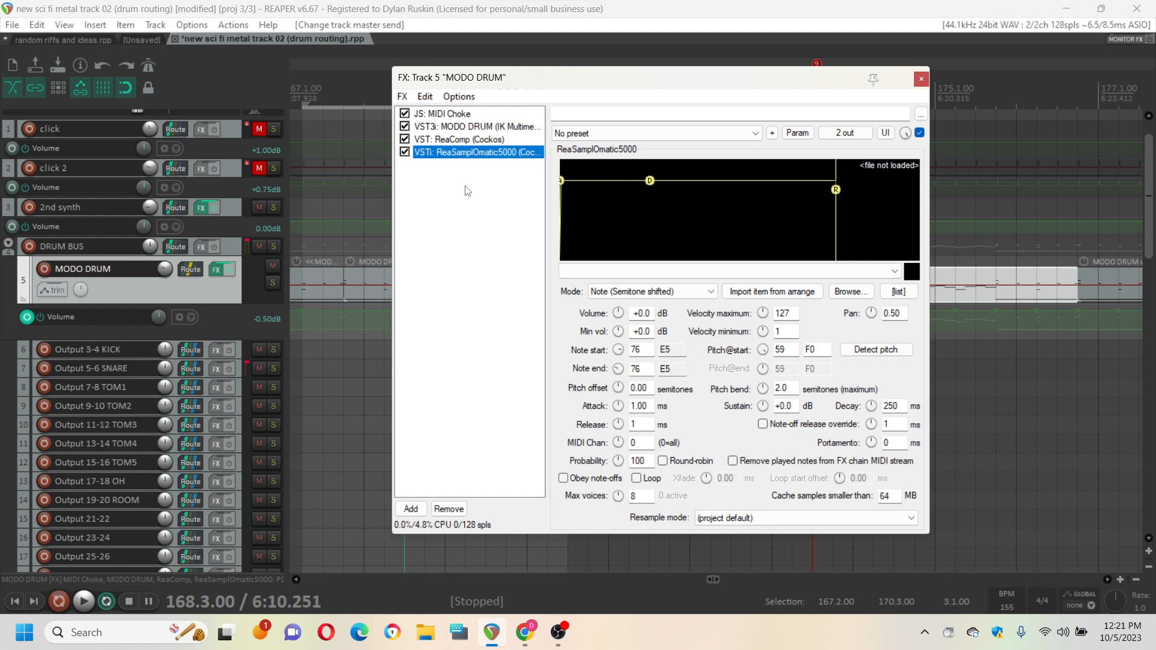
left_click(458, 114)
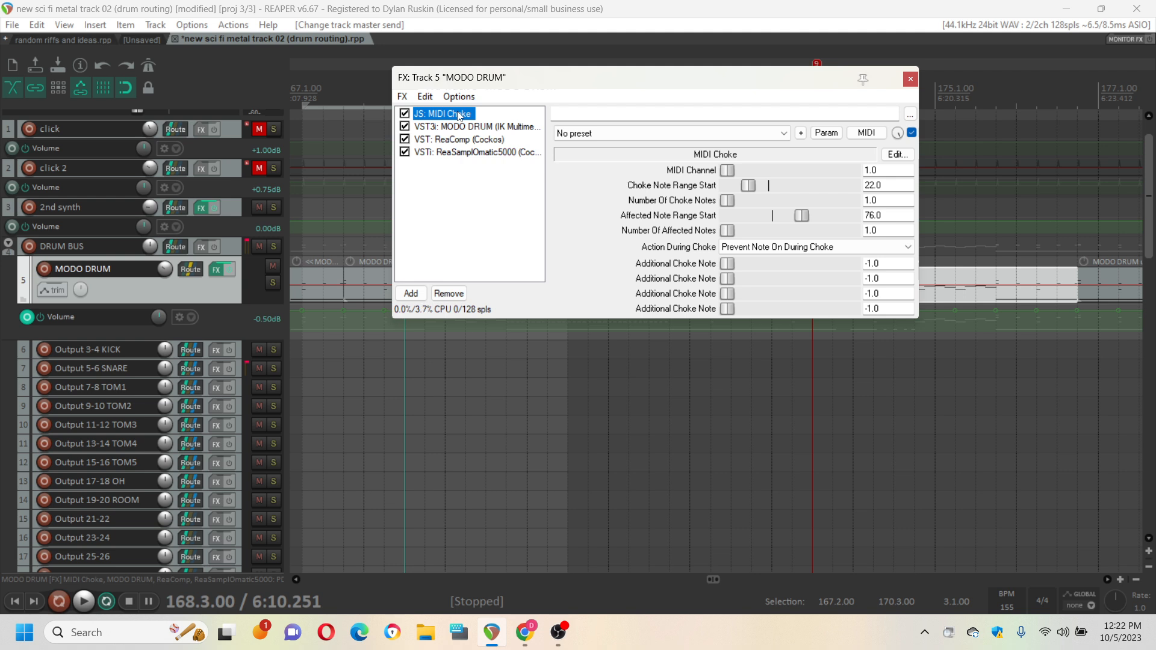
Restore ReaComp, remove MIDI Choke from the MODO DRUM track's effects chain, and show the MODO DRUM mixer
key("ctrl+z")
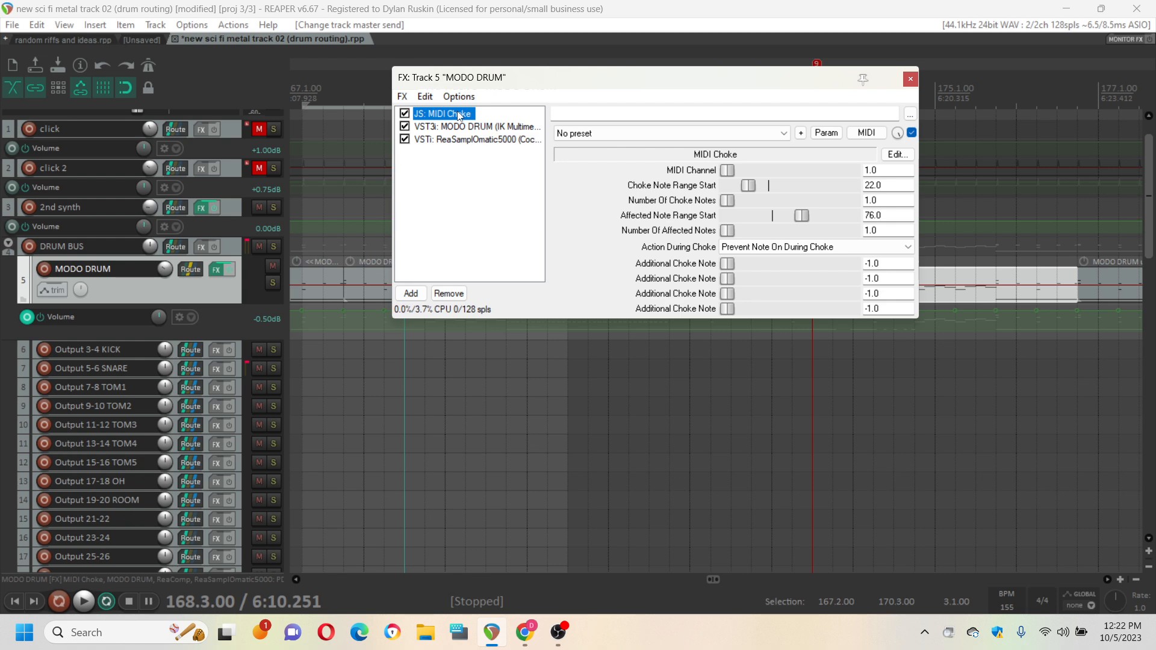
left_click(507, 125)
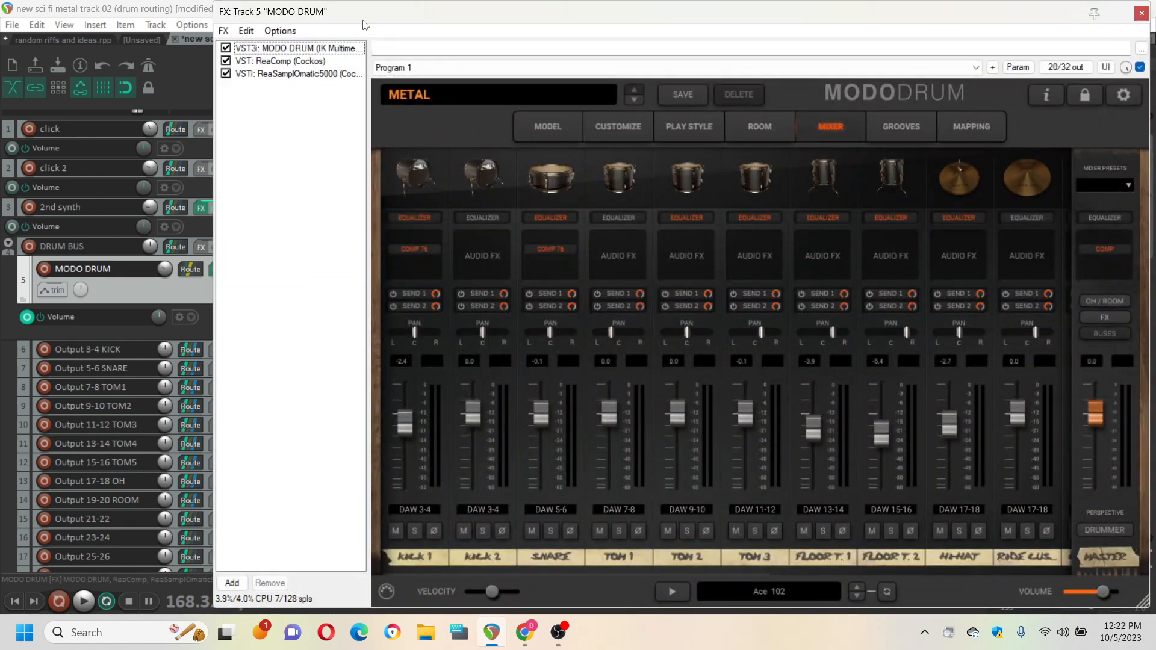
left_click_drag(363, 25, 538, 40)
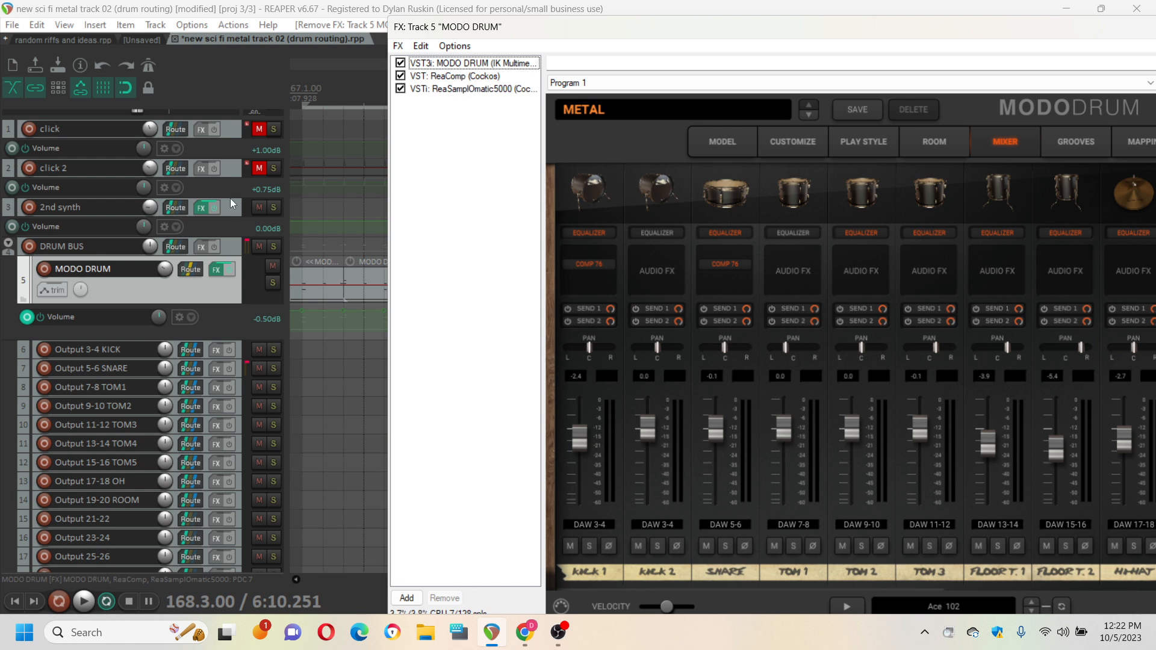
left_click(104, 292)
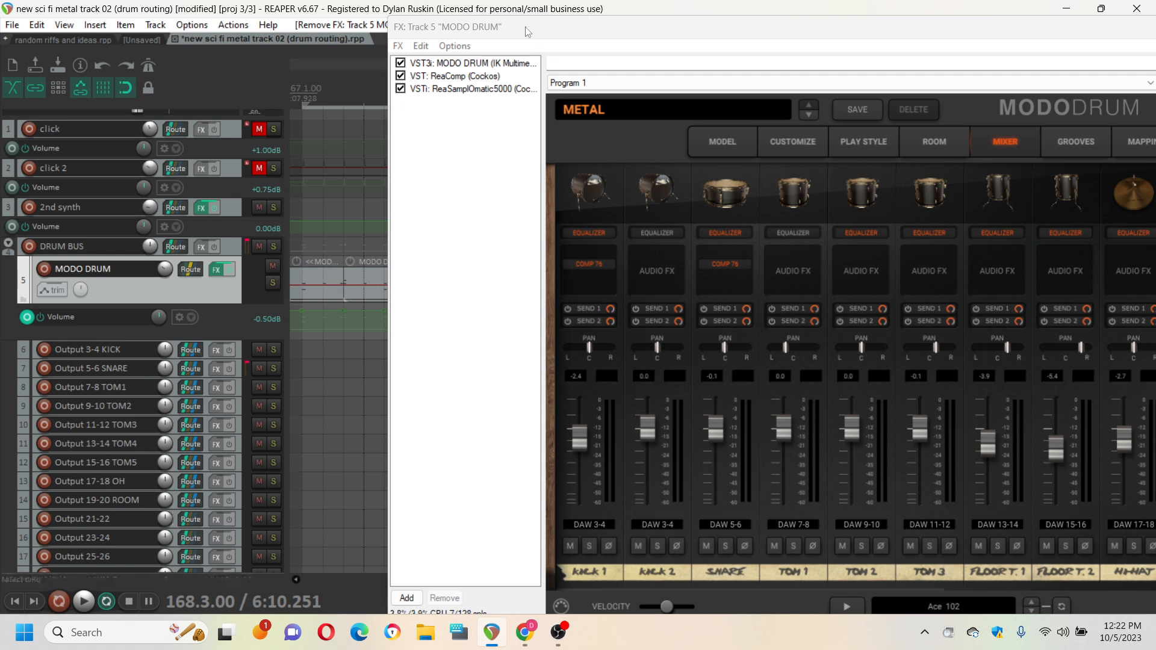
left_click(462, 81)
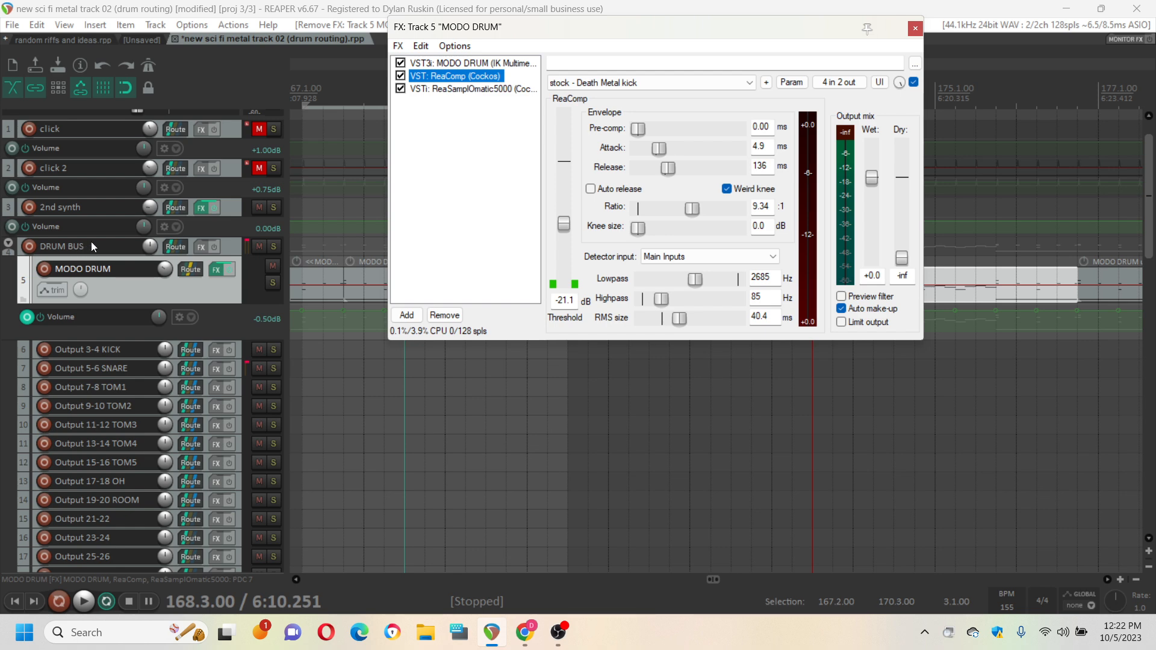
left_click(106, 247)
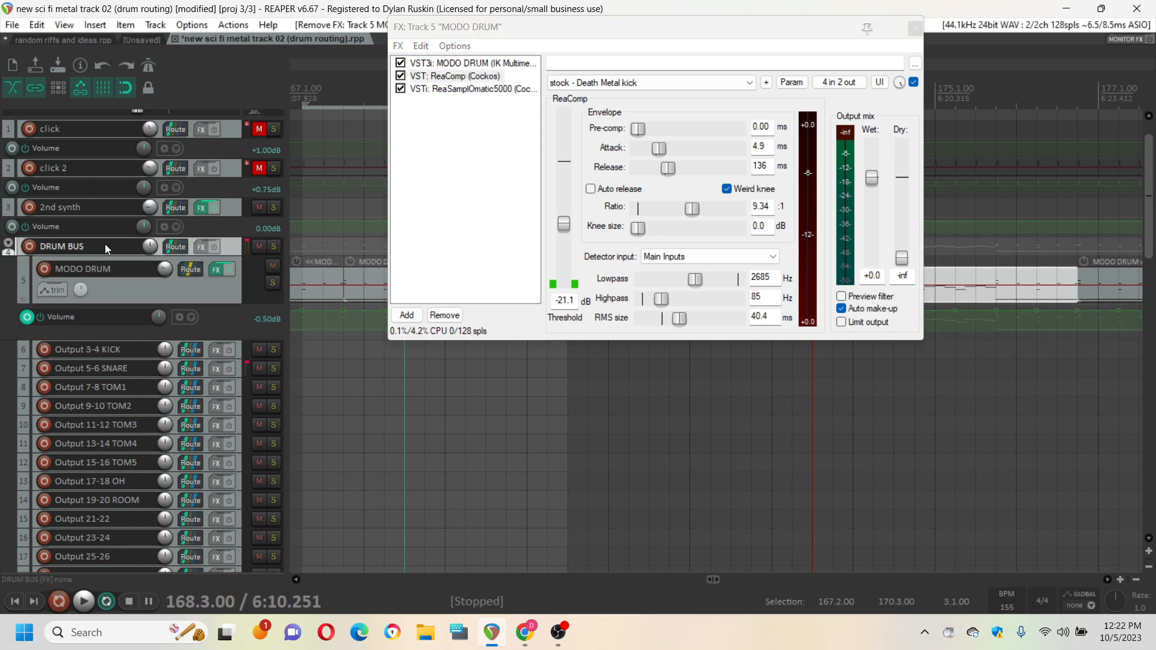
left_click(204, 245)
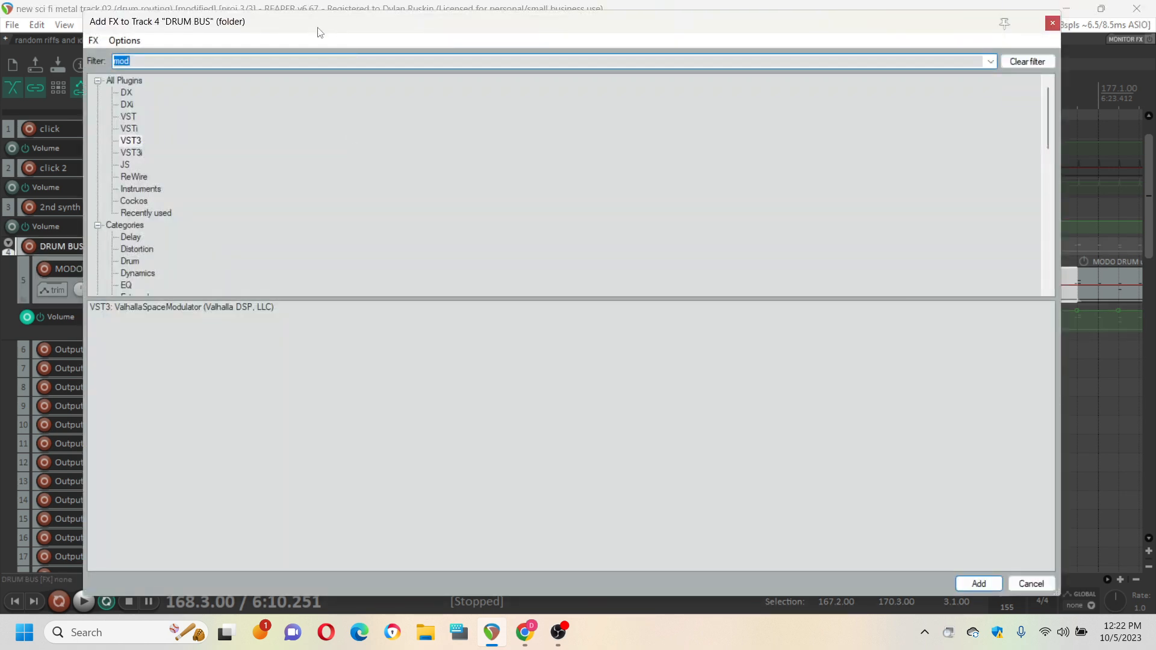
left_click_drag(316, 28, 351, 90)
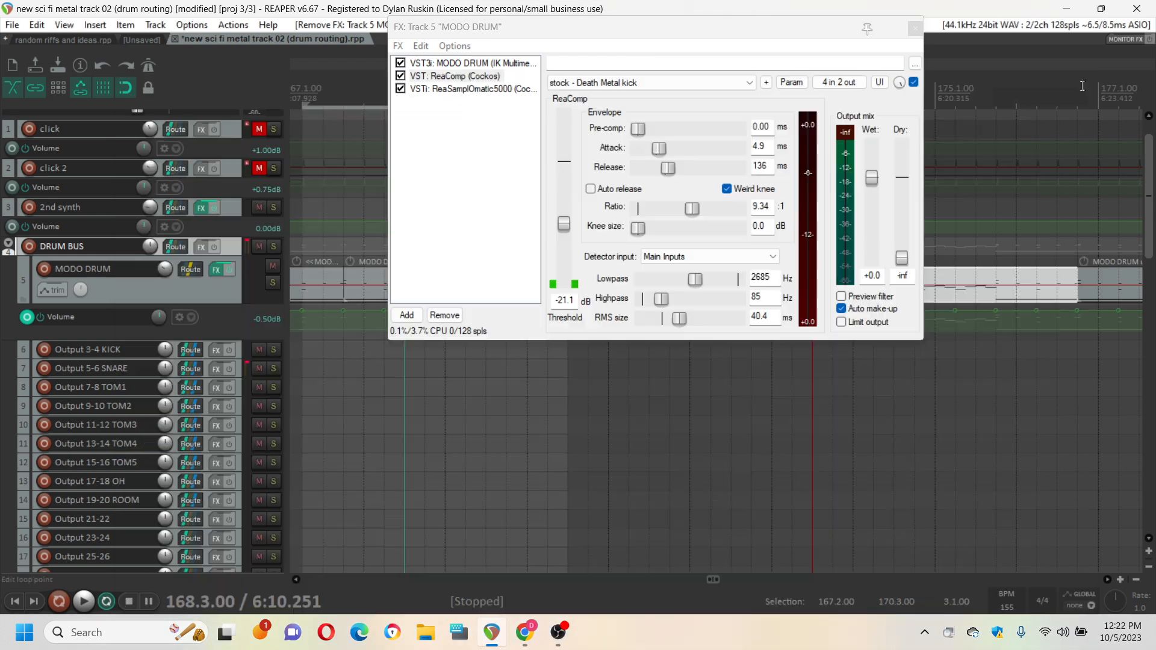
left_click(1087, 86)
Copy ReaComp with its Death Metal kick preset from the MODO DRUM track to the DRUM BUS effects chain
left_click(463, 79)
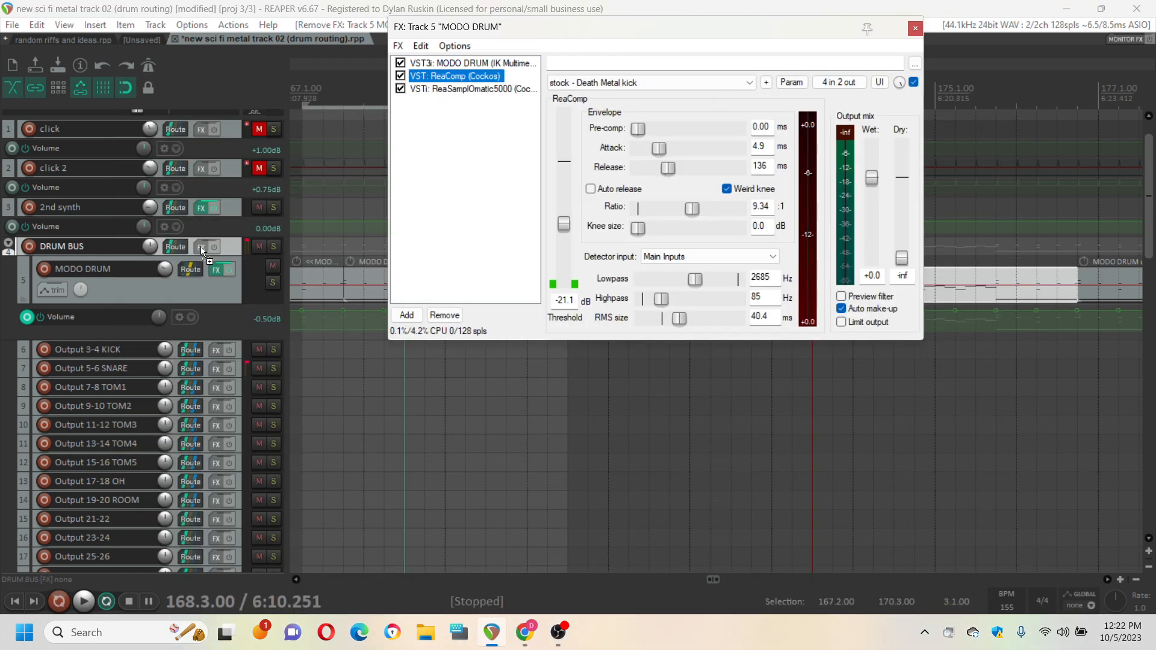
left_click_drag(201, 247, 201, 247)
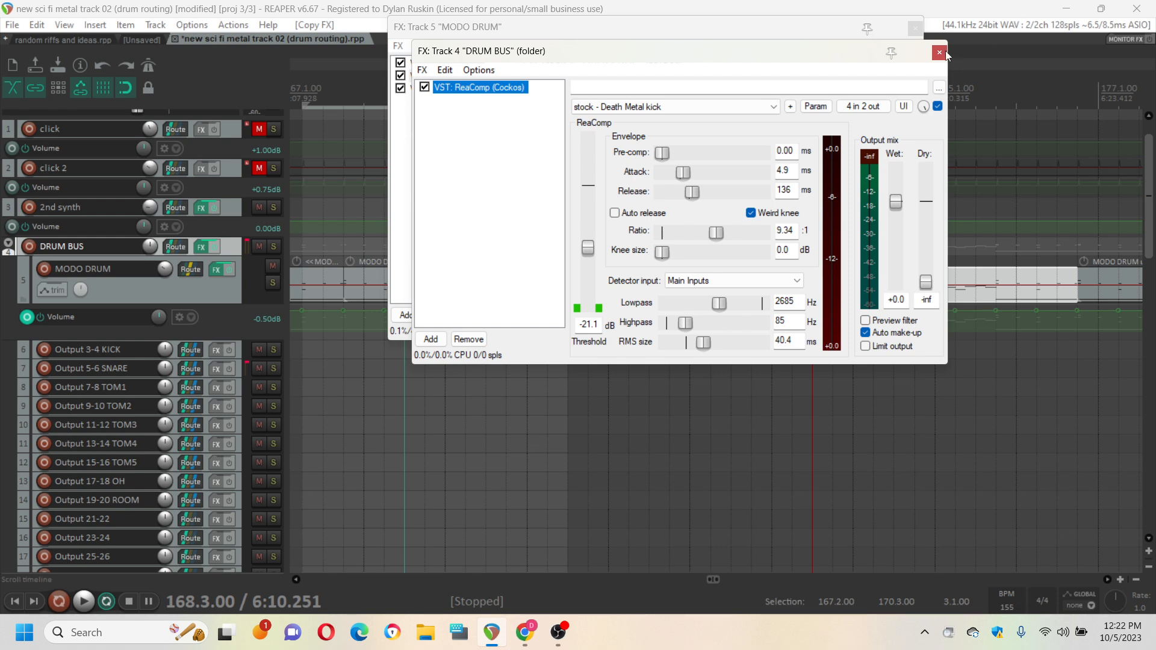
left_click(939, 52)
Delete ReaComp from the MODO DRUM track's effects chain and close the chain's window
left_click(460, 77)
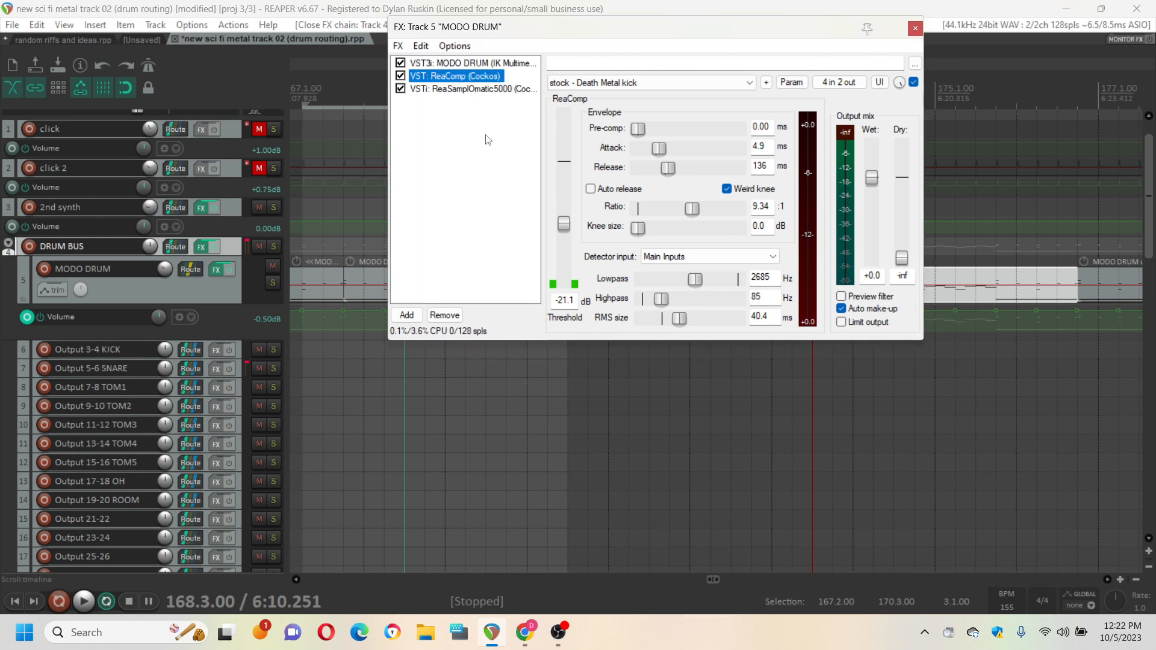
key("Delete")
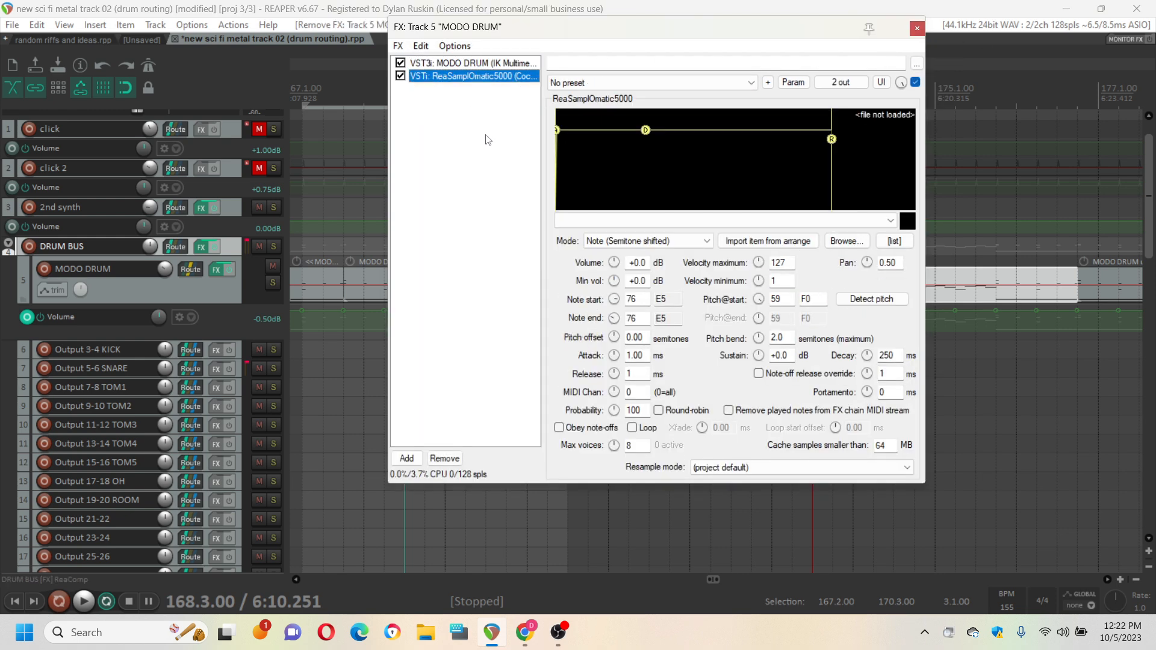
left_click_drag(538, 35, 574, 68)
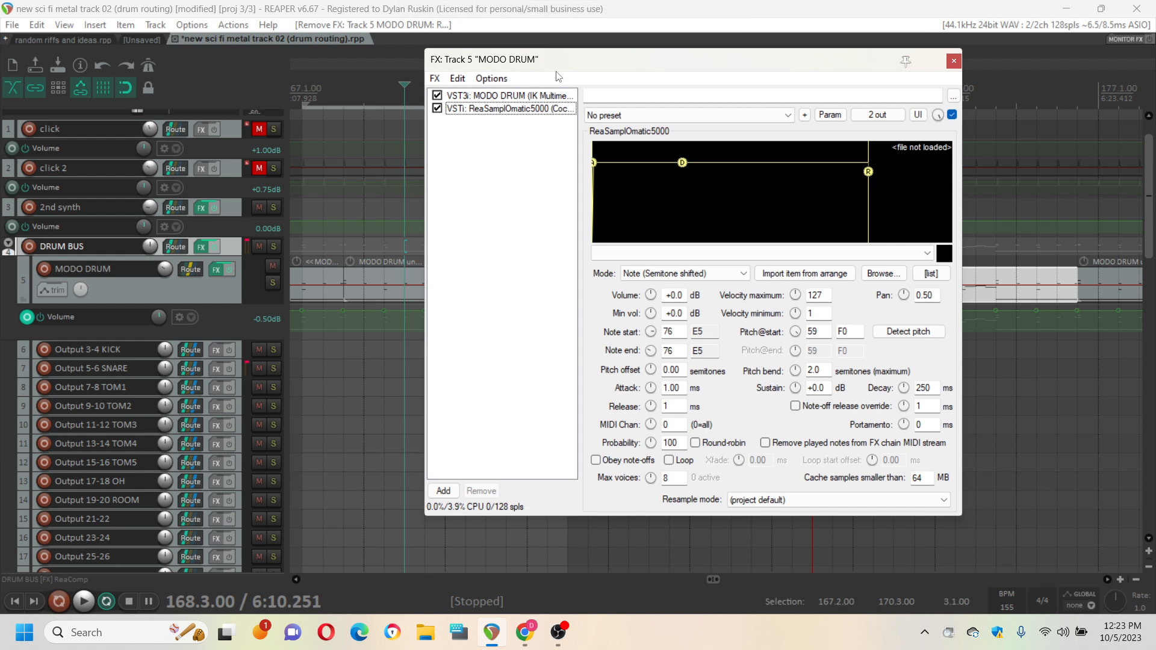
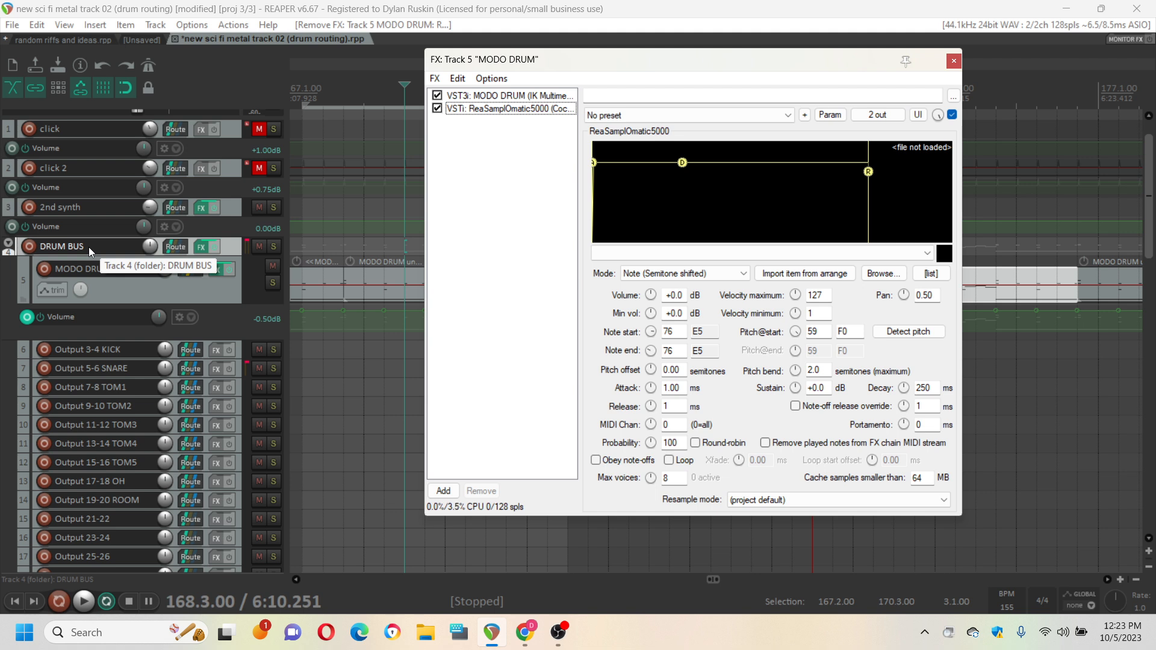
left_click(953, 60)
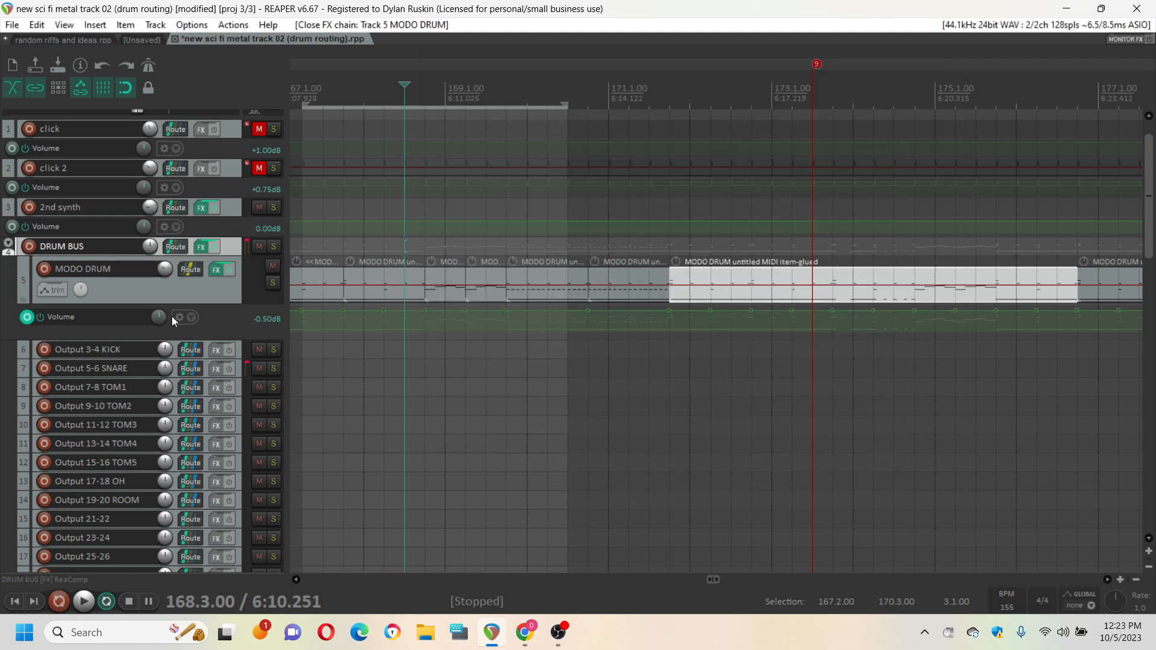
Examine the DRUM BUS, the MODO DRUM track and its separate kick, snare and tom output tracks in the track list
scroll(96, 348, "down", 4)
scroll(106, 346, "up", 2)
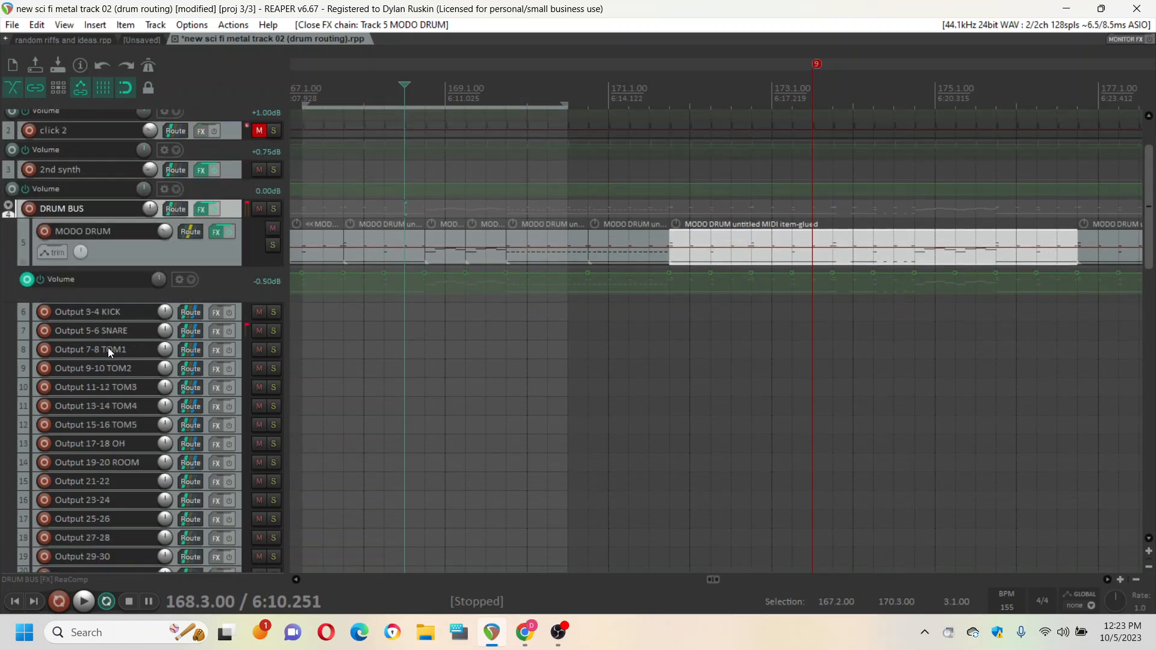
left_click(107, 312)
left_click(113, 331)
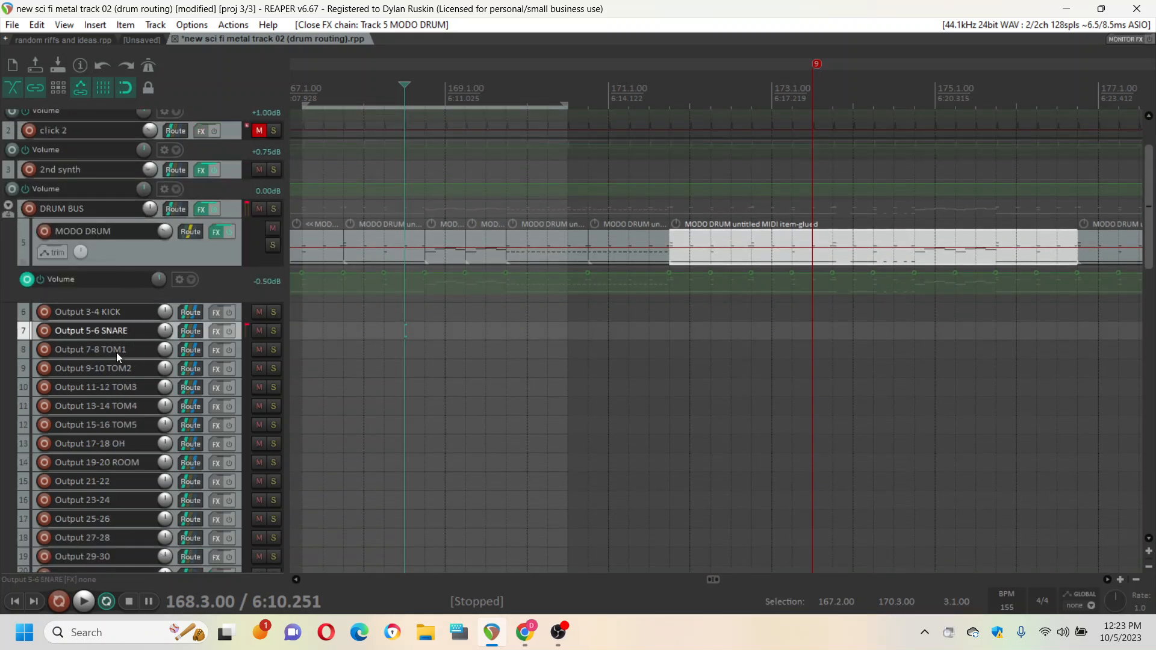
left_click(116, 352)
left_click(118, 370)
left_click(64, 208)
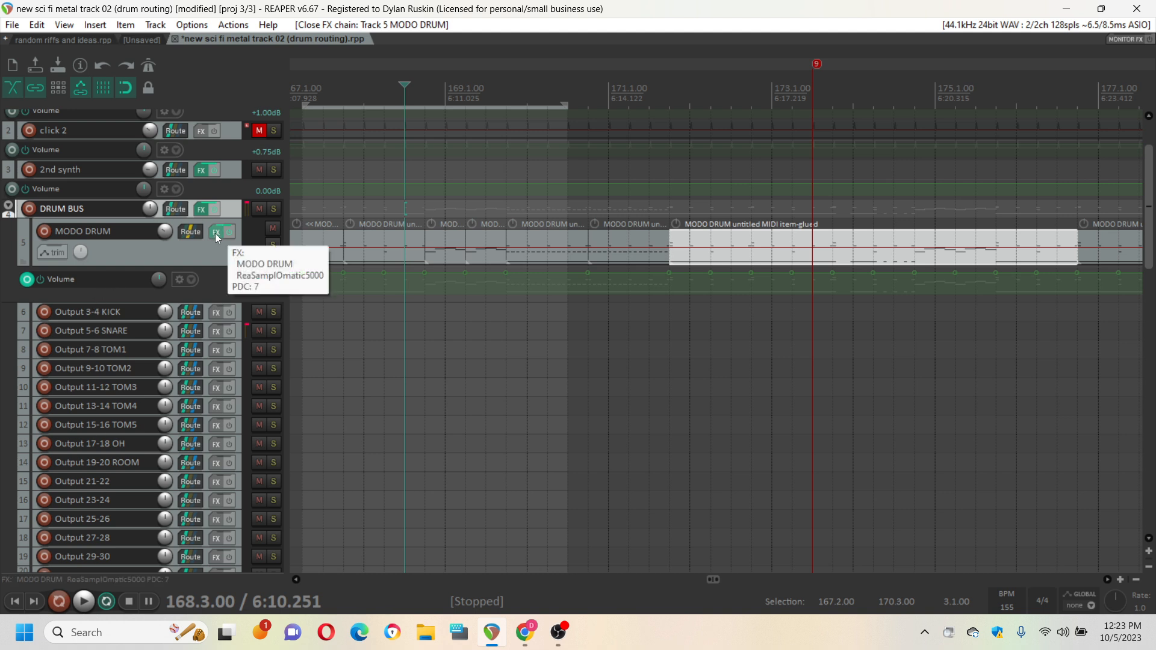
left_click(102, 248)
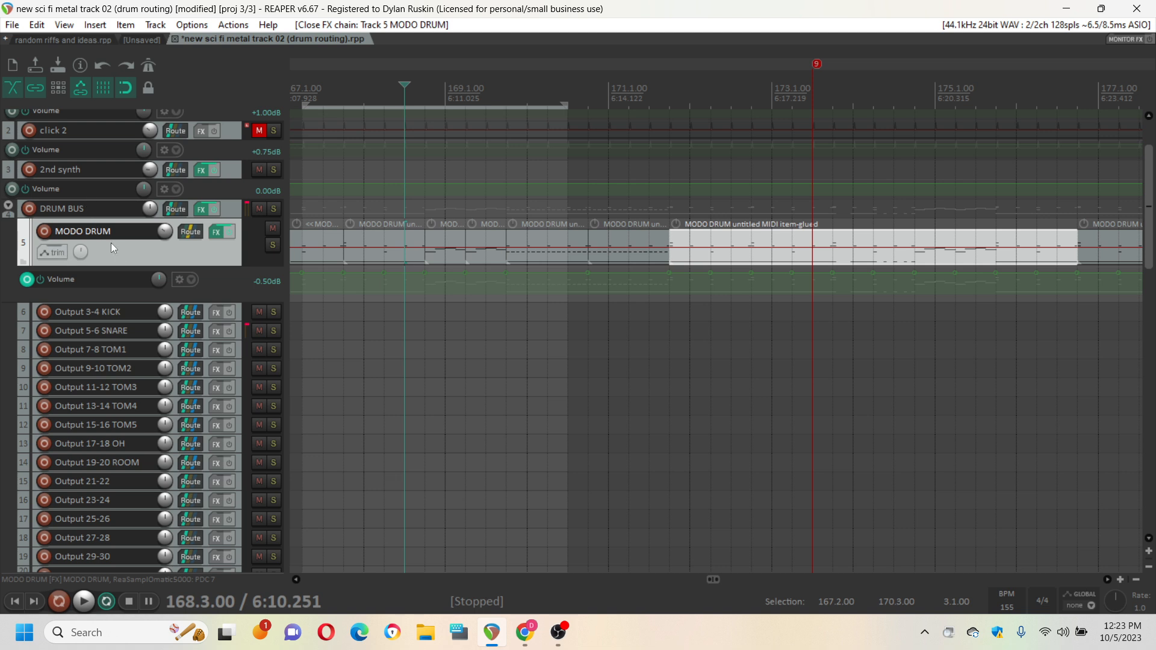
left_click(112, 205)
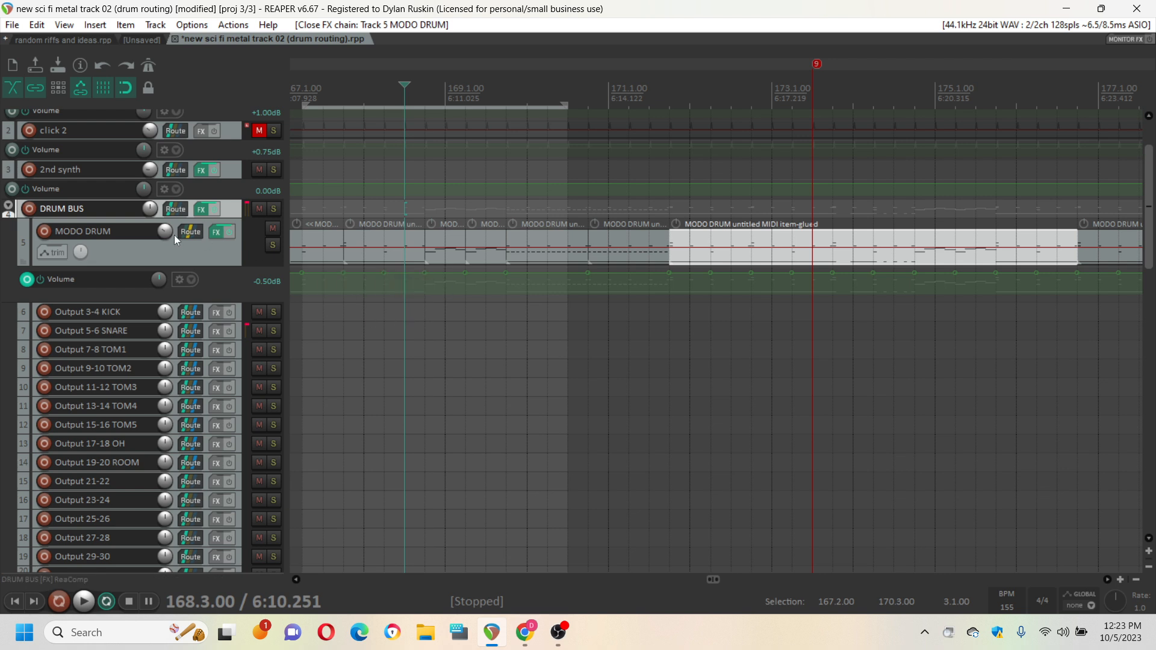
mouse_move(168, 229)
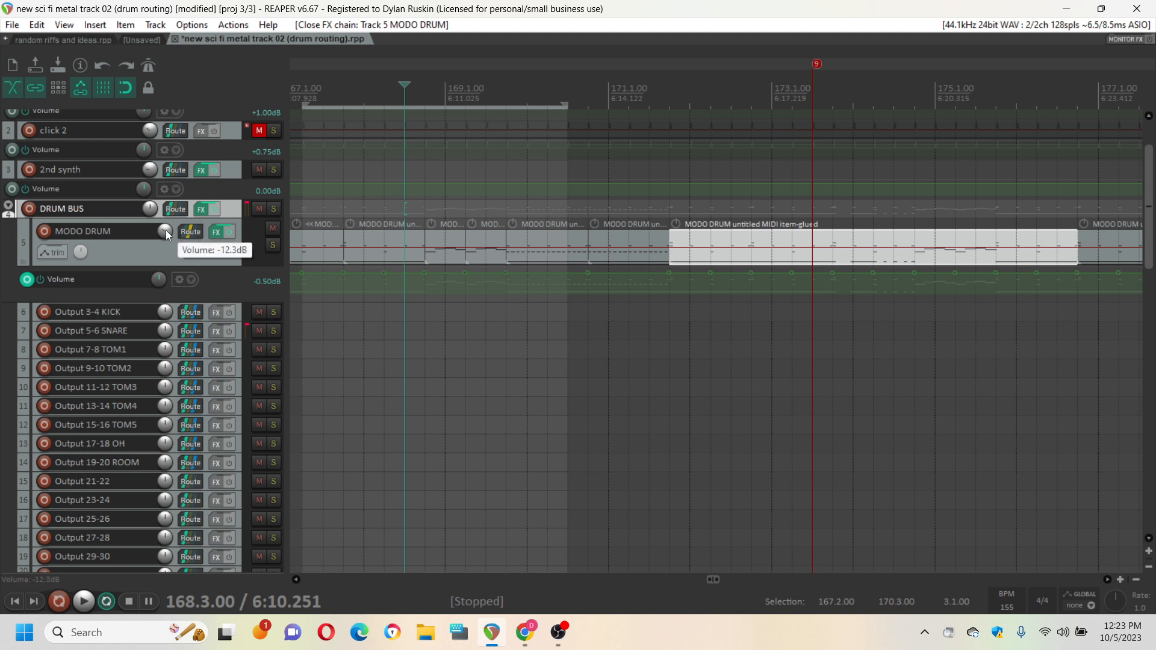
left_click(158, 262)
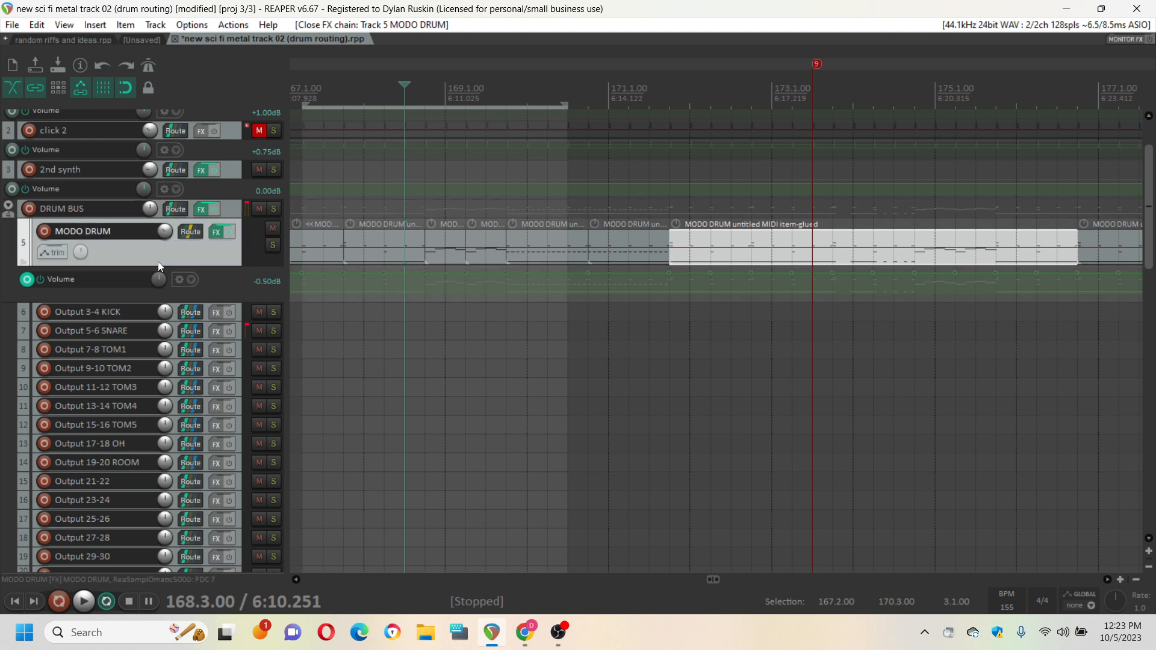
left_click(104, 310)
Delete the tracks from Output 19-20 ROOM through Output 31-32
scroll(125, 360, "down", 1)
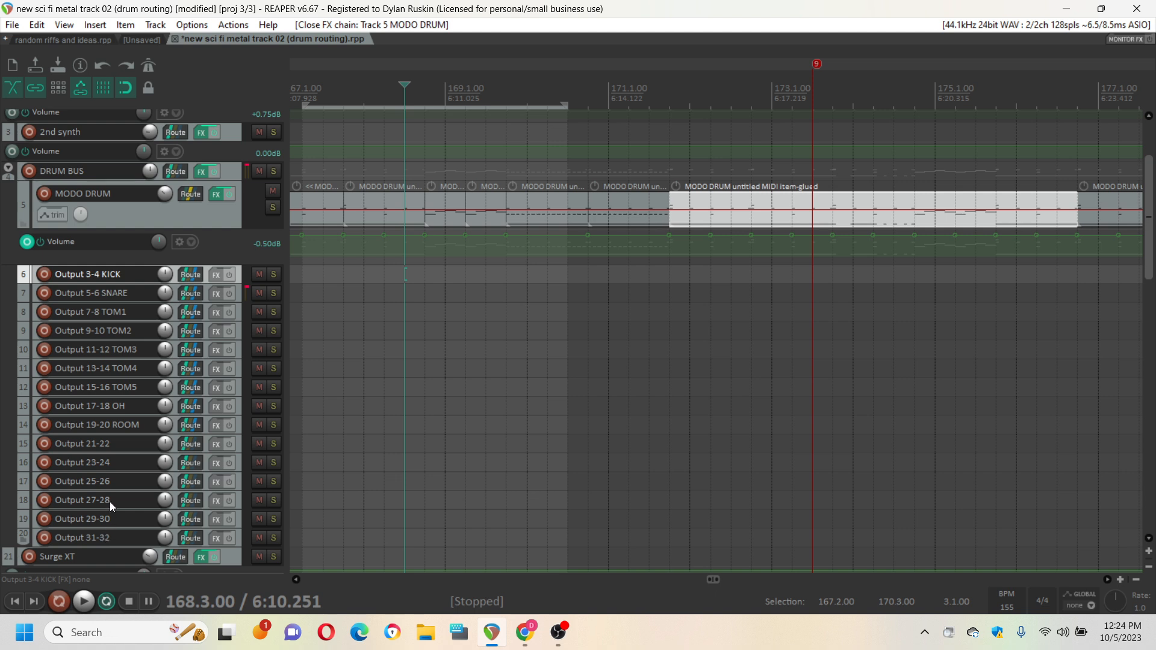
left_click(110, 445)
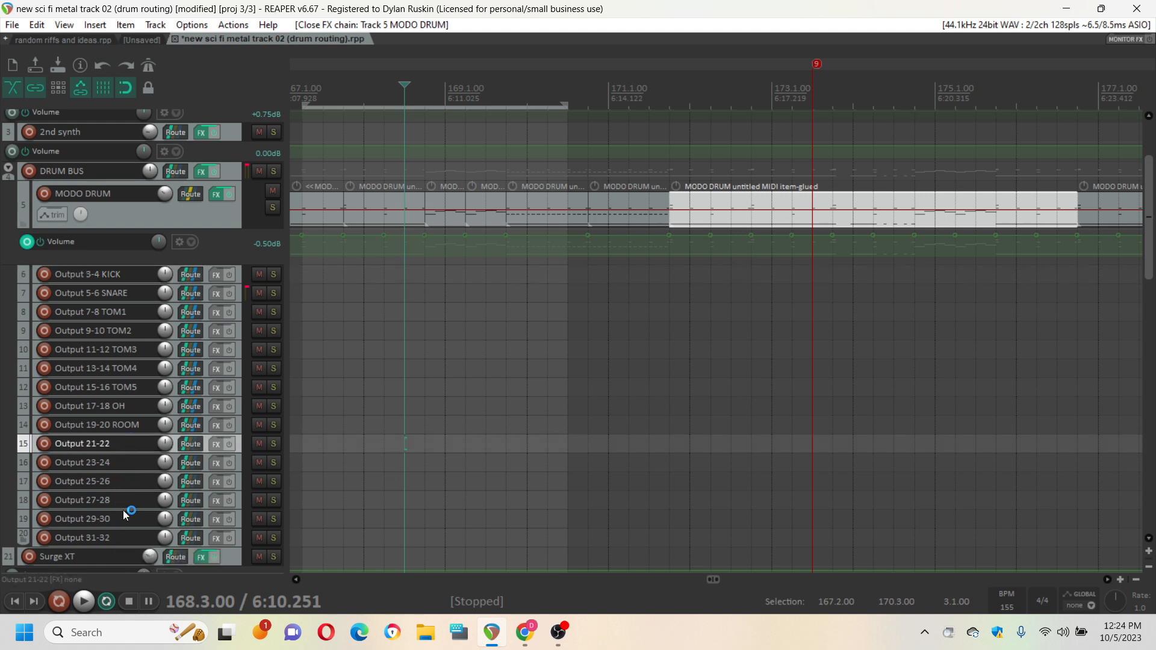
left_click(124, 540, "shift")
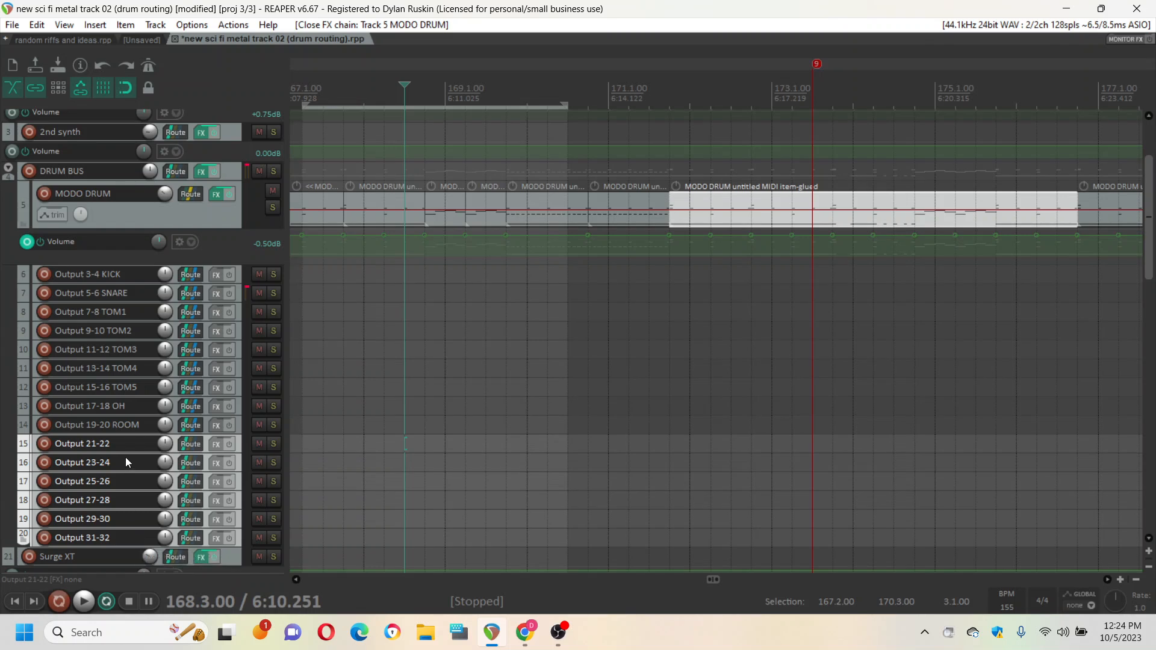
left_click(127, 427)
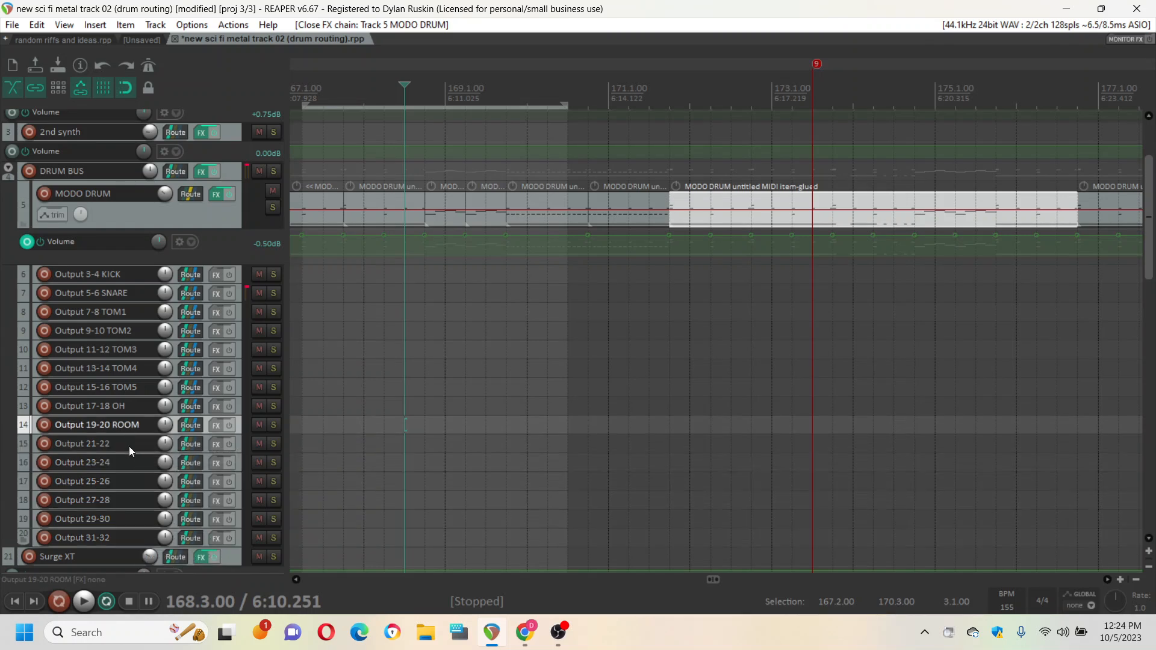
left_click(125, 540, "shift")
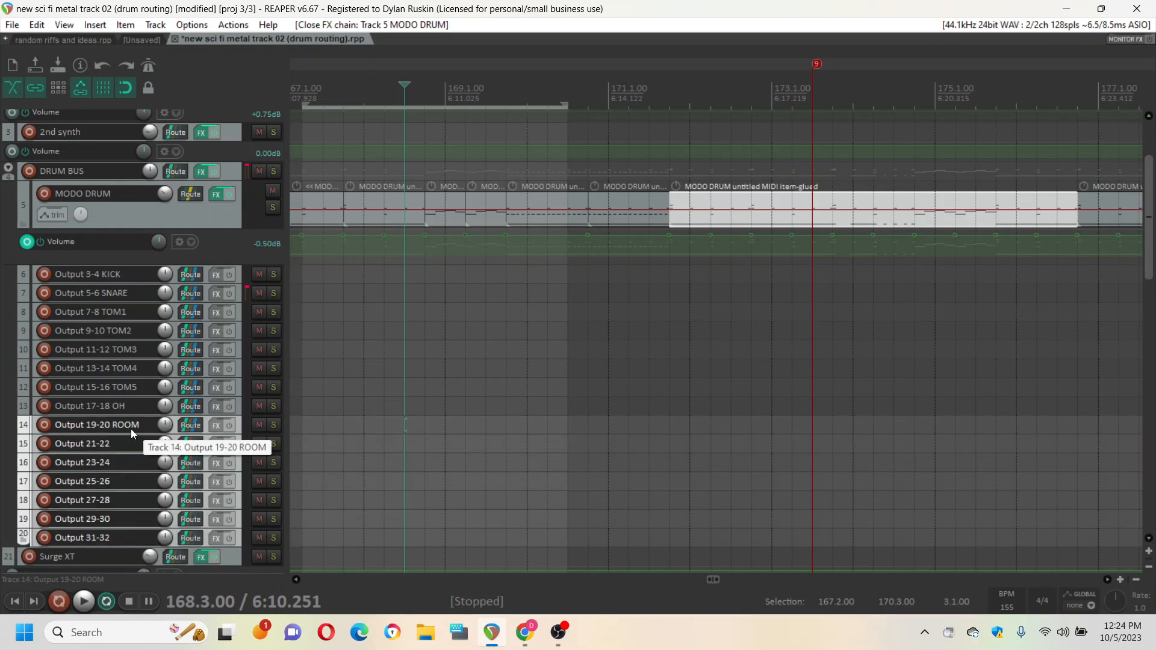
key("Delete")
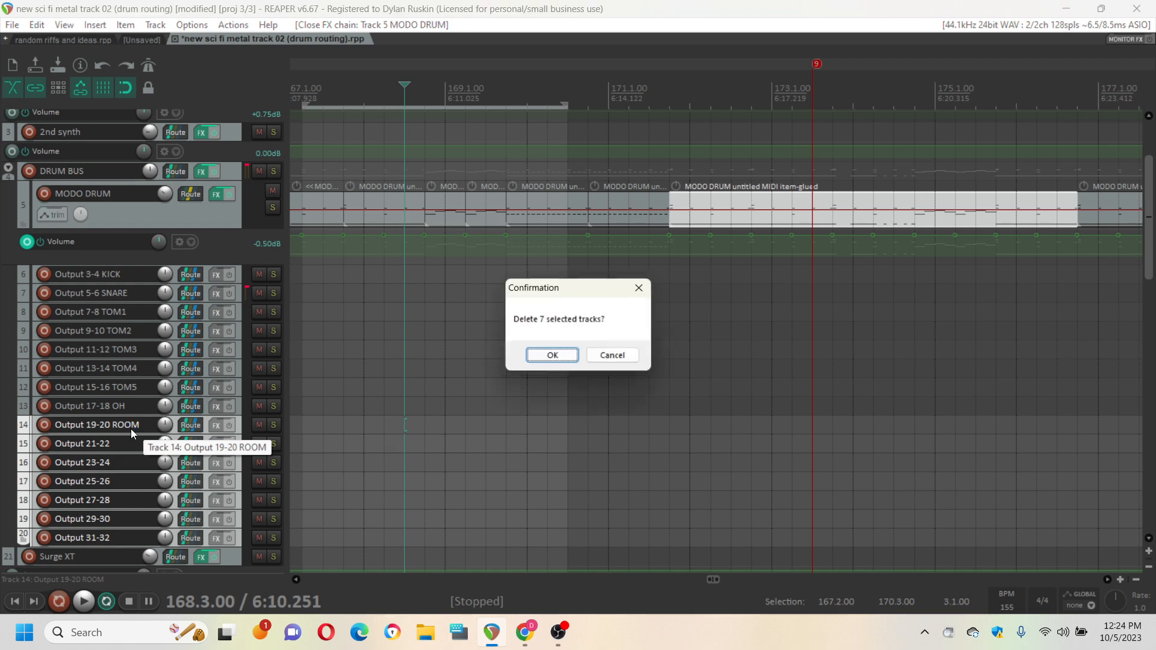
key("Return")
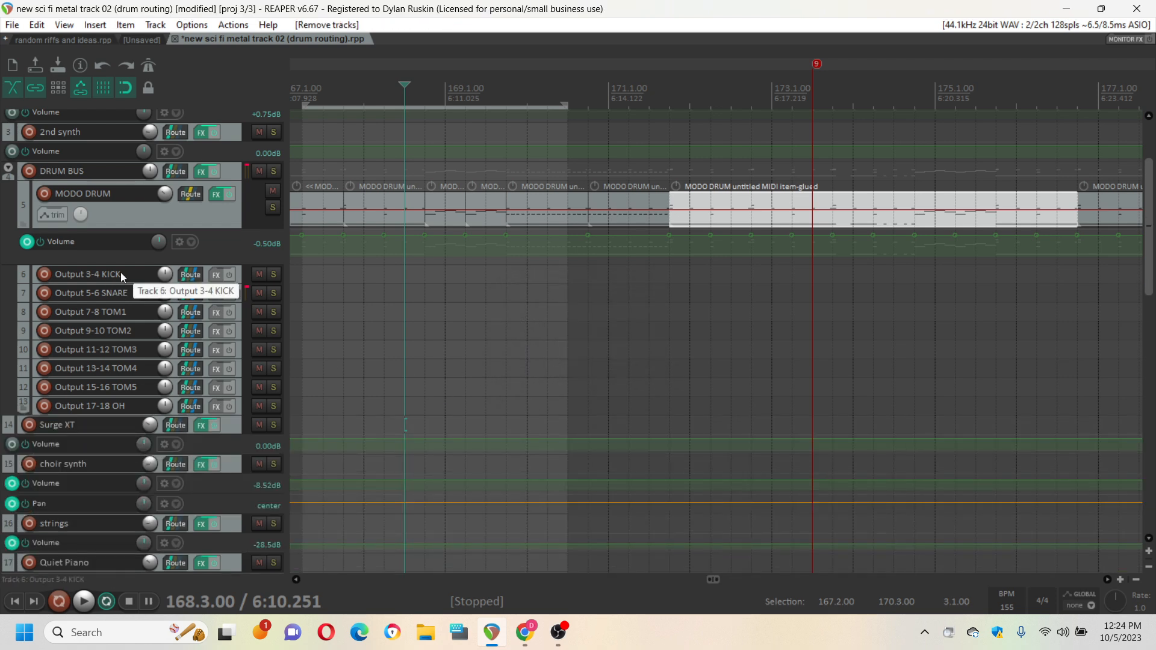
left_click(347, 26)
left_click(390, 6)
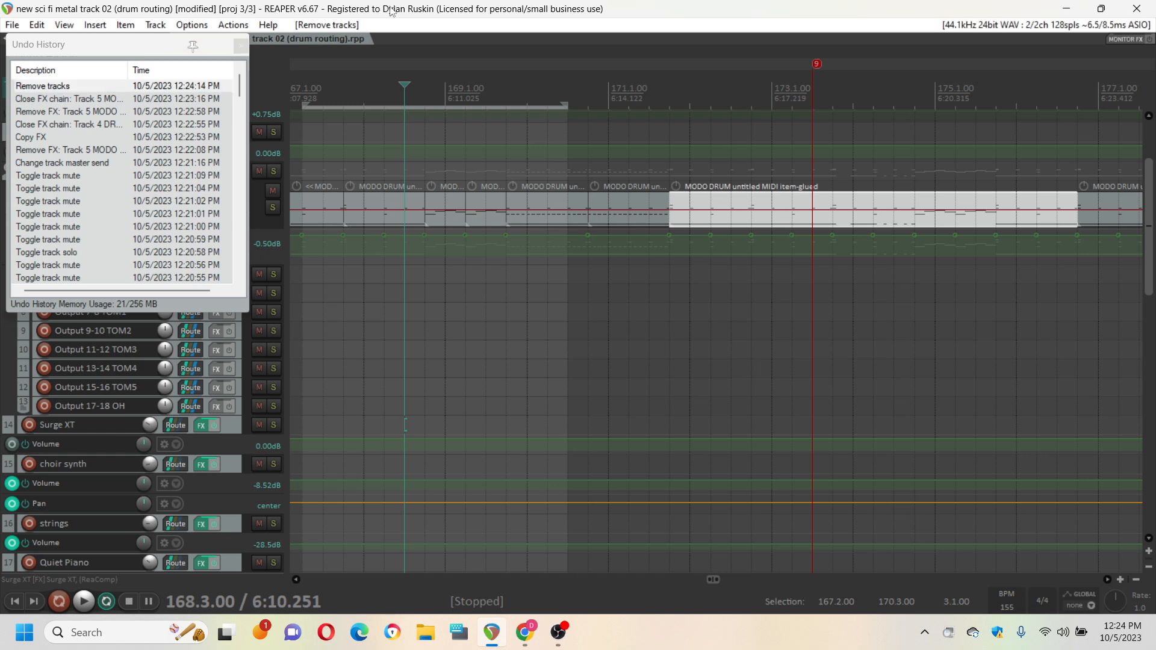
left_click(241, 46)
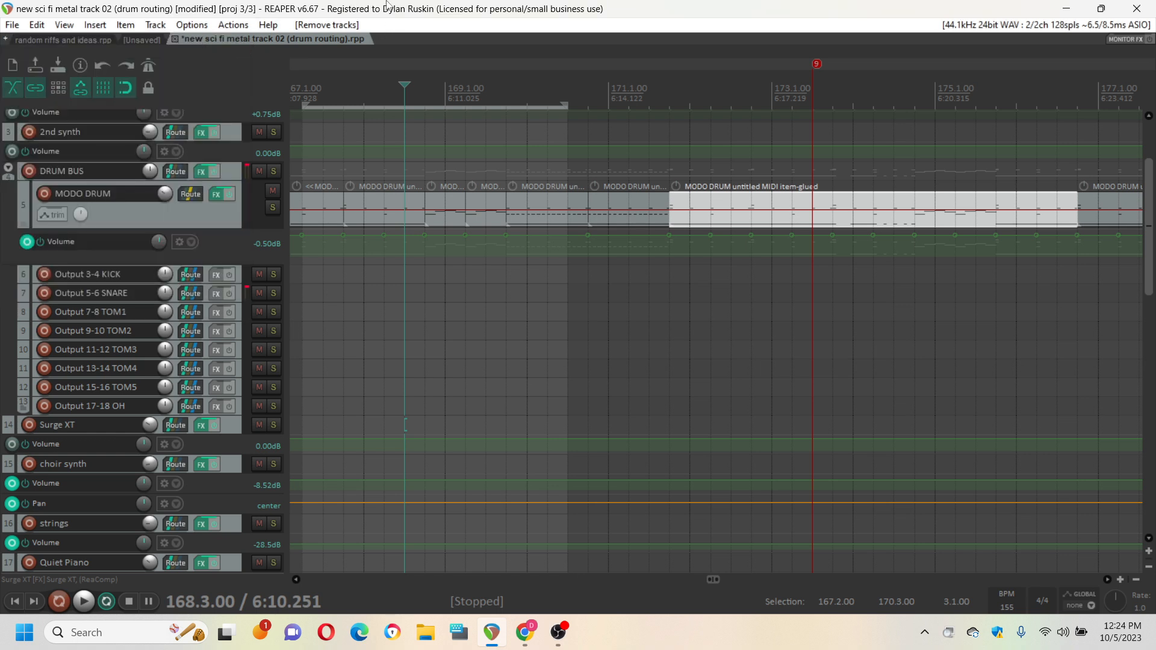
Play the drum part with the remaining outputs and solo Output 7-8 TOM1 to check its separate signal
key("space")
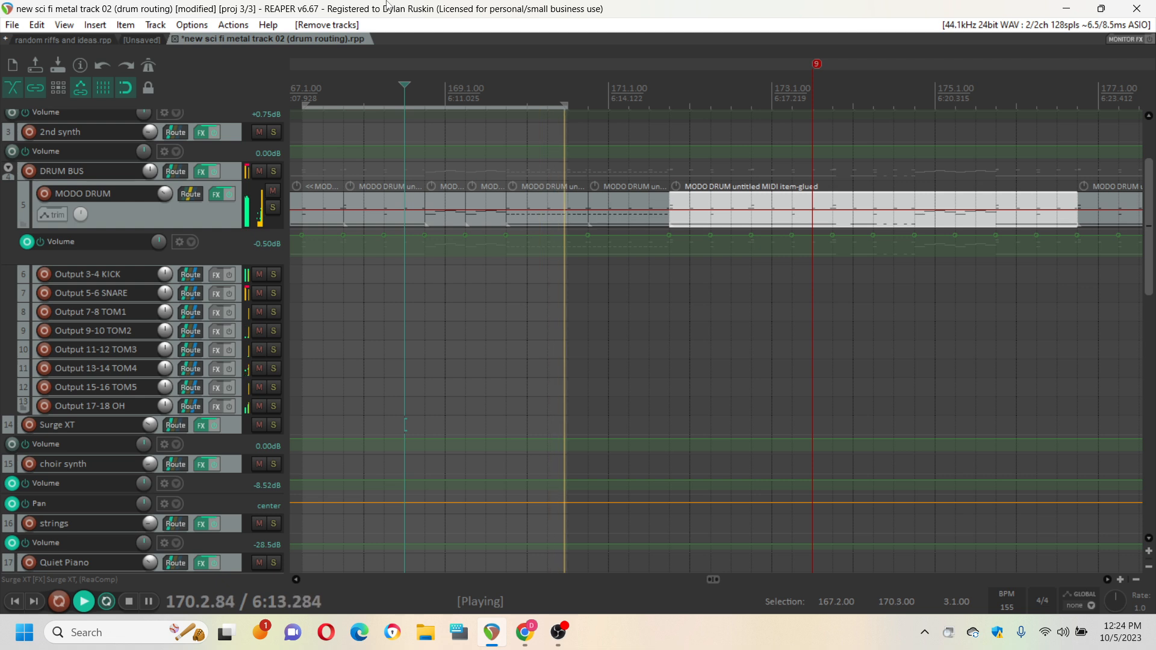
key("space")
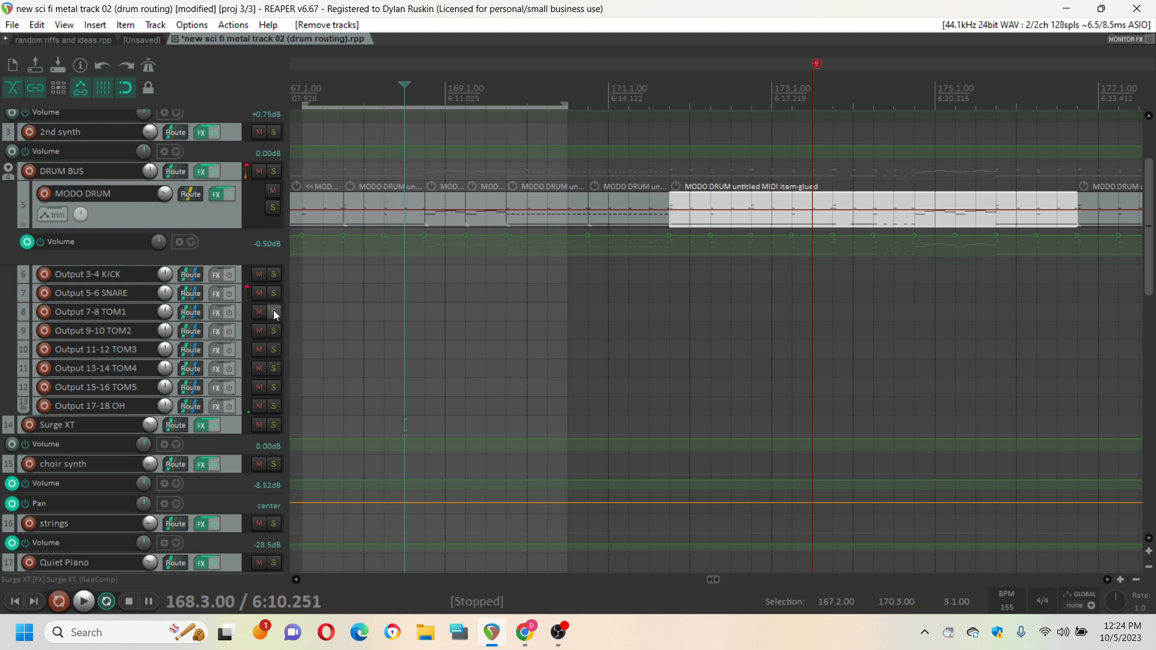
key("space")
left_click(274, 312)
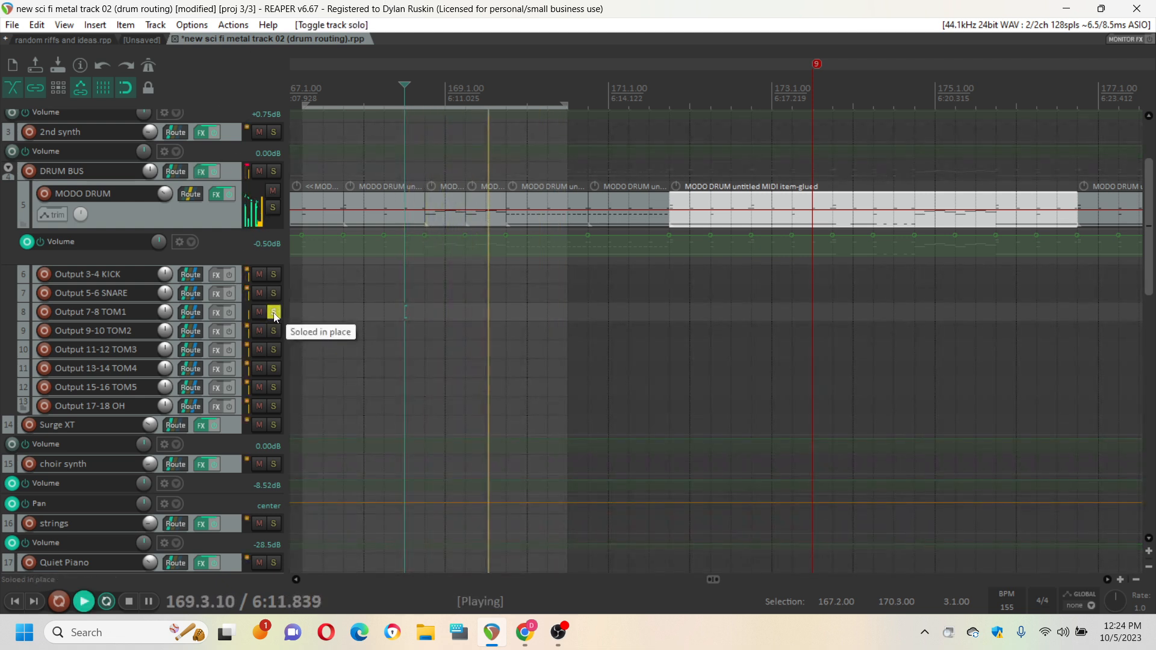
key("space")
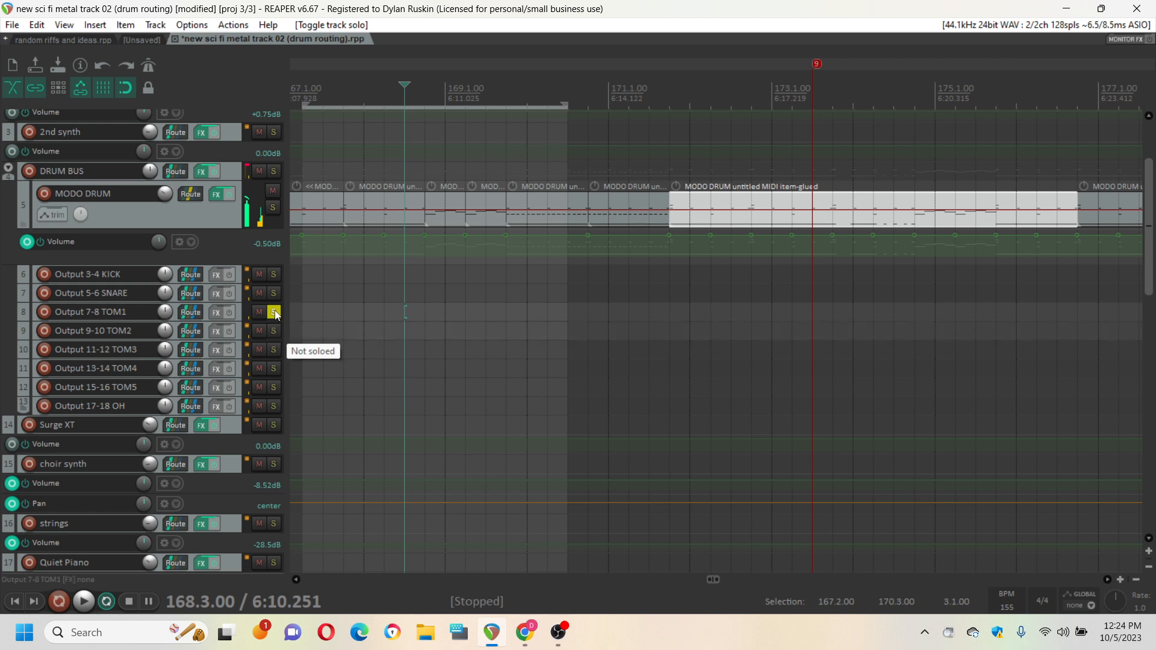
Solo Output 9-10 TOM2 in place of TOM1, play the drum part to check its signal, and clear the solo
left_click(274, 311)
key("space")
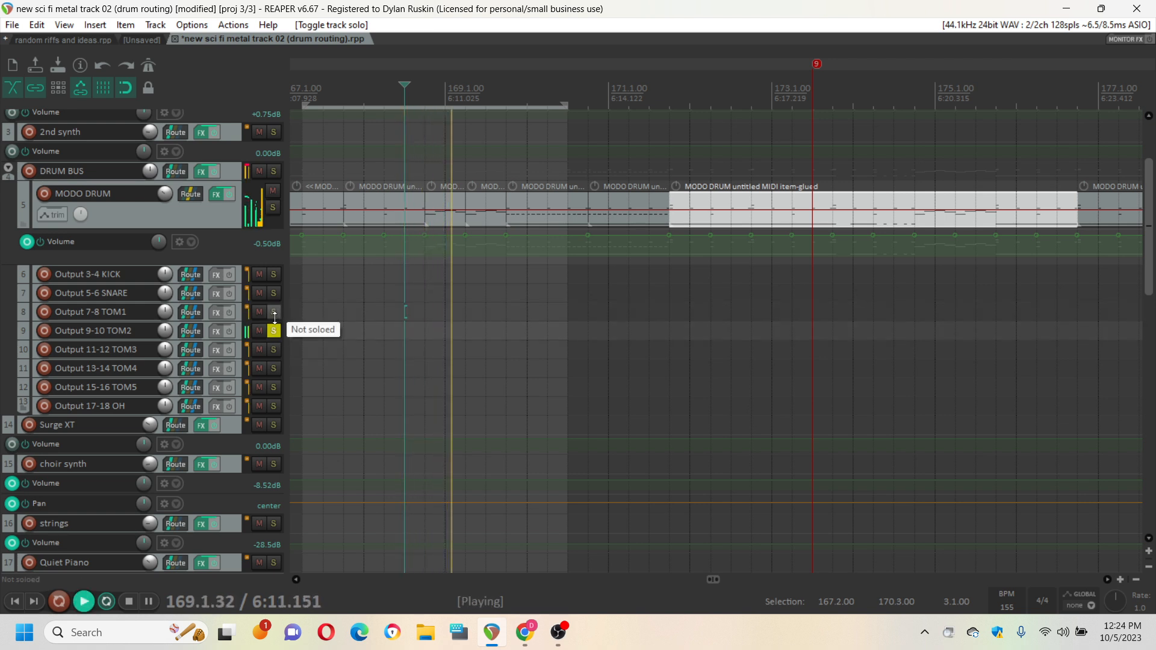
key("space")
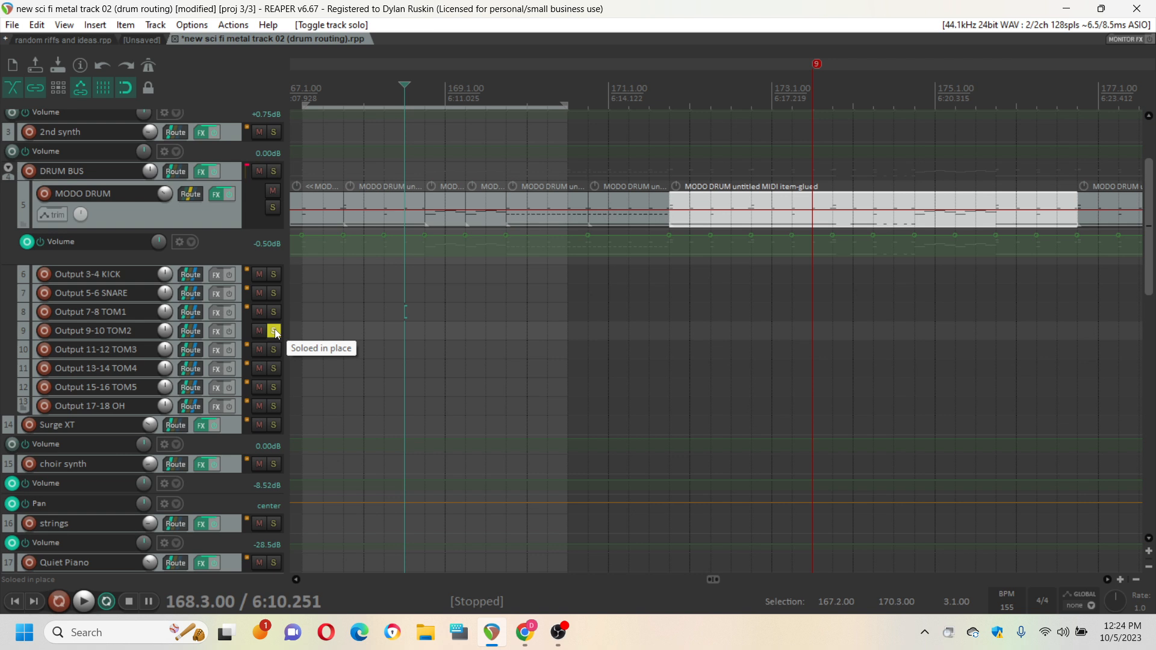
left_click(275, 332)
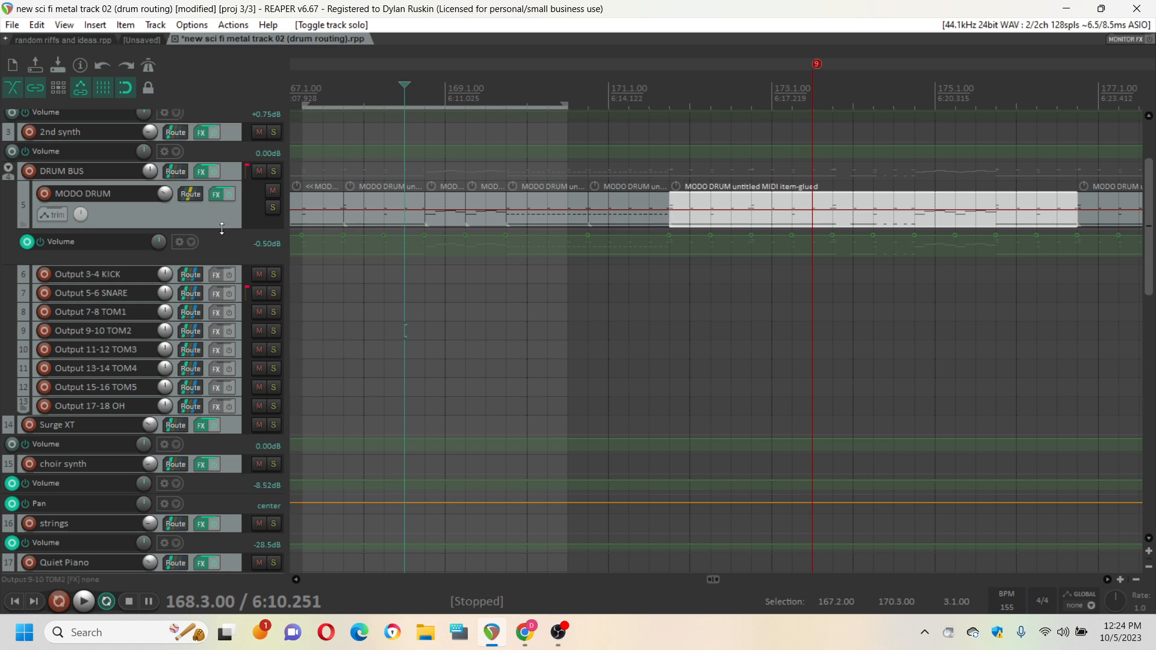
Make the MODO DRUM track slightly taller and save the project
mouse_move(222, 227)
left_mouse_down()
mouse_move(222, 187)
mouse_move(222, 226)
left_mouse_up()
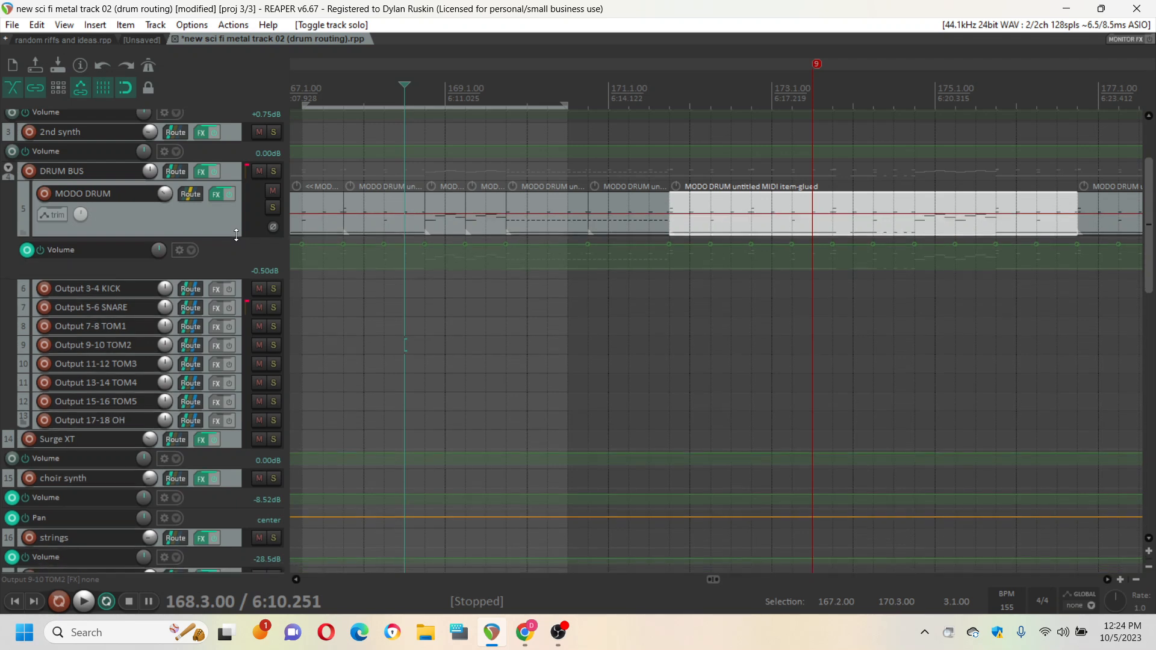
left_click(12, 25)
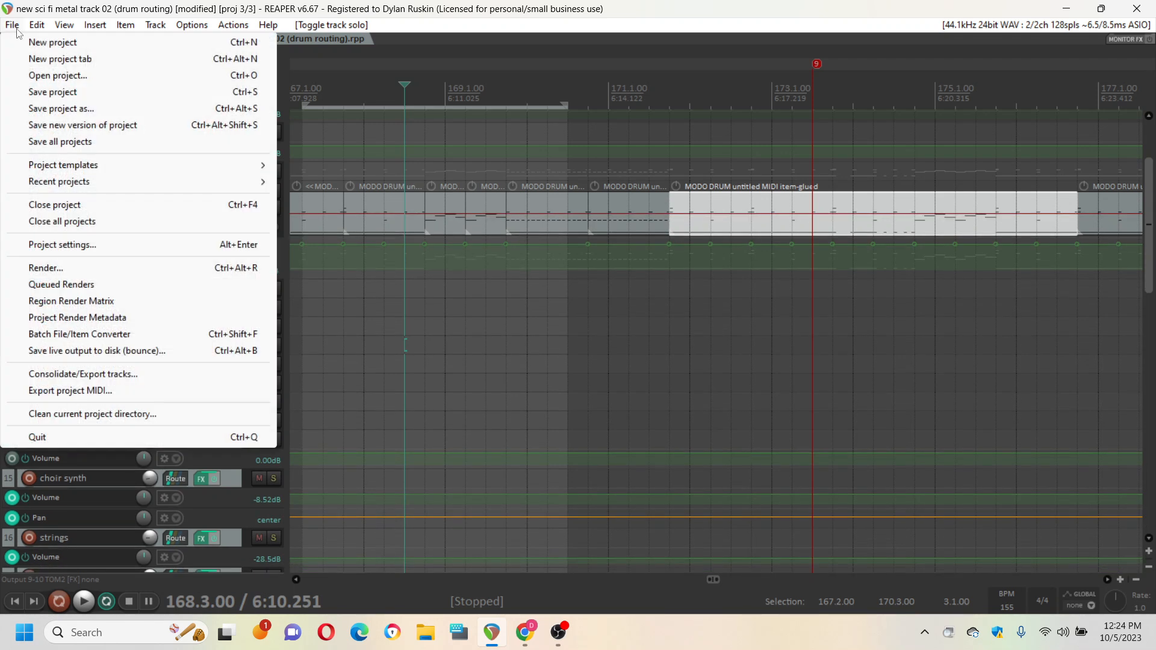
left_click(70, 93)
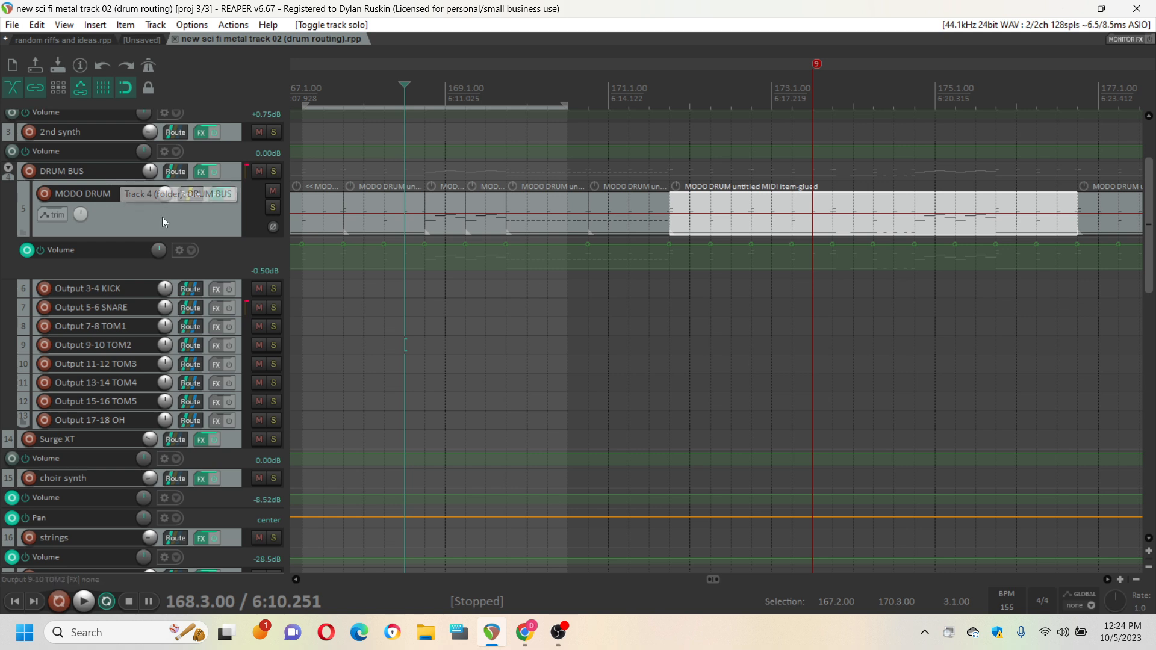
Lower the volume of Output 3-4 KICK through Output 17-18 OH together to about -12 dB, close to MODO DRUM's level
mouse_move(170, 194)
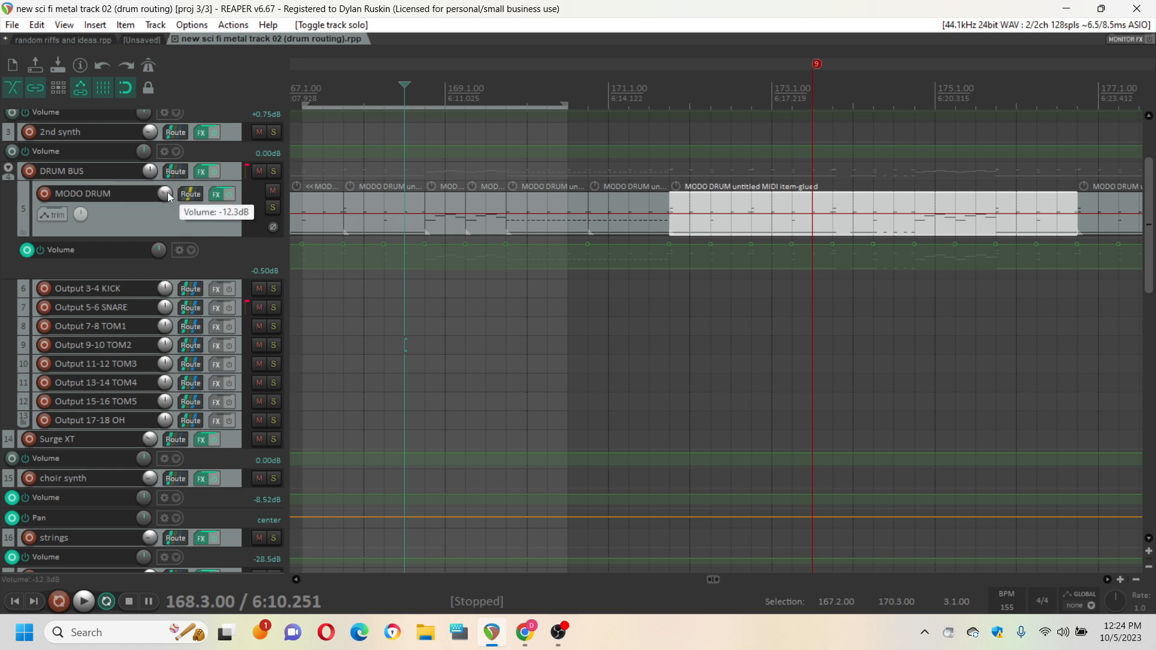
left_click(130, 288)
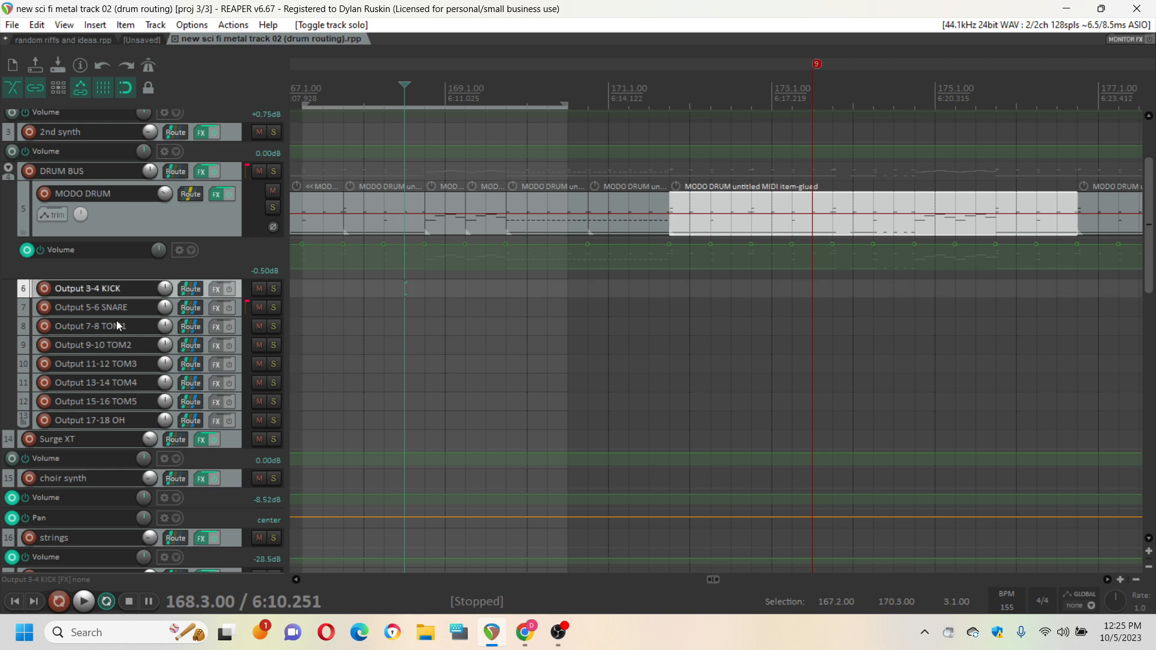
left_click(99, 415, "shift")
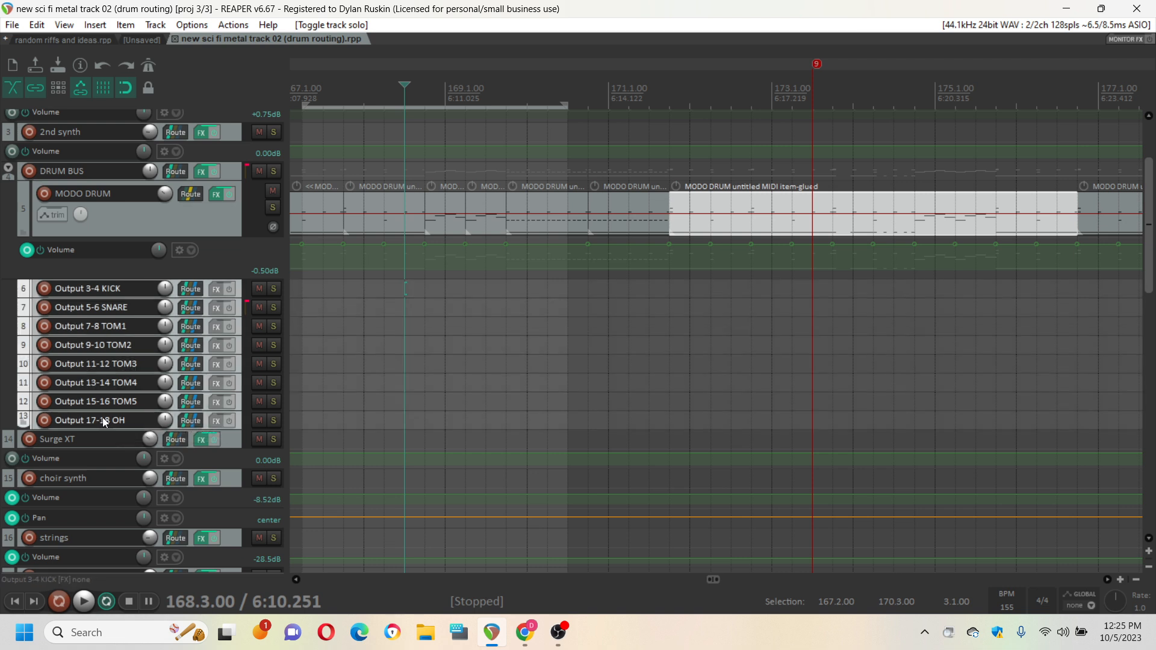
left_click_drag(167, 293, 167, 323)
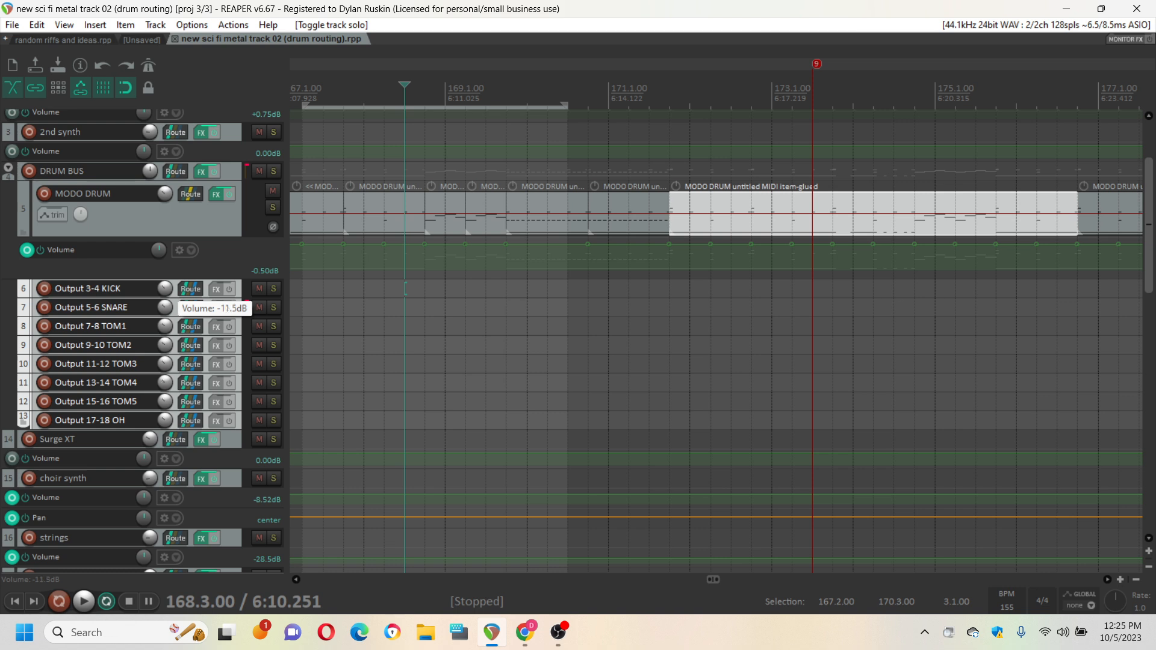
left_click_drag(166, 323, 167, 326)
left_click_drag(165, 307, 165, 306)
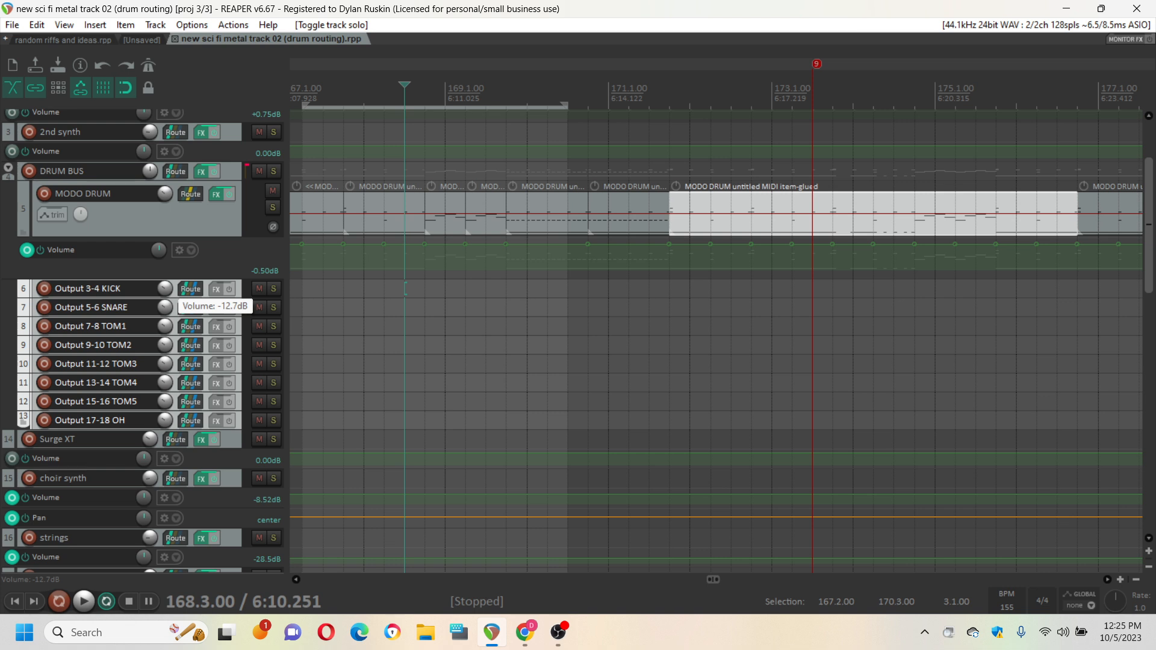
left_click_drag(165, 306, 165, 306)
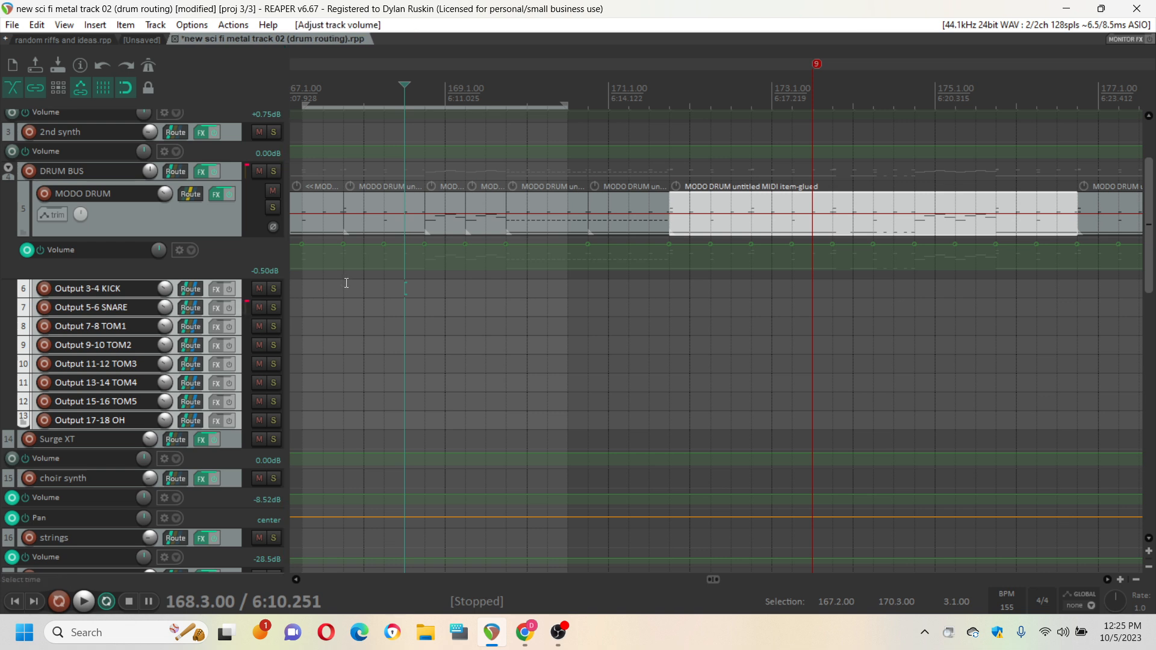
Play the song from 168.2.00 to hear the lowered drum outputs in the mix
left_click(388, 323)
key("space")
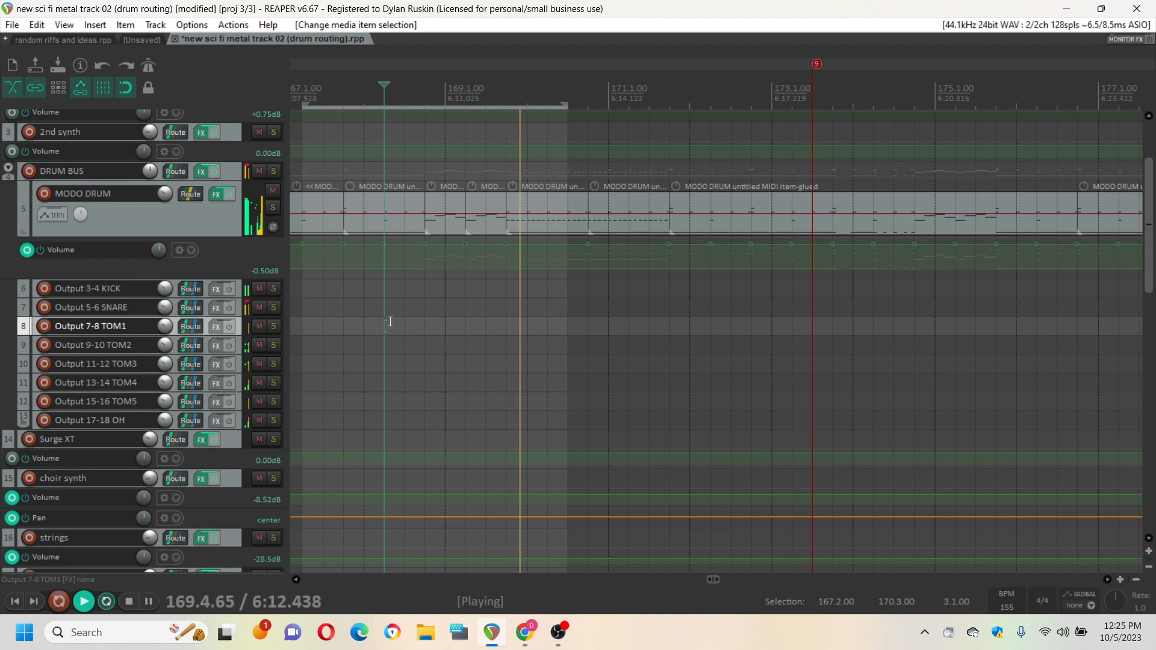
key("space")
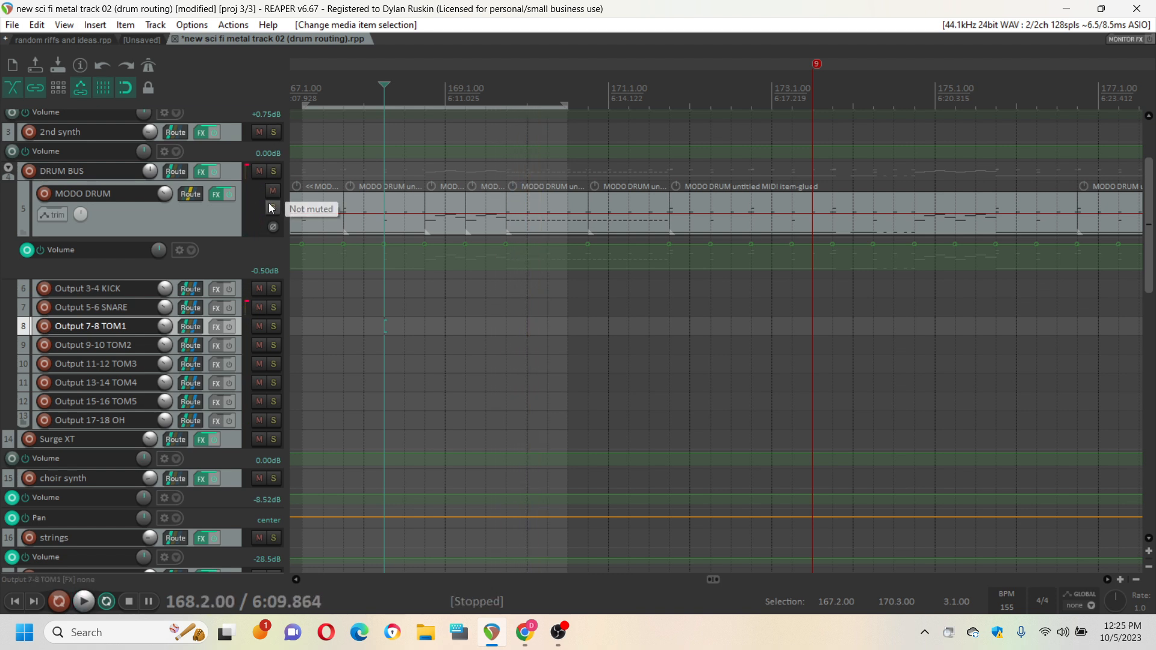
Clear the time selection and place the edit cursor at 162.3.00
left_click(209, 225)
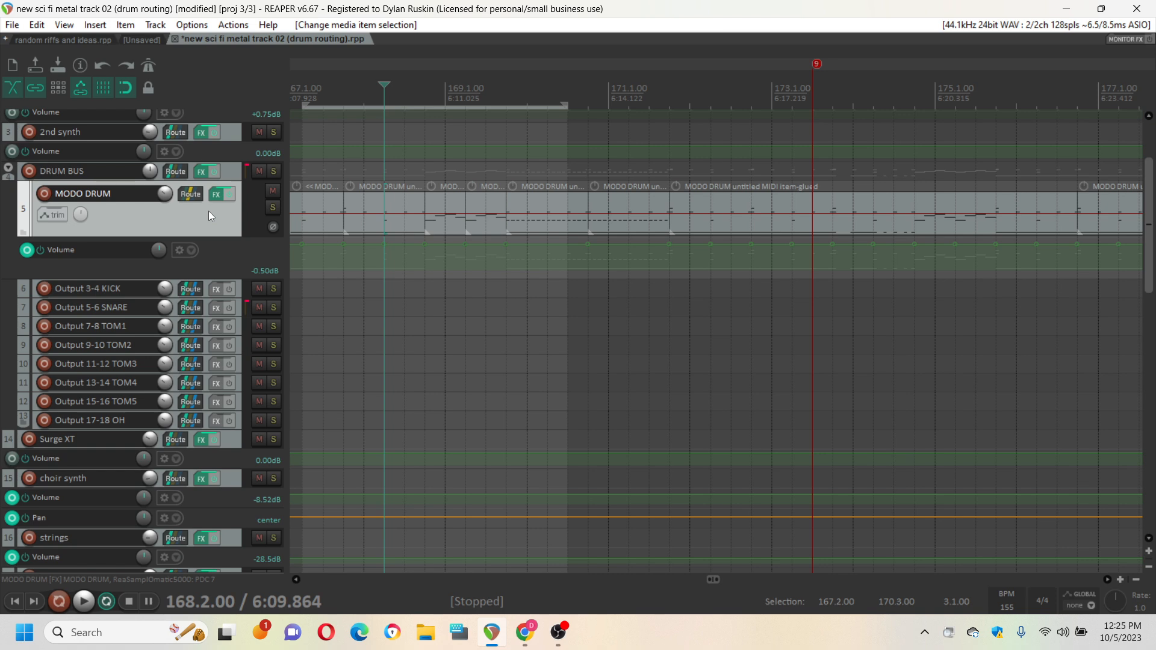
scroll(544, 145, "down", 1)
key("Escape")
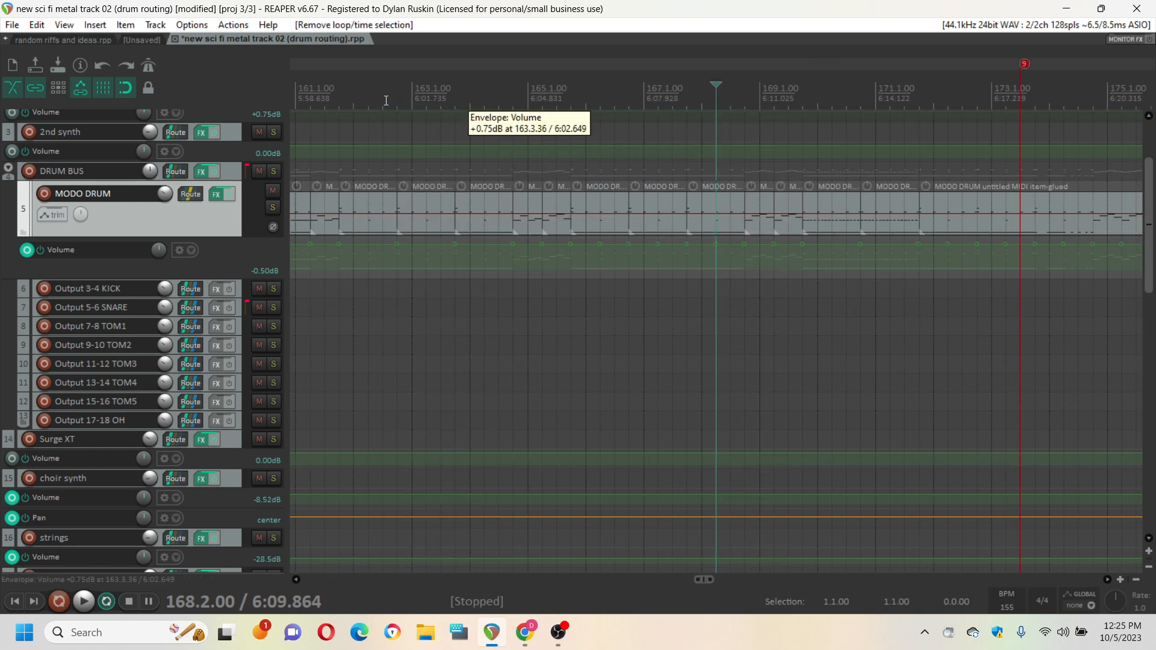
left_click(383, 132)
Solo the DRUM BUS and play the drums while briefly muting and unmuting the MODO DRUM track
left_click(278, 172)
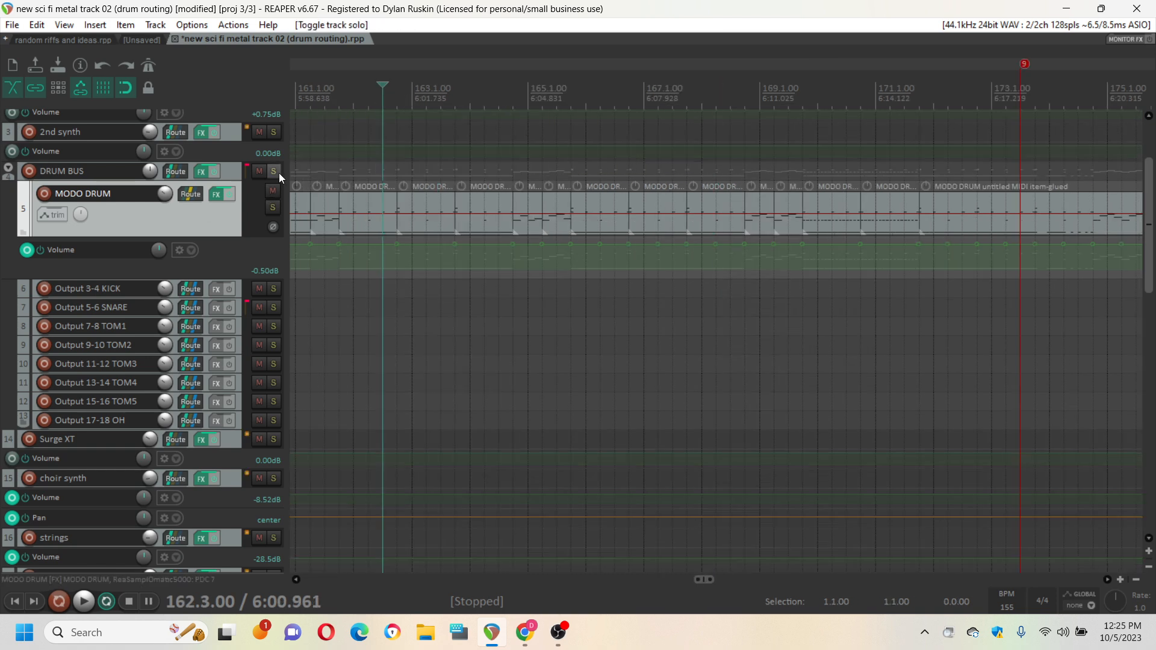
key("space")
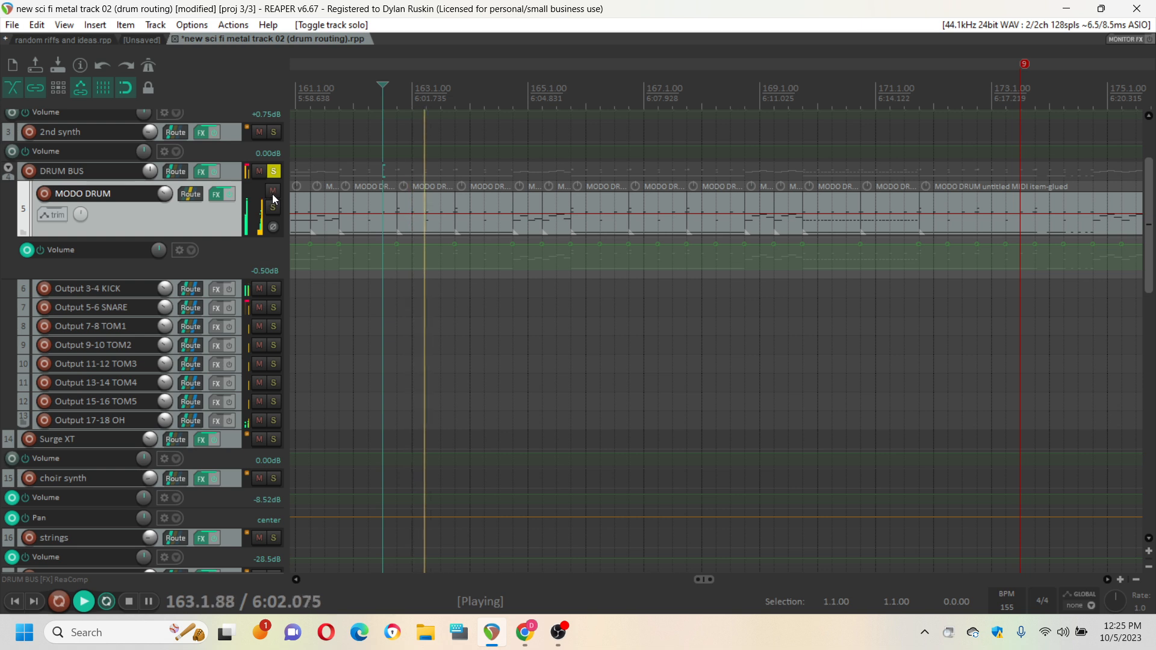
left_click(273, 192)
left_click(272, 192)
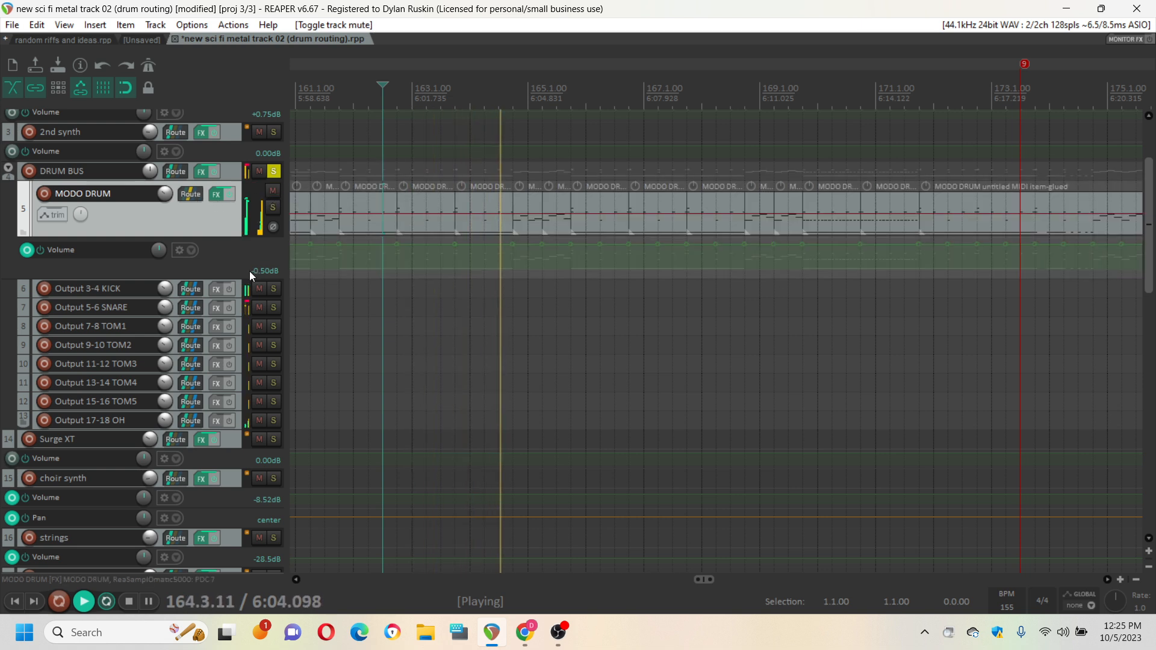
key("space")
Mute all output tracks from Output 3-4 KICK to Output 17-18 OH and play the MODO DRUM track without them
left_click(263, 308)
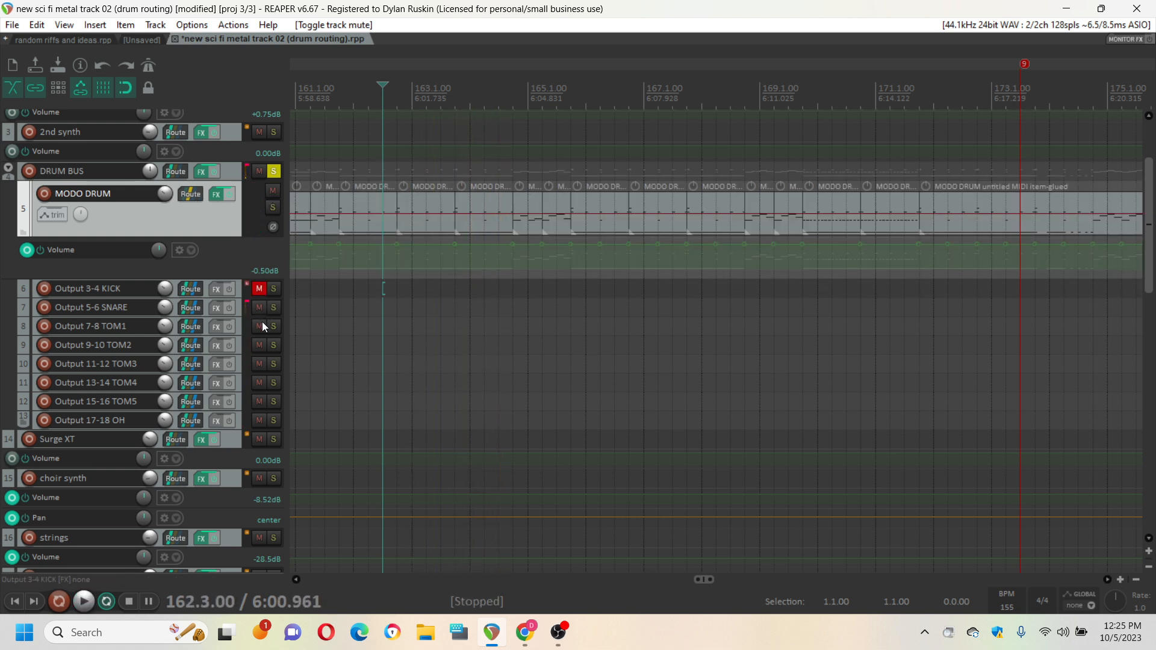
left_click(261, 326)
left_click(259, 365)
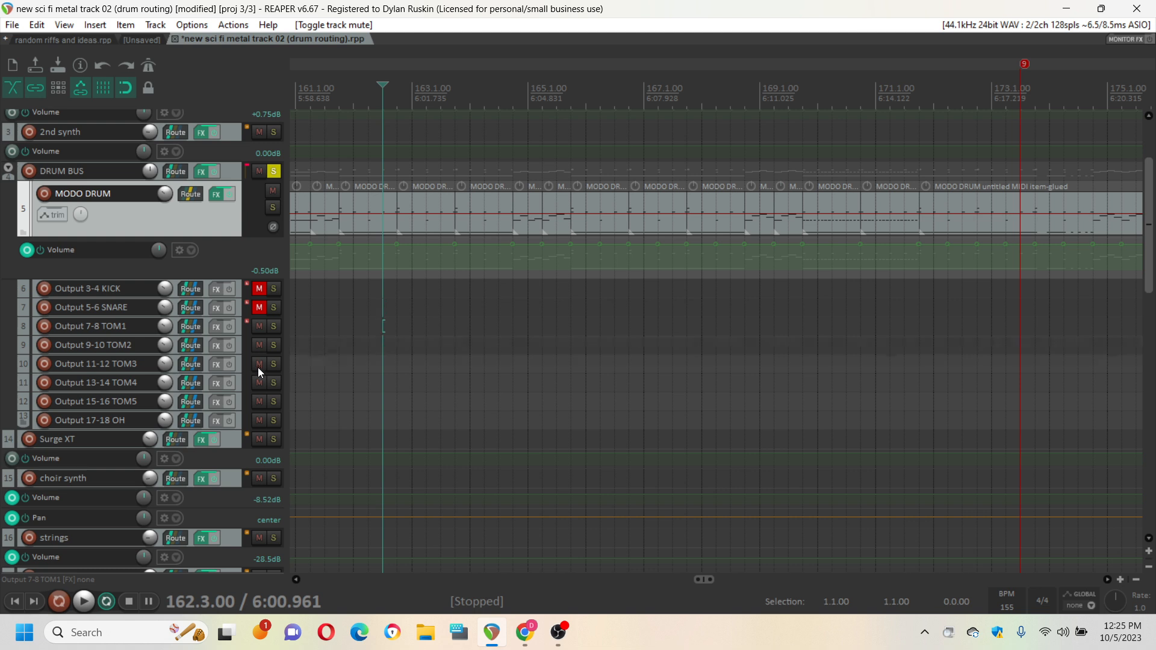
left_click(260, 383)
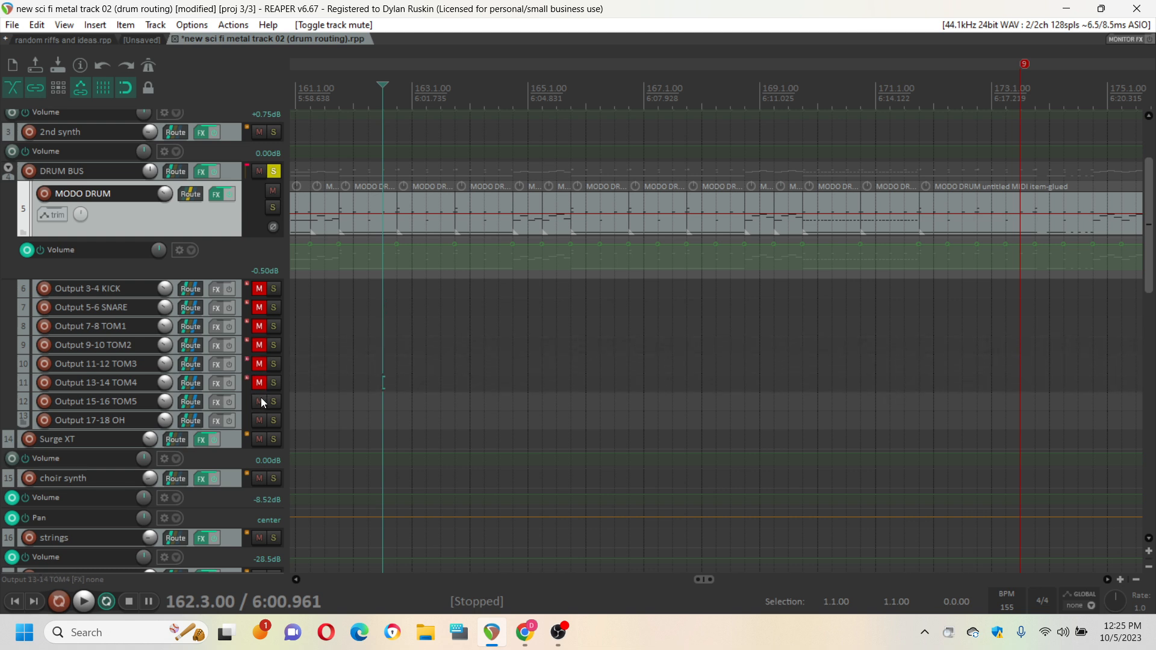
left_click(261, 401)
left_click(261, 421)
key("space")
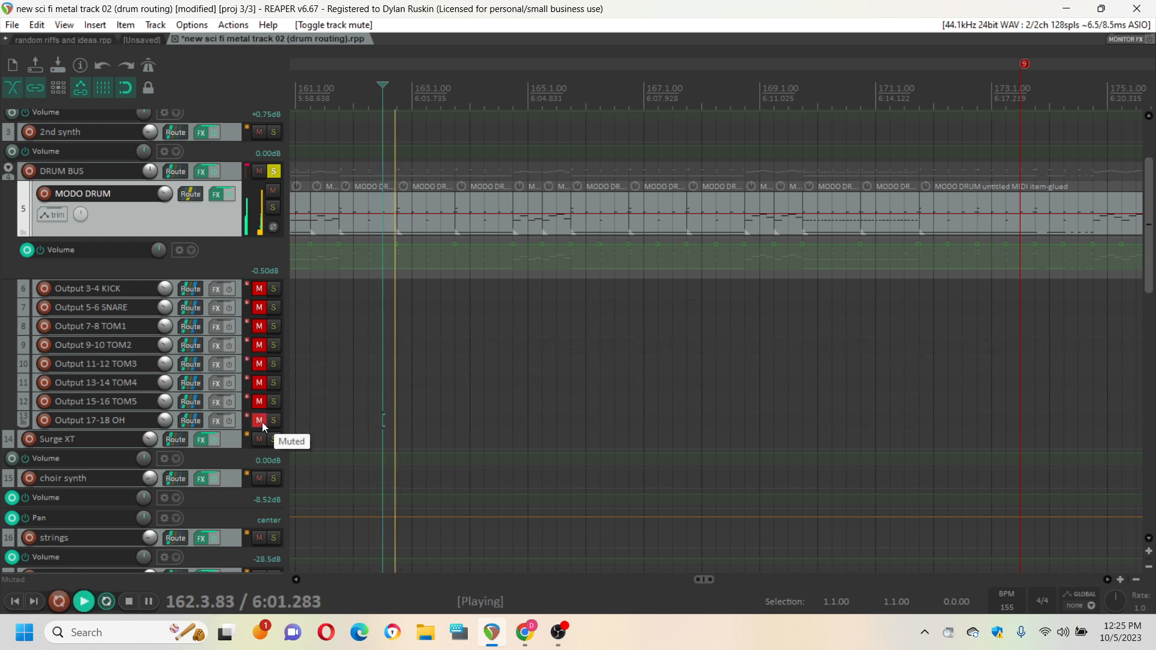
key("space")
Unmute all the drum output tracks and play the soloed drum bus again to compare the sound and levels
left_click(259, 400)
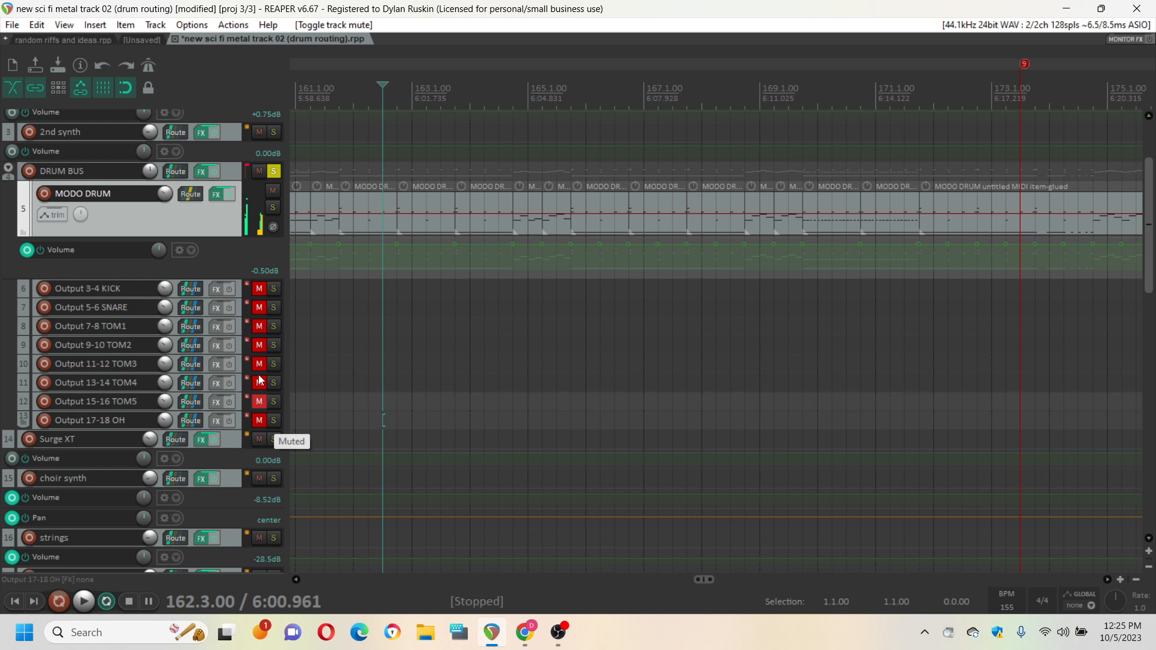
left_click(258, 379)
left_click(259, 364)
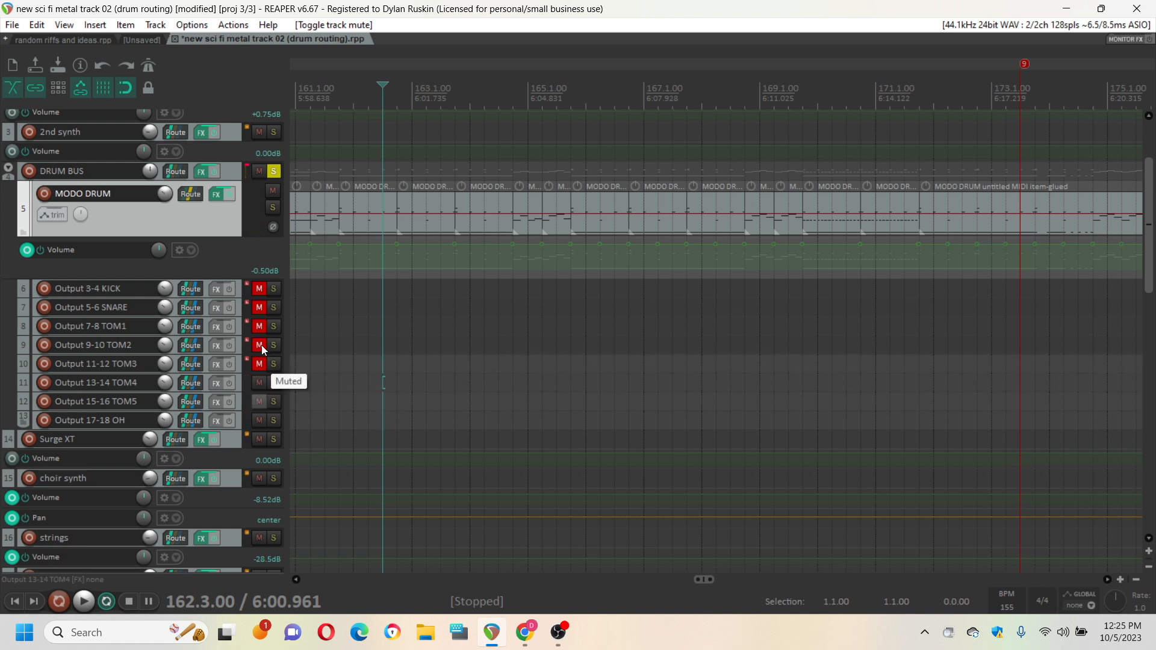
left_click(261, 345)
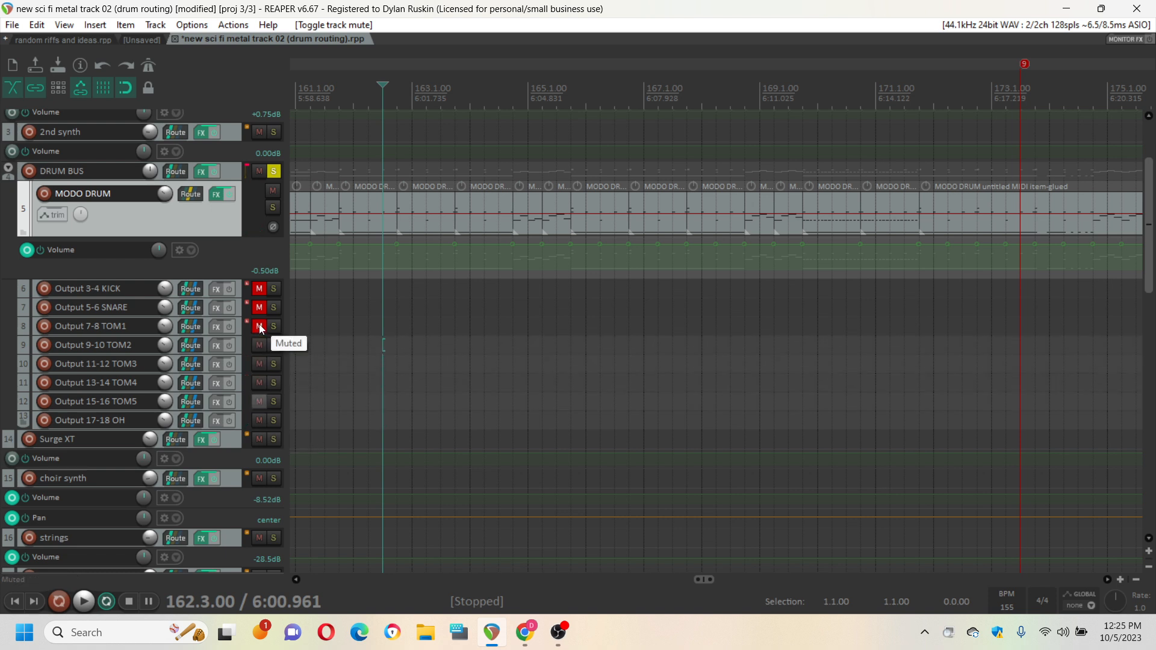
left_click(259, 325)
left_click(260, 288)
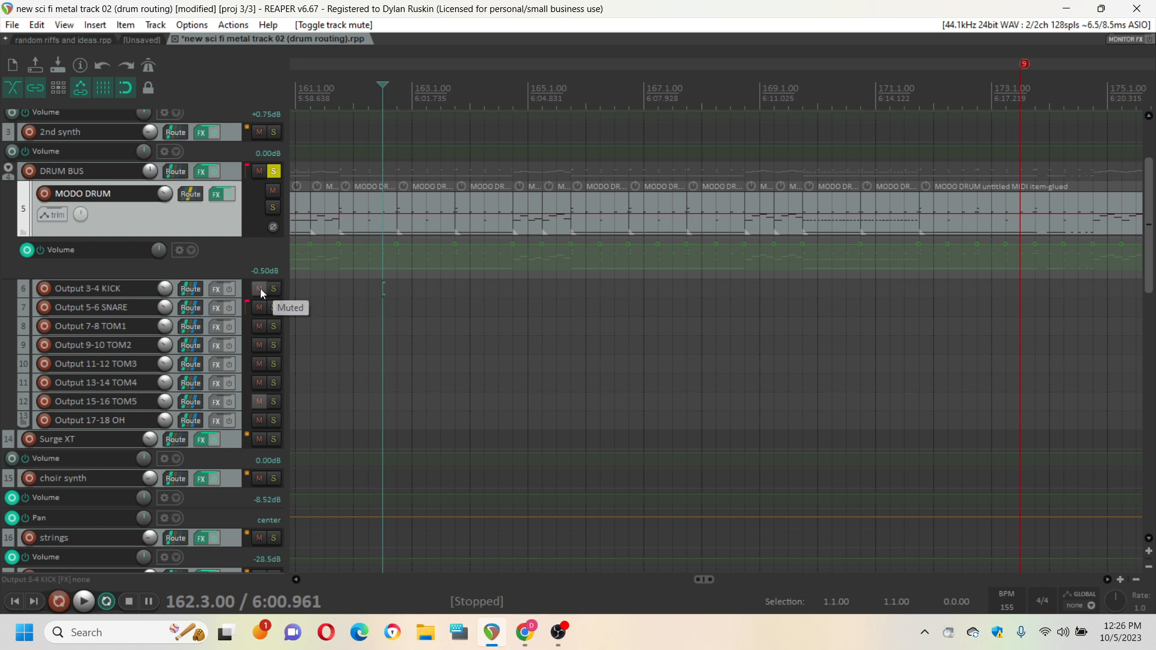
key("space")
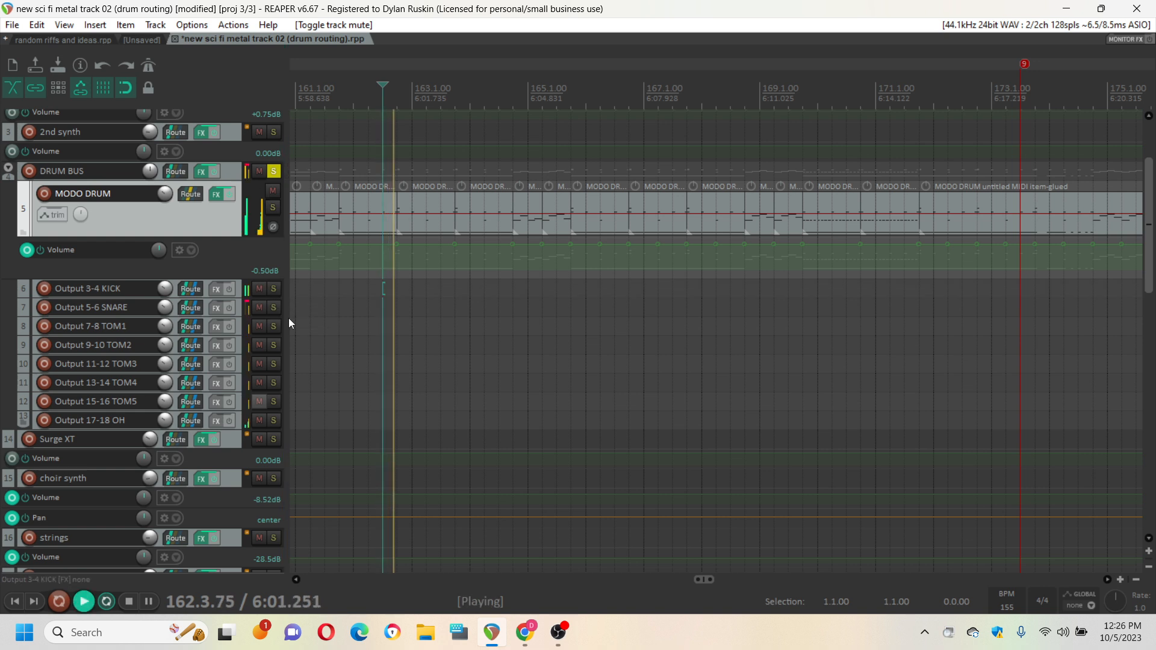
key("space")
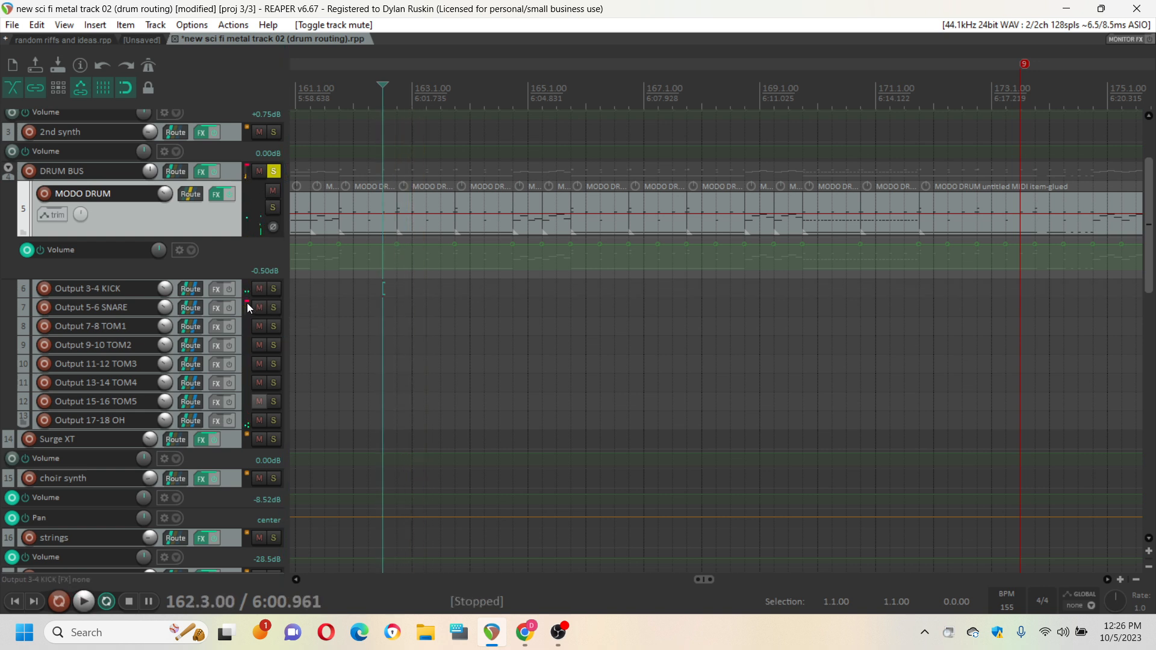
key("space")
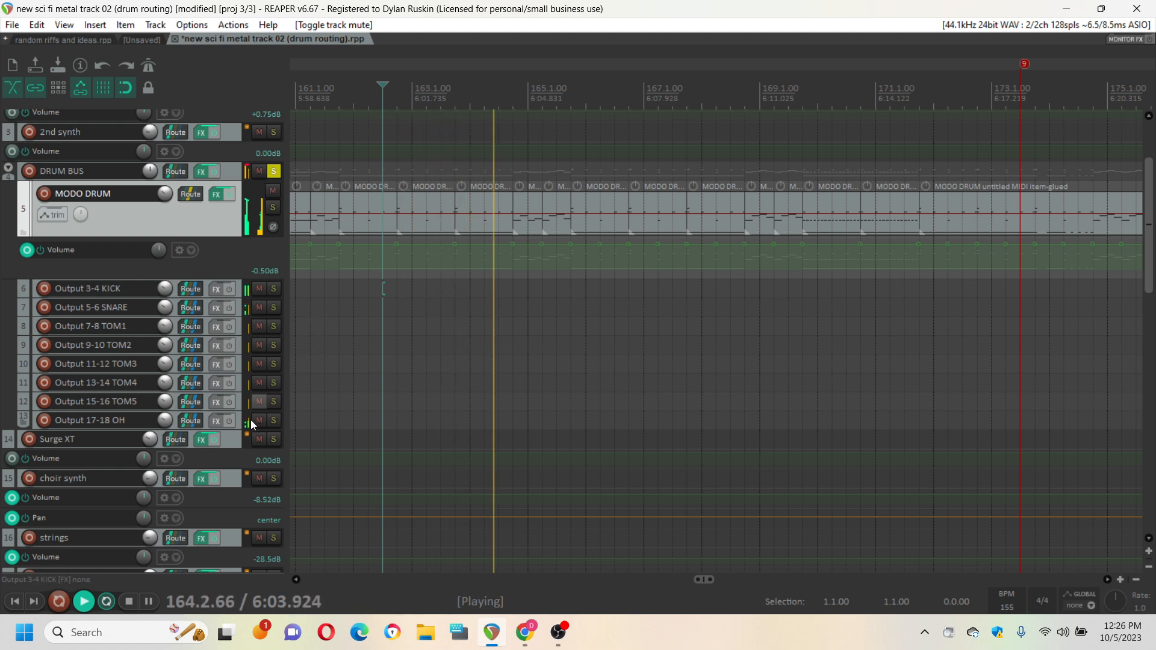
key("space")
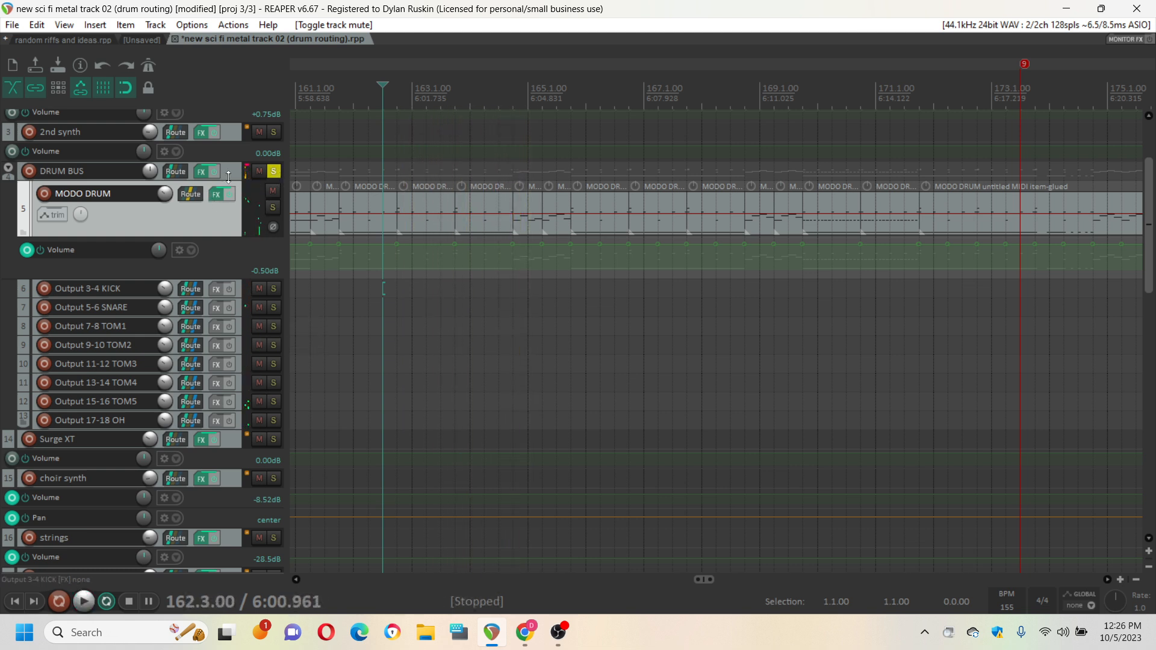
Lower the DRUM BUS volume to -2.46 dB during playback and clear its solo to hear it in the full mix
left_click_drag(224, 182, 232, 224)
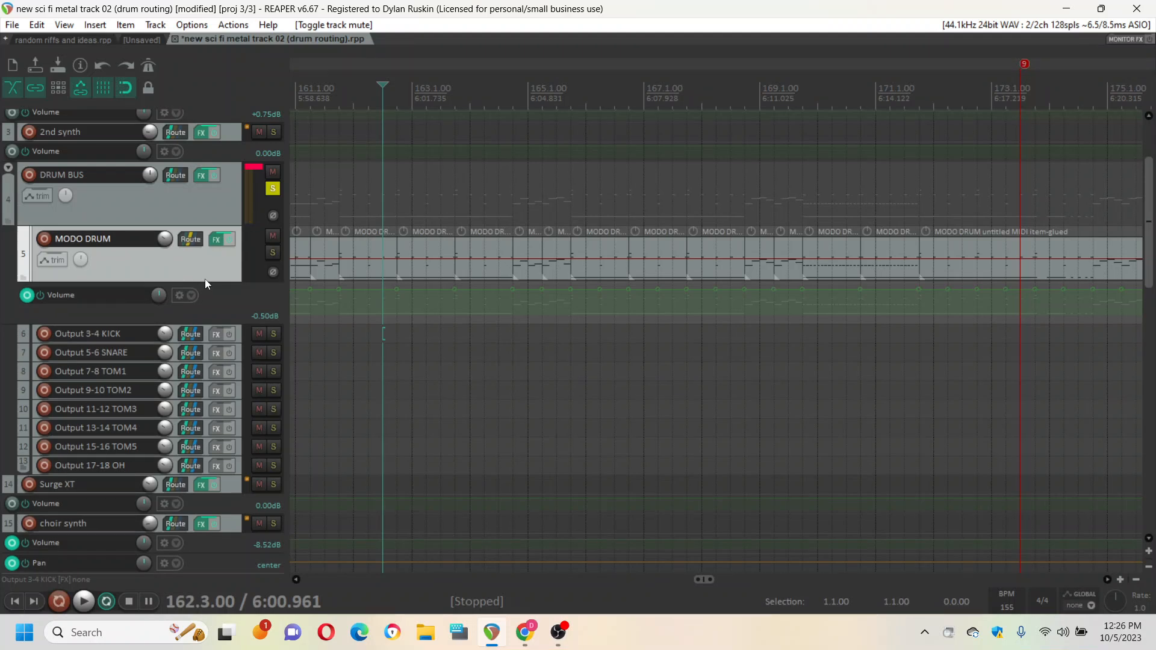
left_click(133, 212)
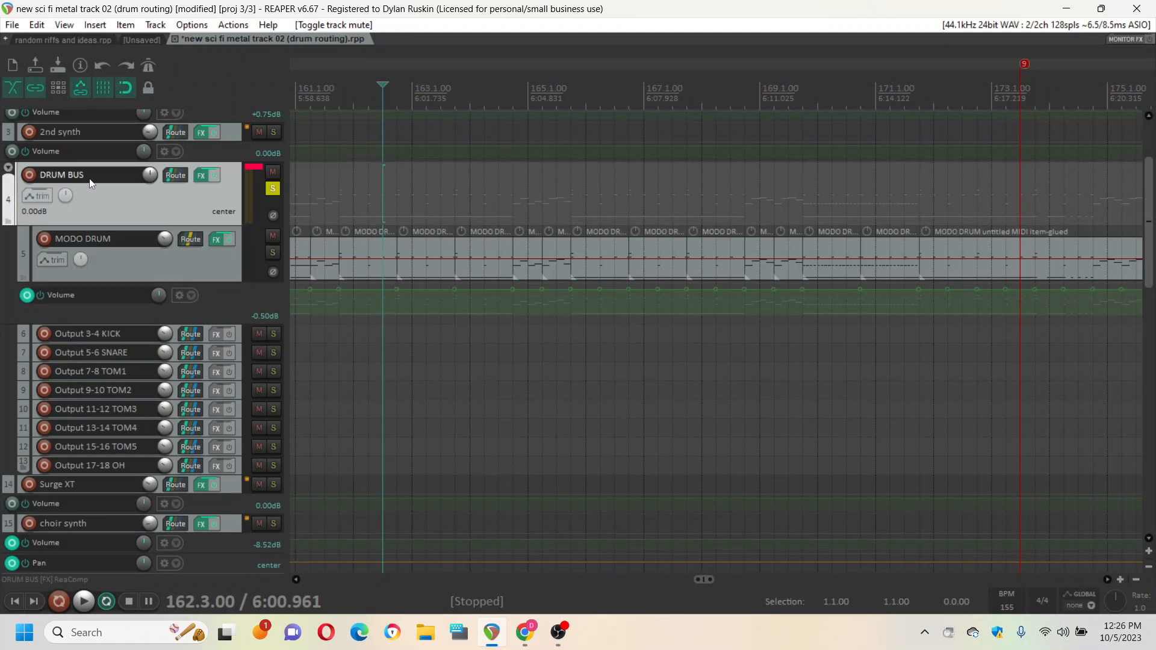
key("space")
mouse_move(150, 177)
left_mouse_down()
mouse_move(151, 192)
mouse_move(153, 174)
left_mouse_up()
double_click(150, 175)
left_click(273, 189)
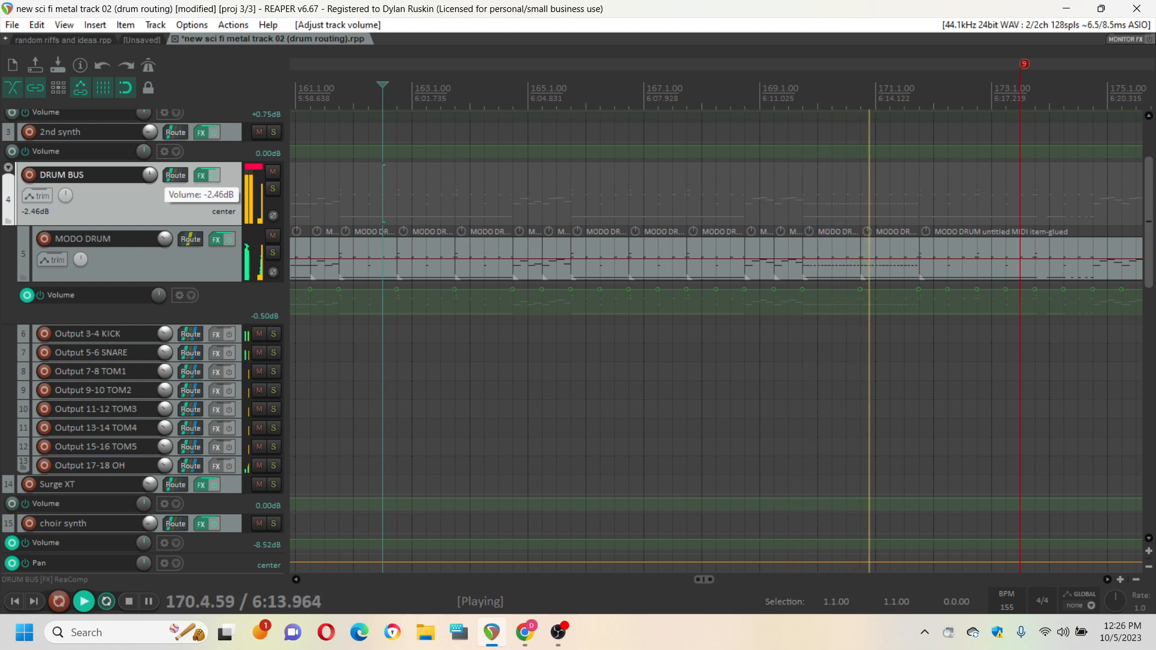
key("space")
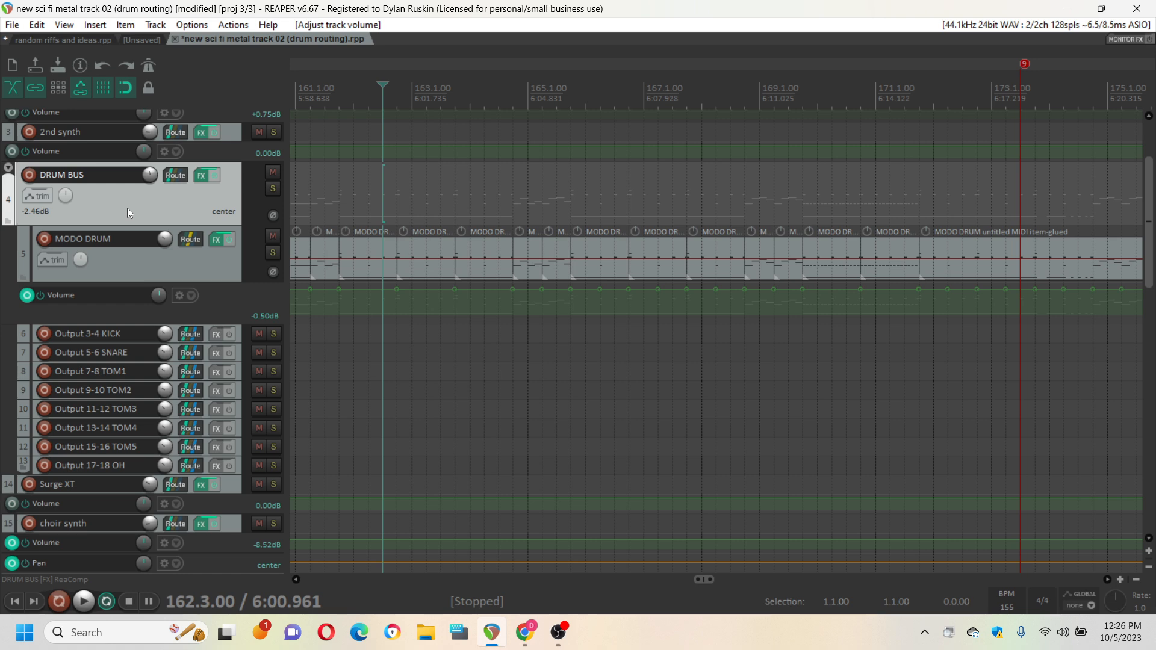
scroll(127, 208, "down", 3)
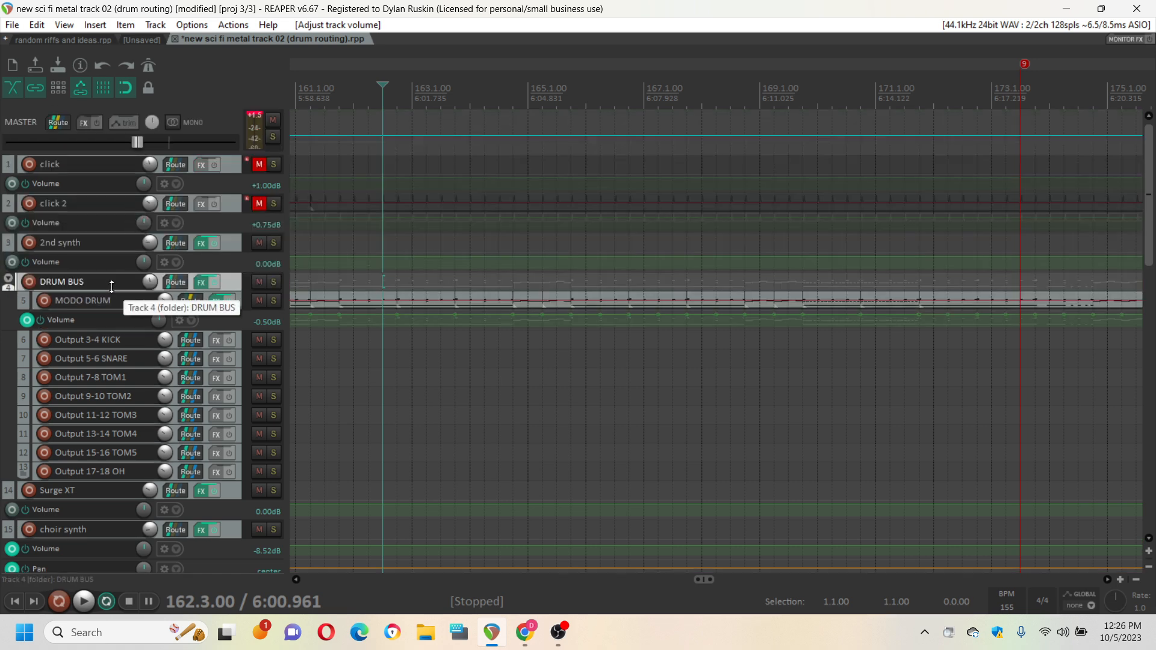